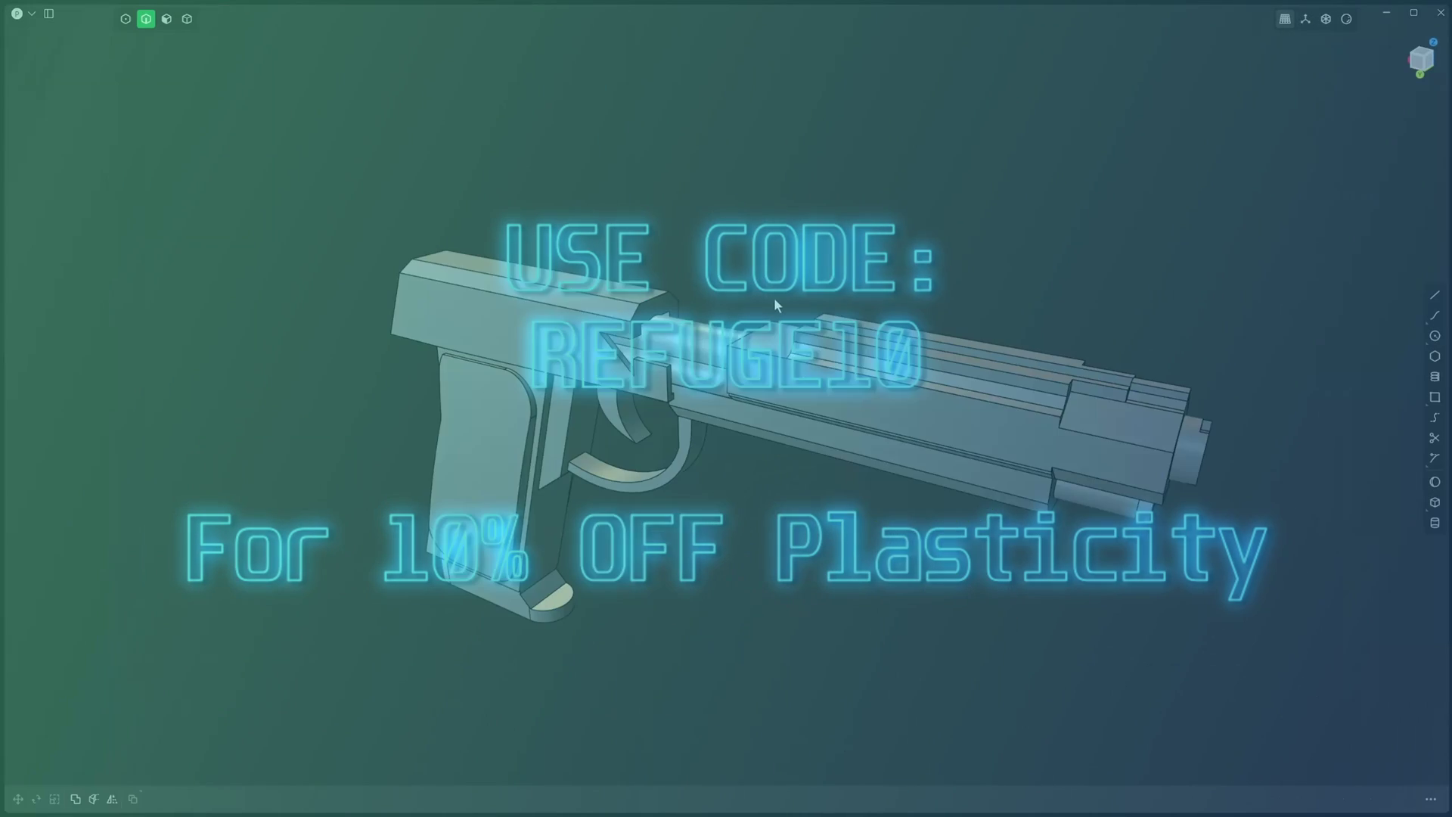
Step: Switch to Blender, then disconnect and reconnect the Plasticity bridge at localhost:8980
mouse_move(775, 300)
shift+middle_down()
mouse_move(762, 315)
mouse_move(783, 287)
shift+middle_up()
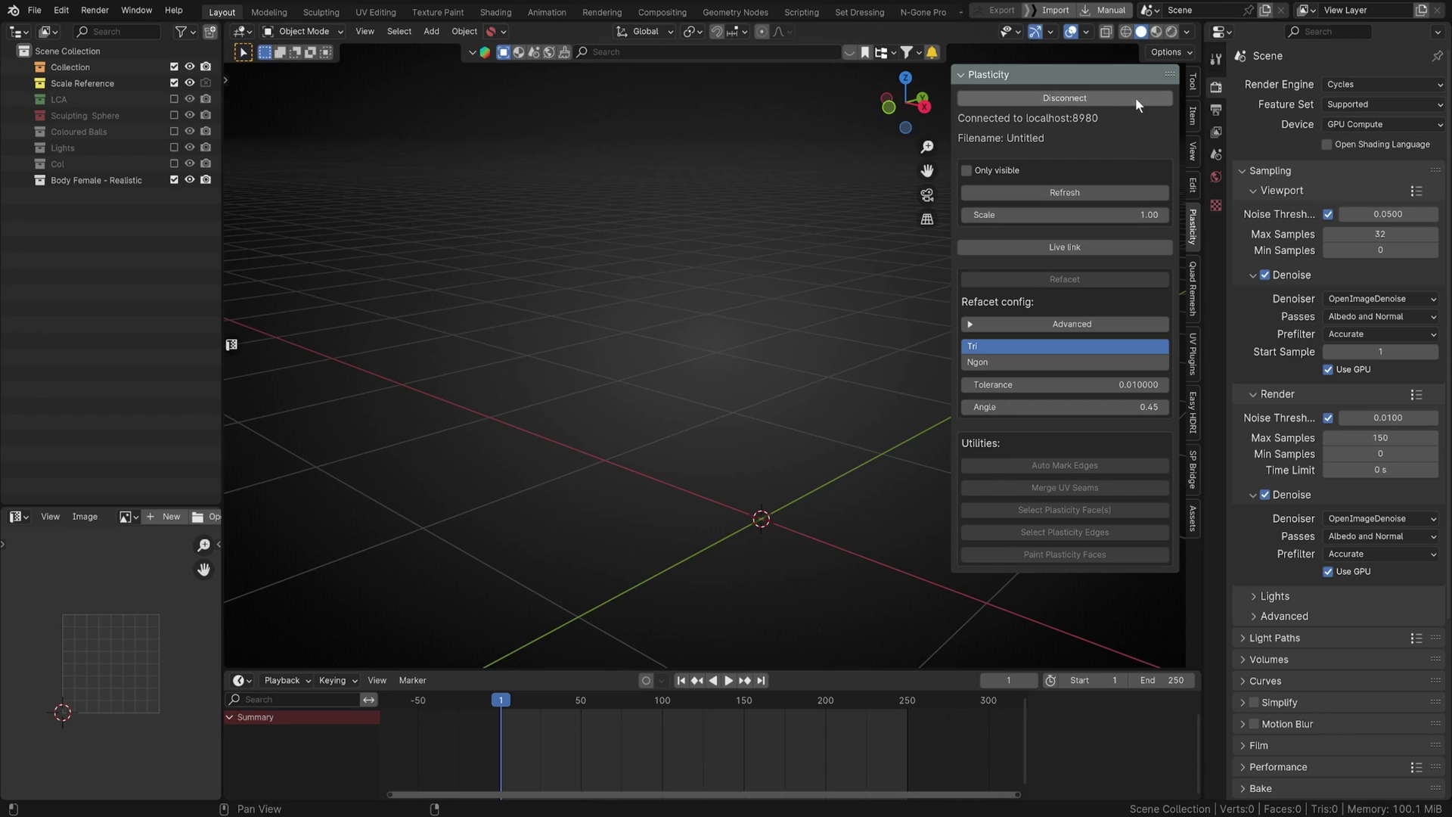
click(1136, 100)
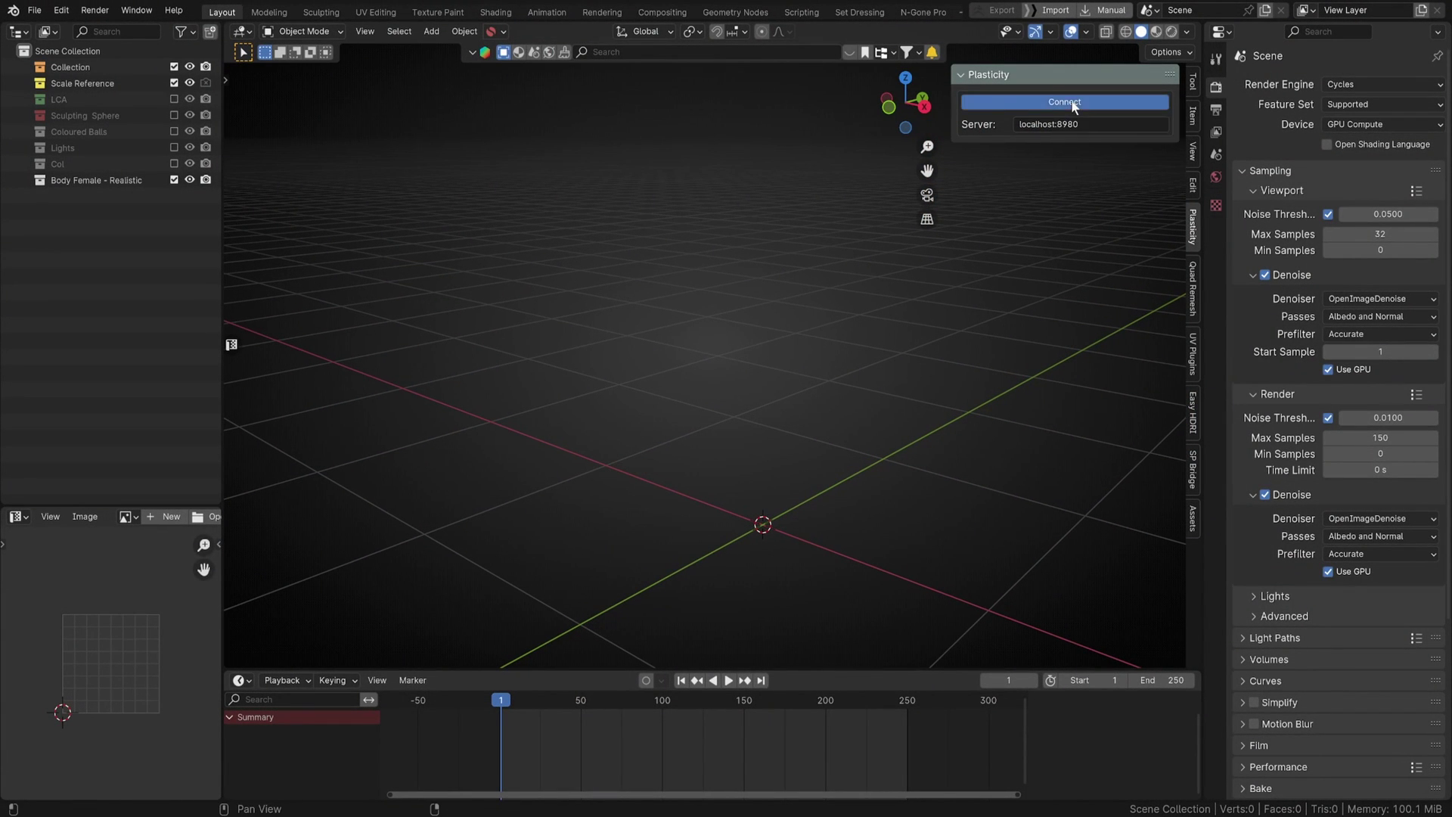
click(1074, 106)
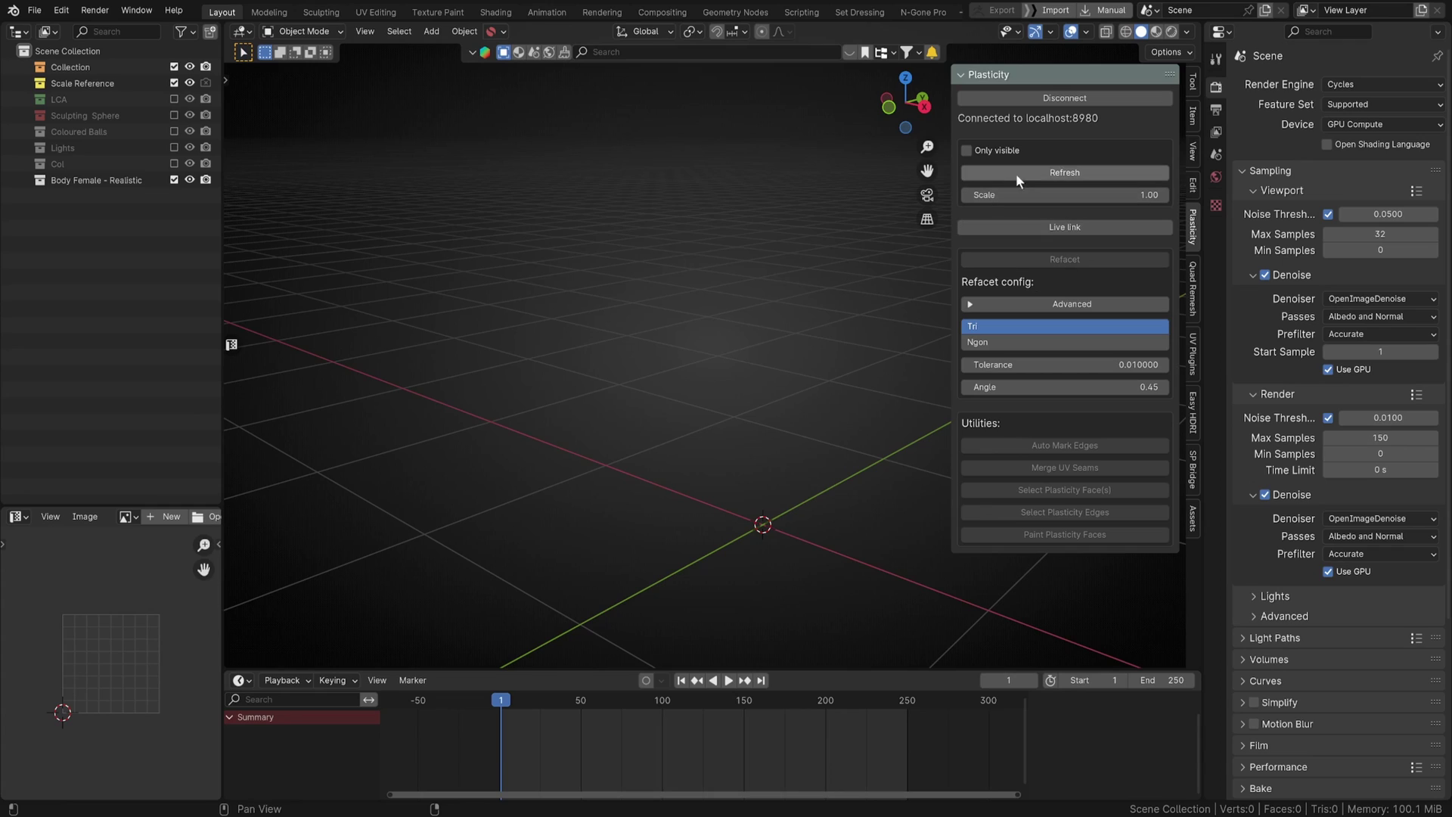
Step: Restrict the Plasticity transfer to visible objects and refresh it to bring the pistol model into the scene
click(978, 150)
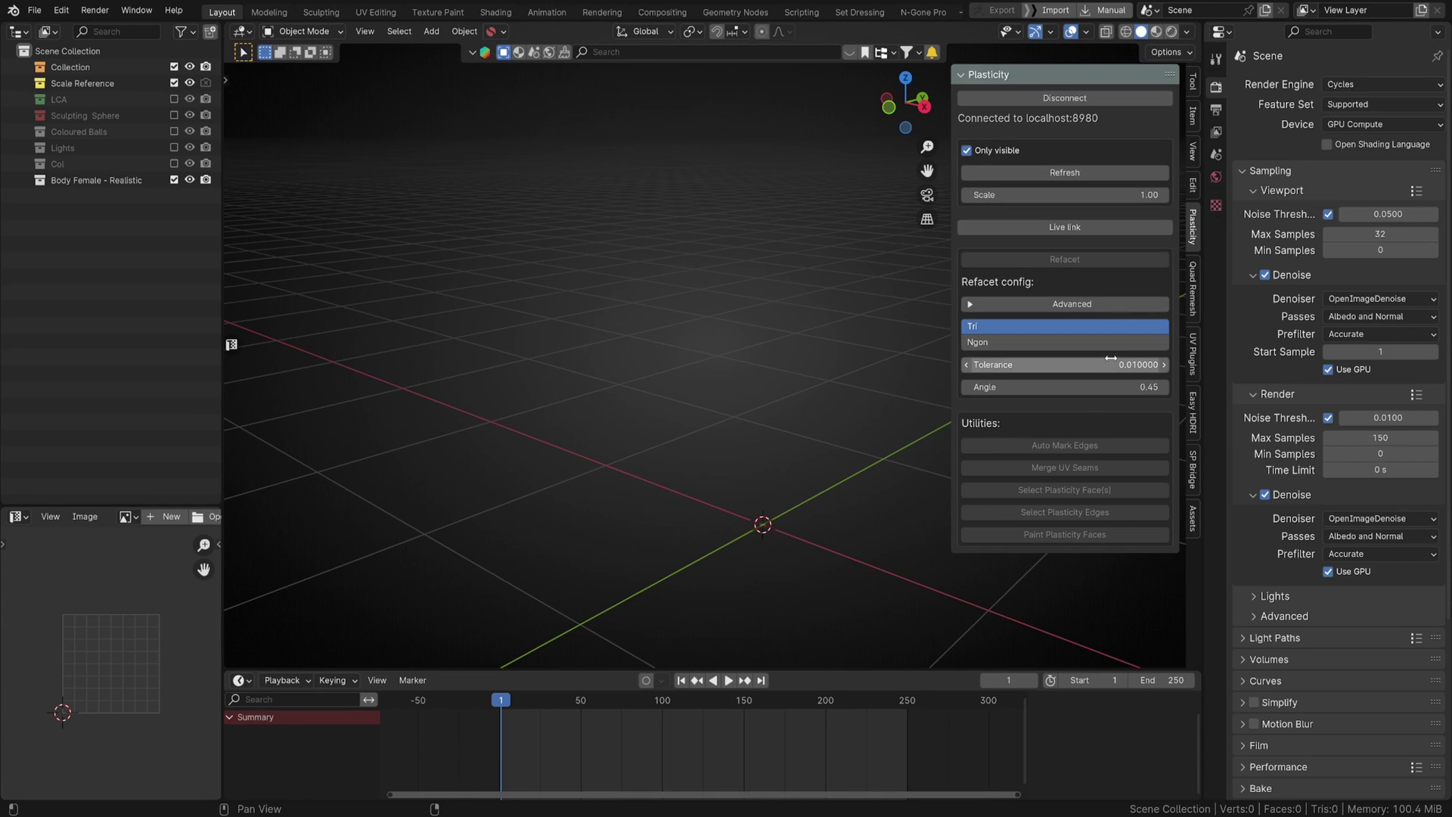
click(1101, 180)
scroll(856, 350, down, 3)
middle_drag(759, 375, 885, 379)
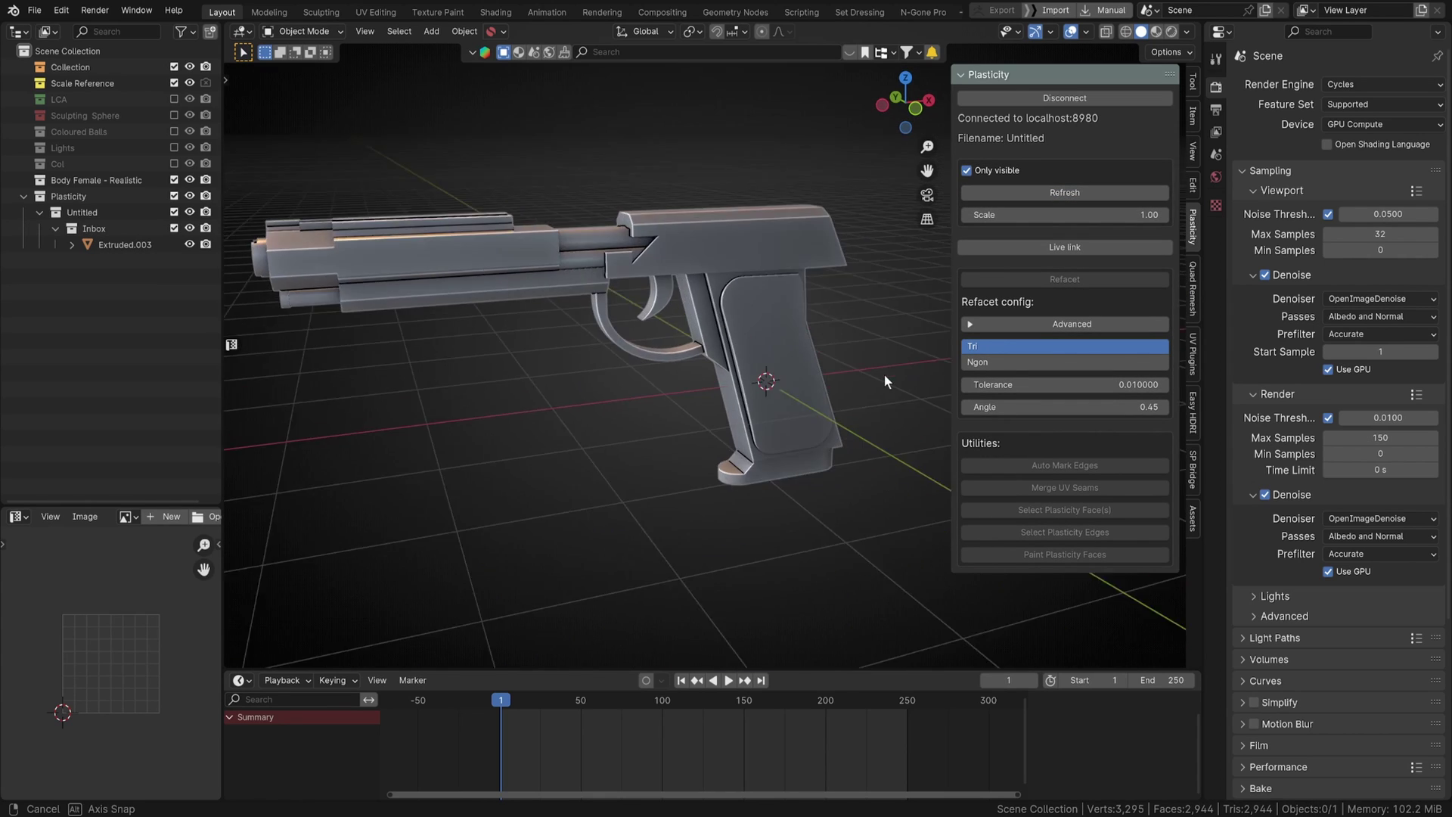
scroll(885, 379, down, 2)
shift+middle_drag(703, 353, 821, 350)
middle_drag(647, 356, 733, 354)
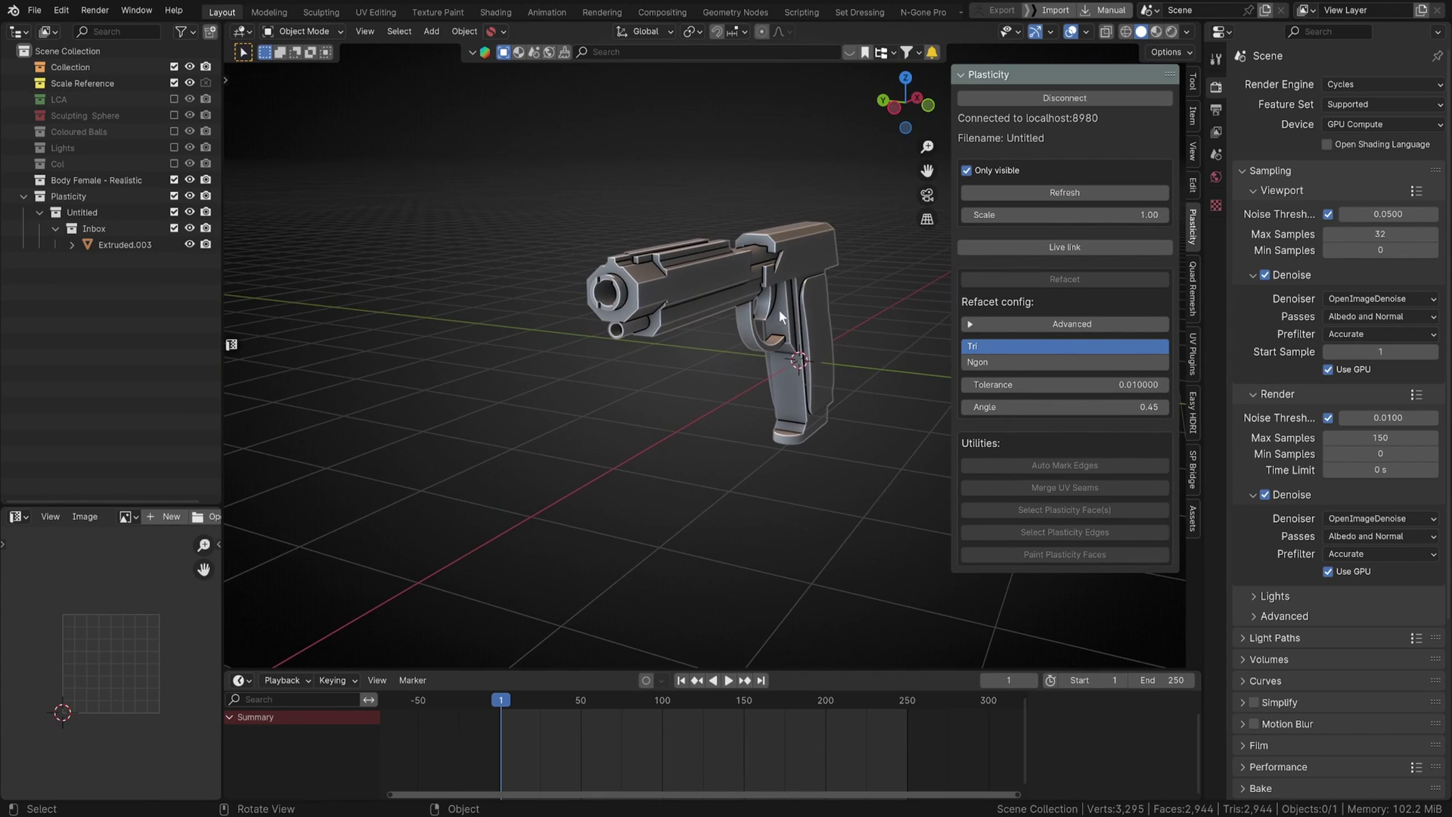
middle_drag(780, 312, 774, 248)
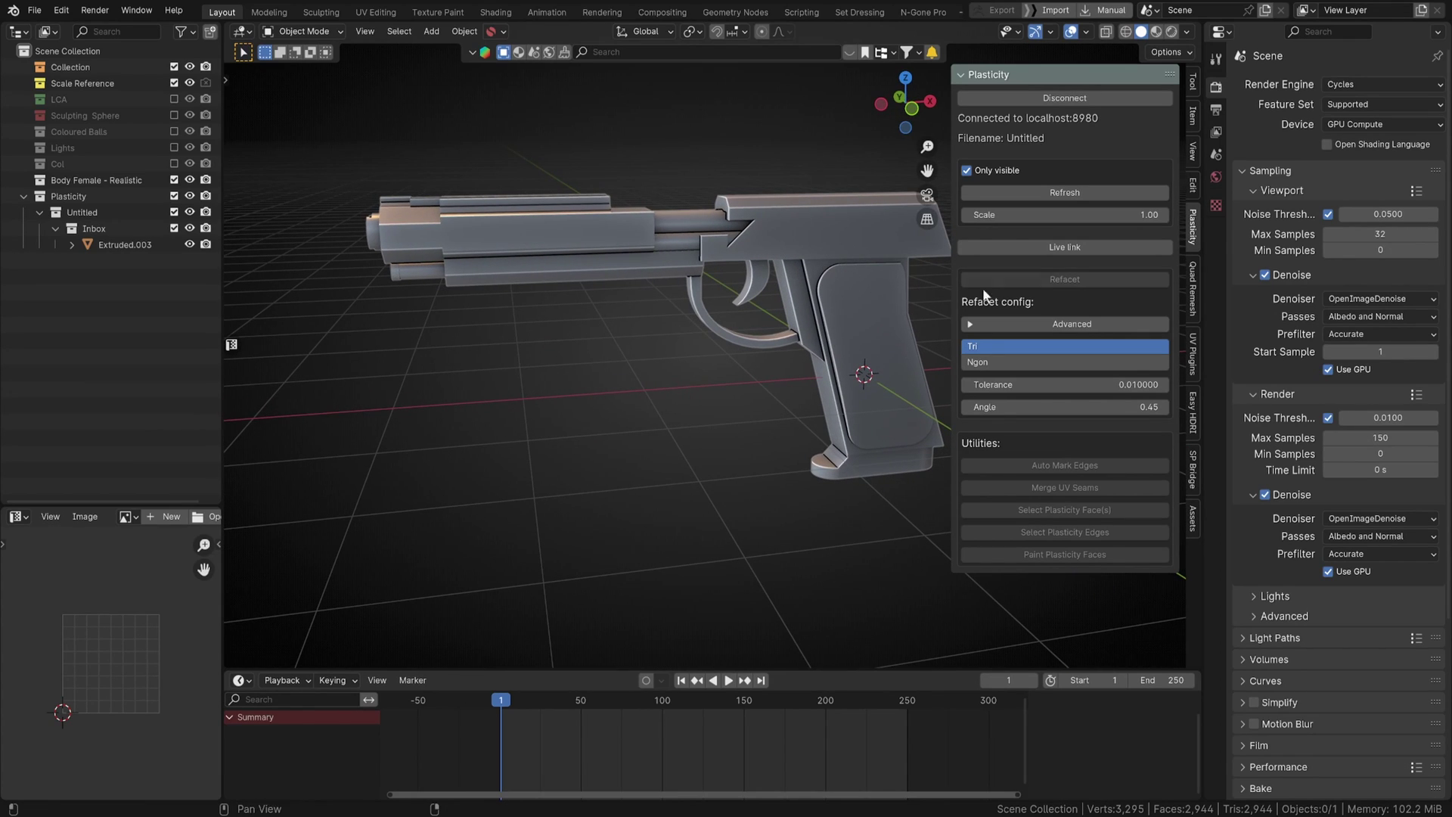
middle_drag(786, 245, 814, 254)
Step: Select the pistol, turn on the wireframe overlay and examine its mesh topology
click(843, 272)
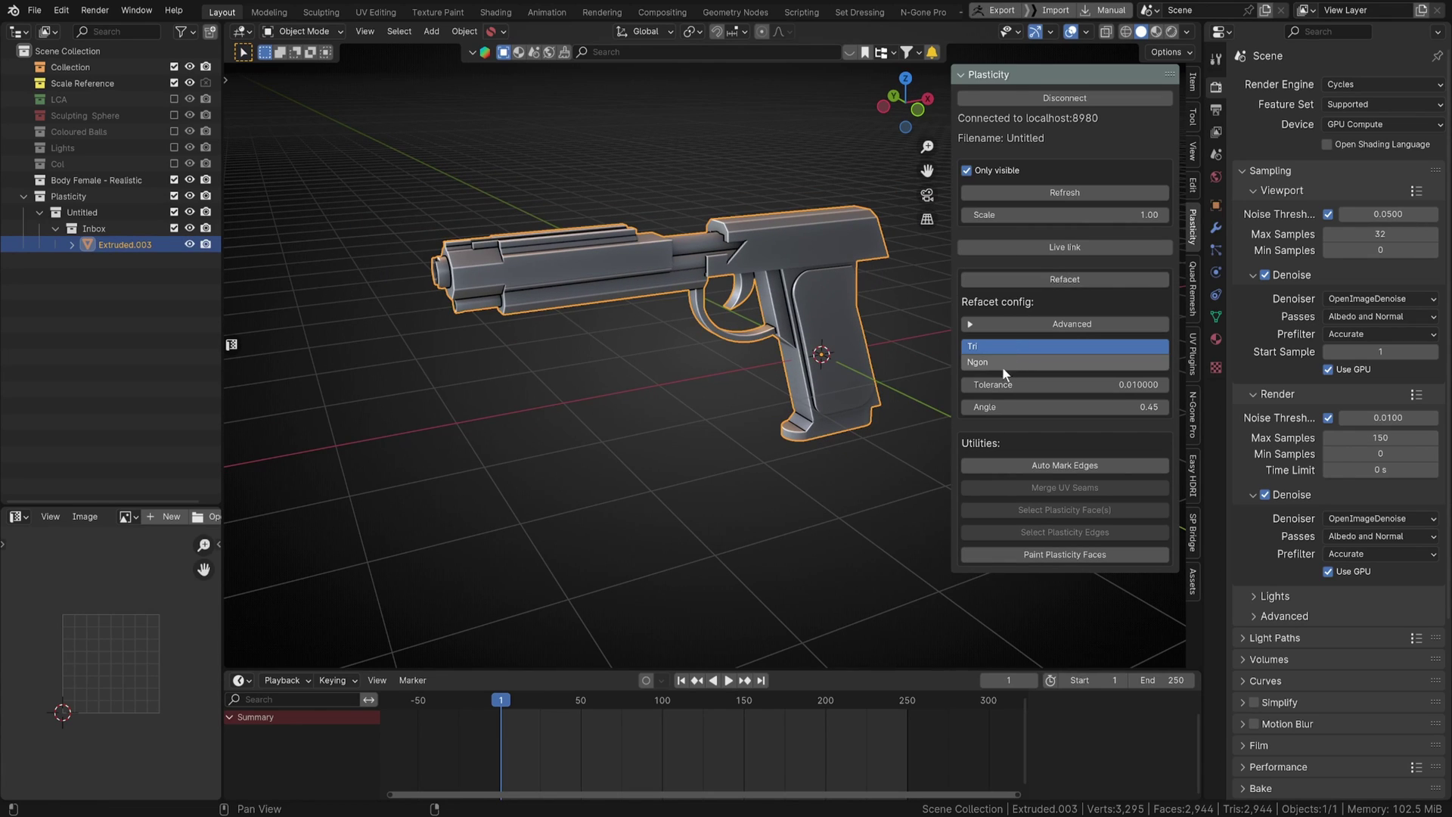
key(q)
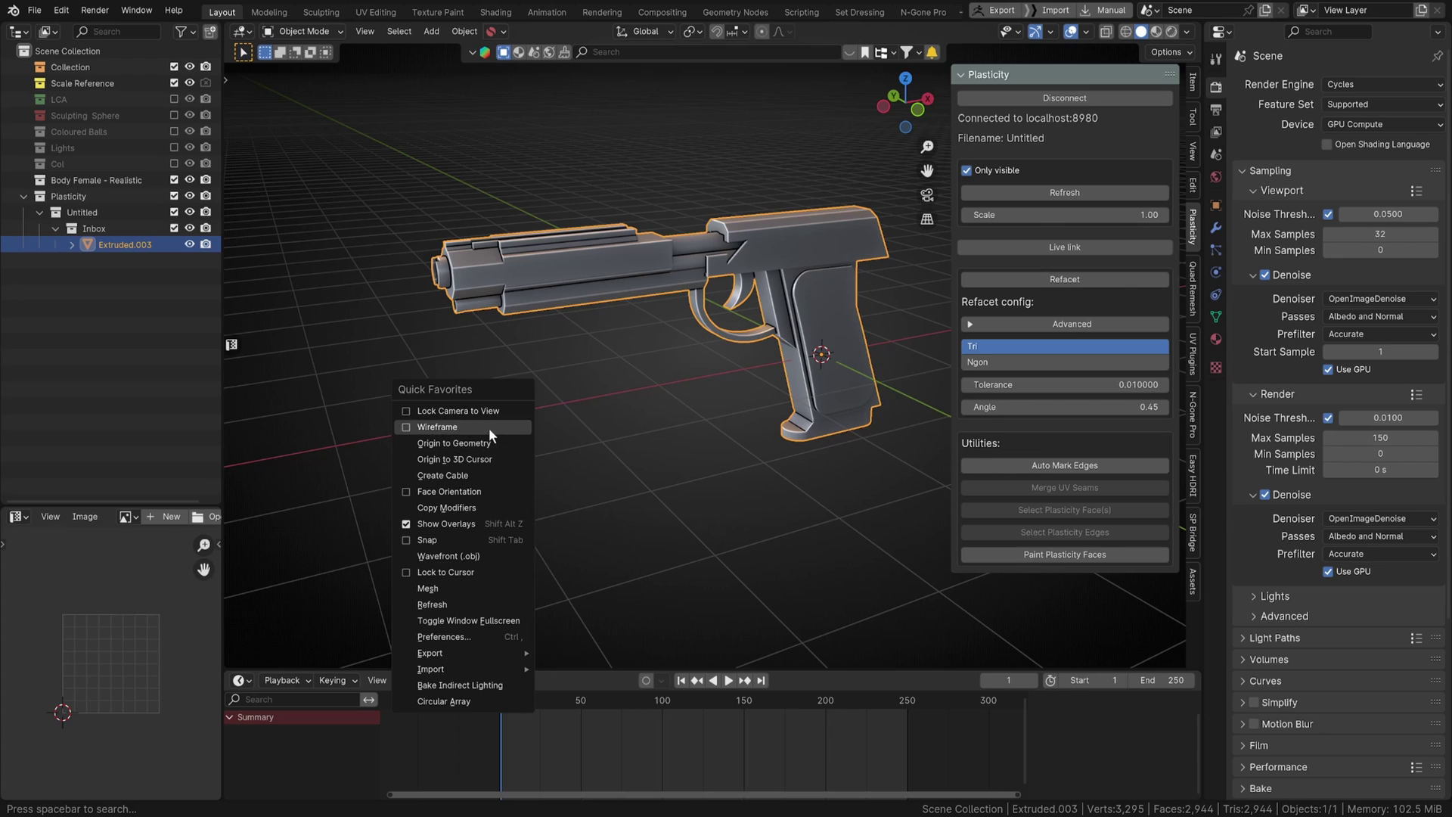
click(489, 428)
scroll(647, 352, up, 3)
shift+middle_drag(667, 338, 627, 342)
middle_drag(627, 343, 621, 319)
scroll(613, 327, down, 1)
middle_drag(621, 318, 821, 333)
scroll(800, 297, up, 3)
scroll(800, 297, down, 3)
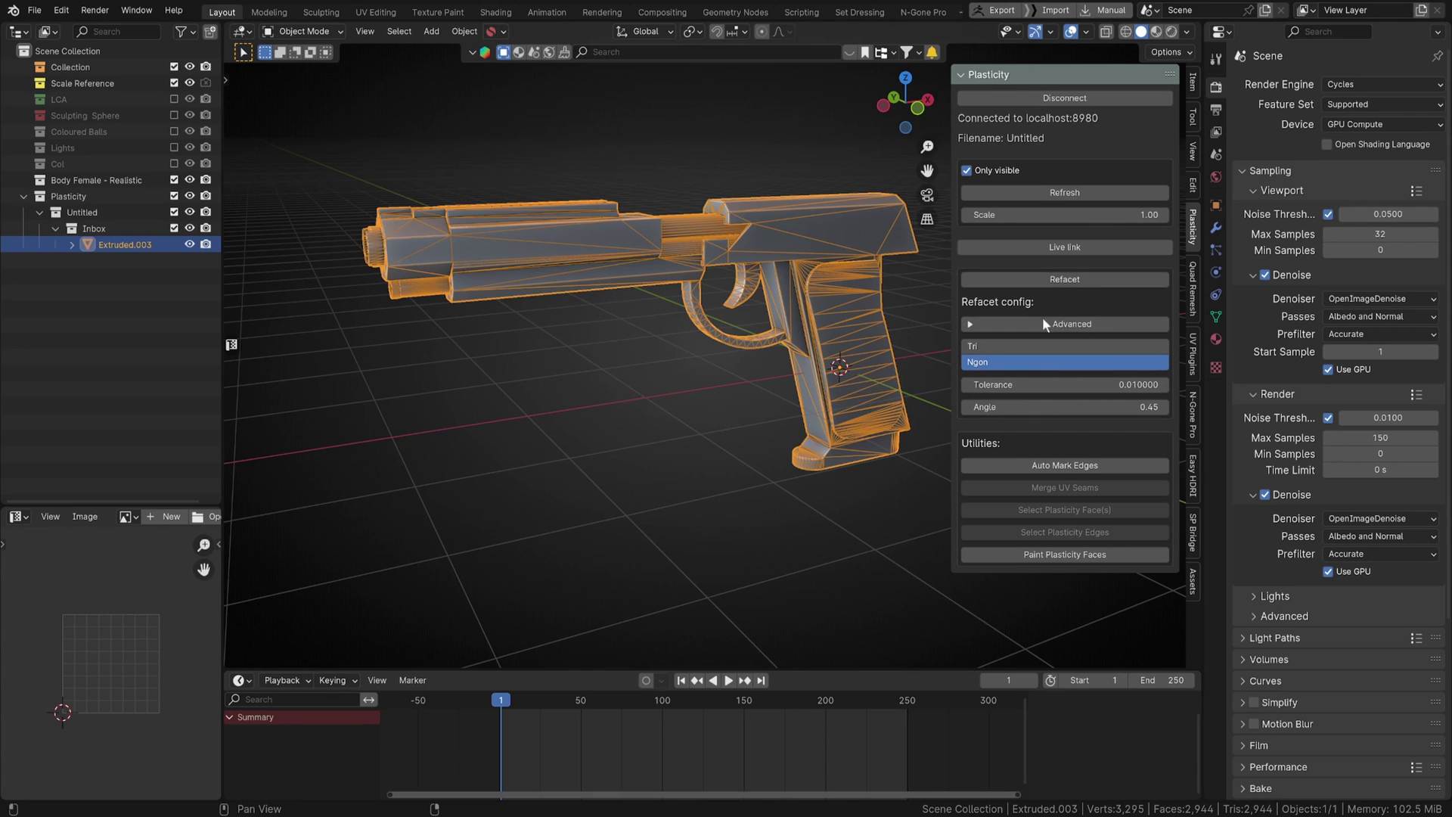
Step: Refacet the pistol in Ngon mode with a tolerance of 0.0001 and an angle of 0.10
click(1127, 386)
text(0.00016)
key(Return)
drag(1138, 407, 1089, 407)
click(1059, 279)
middle_drag(838, 369, 879, 302)
scroll(734, 323, up, 4)
scroll(761, 244, down, 3)
Step: Enter Edit Mode and try selecting the grip panel's strip faces with shortest-path picks
key(Tab)
middle_drag(743, 266, 839, 293)
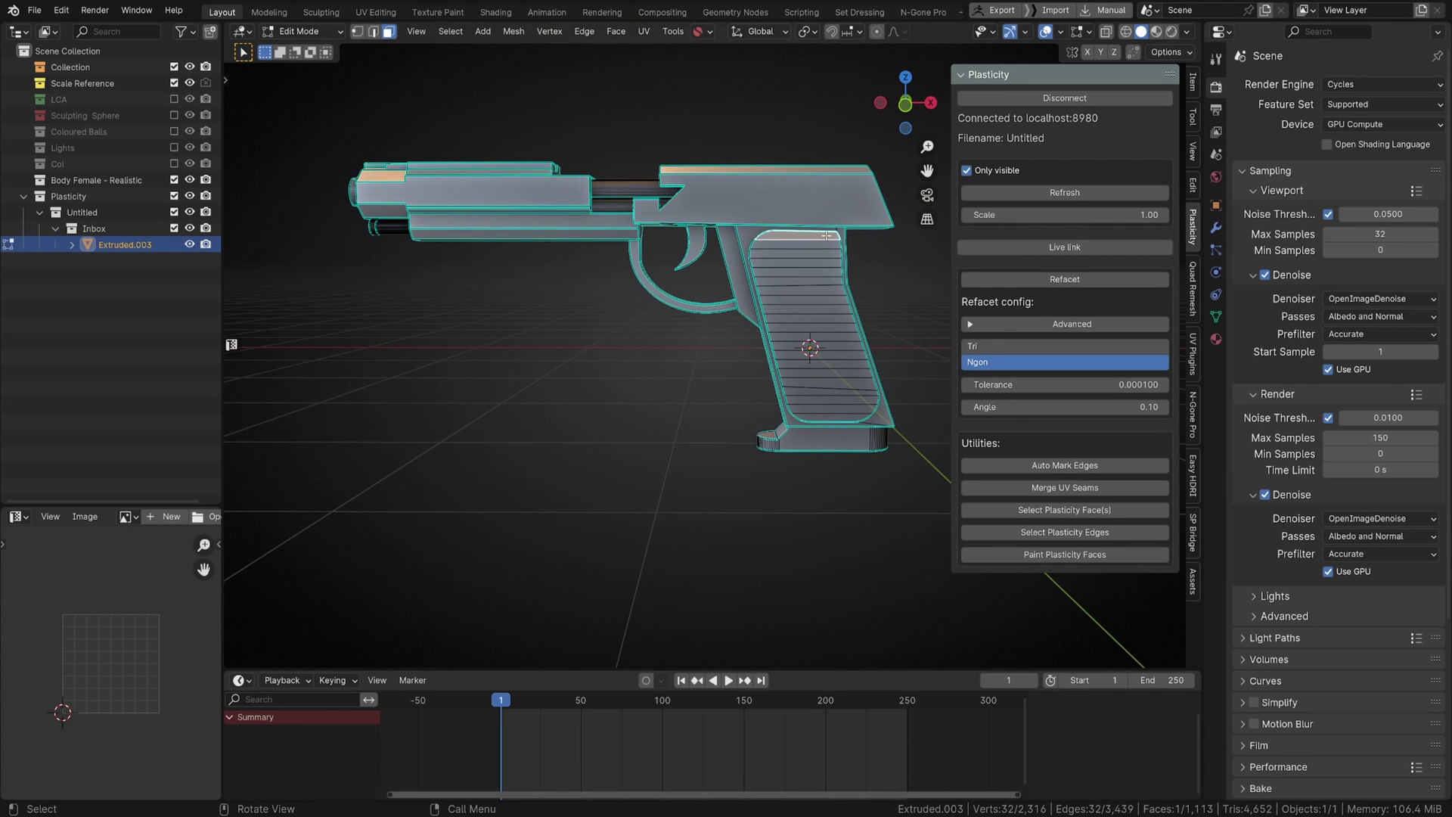
ctrl+click(843, 416)
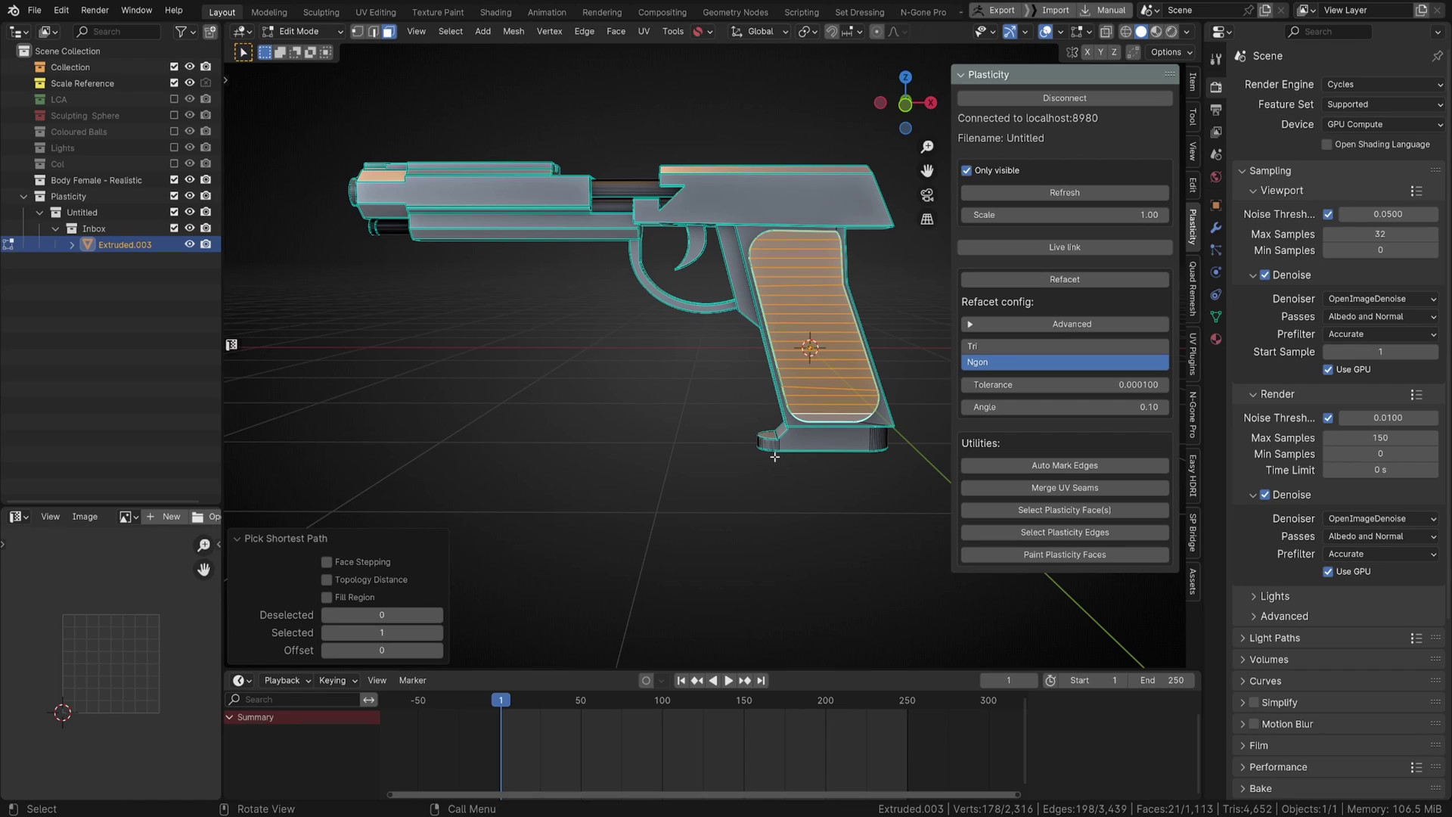
middle_drag(808, 385, 817, 256)
click(823, 242)
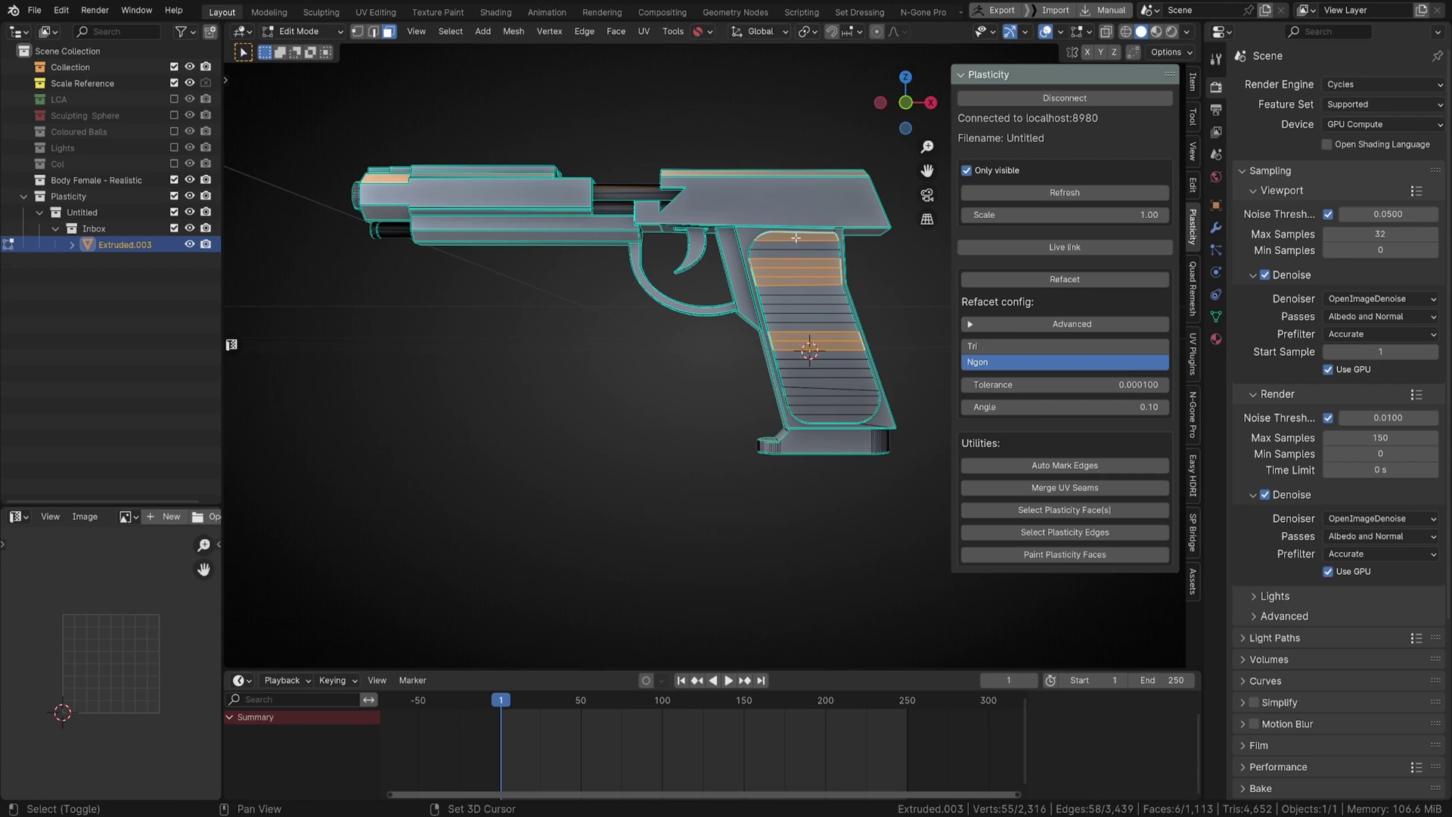
ctrl+click(837, 347)
ctrl+click(835, 344)
Step: Select a single strip of the grip panel and expand it to its complete Plasticity face
click(815, 272)
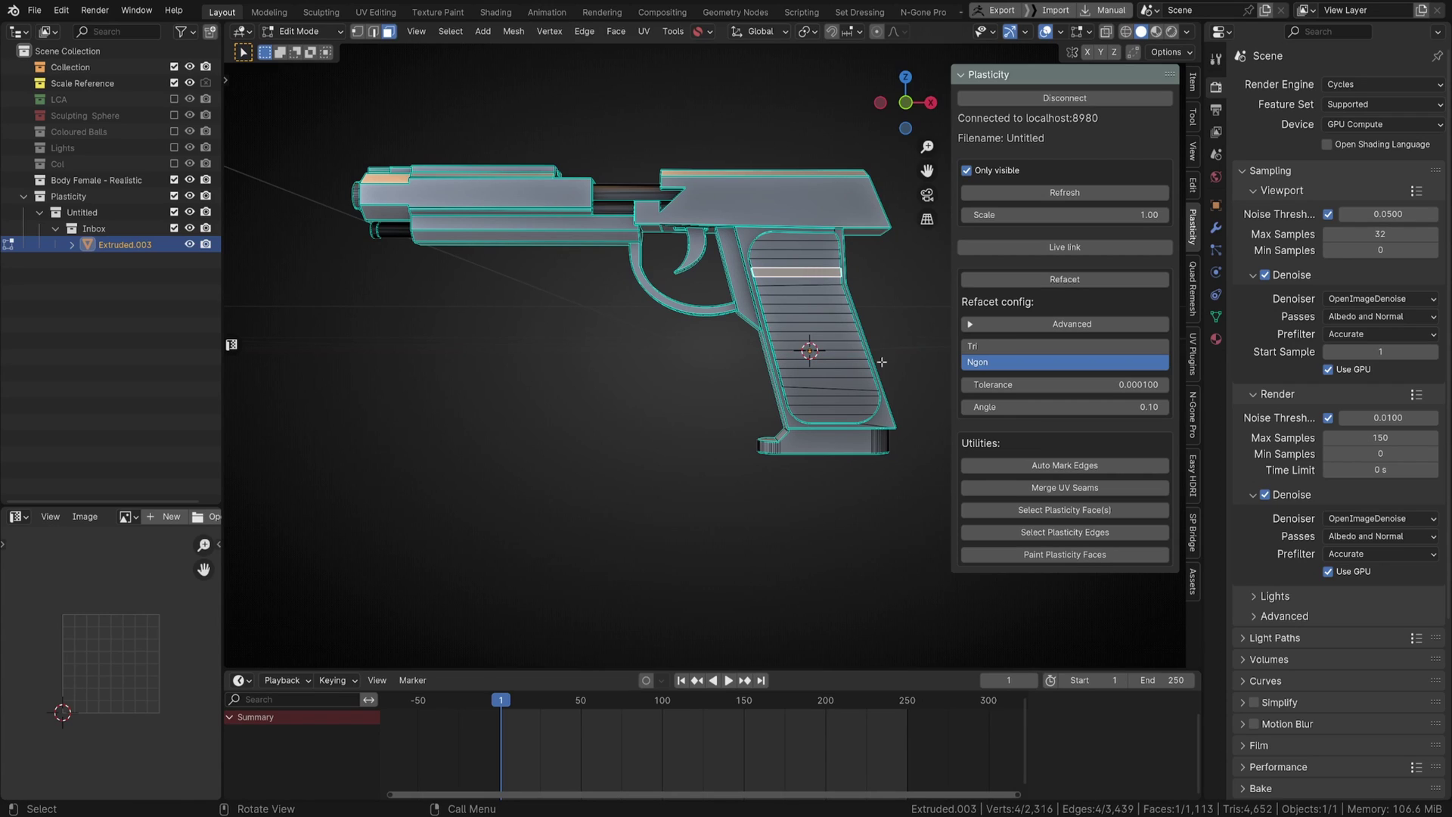
click(1069, 514)
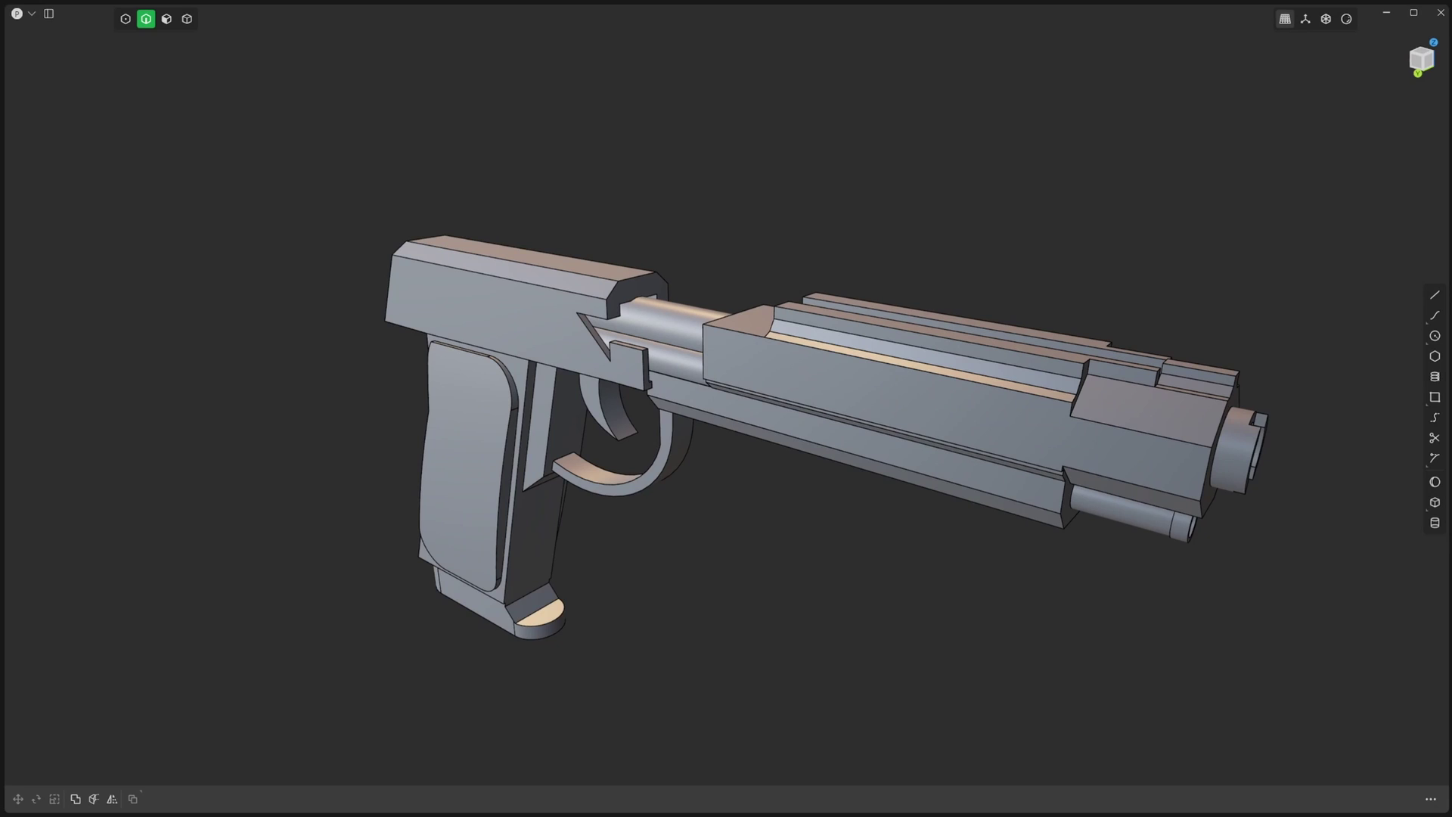
Step: Switch to Plasticity and pick the grip panel in face selection mode to compare the original surface
middle_drag(1006, 287, 468, 499)
key(3)
click(387, 479)
key(o)
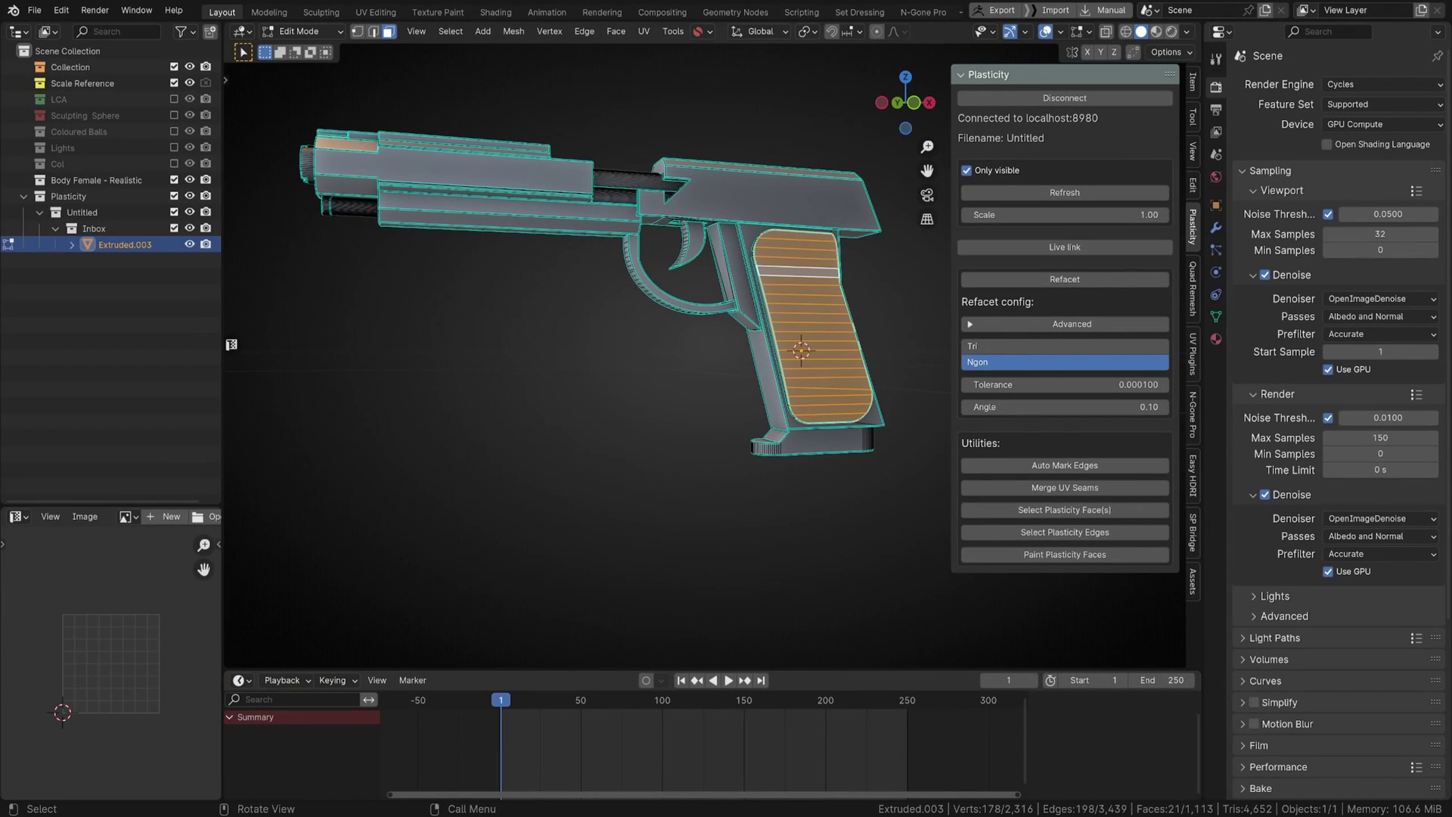
Step: Back in Blender, add a strip of the opposite grip panel and expand the selection to both panels' Plasticity faces
middle_drag(678, 357, 621, 321)
middle_drag(747, 306, 1112, 480)
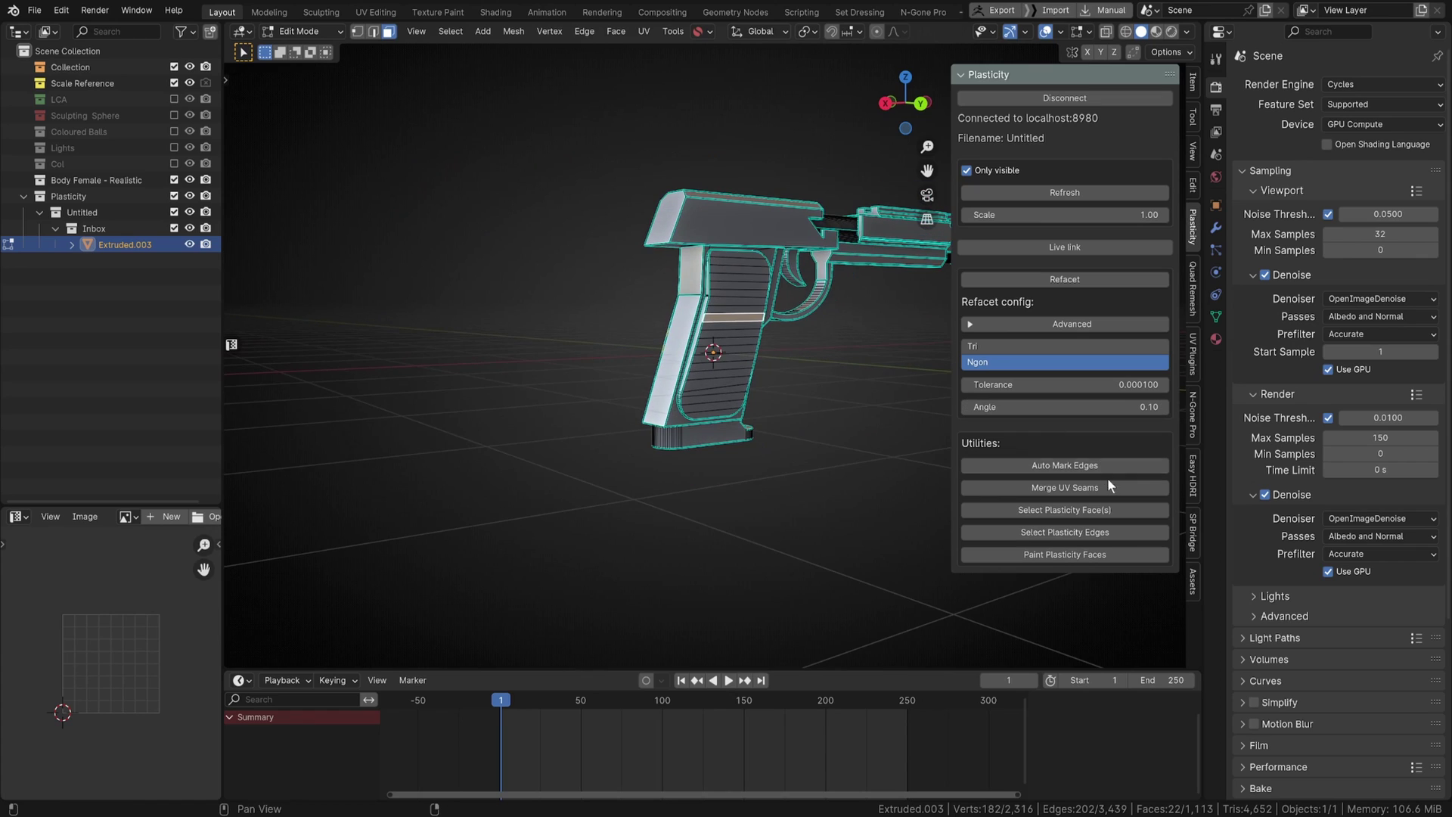
click(1096, 513)
Step: Unwrap the selected faces of both grip panels
middle_drag(930, 423, 837, 366)
key(u)
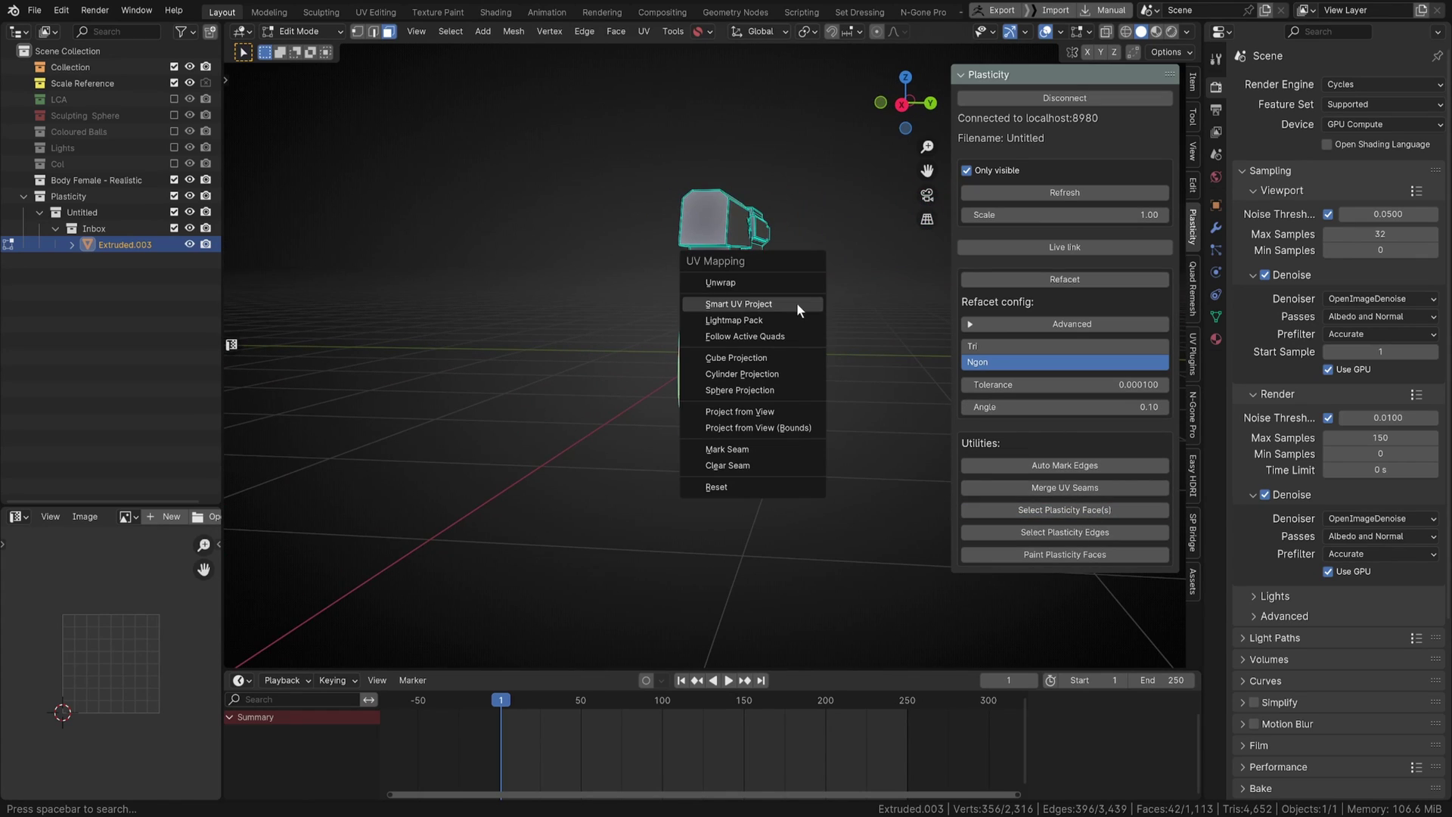
click(787, 283)
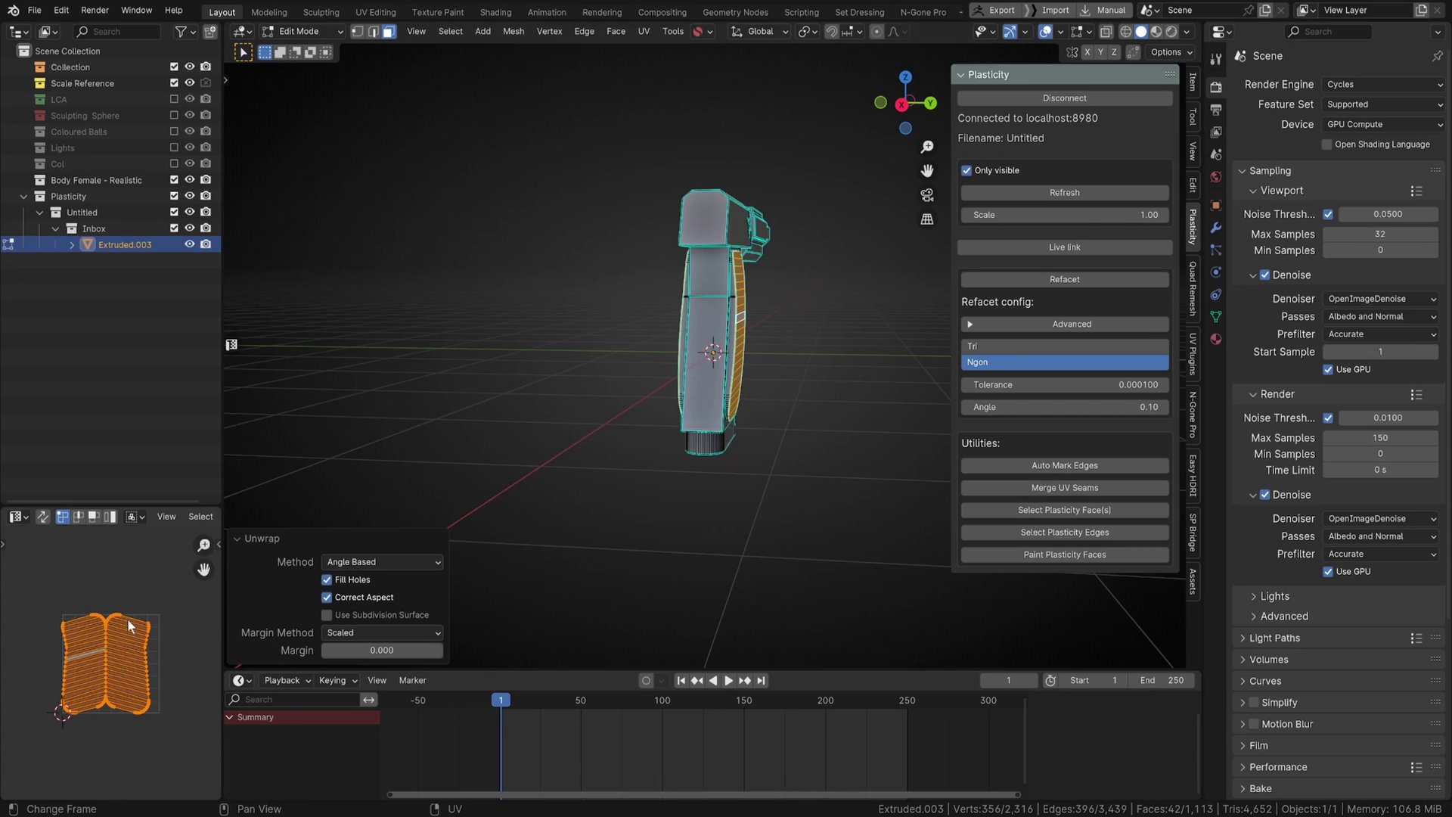
scroll(130, 625, up, 3)
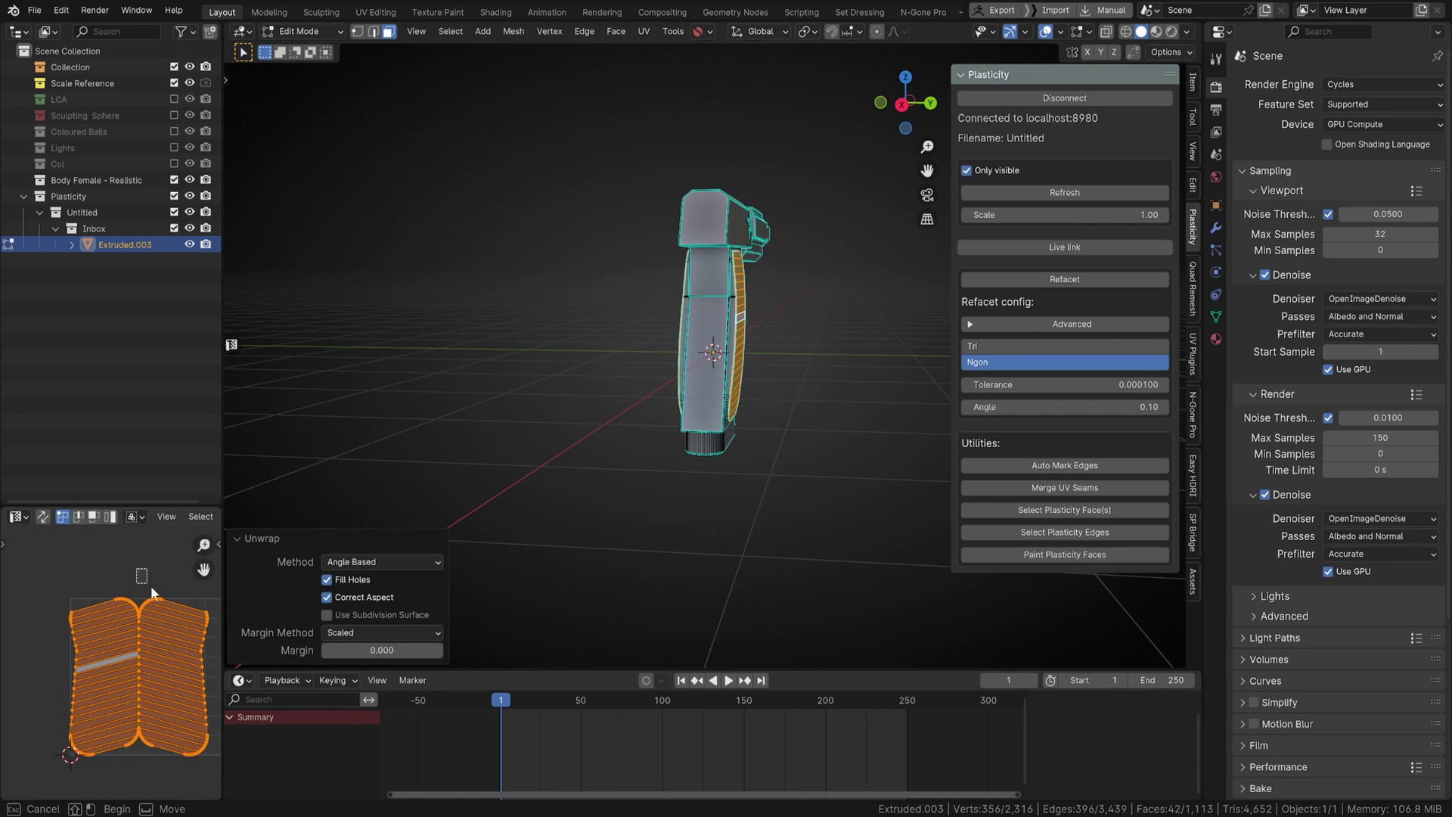
Step: Select one grip panel's whole UV island and mirror it along X
drag(152, 593, 174, 611)
key(ctrl+l)
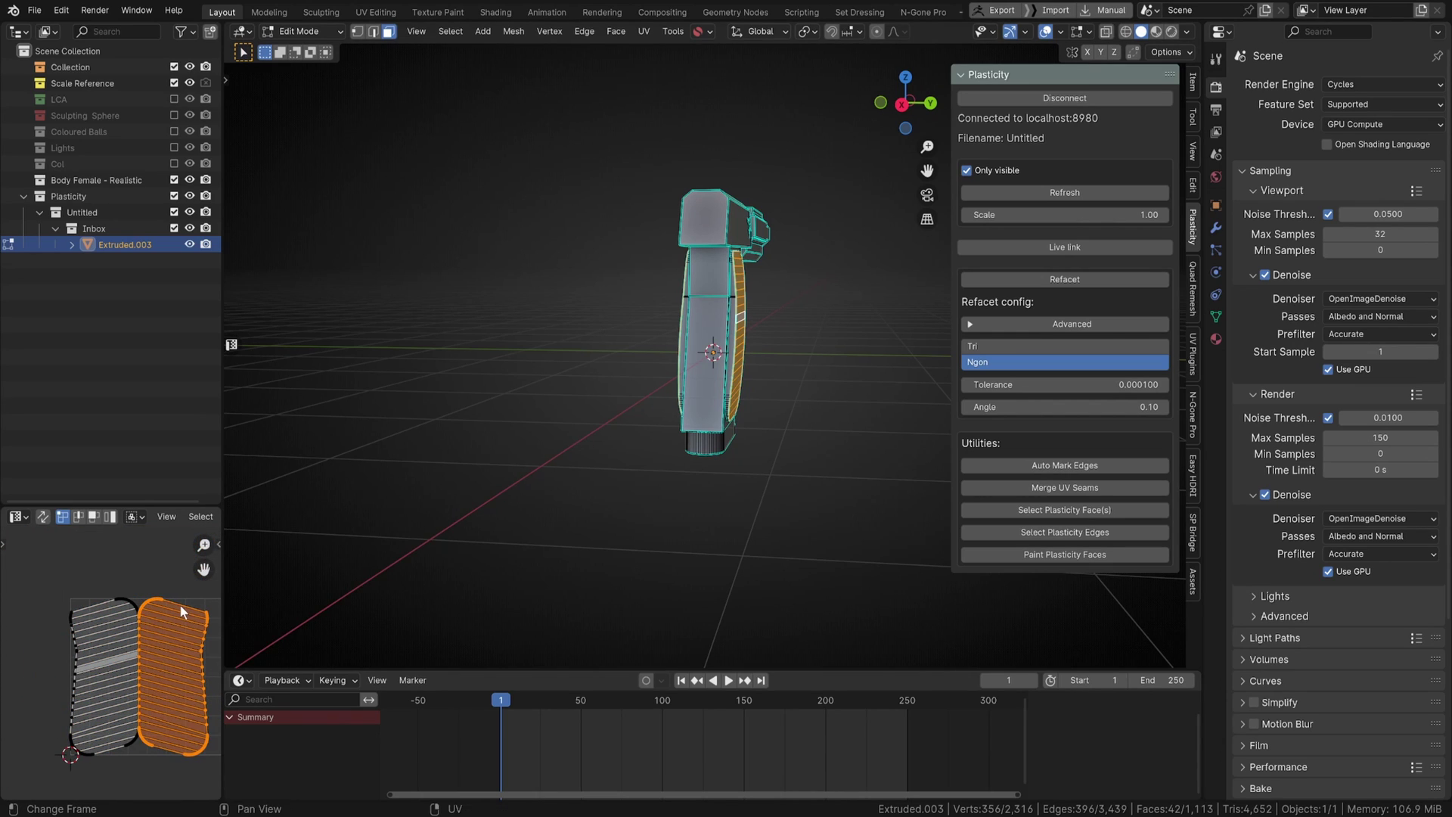
key(ctrl+m)
key(x)
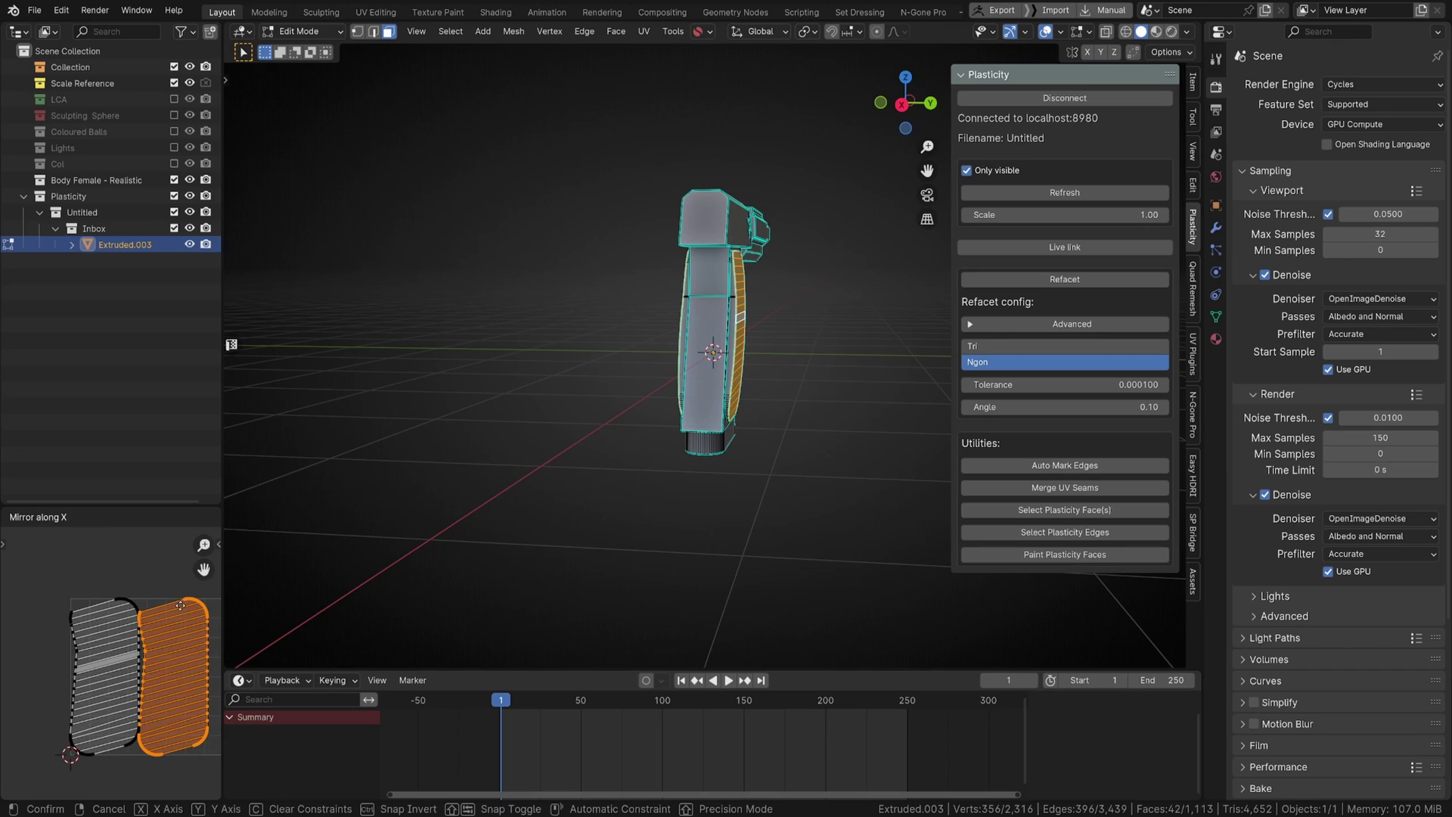
click(180, 605)
Step: Select both grip UV islands and stack them on top of each other
drag(2, 569, 205, 787)
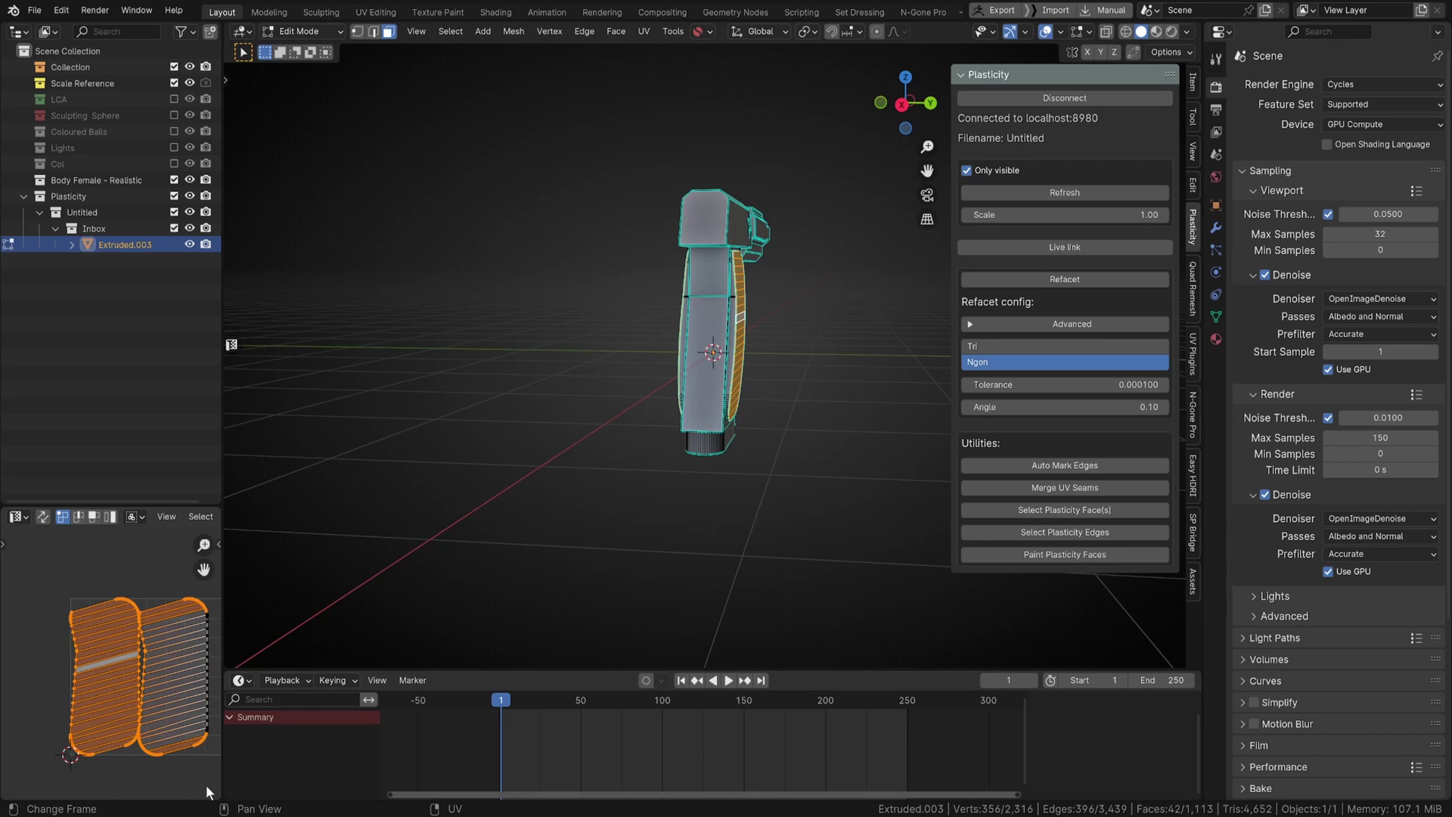
key(l)
key(q)
click(154, 665)
middle_drag(156, 656, 160, 619)
Step: Reduce the selection to one strip of a single grip panel and expand it to that panel's Plasticity face
middle_drag(669, 412, 610, 412)
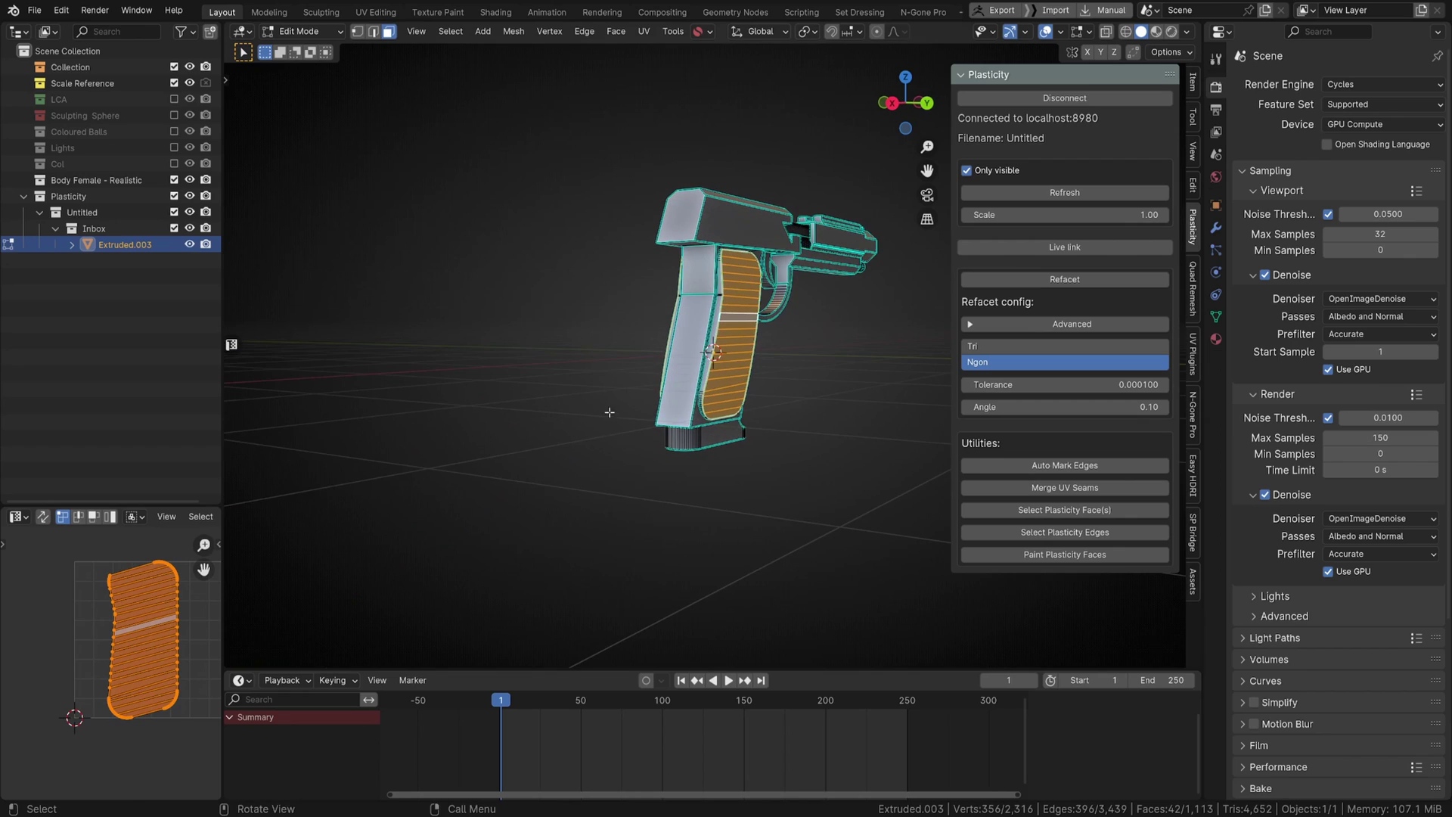
click(739, 325)
middle_drag(791, 456, 719, 482)
click(1057, 512)
middle_drag(636, 499, 646, 490)
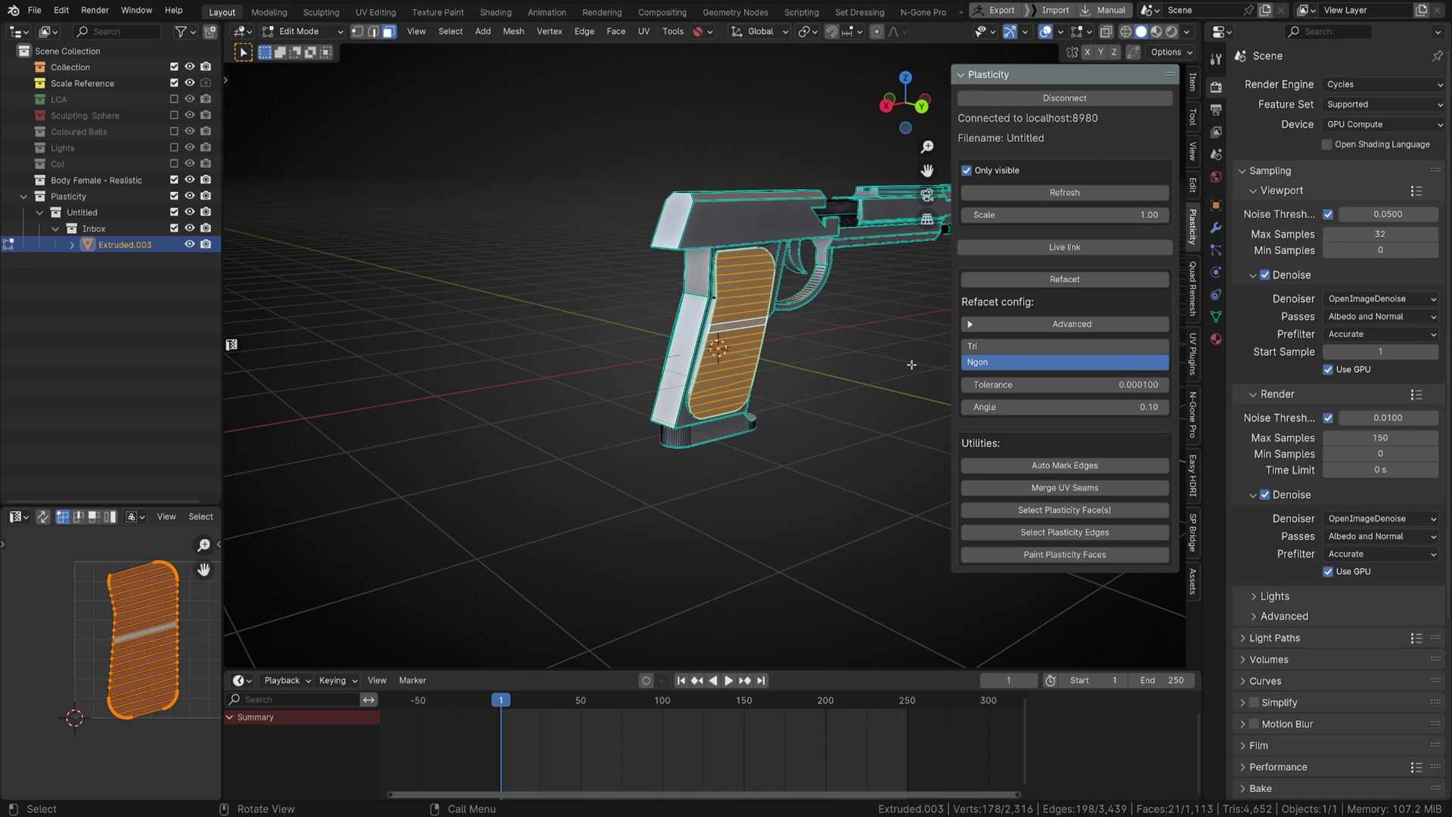
middle_drag(636, 338, 655, 336)
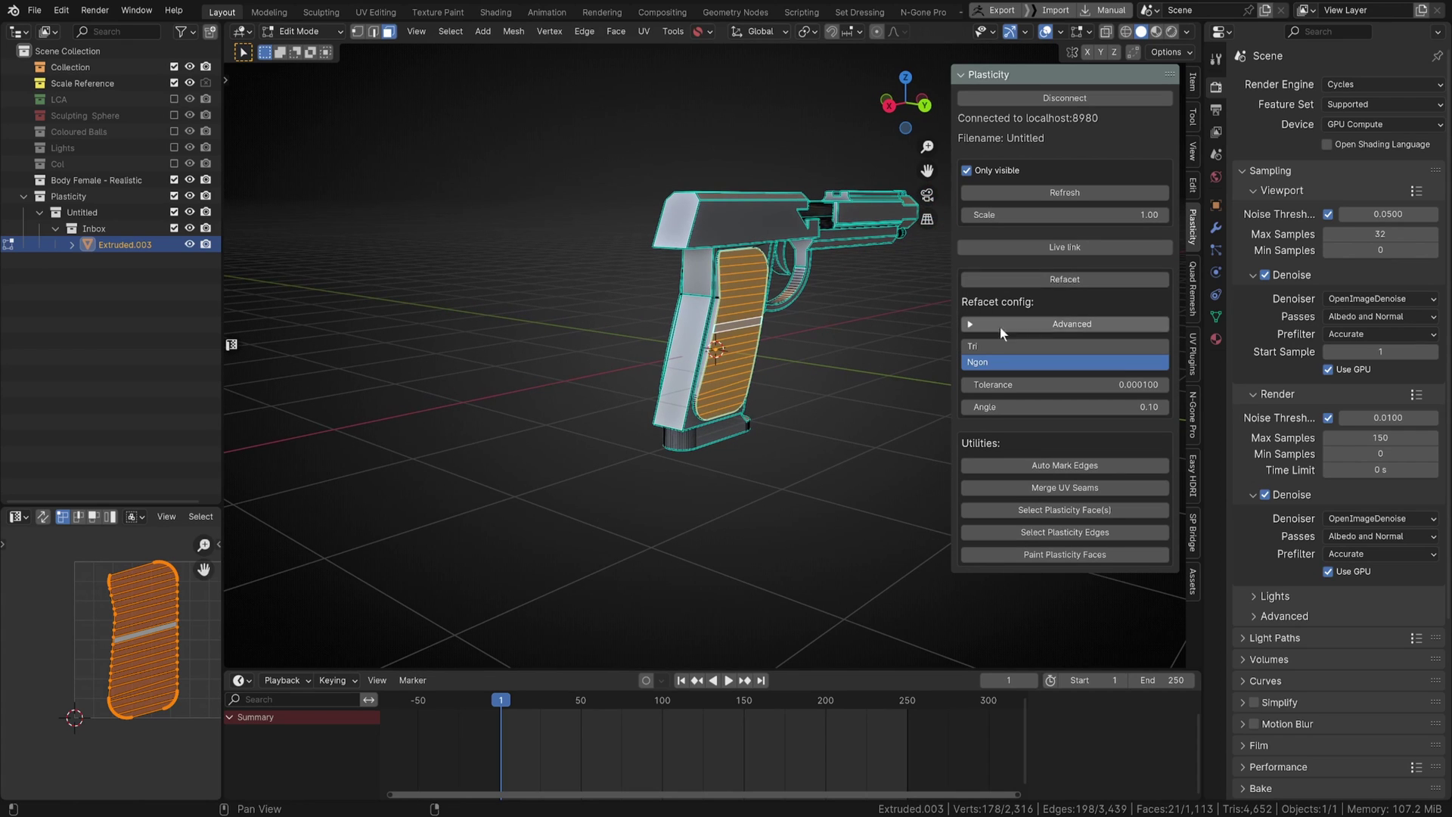
Step: Move the selected grip panel's UV island along negative X by an increment of 1.00 using the Zen UV transform
click(1193, 354)
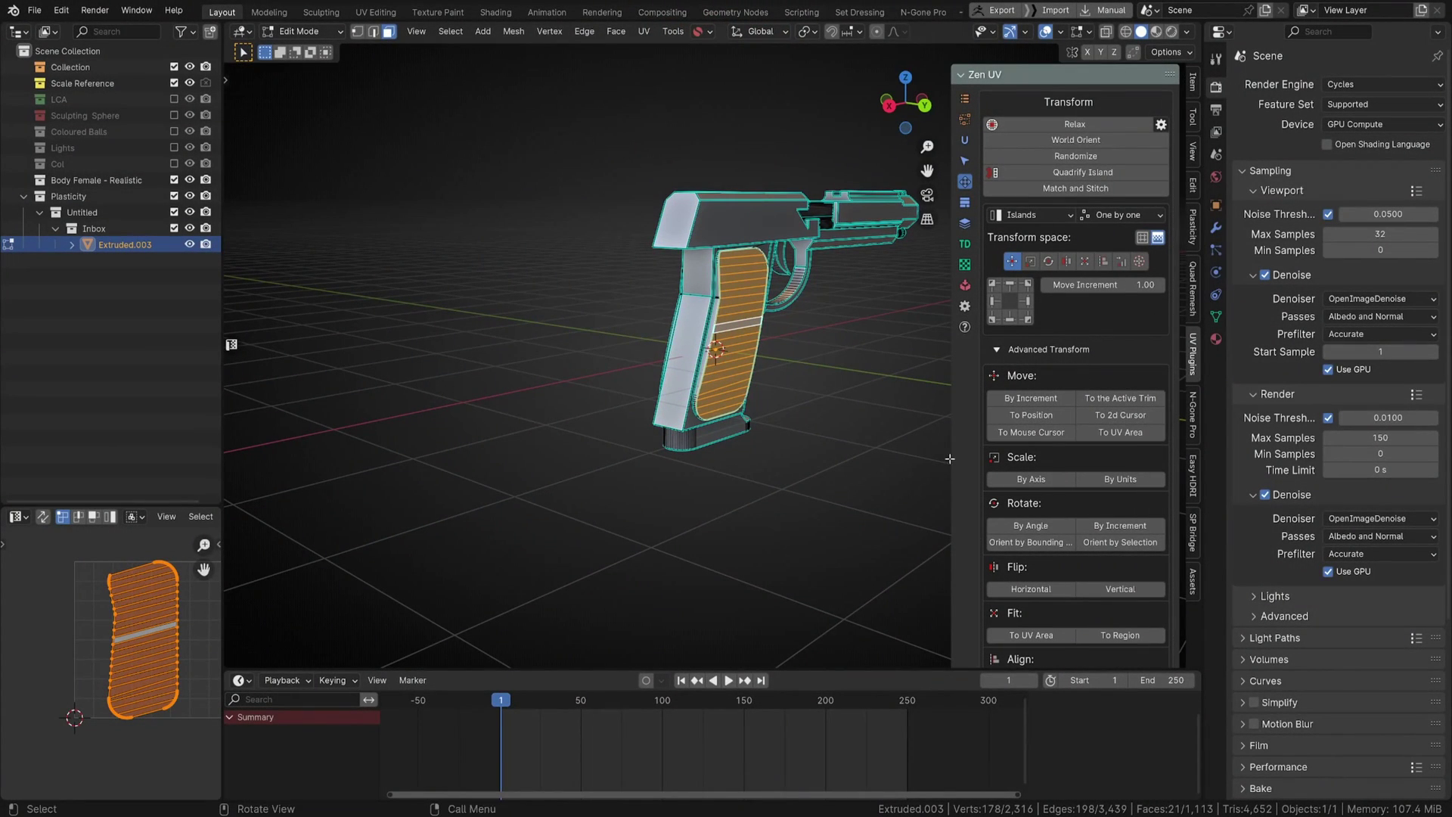
middle_drag(820, 385, 842, 385)
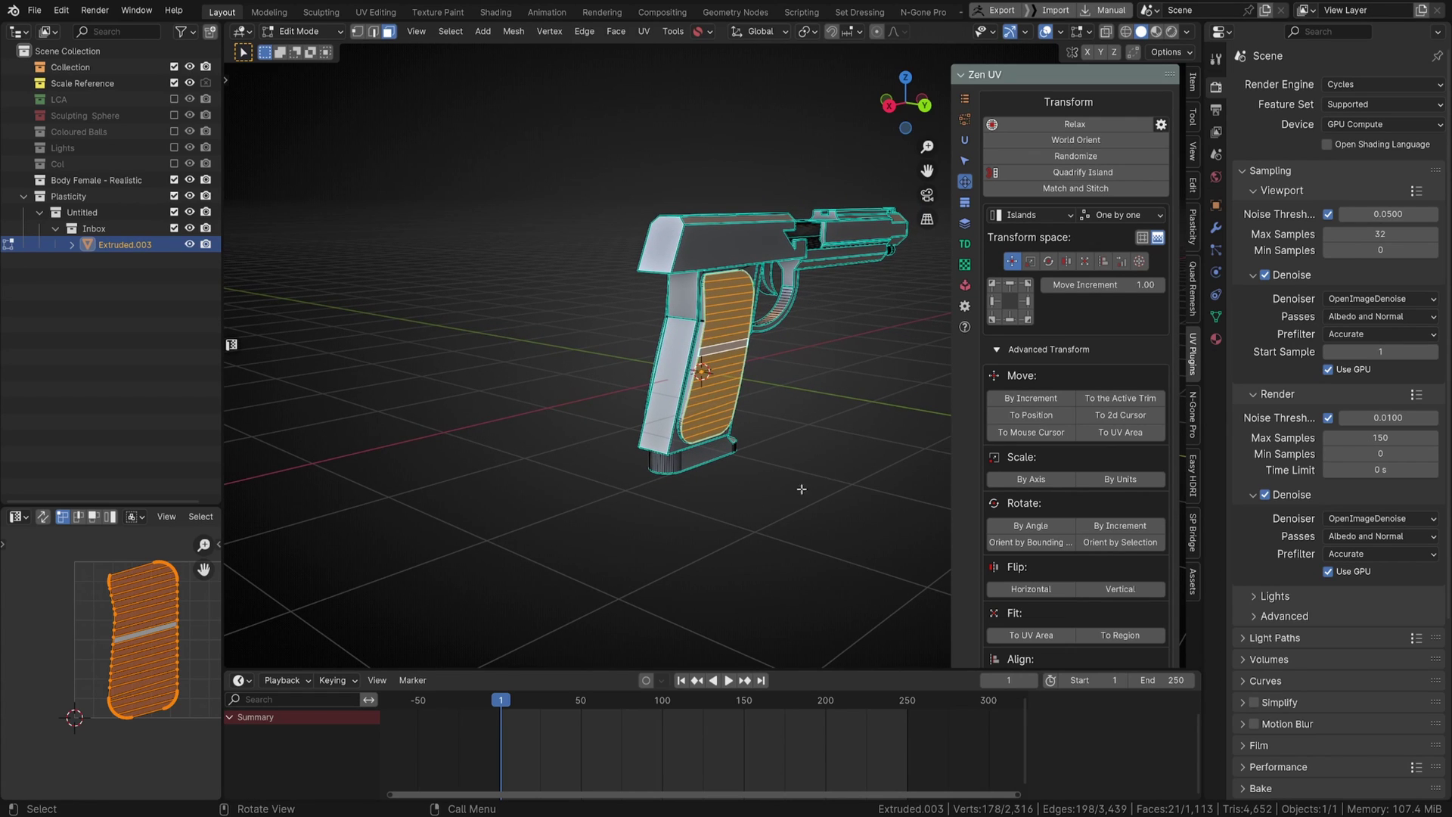
middle_drag(802, 490, 829, 417)
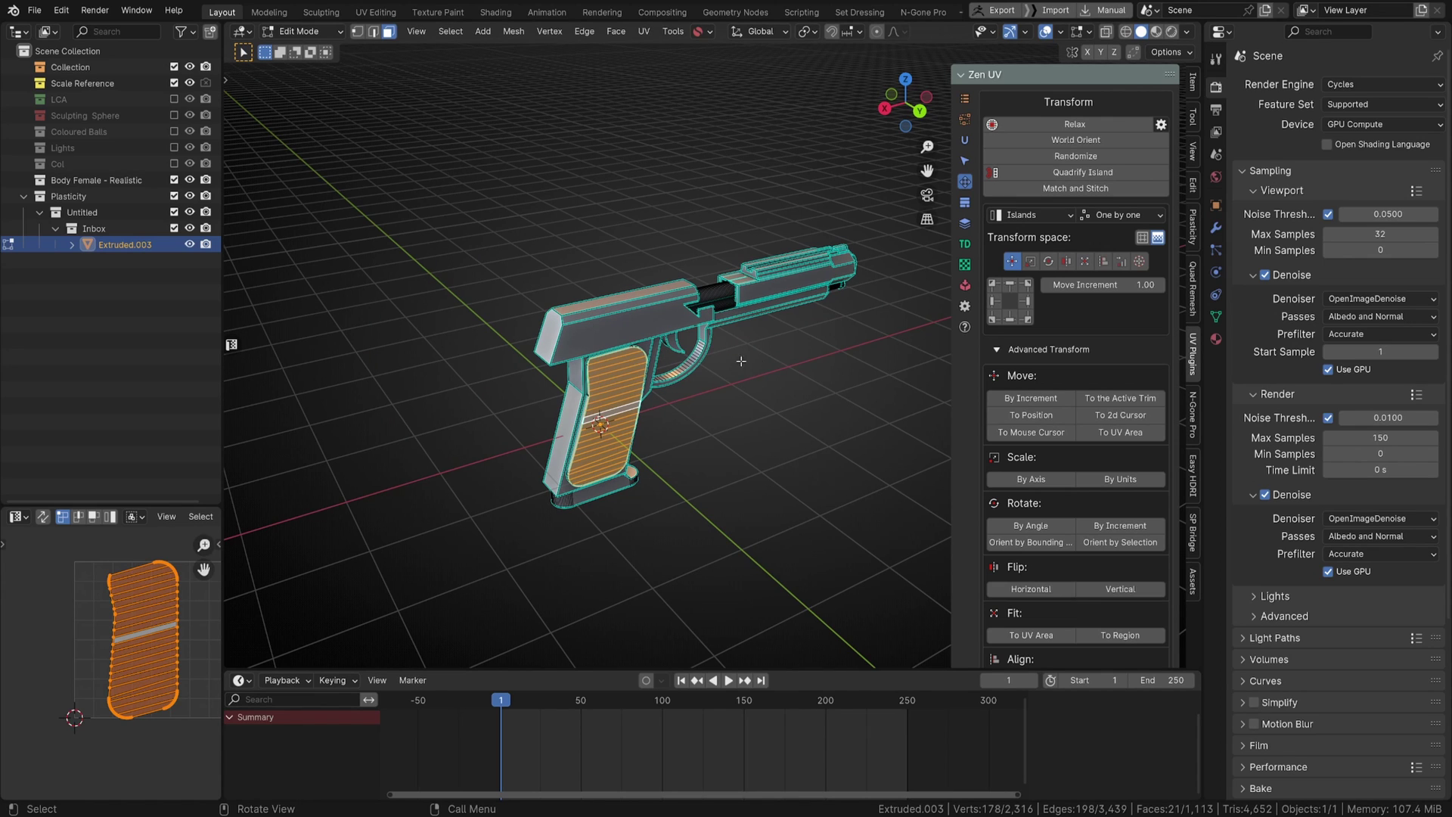
middle_drag(705, 324, 581, 386)
middle_drag(577, 387, 605, 413)
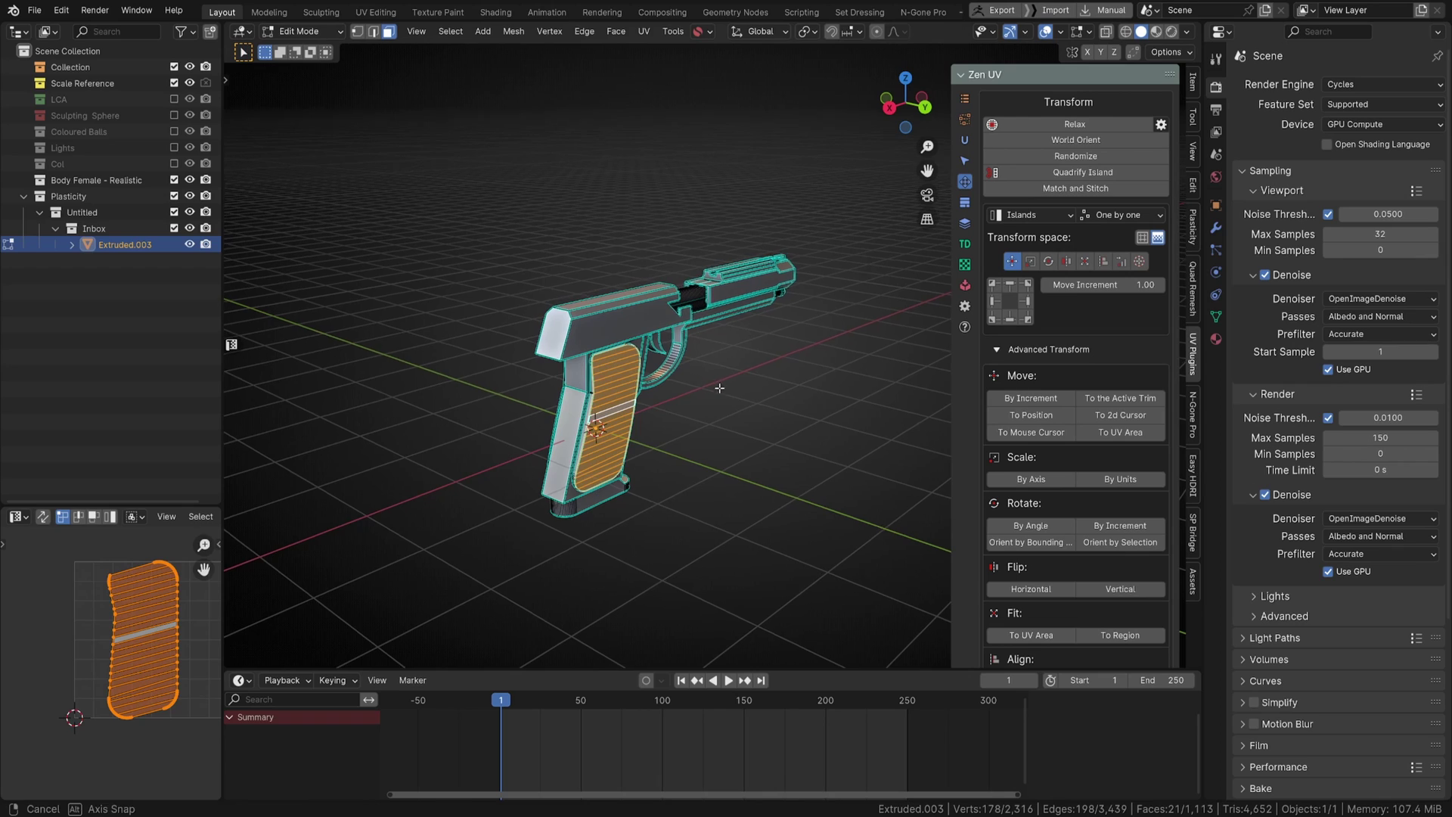
middle_drag(529, 470, 618, 426)
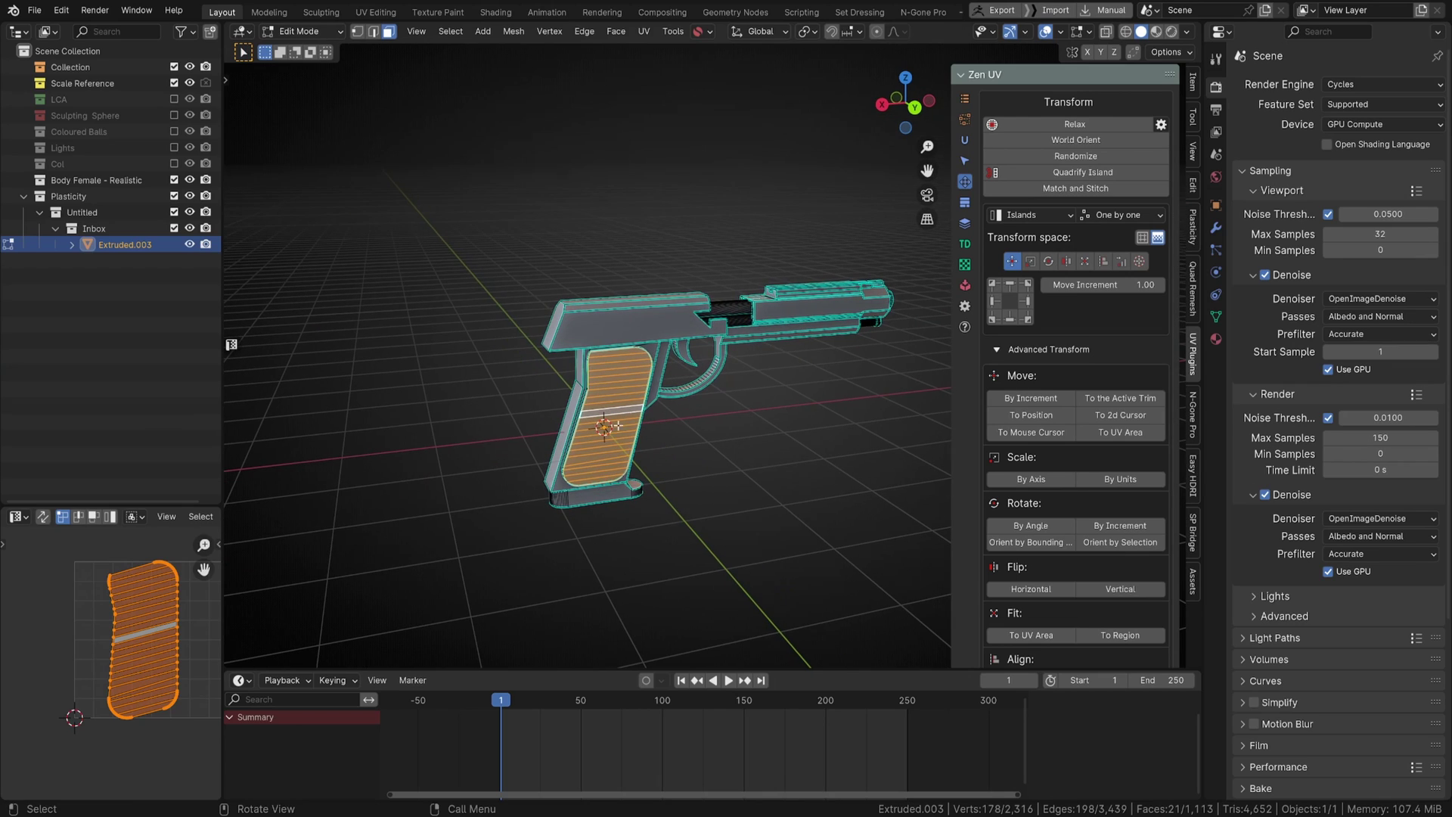
click(1026, 303)
Step: Add a strip on the opposite grip panel and expand the selection to include that panel's complete Plasticity face
middle_drag(619, 470, 674, 363)
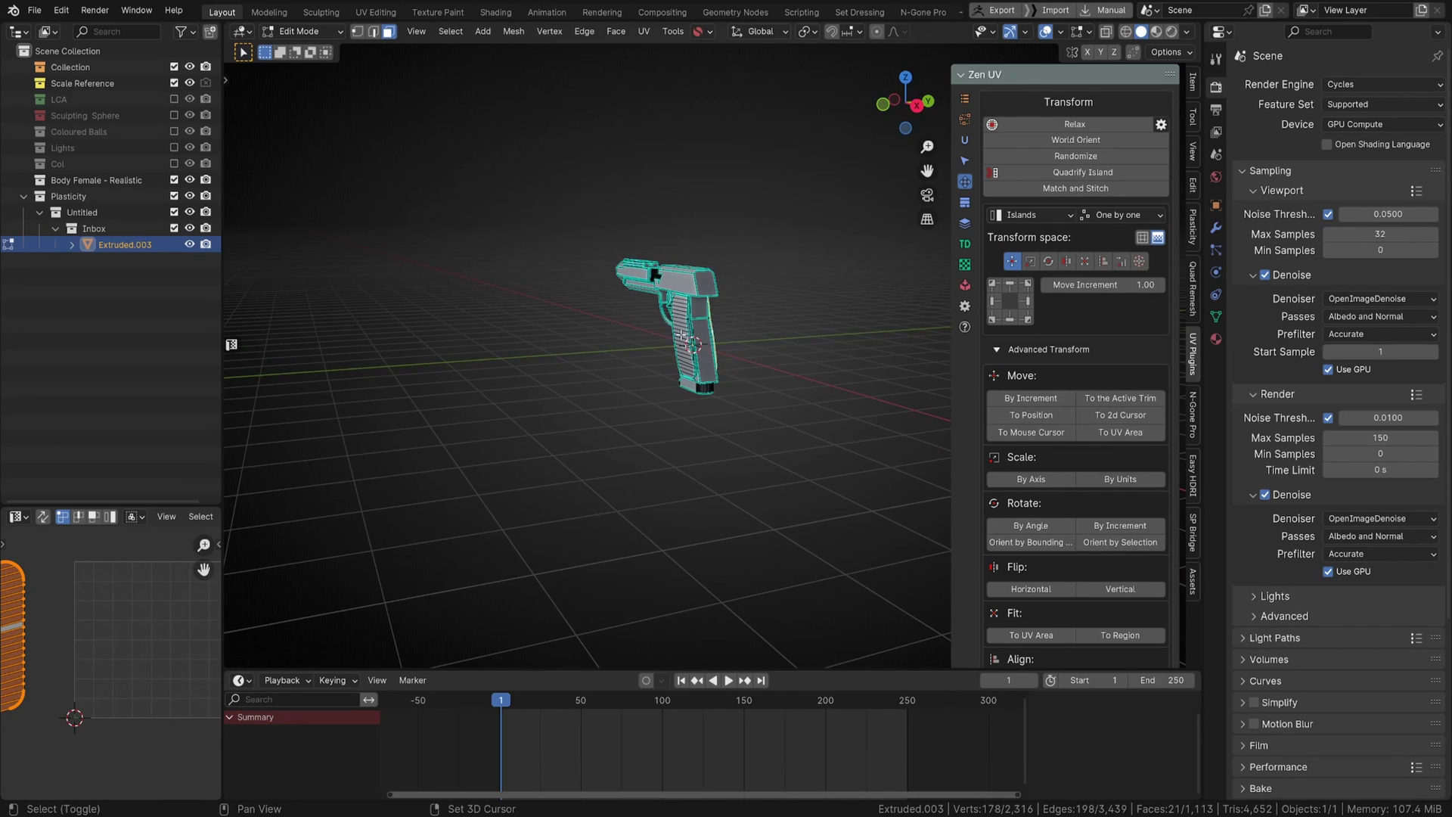
shift+click(679, 335)
click(1193, 227)
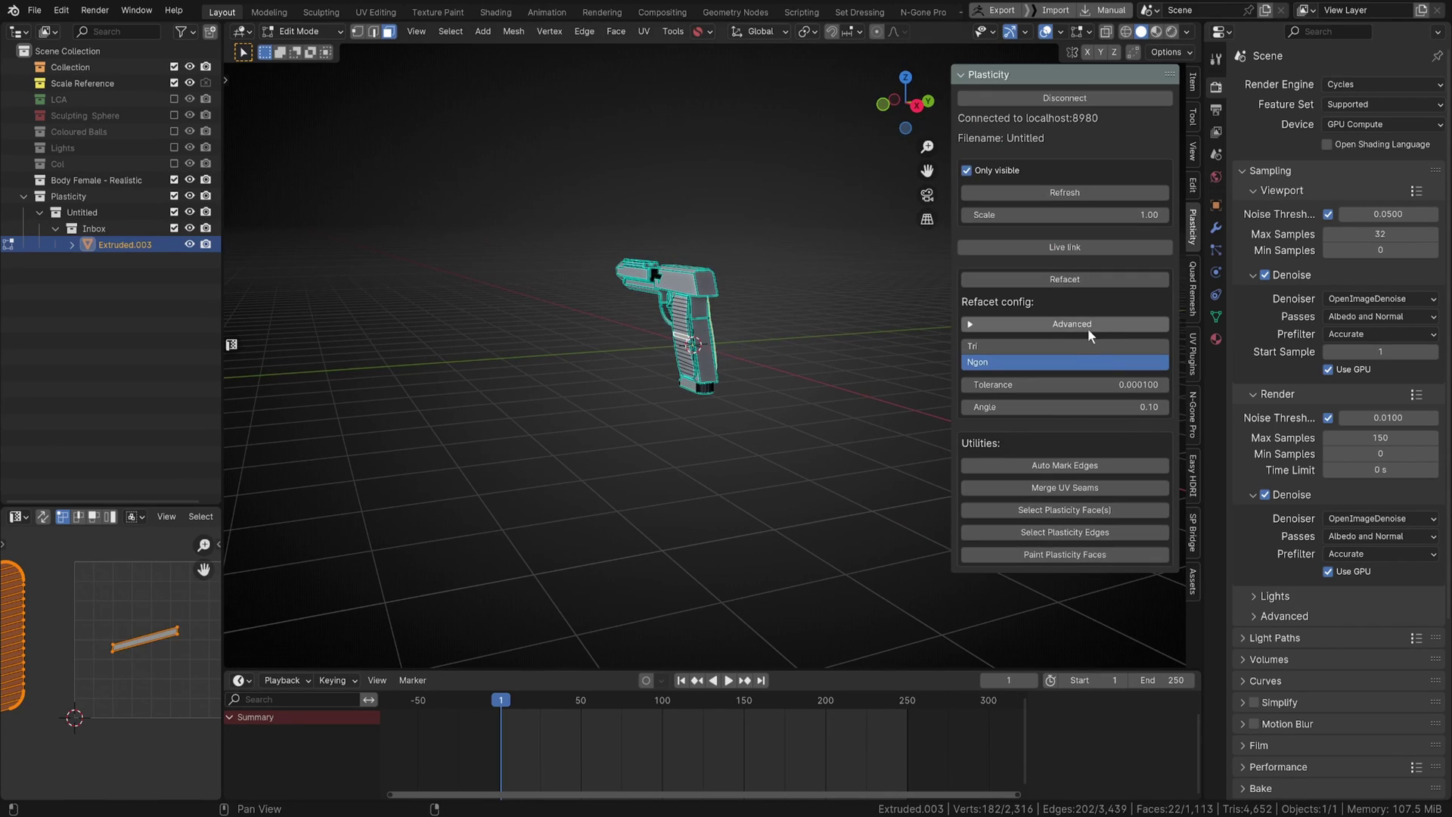
middle_drag(718, 315, 693, 331)
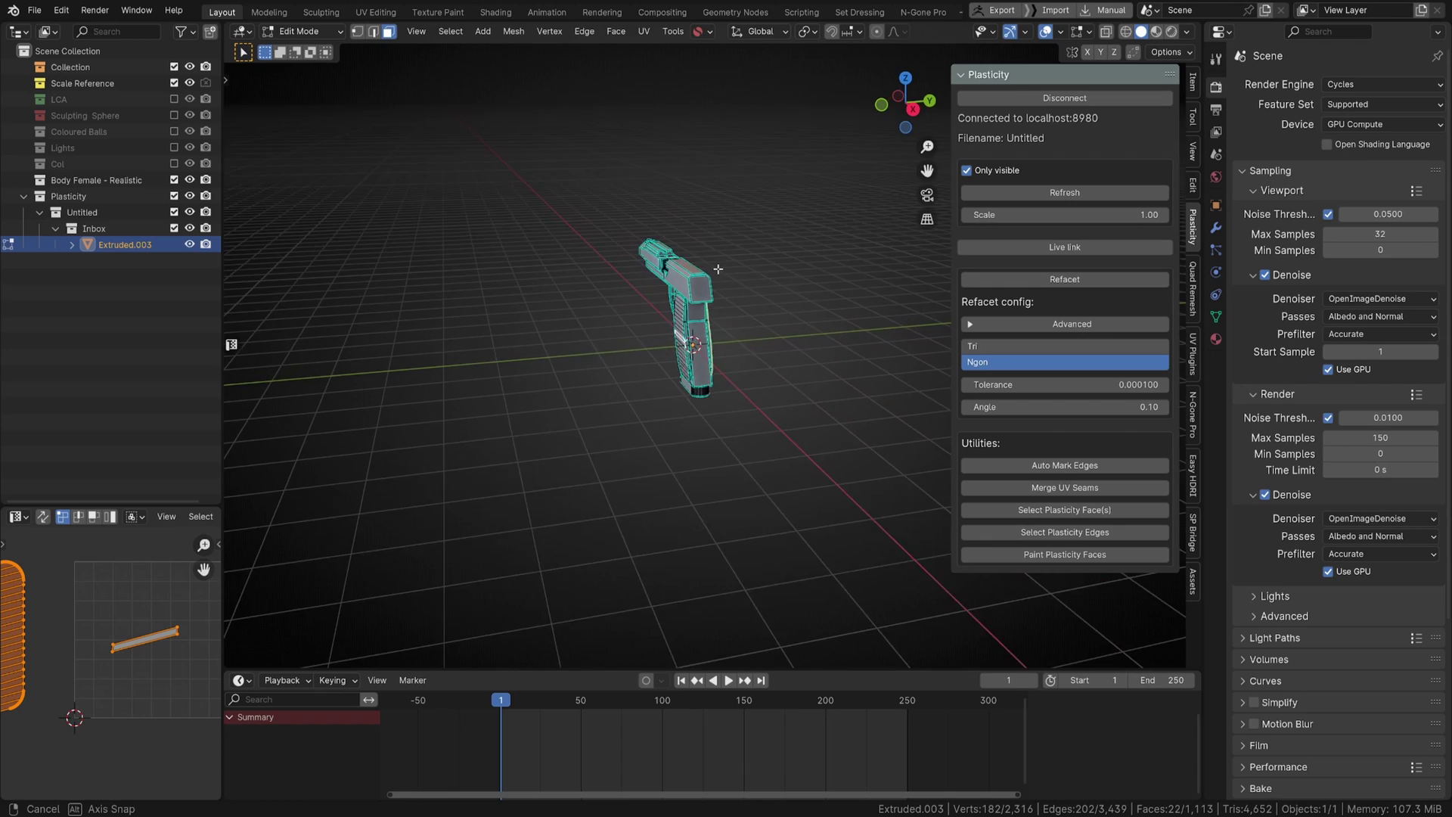
right_click(692, 331)
click(689, 463)
middle_drag(688, 463, 587, 444)
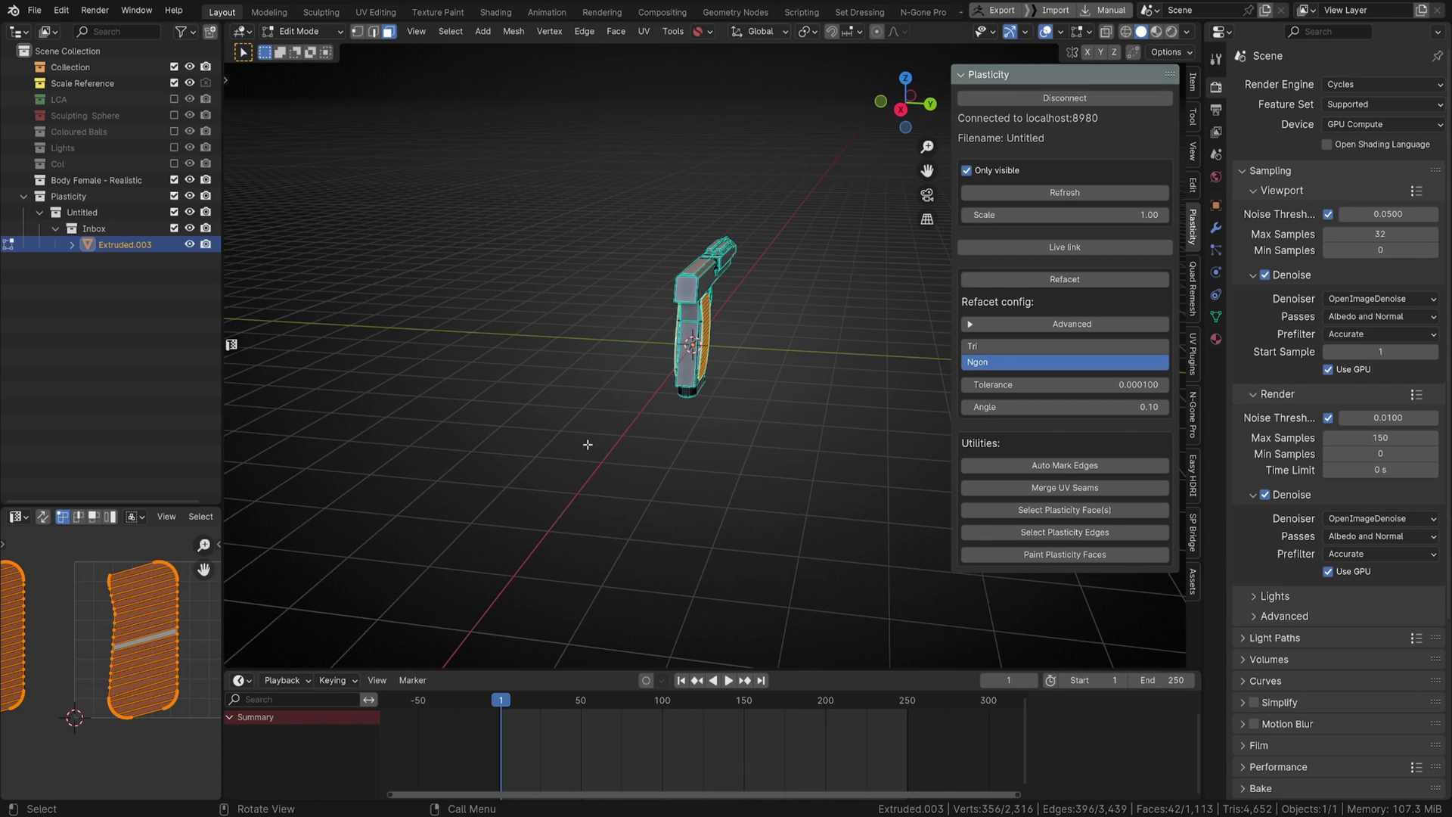
Step: Compare the two side-by-side grip UV islands with the matching grip panels on both sides of the pistol
scroll(70, 620, down, 3)
shift+middle_drag(70, 623, 115, 586)
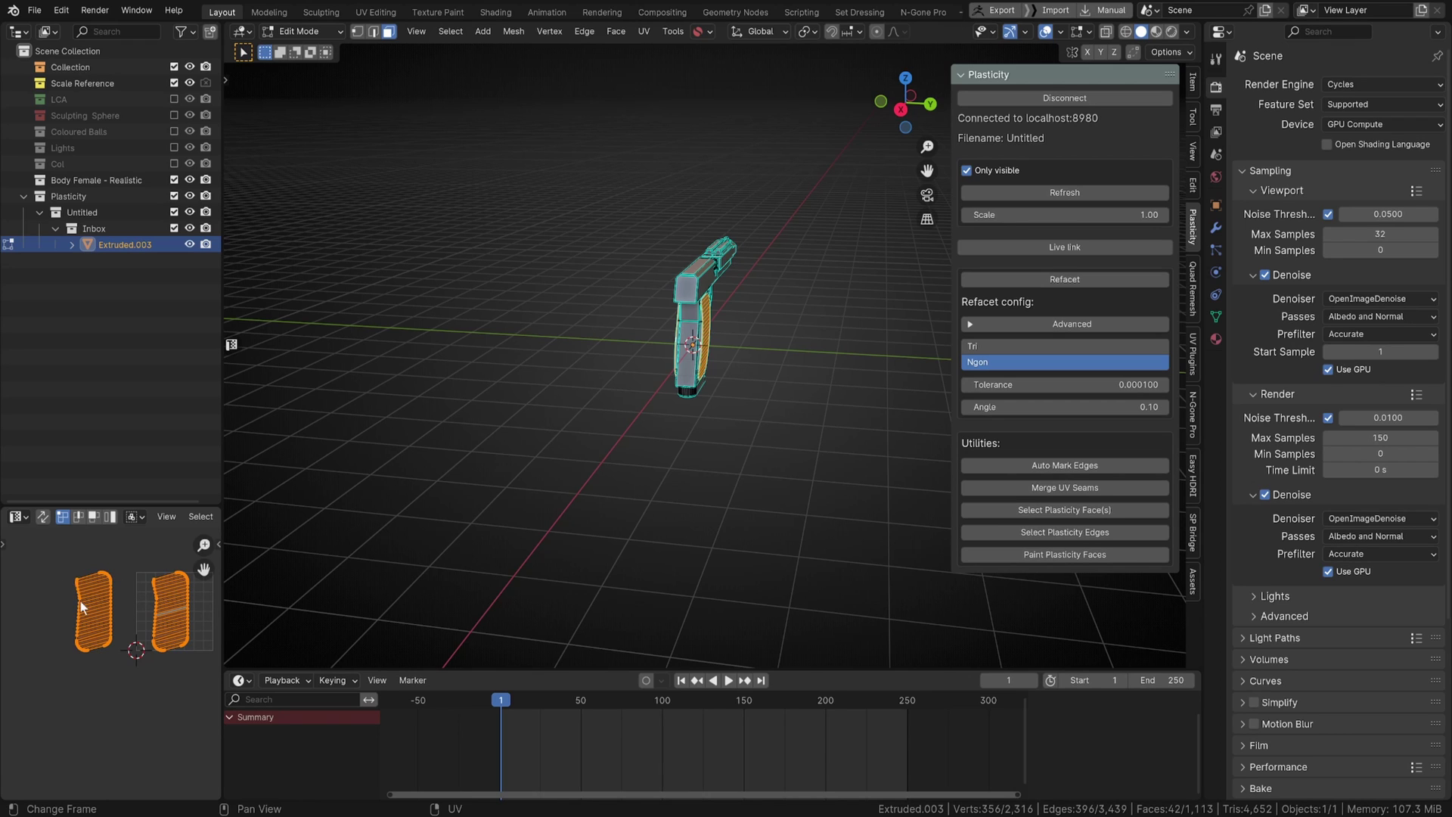
middle_drag(681, 318, 741, 365)
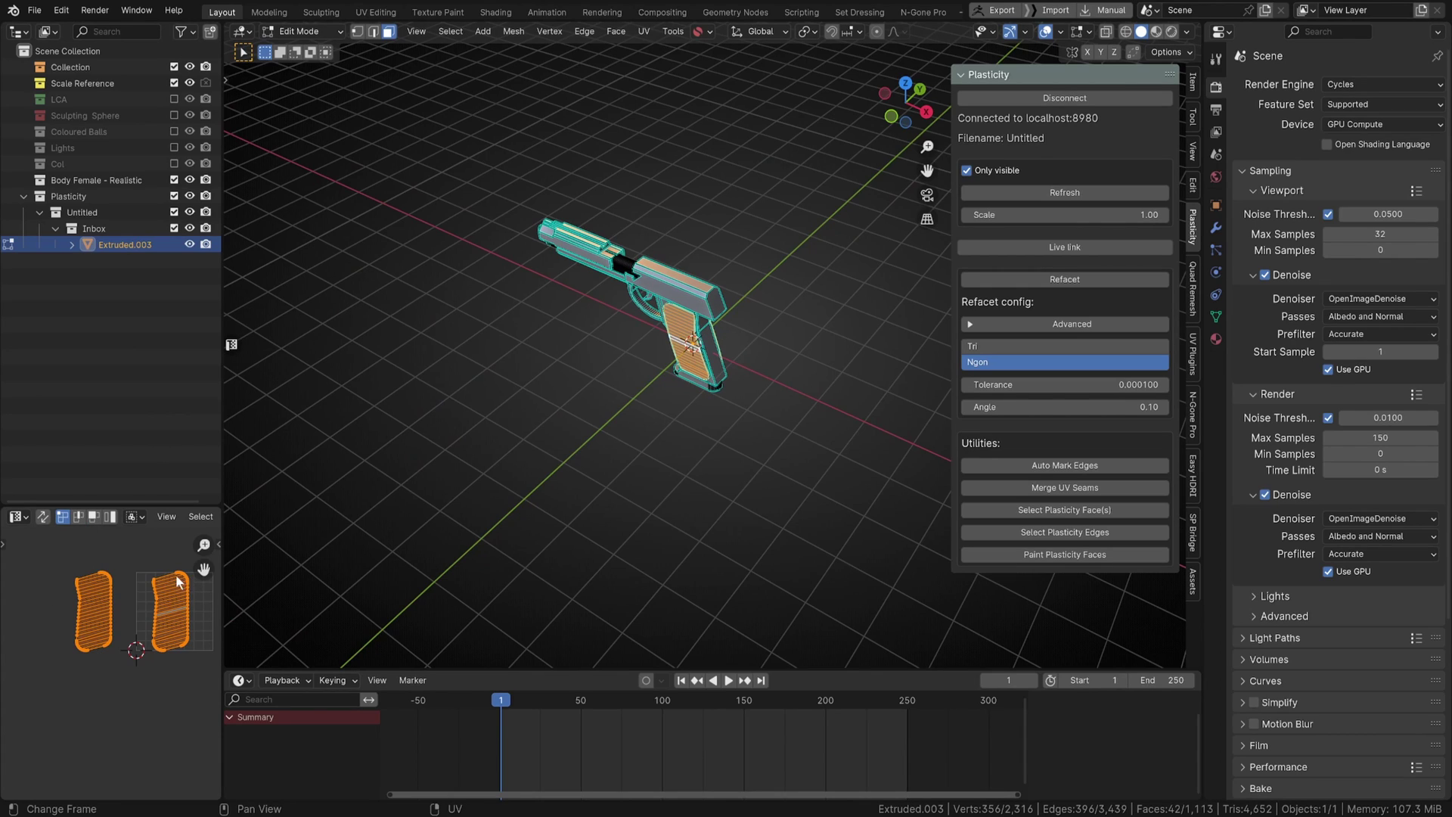
middle_drag(175, 574, 135, 595)
scroll(135, 594, up, 1)
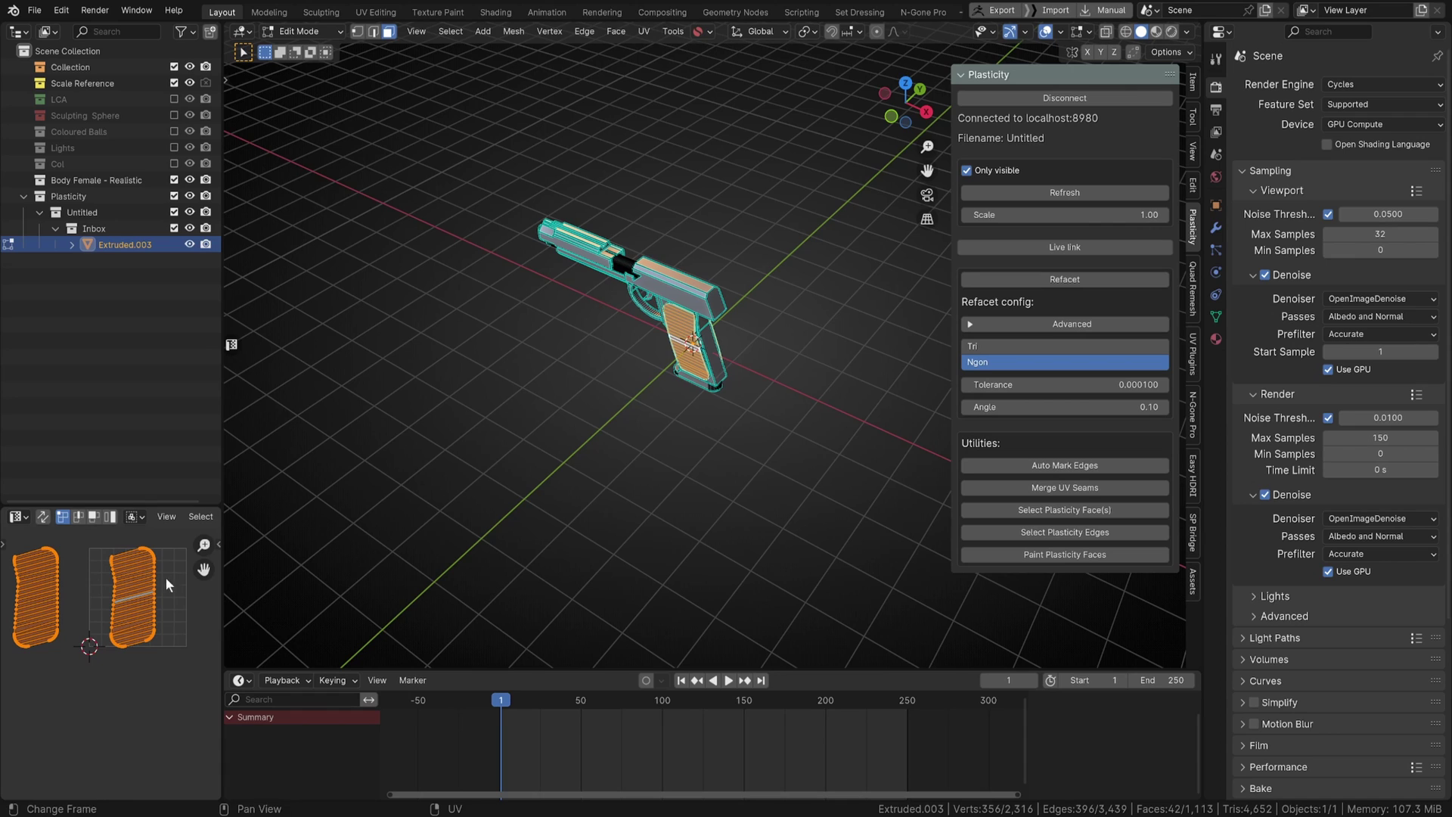
middle_drag(732, 454, 628, 420)
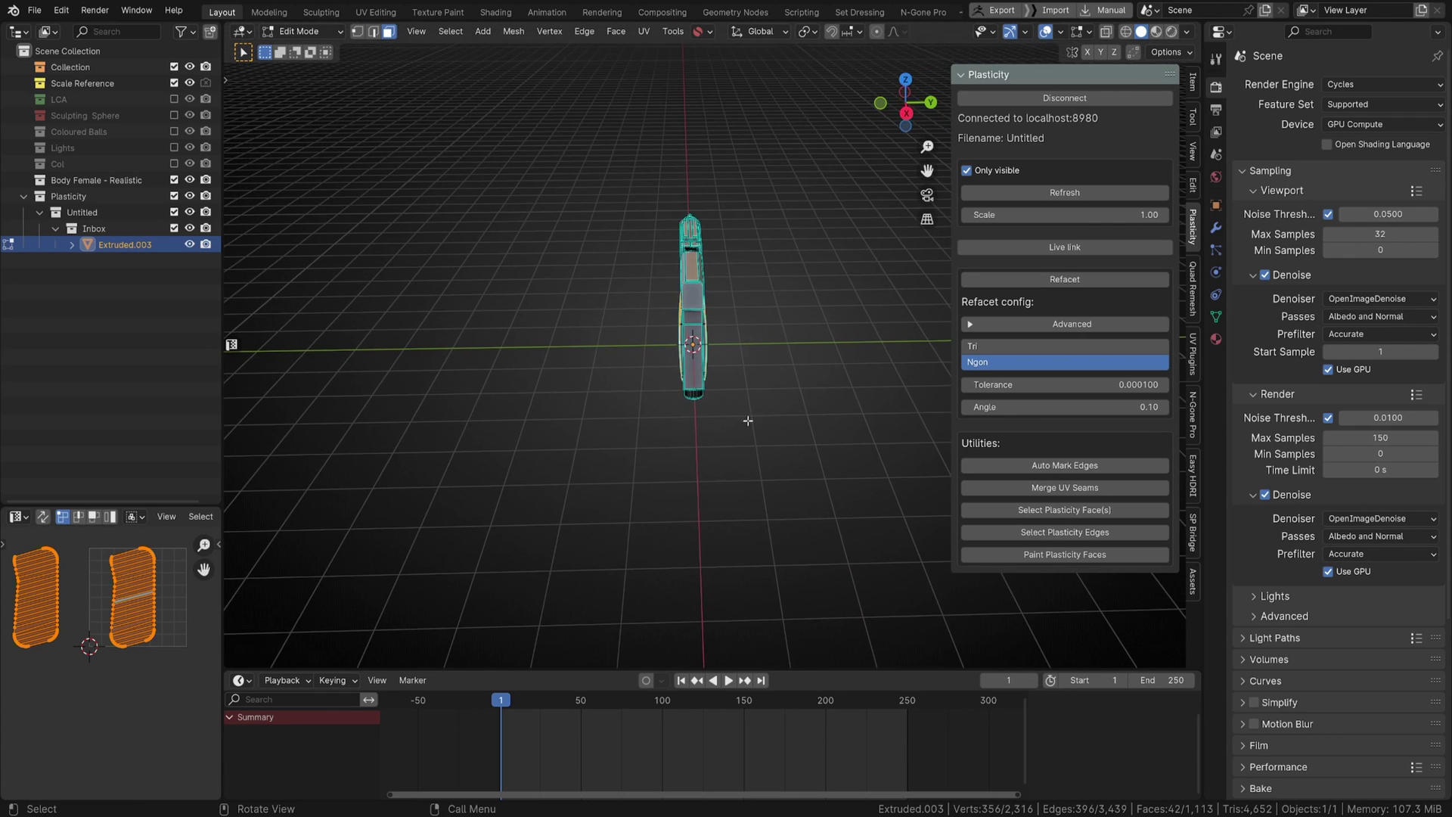
Step: Open the Zen UV tools, clear the mesh selection and switch to edge selection
click(1196, 370)
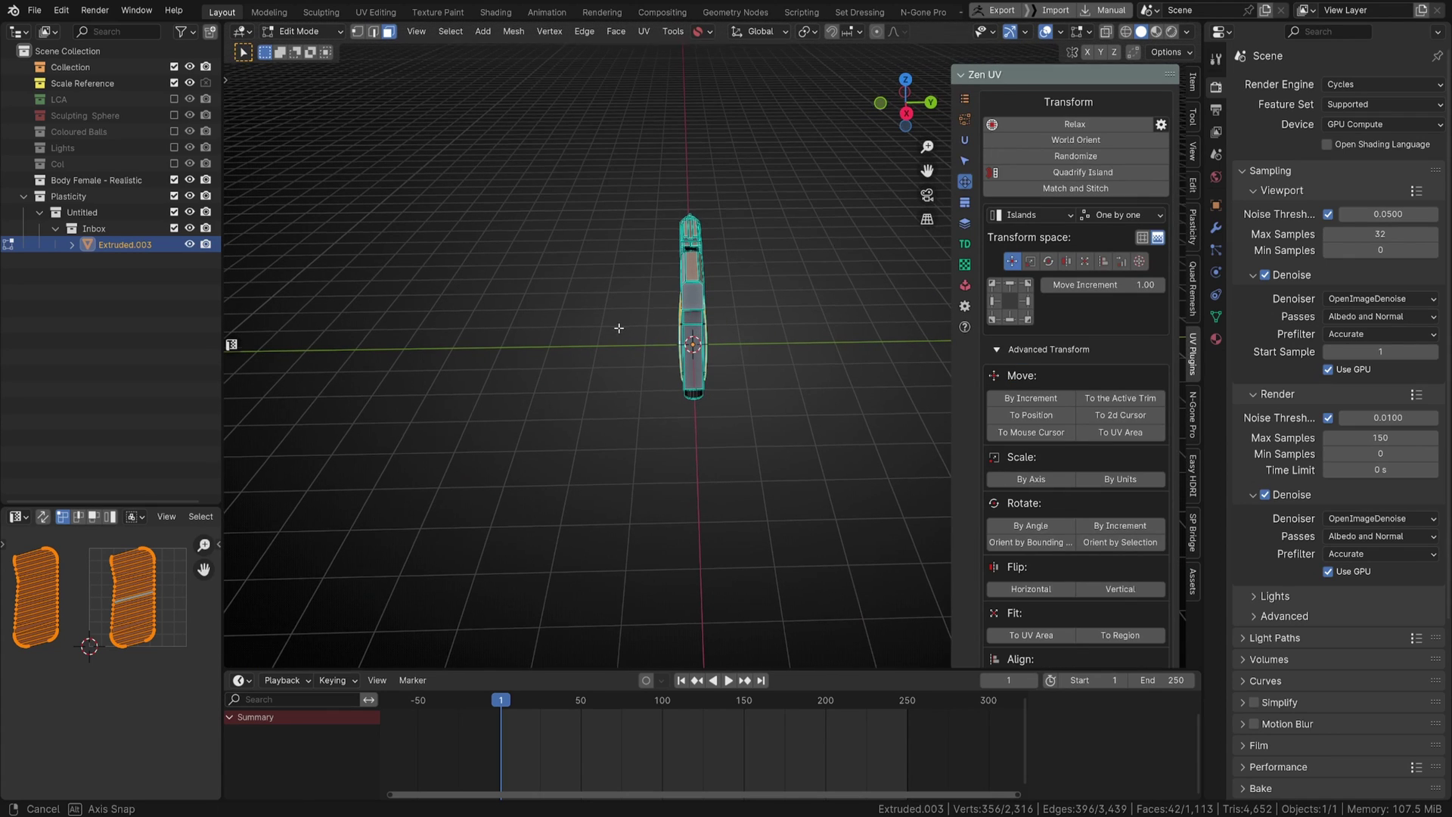
middle_drag(641, 337, 736, 321)
key(alt+a)
click(734, 100)
middle_drag(734, 100, 770, 292)
key(alt+a)
key(2)
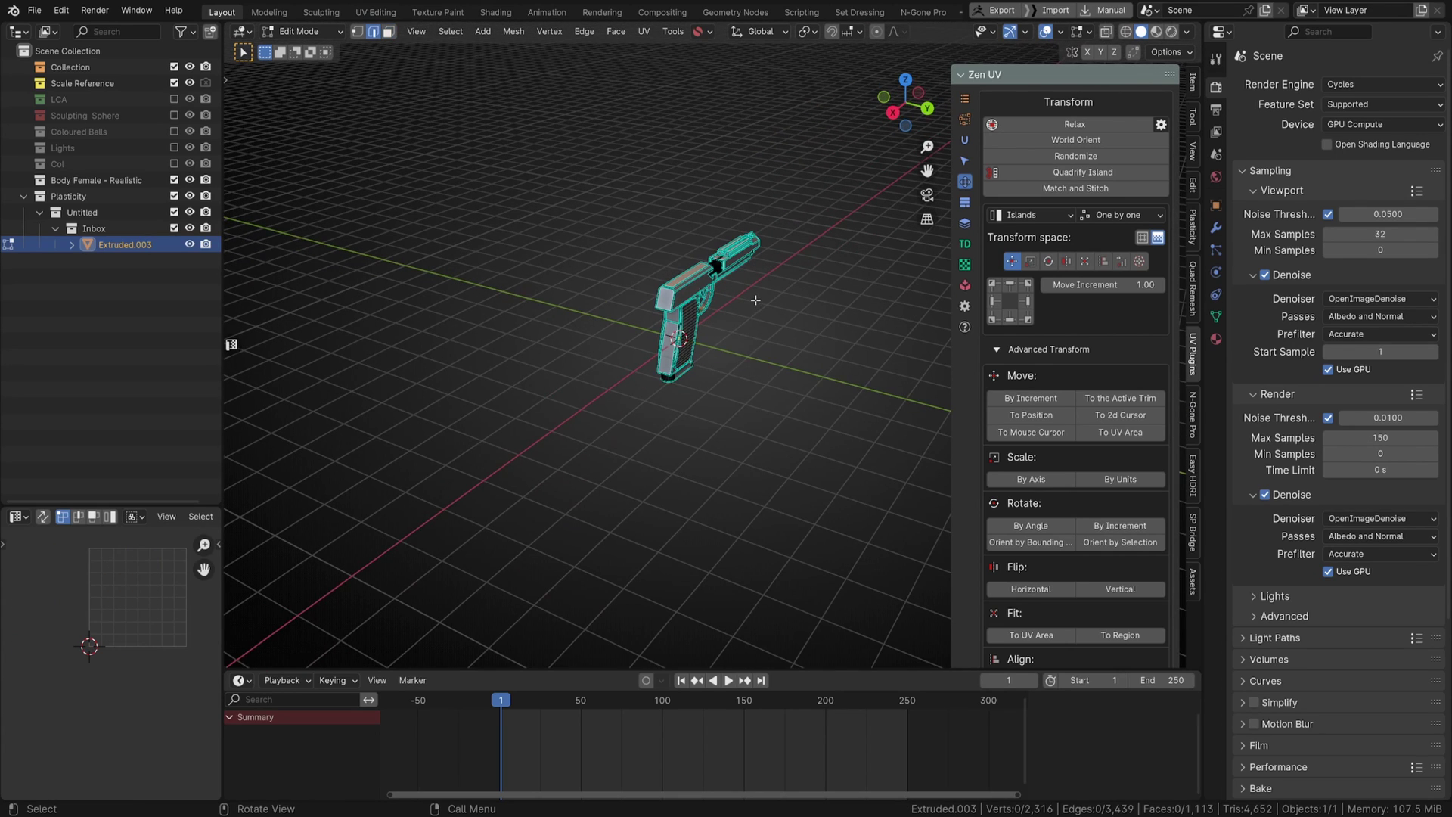
Step: Select all sharp edges on the pistol with Zen UV and mark them as seams
scroll(760, 307, up, 4)
click(965, 160)
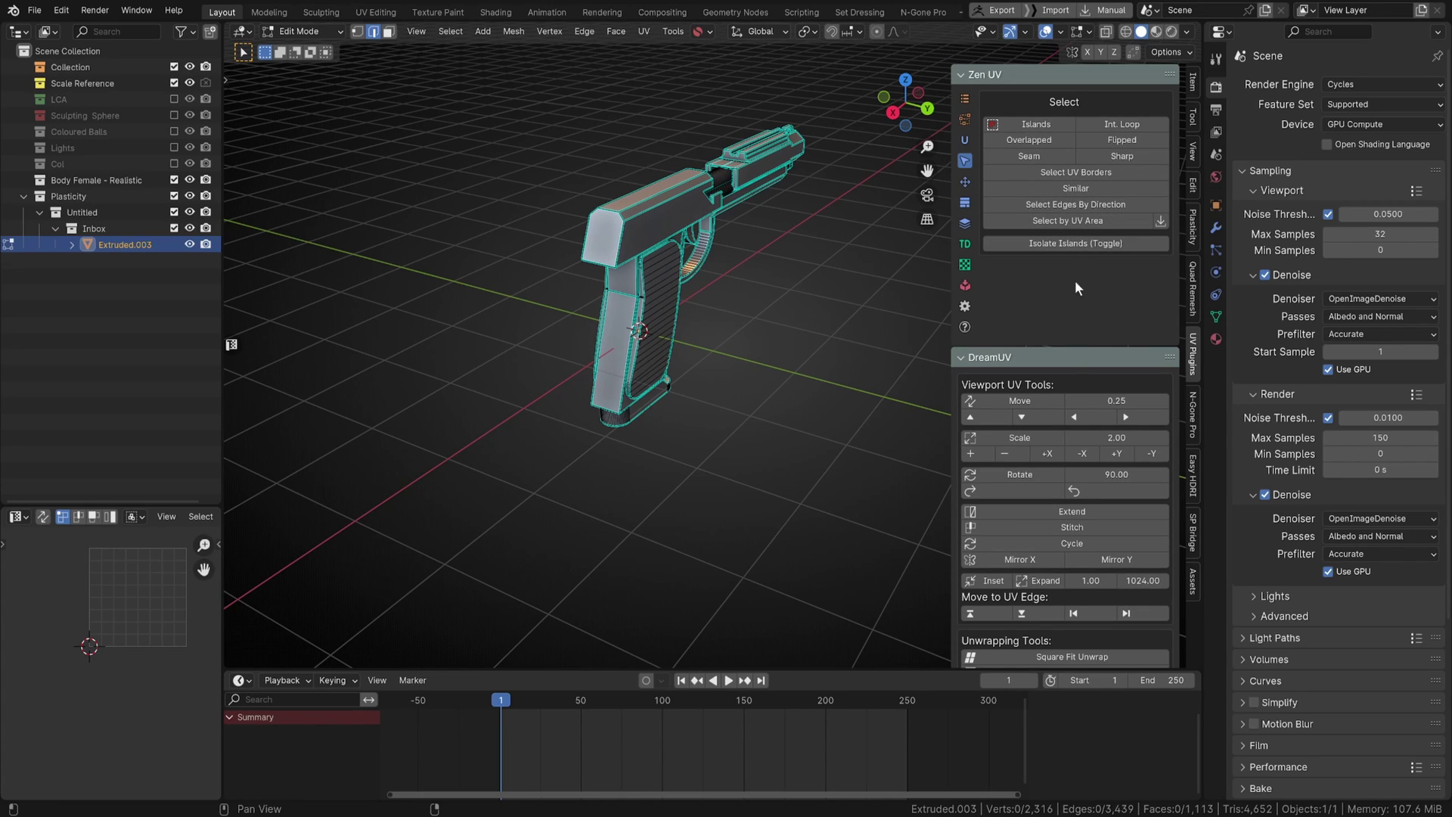
click(1121, 156)
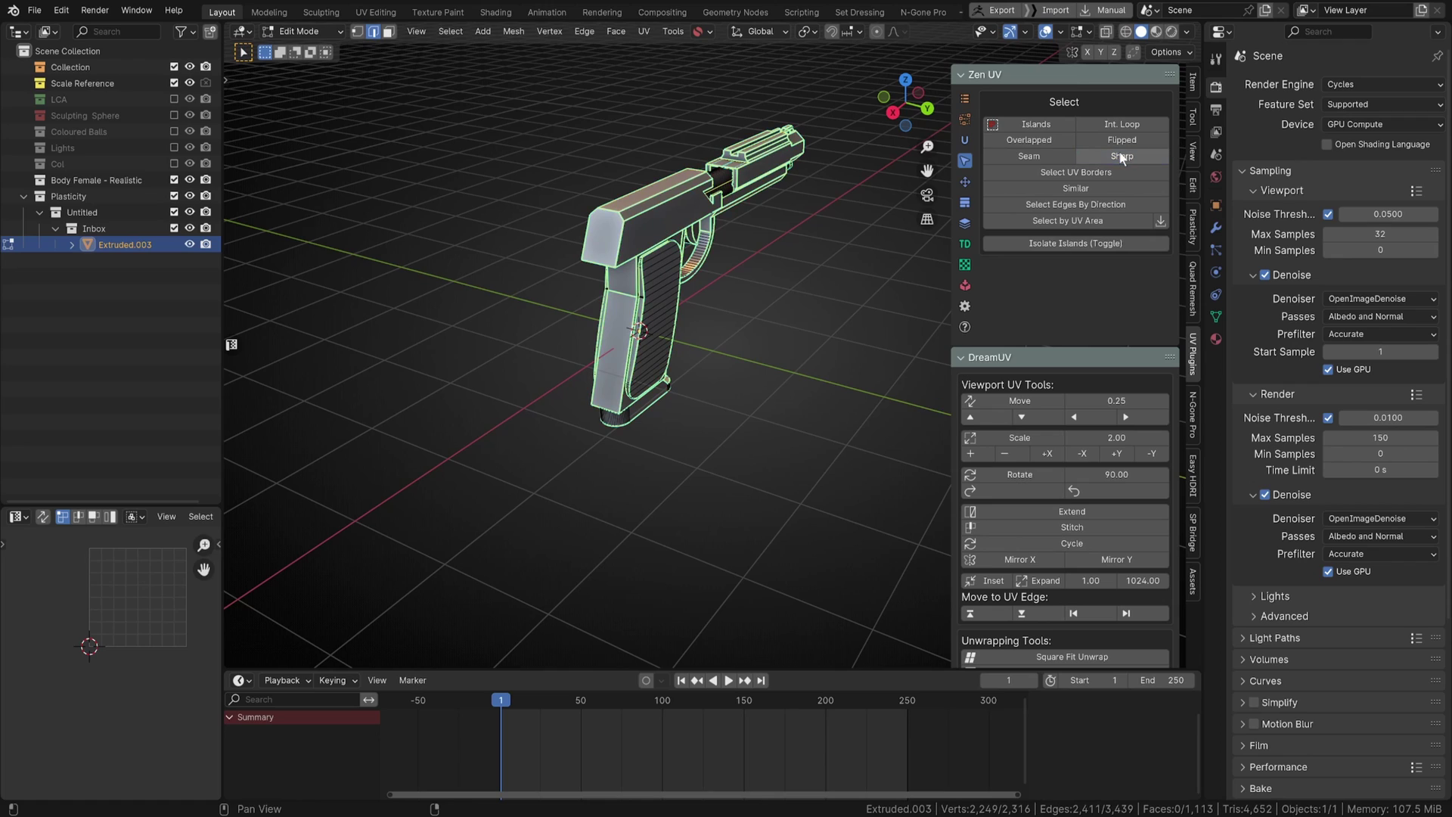
key(ctrl+e)
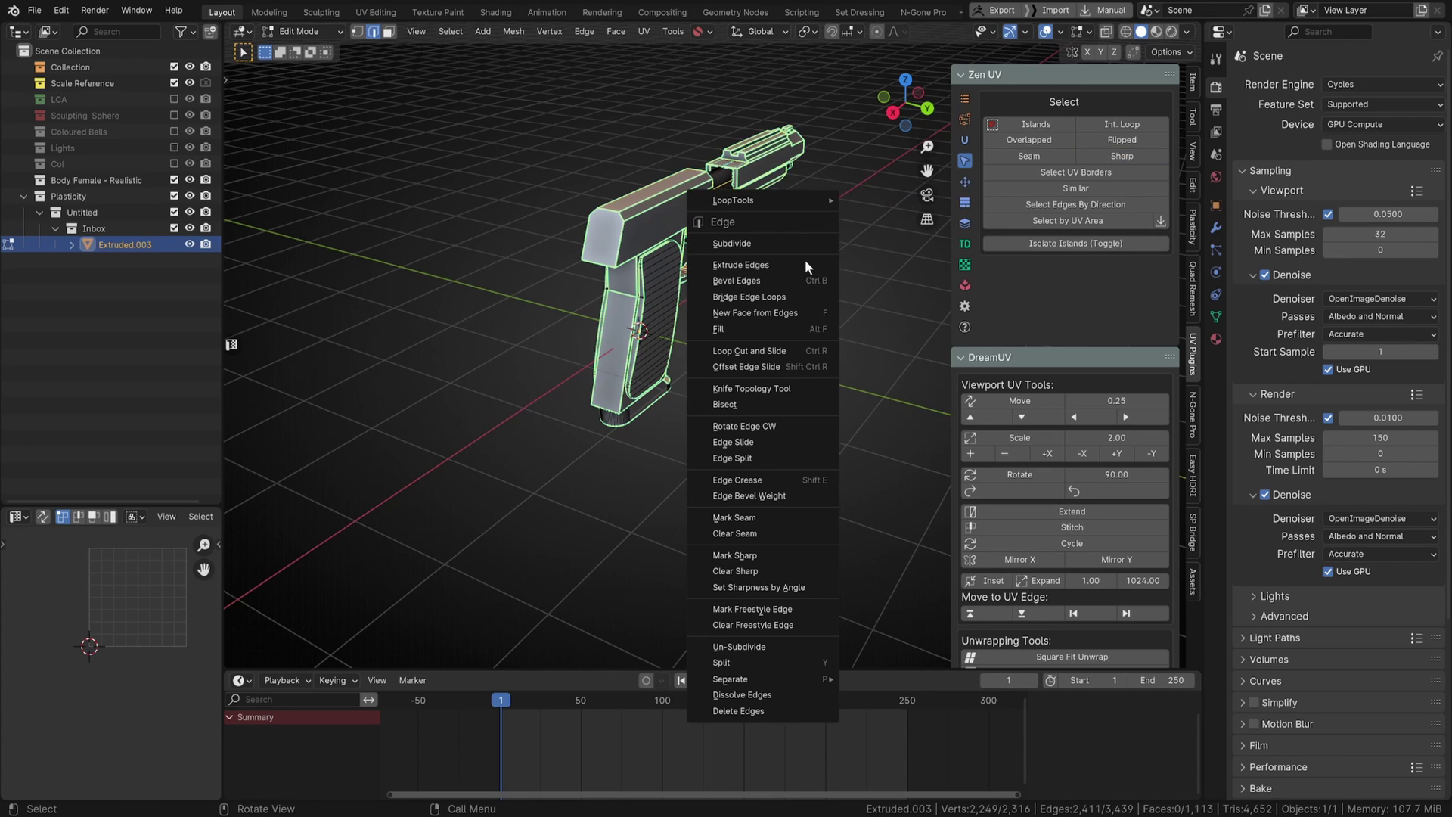
click(787, 520)
Step: Unwrap the whole pistol mesh with the Angle Based method and inspect the resulting UV layout
key(a)
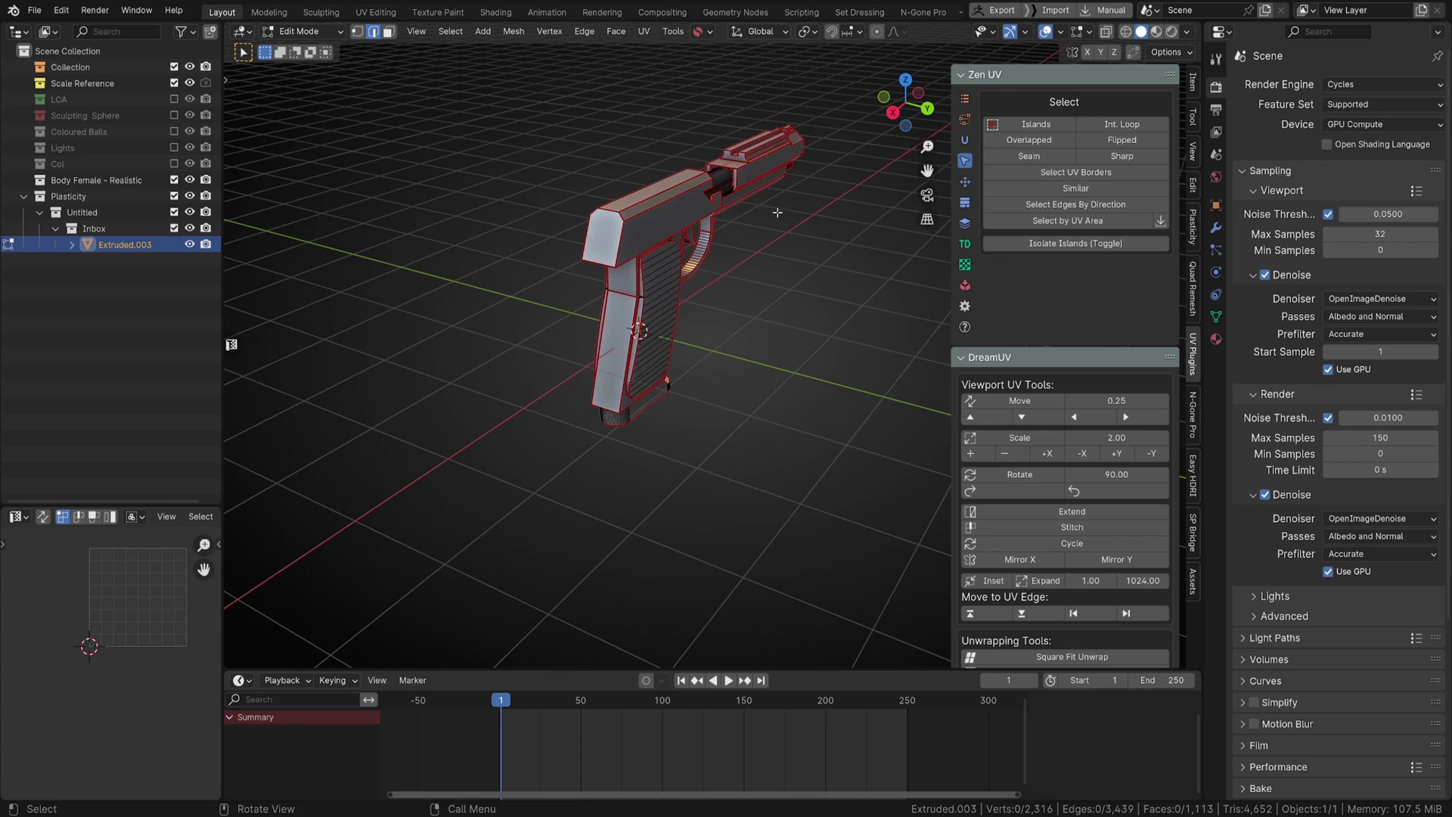
key(u)
click(759, 328)
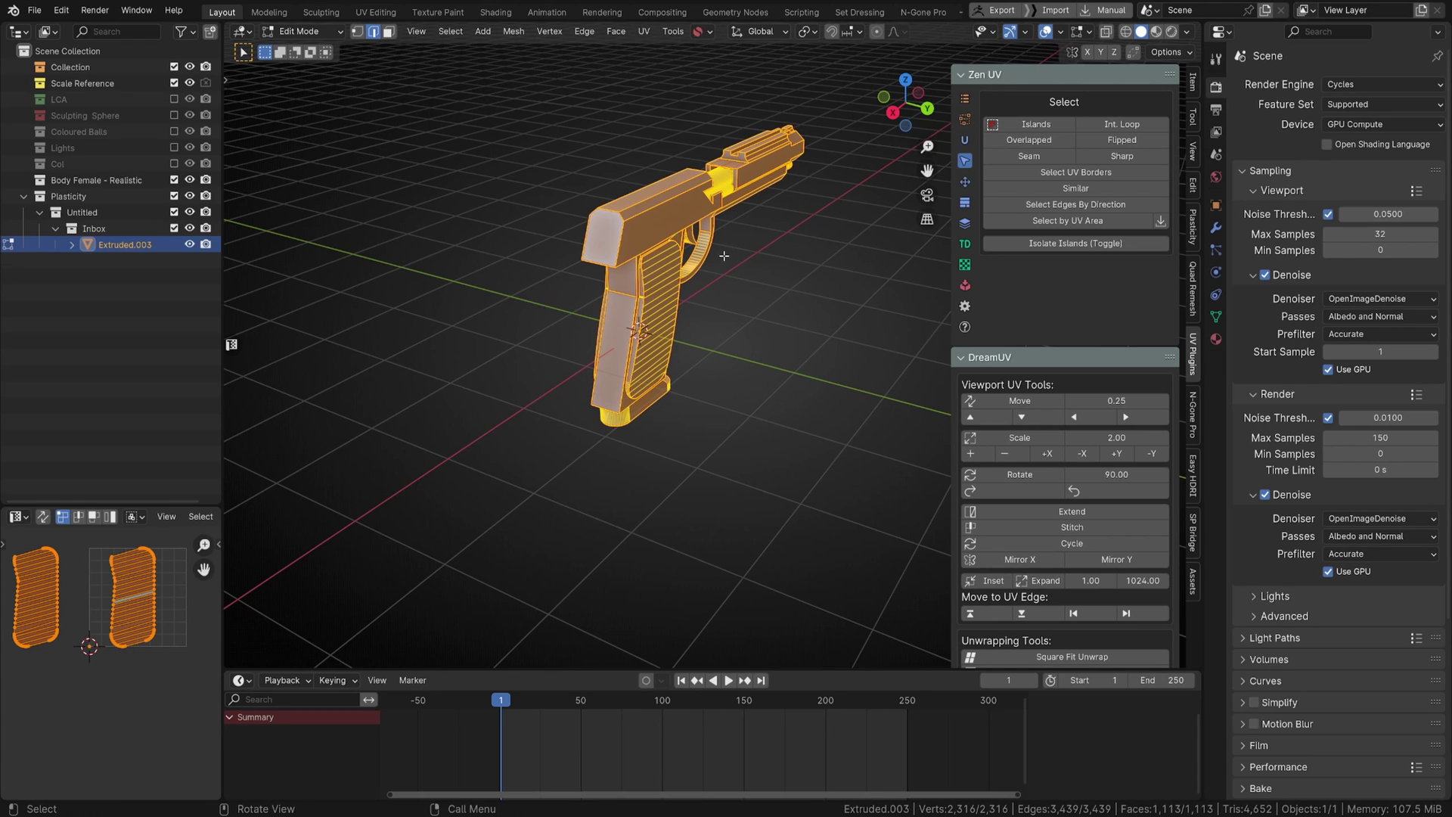
key(u)
click(724, 225)
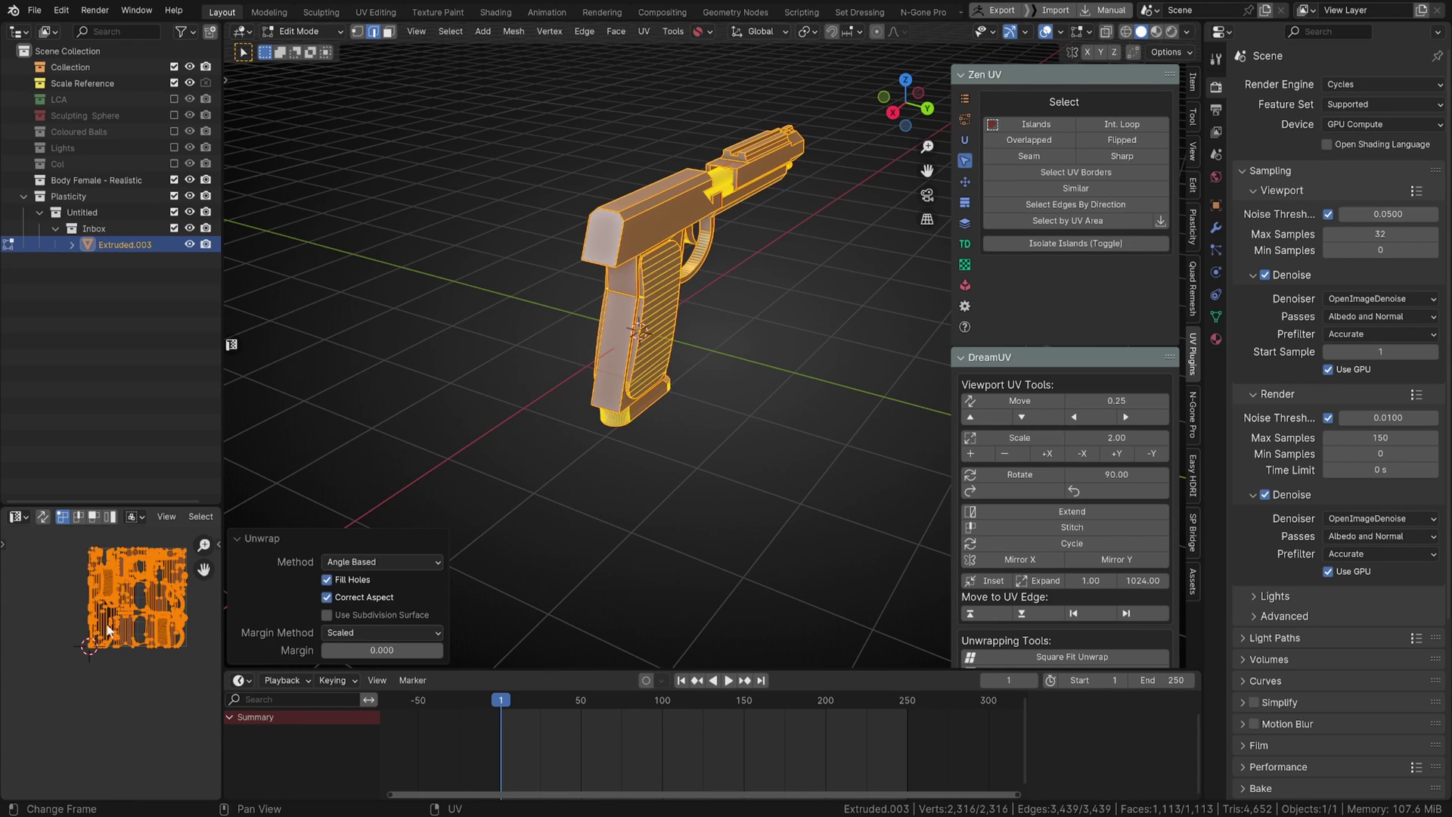
scroll(157, 602, up, 5)
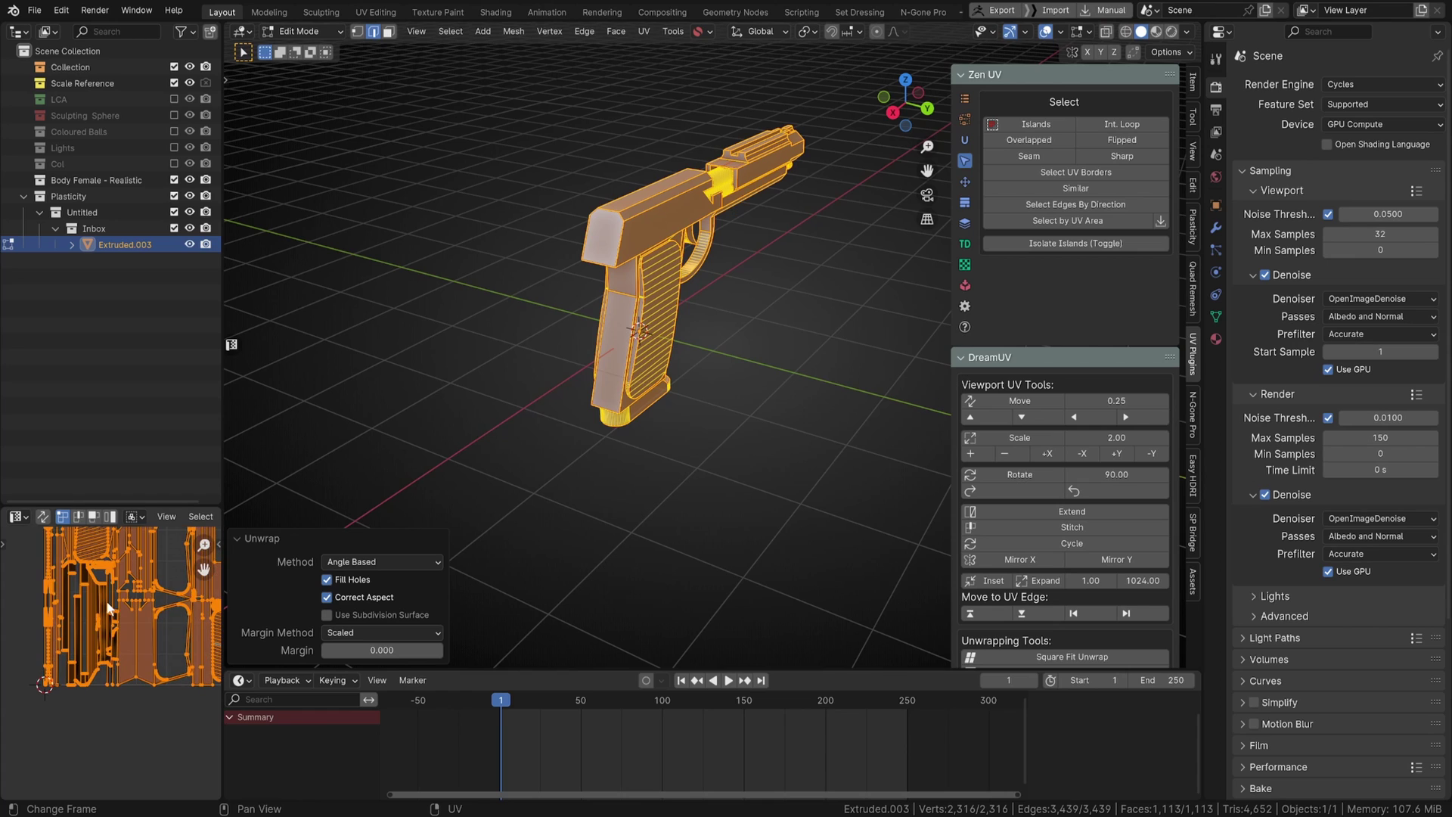
middle_drag(742, 347, 629, 370)
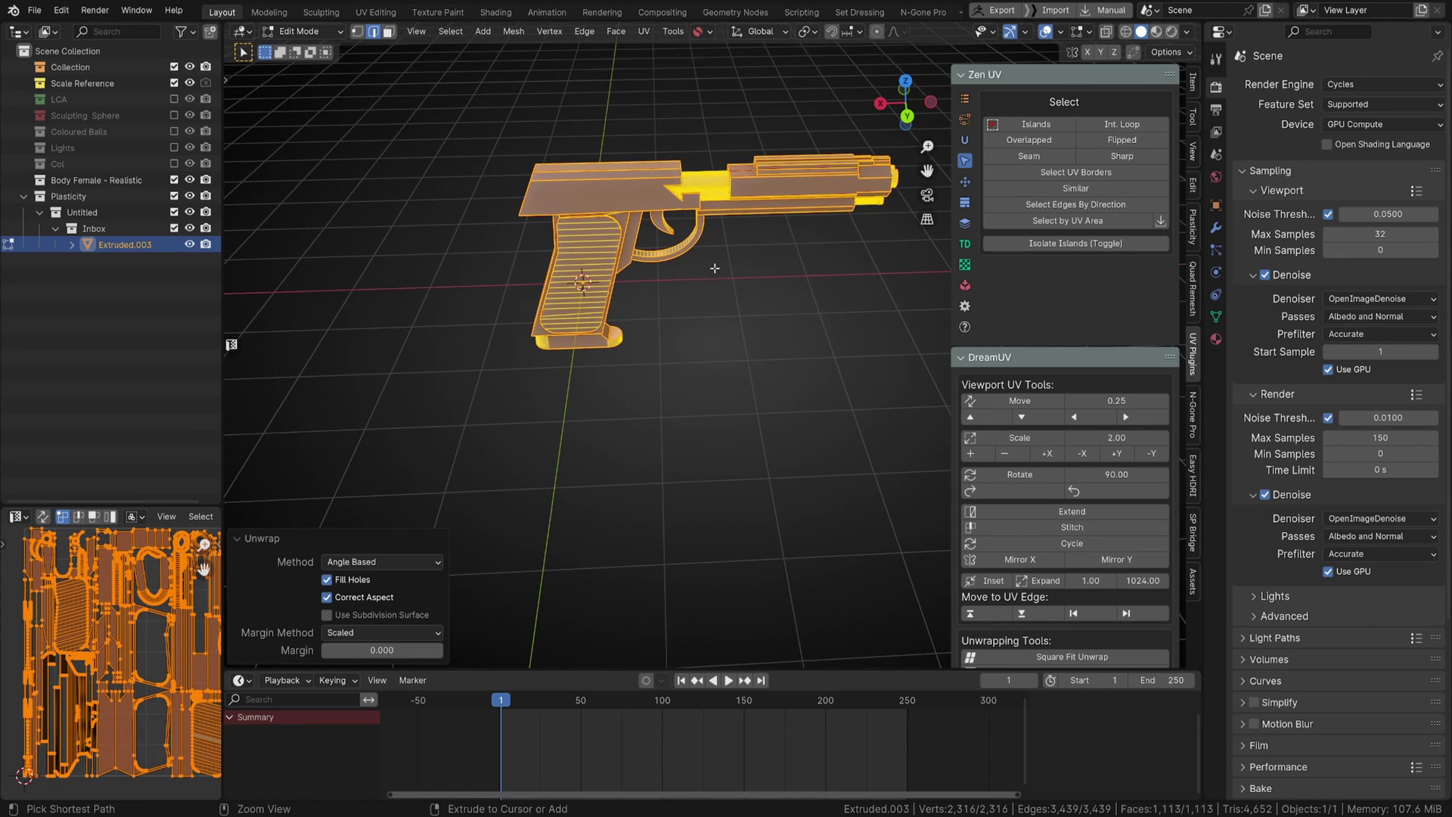
Step: Undo the unwrap, the seam marking and the sharp-edge selection
key(ctrl+z)
key(ctrl+z)
key(ctrl+z)
middle_drag(704, 266, 742, 268)
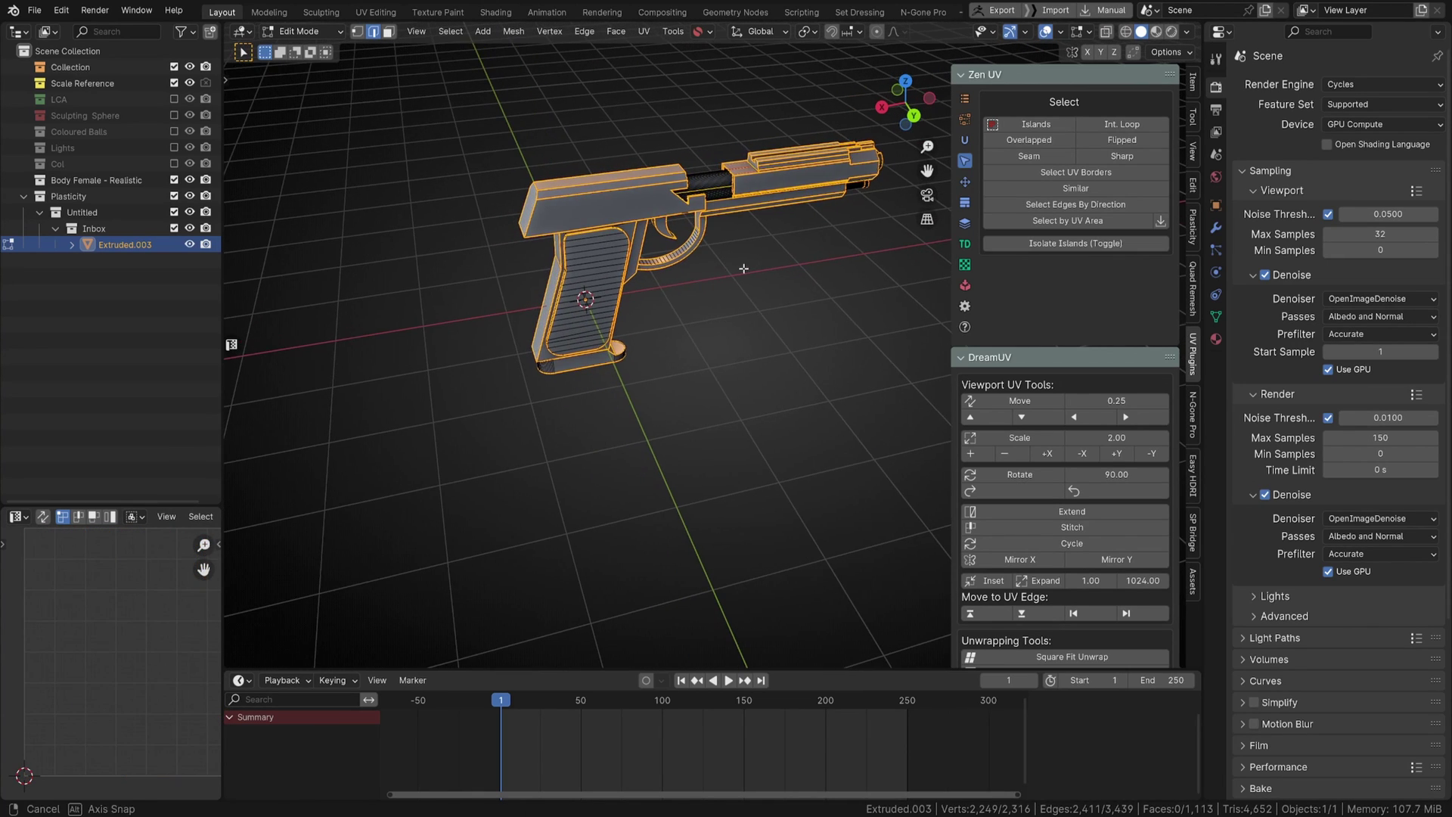
key(ctrl+shift+z)
middle_drag(611, 284, 617, 256)
key(ctrl+z)
key(ctrl+z)
key(ctrl+z)
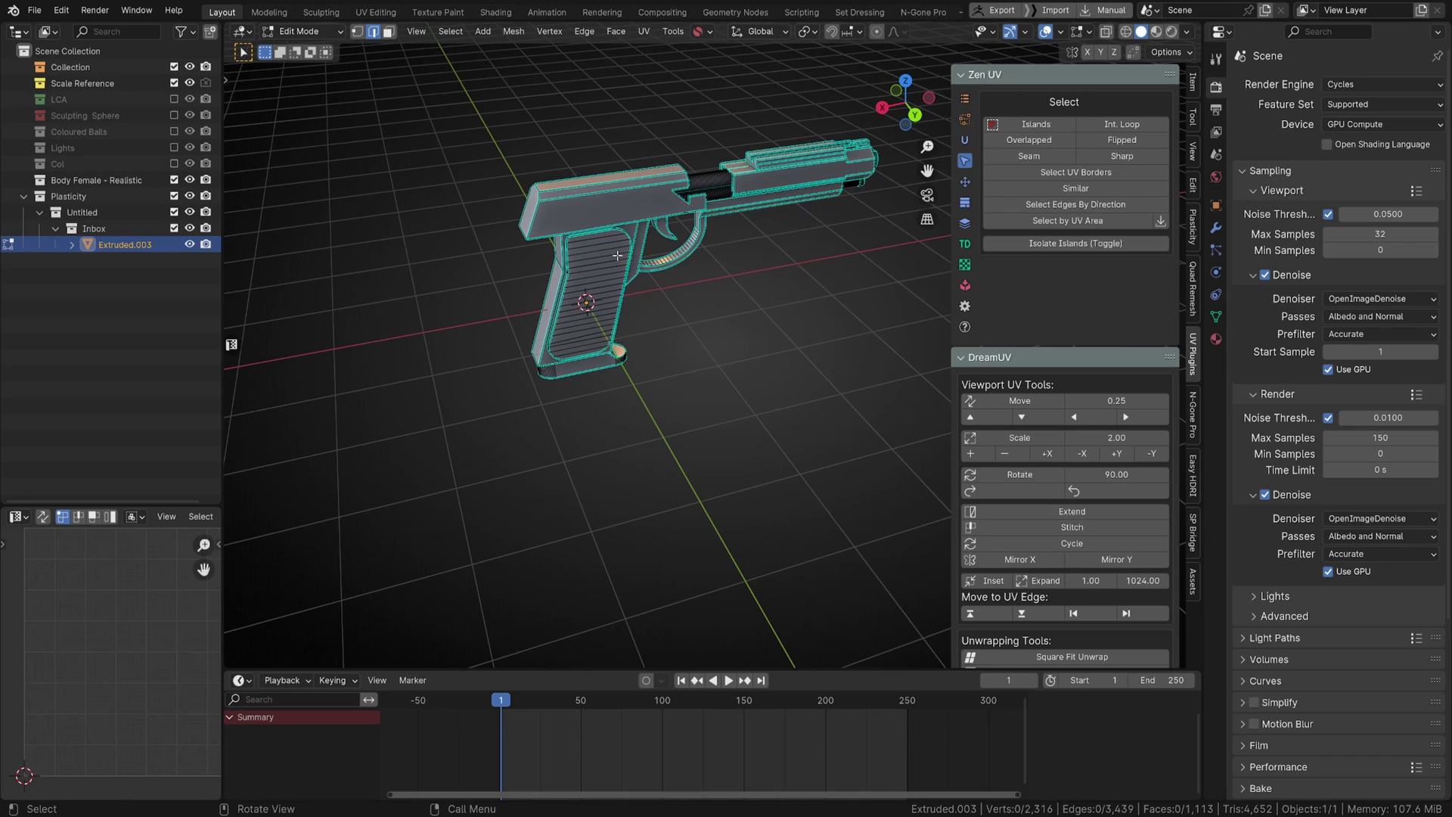
Step: Select the whole pistol mesh and set Zen Unwrap to Whole Mesh processing with Averaged texel density
key(a)
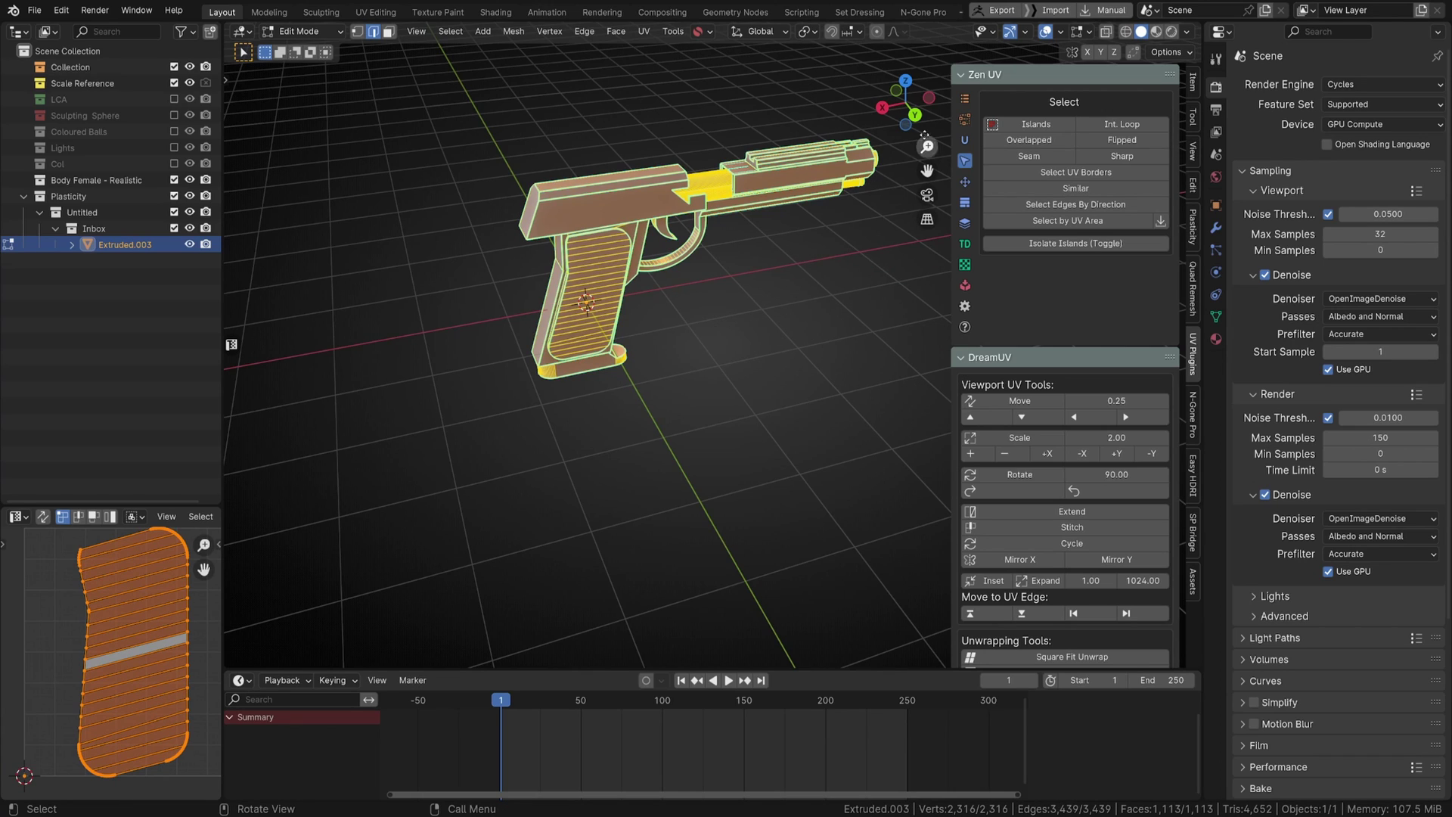
click(966, 140)
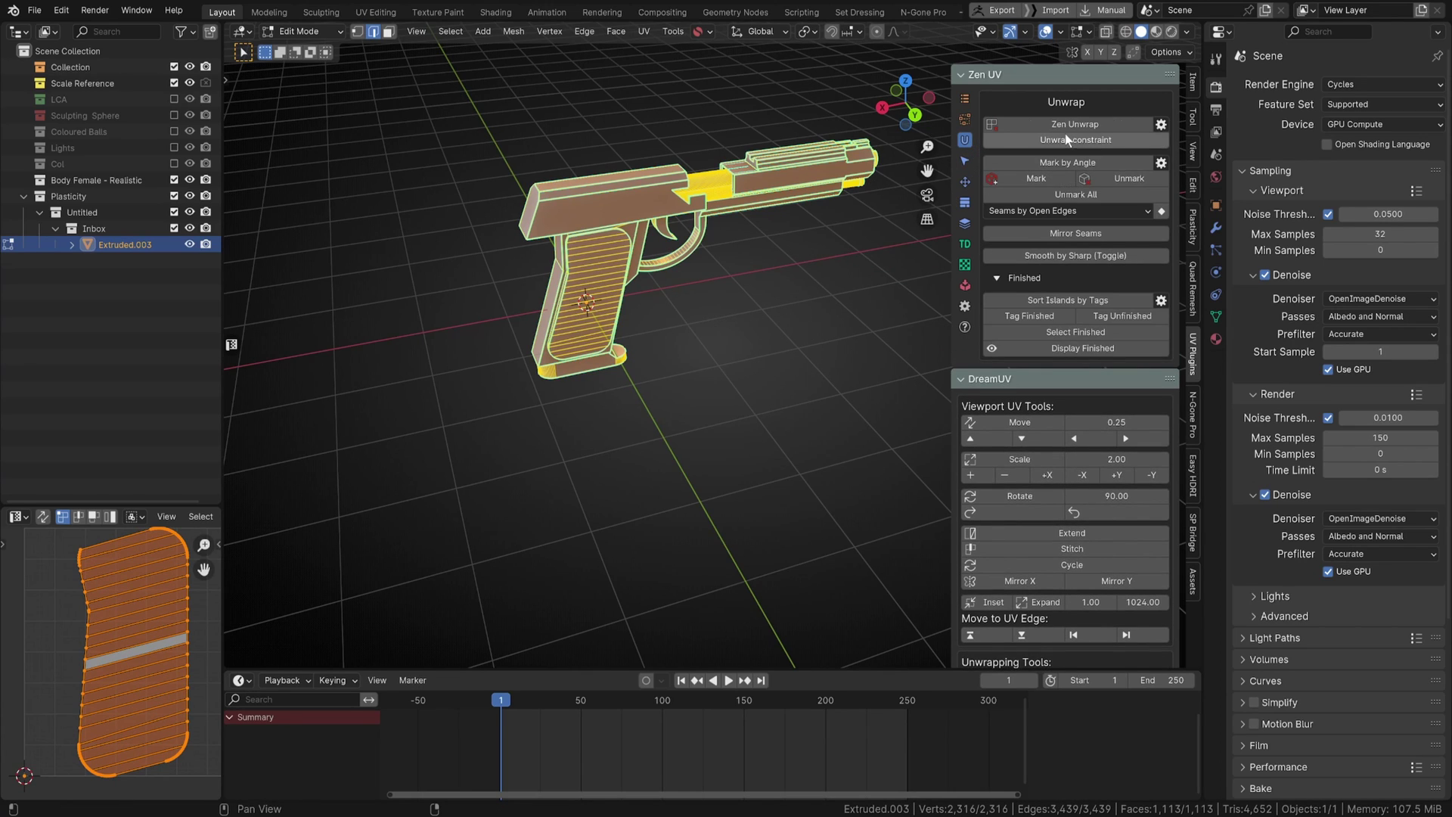
click(1161, 125)
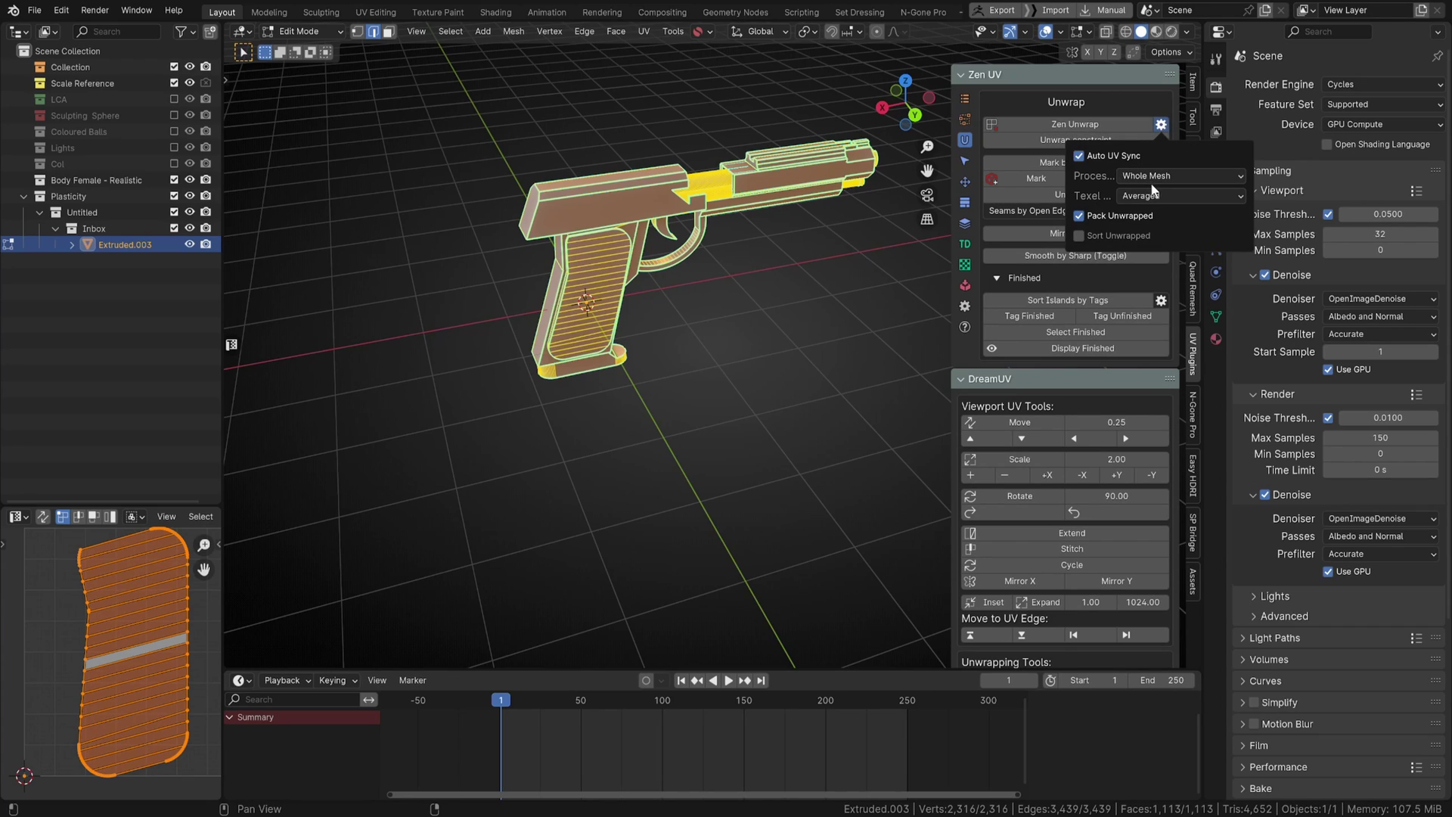
click(1151, 179)
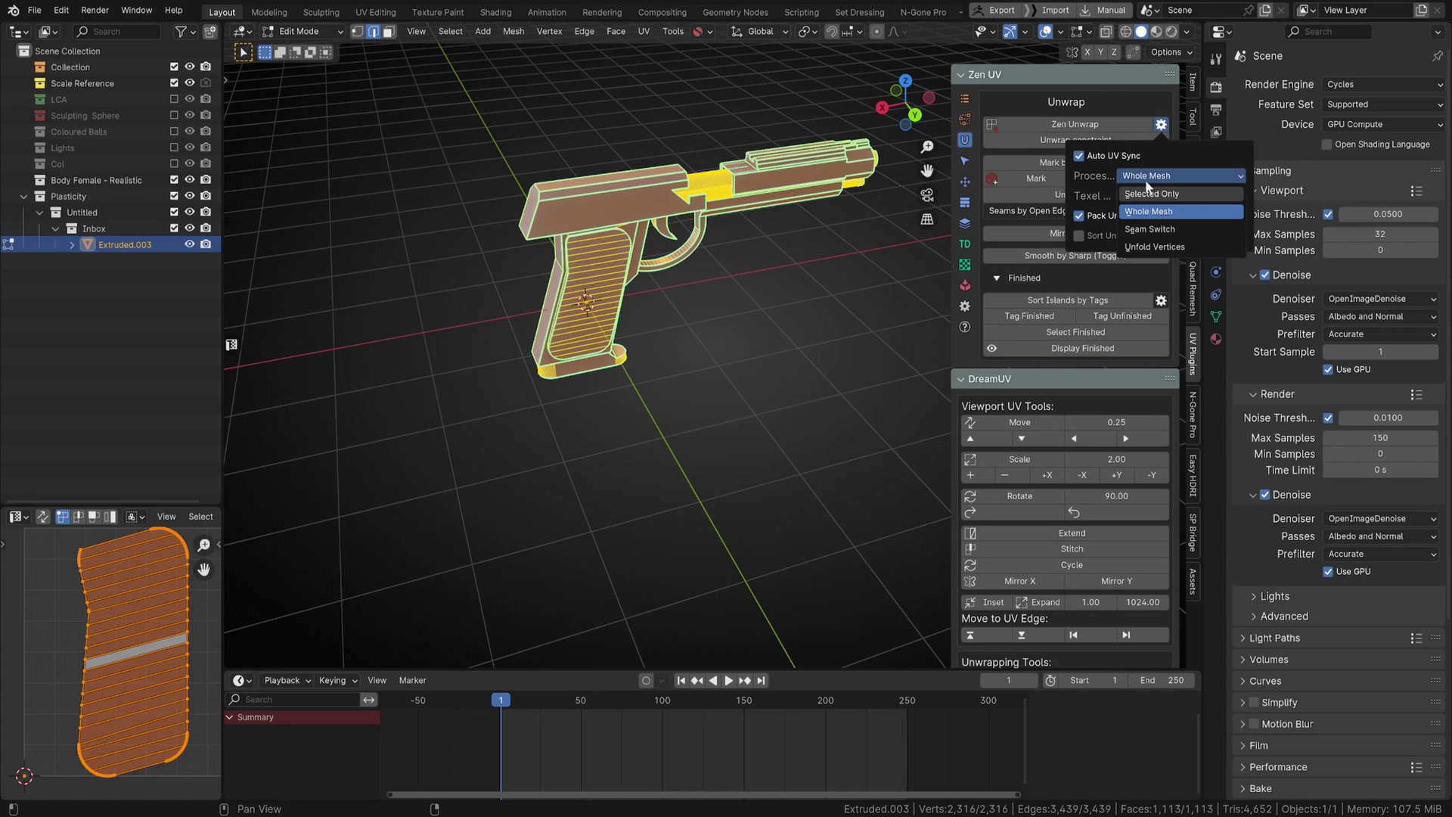
click(1149, 211)
click(1152, 197)
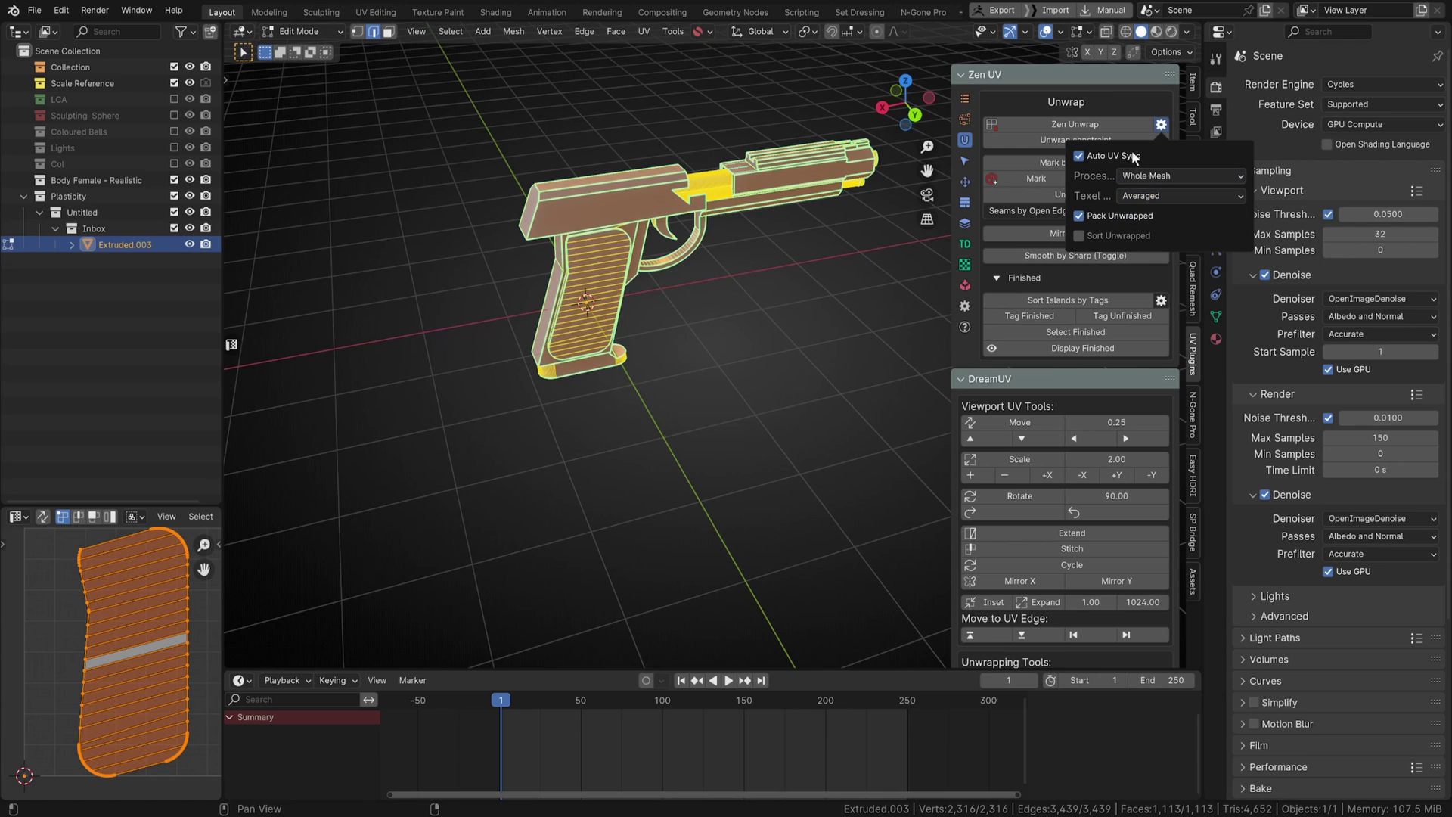
click(1152, 195)
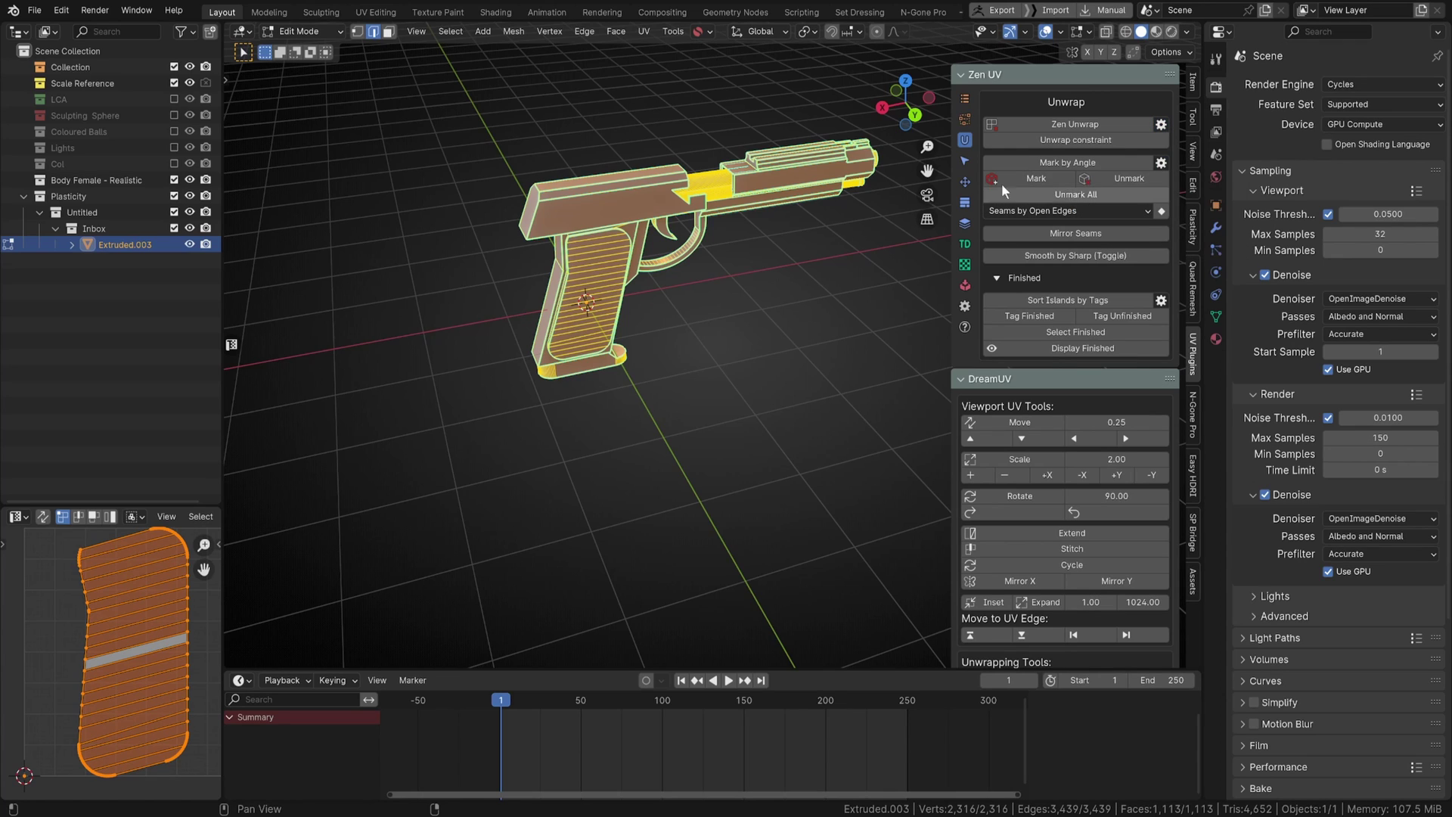
Step: Run Zen Unwrap on the whole pistol mesh and inspect the packed UV islands
scroll(831, 246, up, 1)
shift+middle_drag(830, 246, 846, 269)
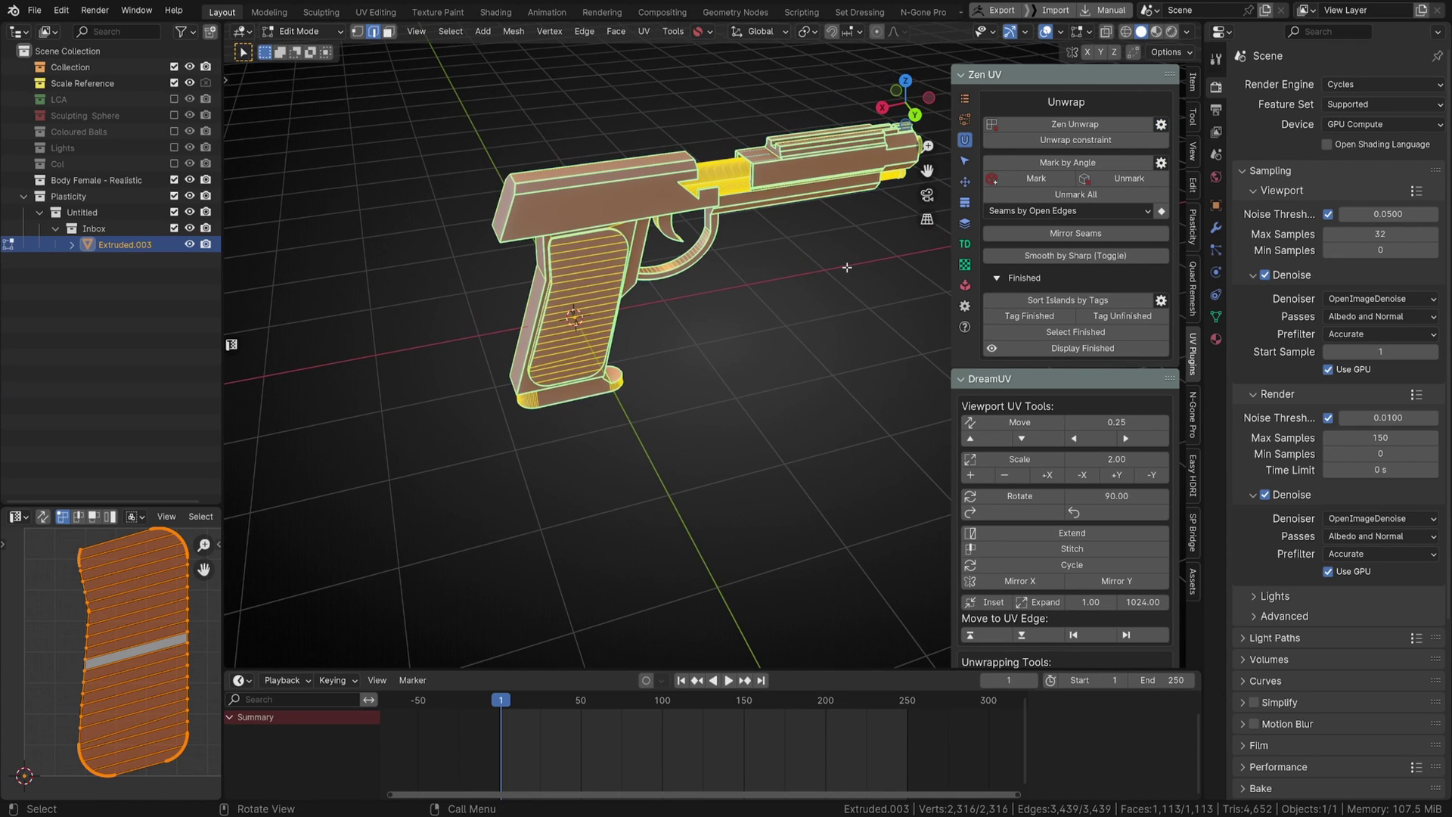
click(1096, 123)
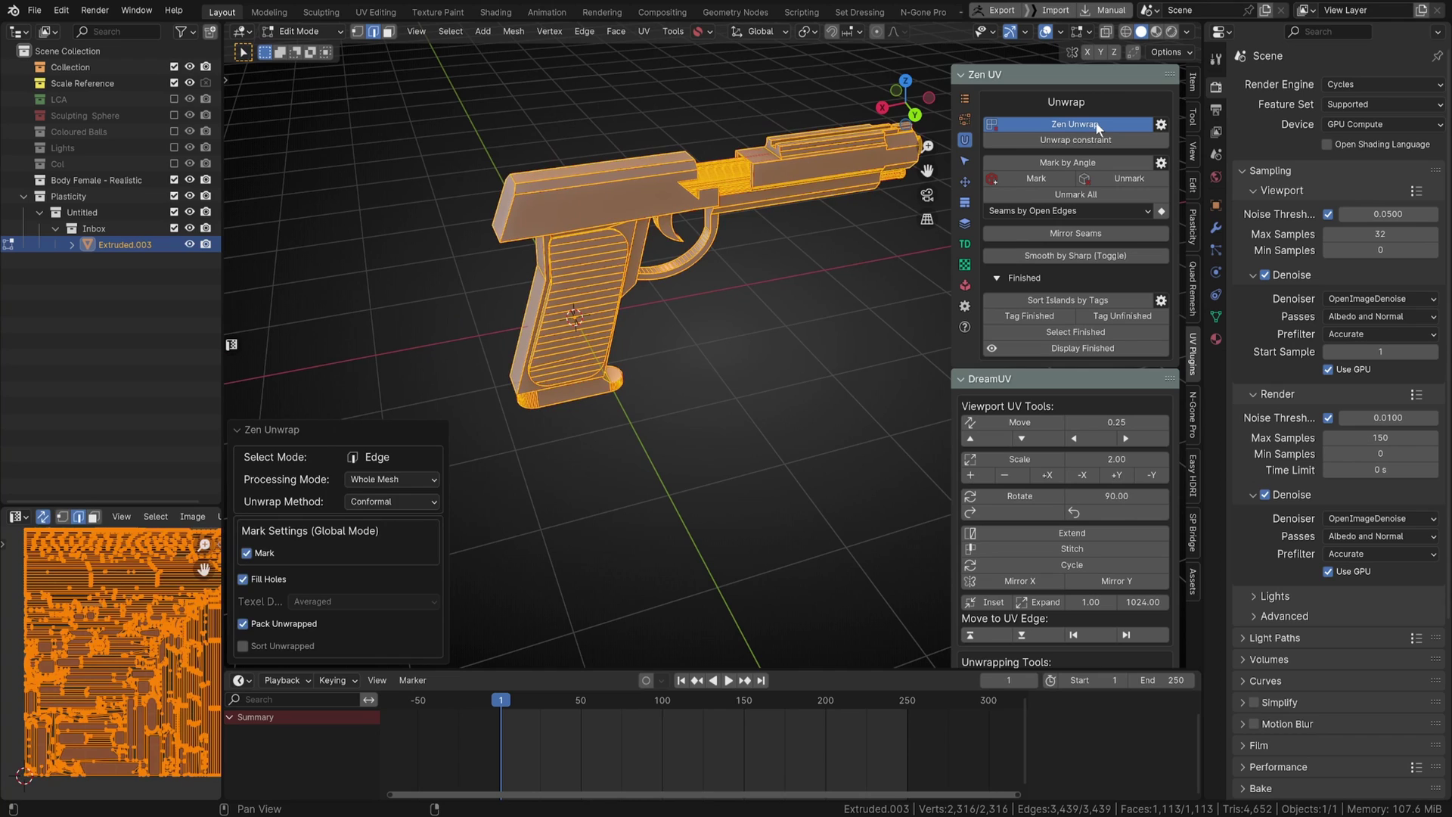
scroll(103, 617, up, 3)
scroll(147, 601, down, 4)
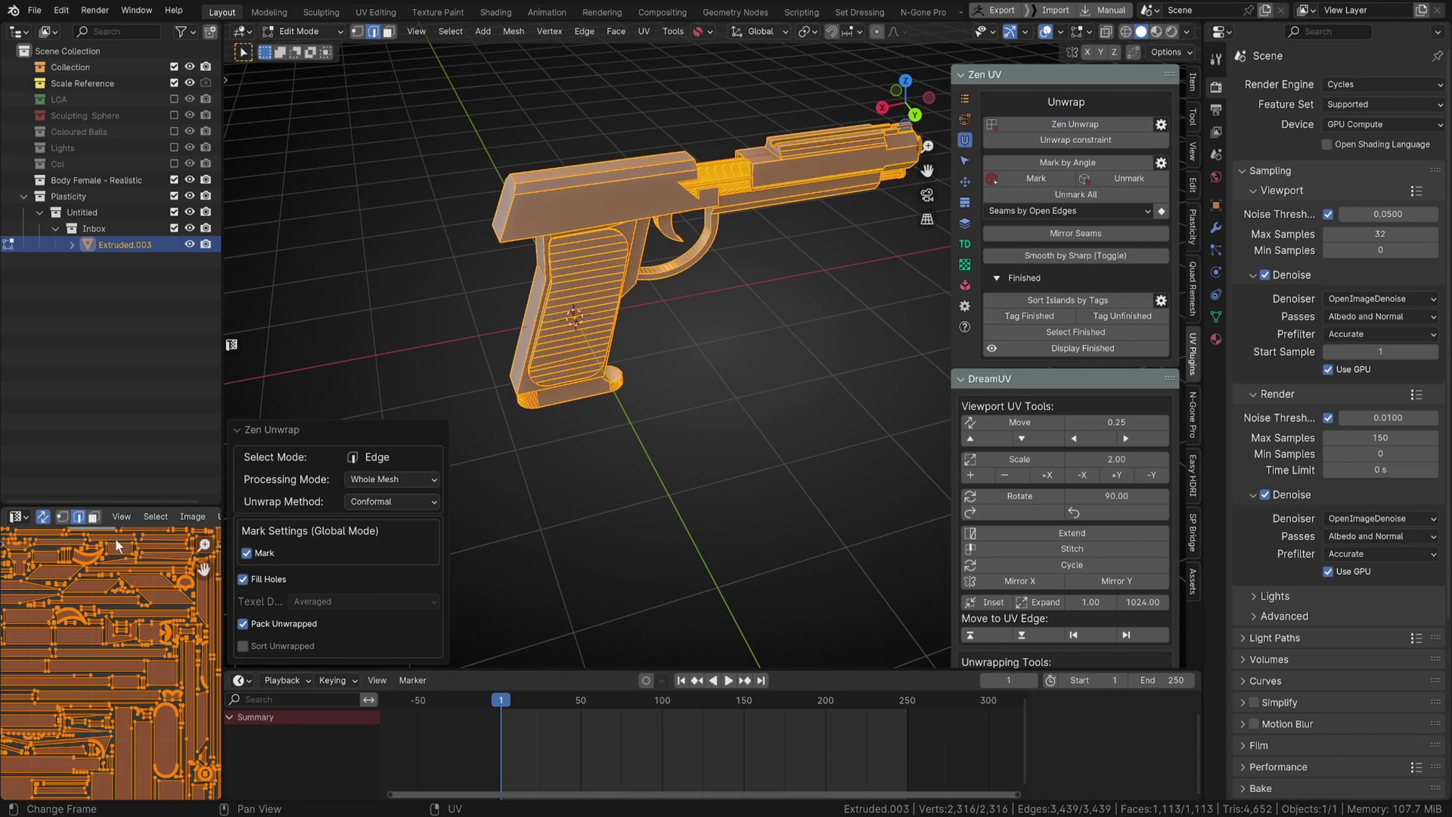
scroll(176, 615, down, 4)
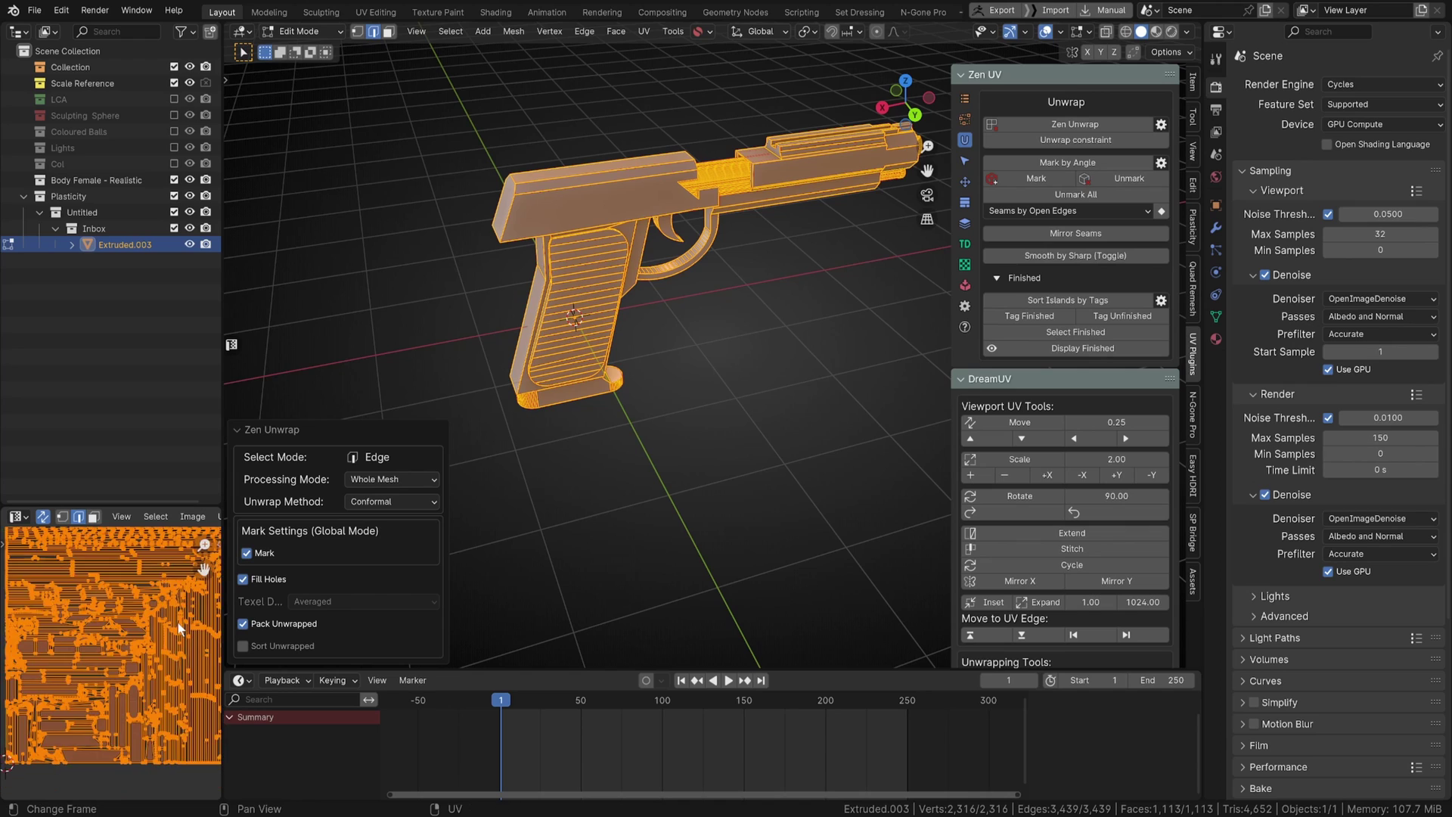
scroll(170, 625, up, 5)
scroll(167, 616, down, 5)
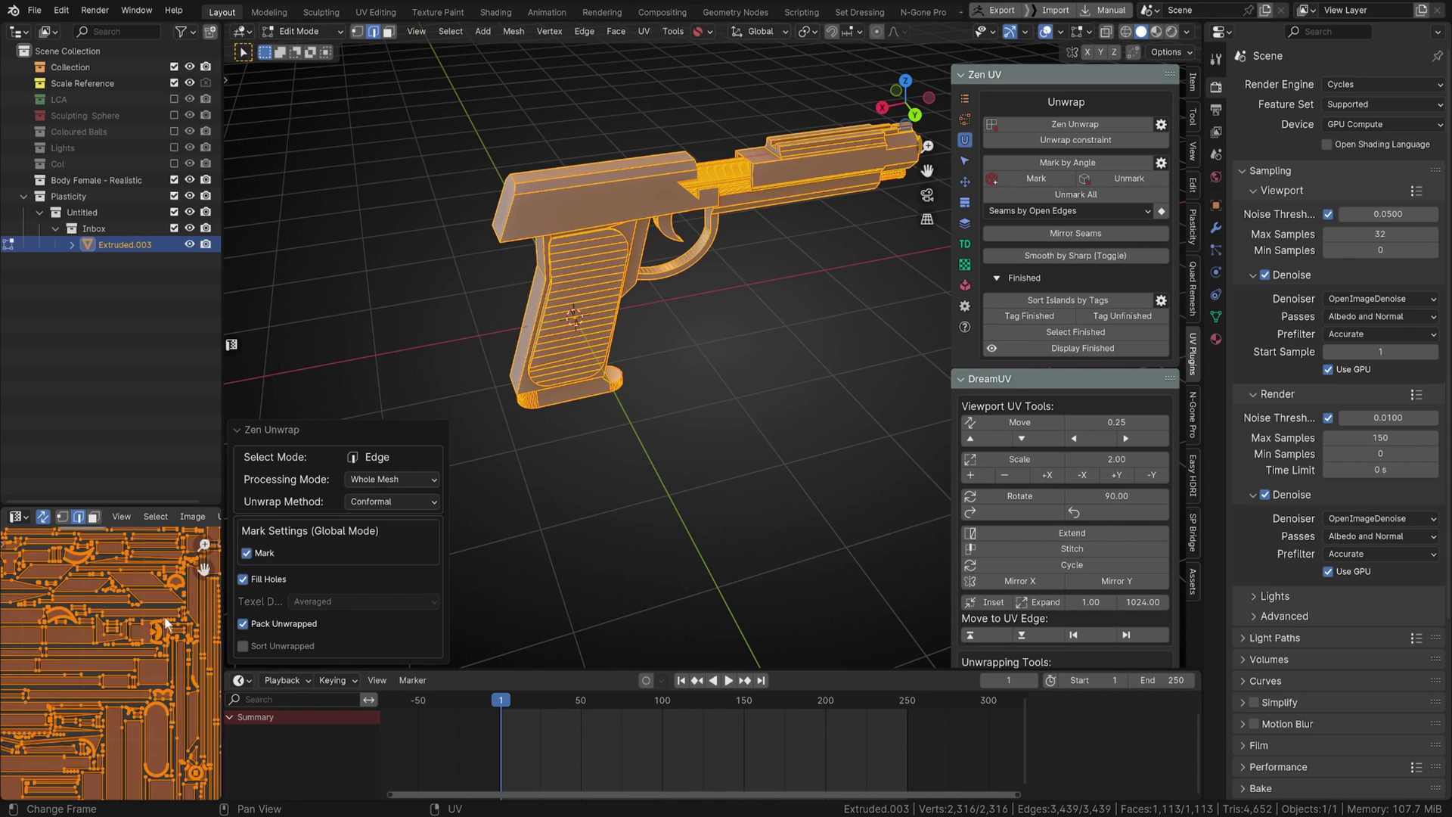
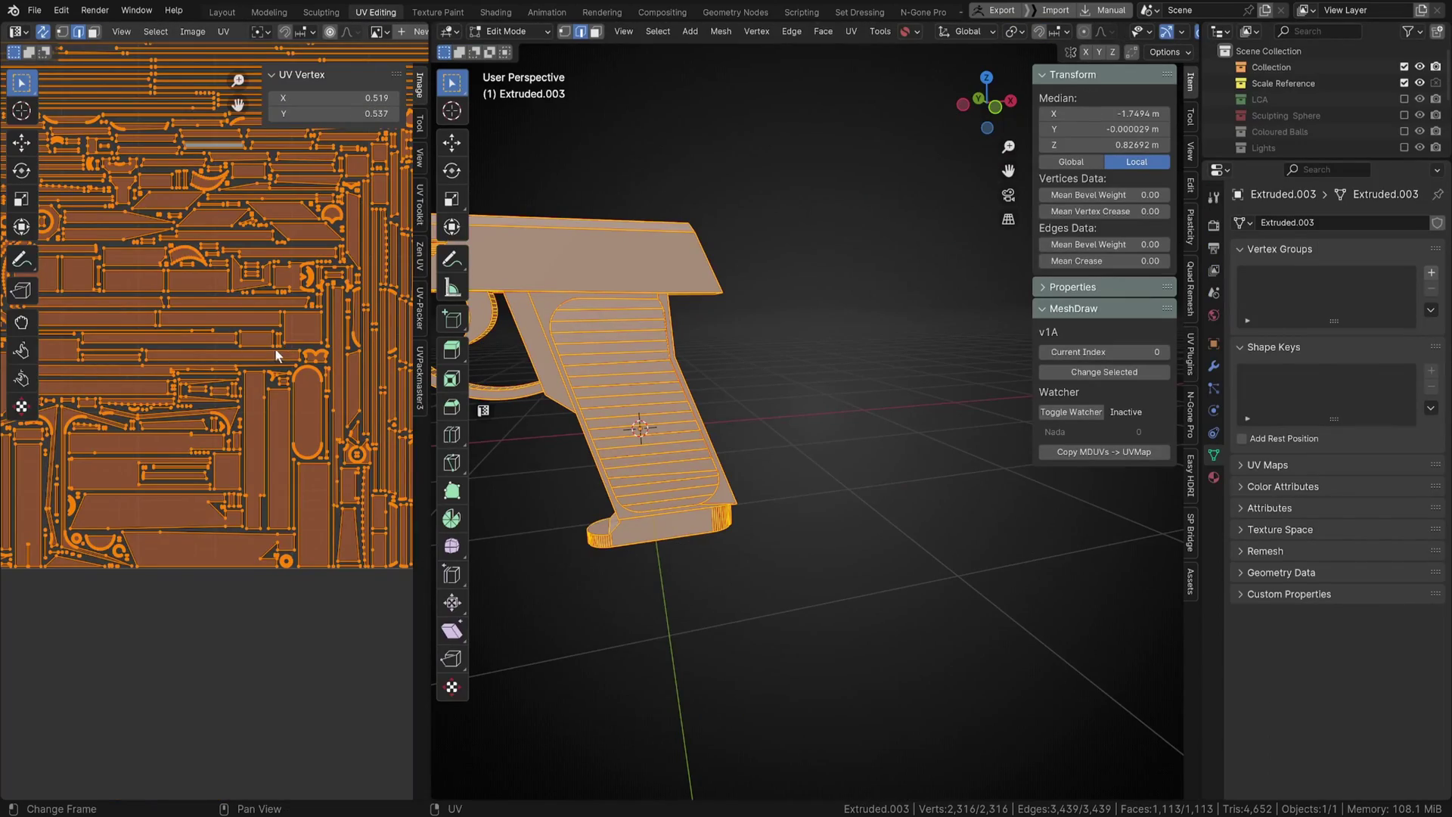
Step: Pack all UV islands into a single tile with UVPackmaster3 using heuristic search, and stop the search once the layout is good
click(420, 376)
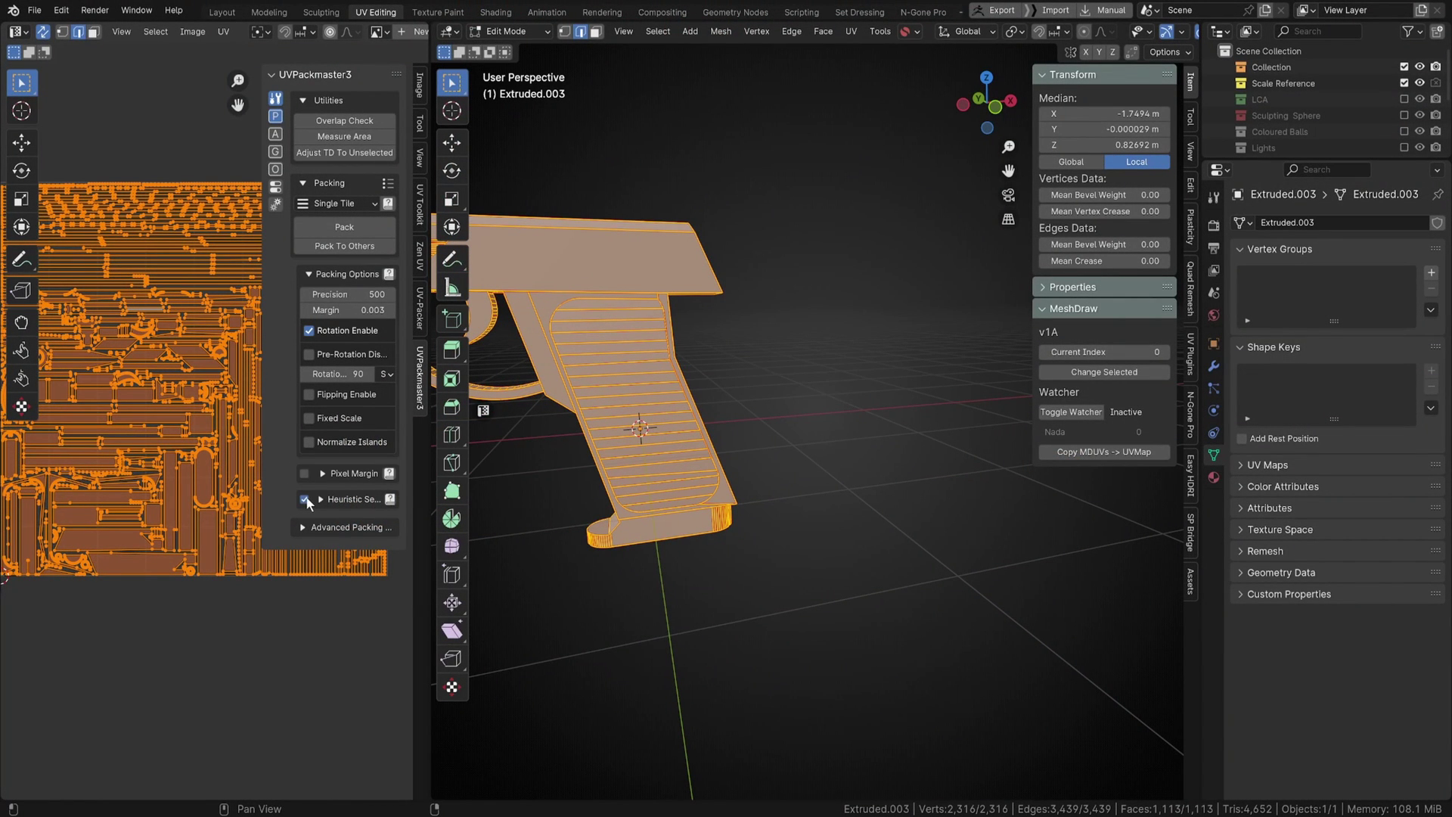
scroll(207, 539, down, 2)
scroll(196, 533, up, 2)
shift+middle_drag(218, 512, 176, 556)
scroll(177, 555, down, 1)
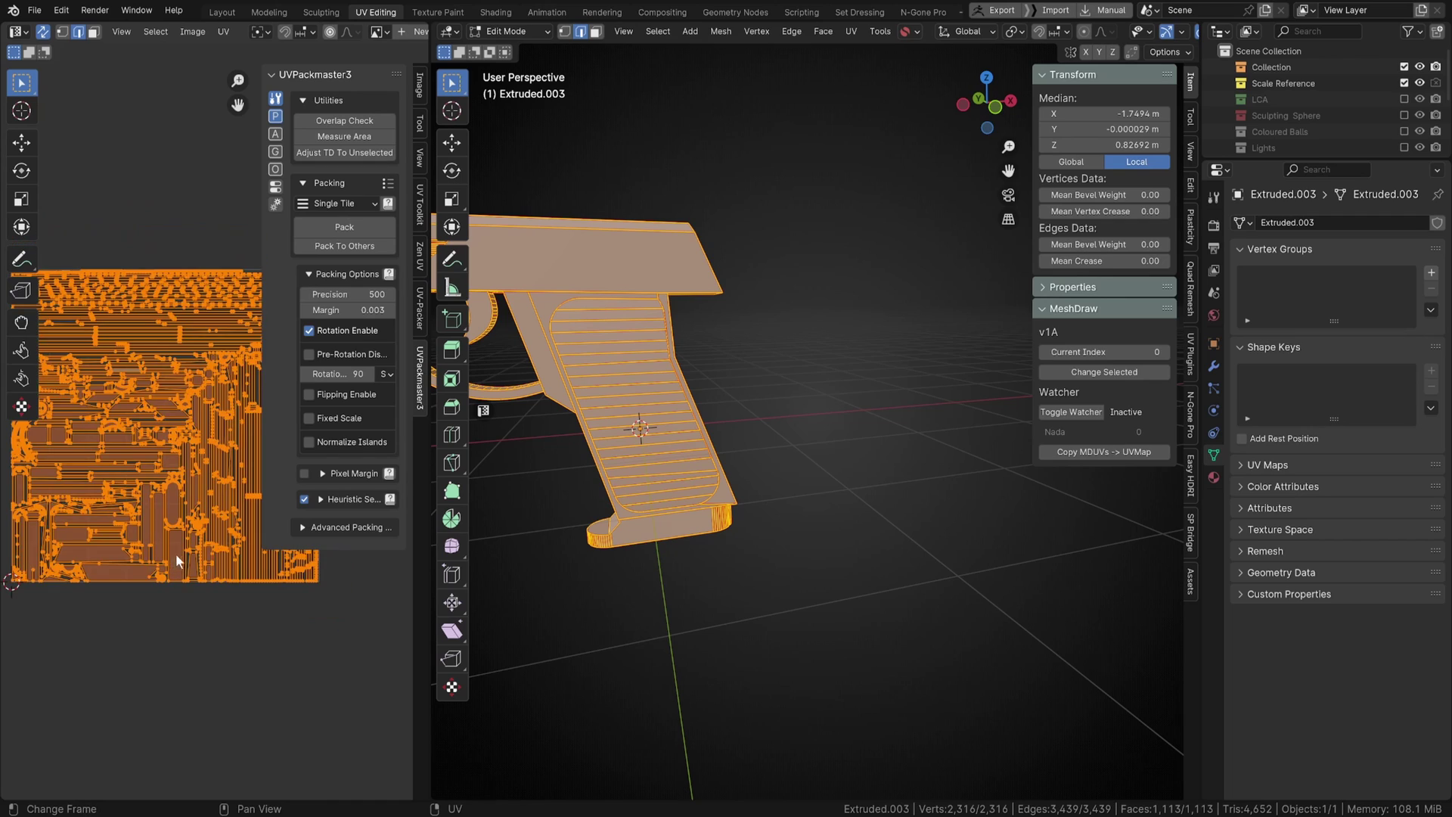
scroll(170, 540, down, 1)
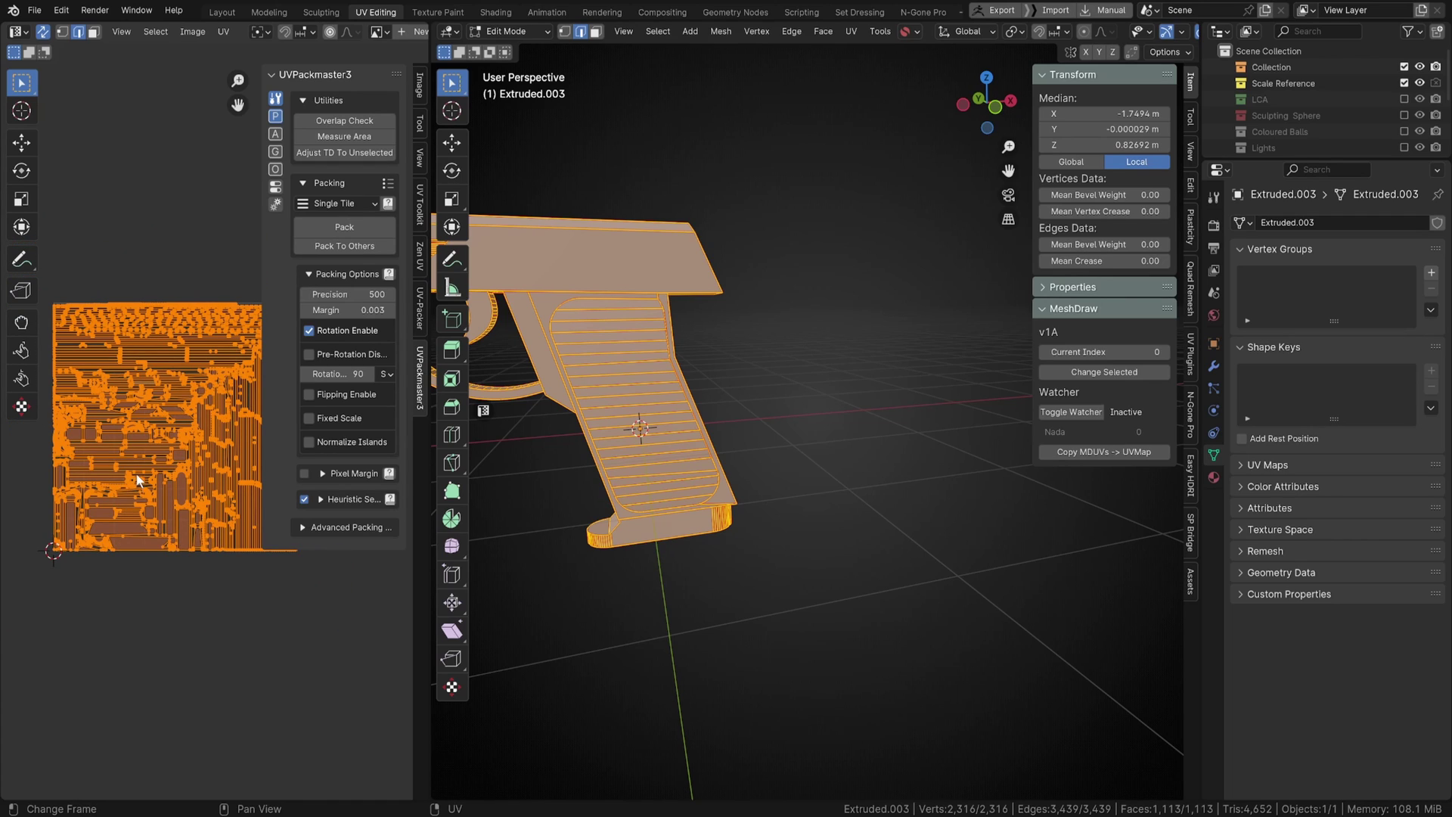
click(344, 228)
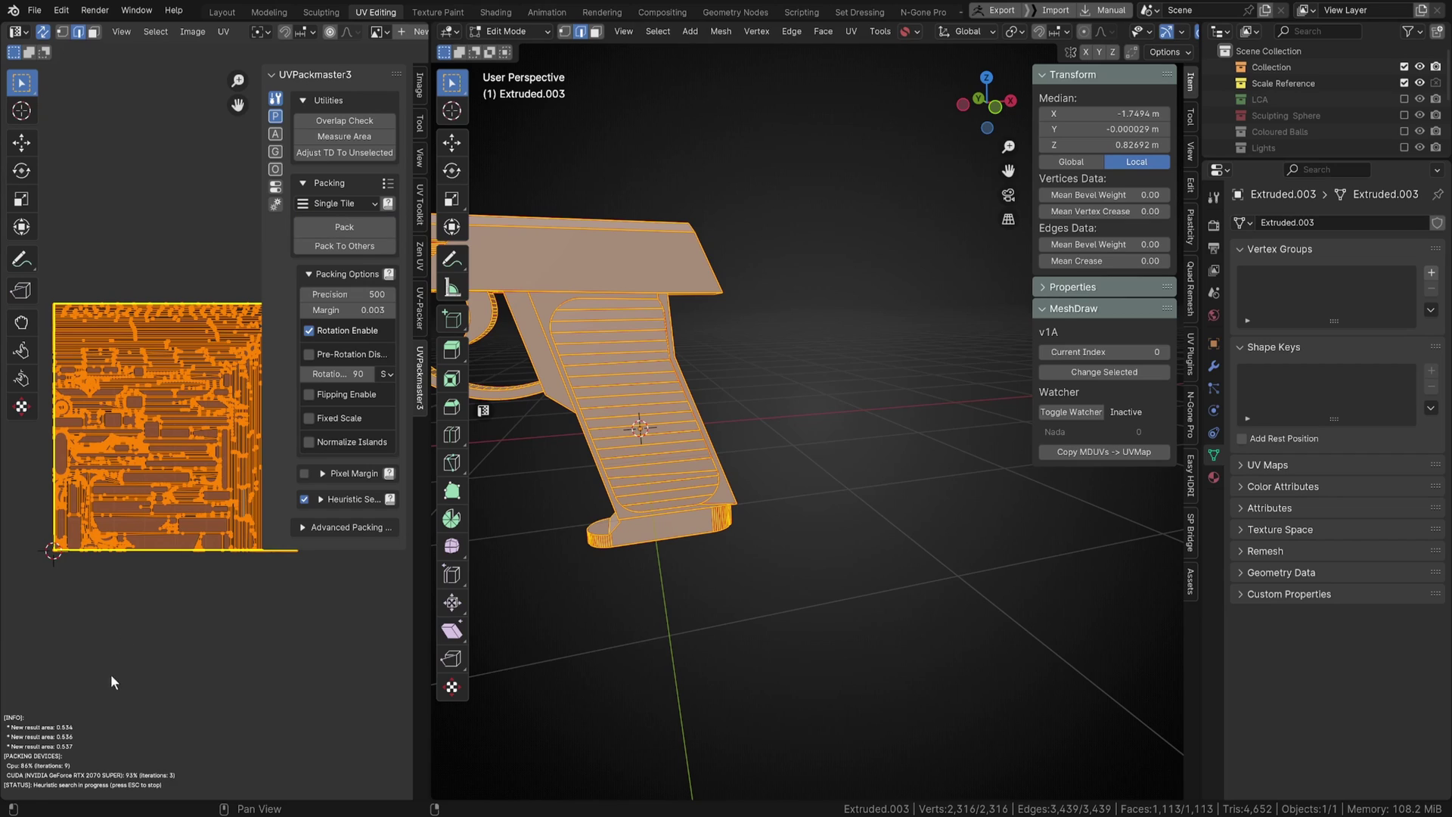
scroll(65, 752, up, 2)
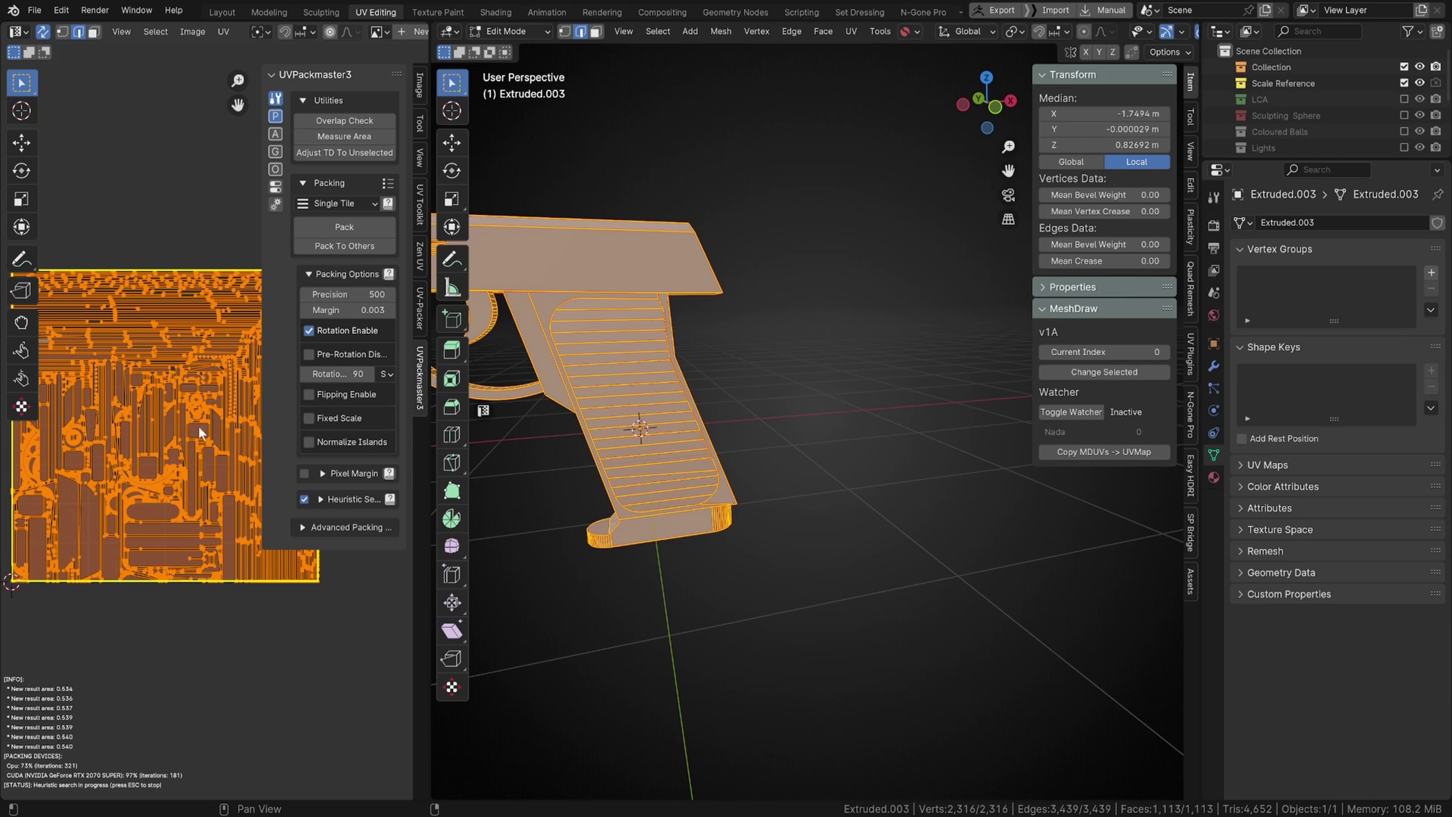
key(Escape)
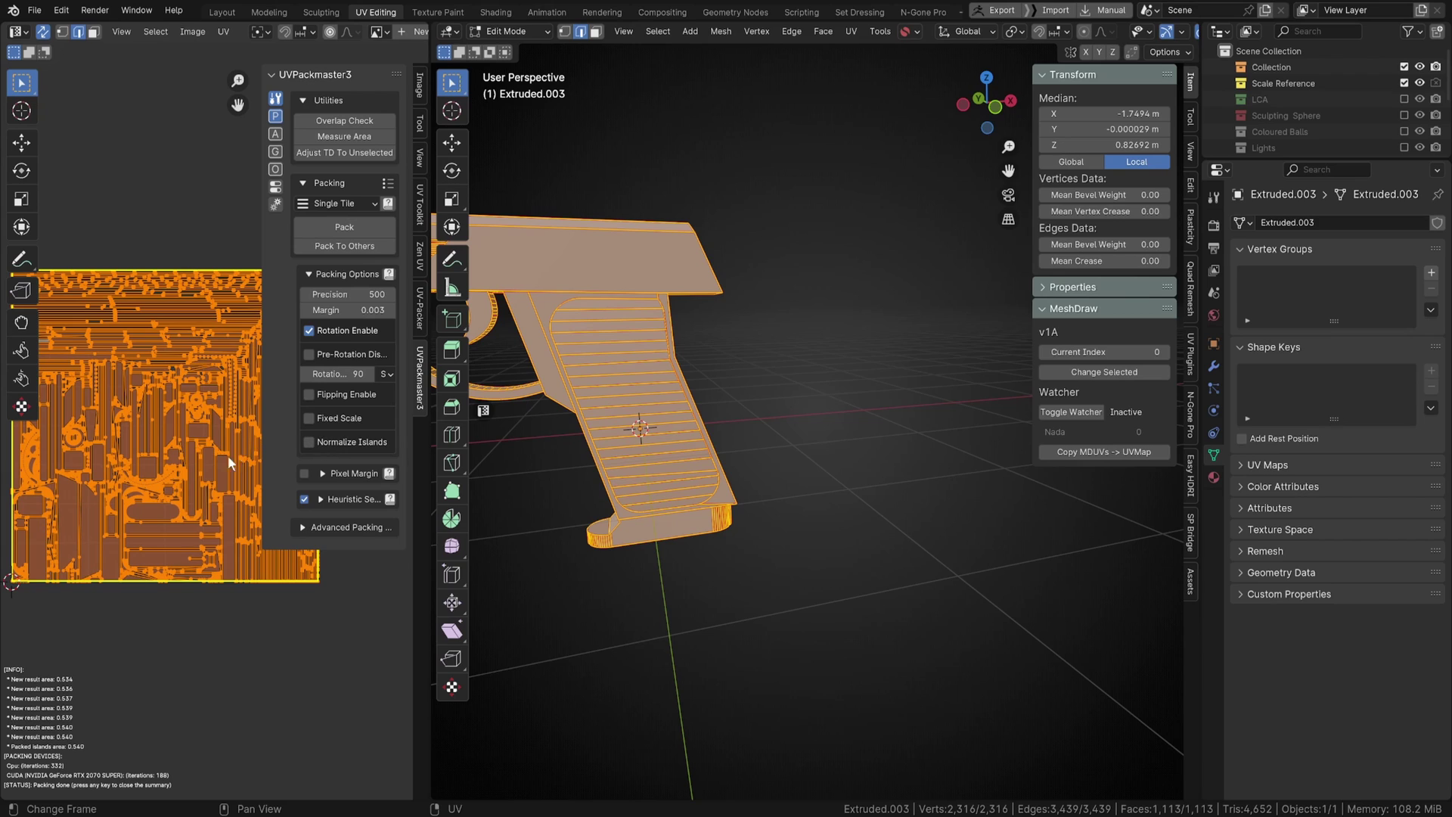
Step: Enable Normalize Islands and repack all UV islands into a single tile with UVPackmaster3's heuristic search
scroll(219, 433, up, 1)
click(309, 442)
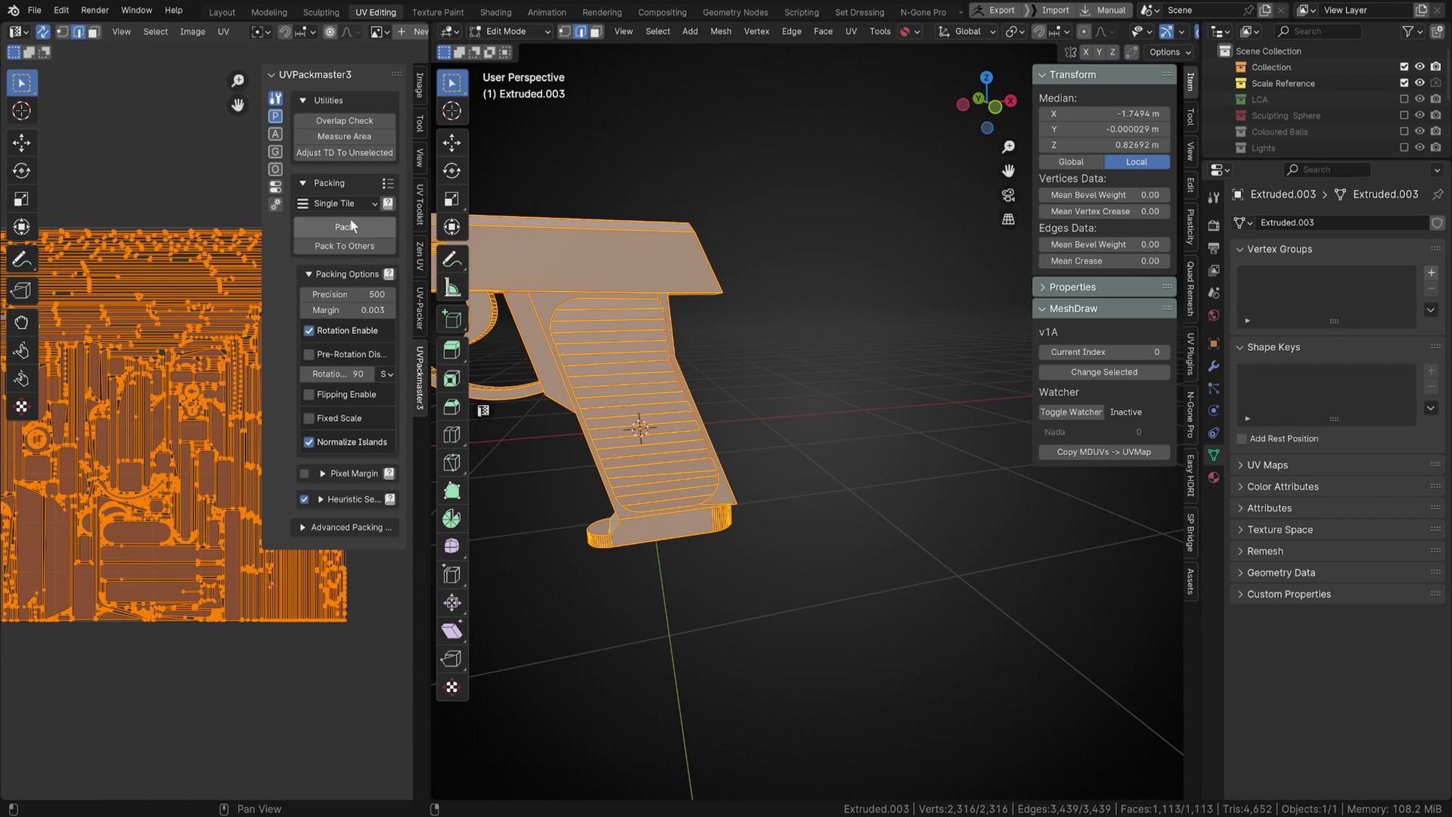
click(344, 226)
scroll(206, 438, down, 2)
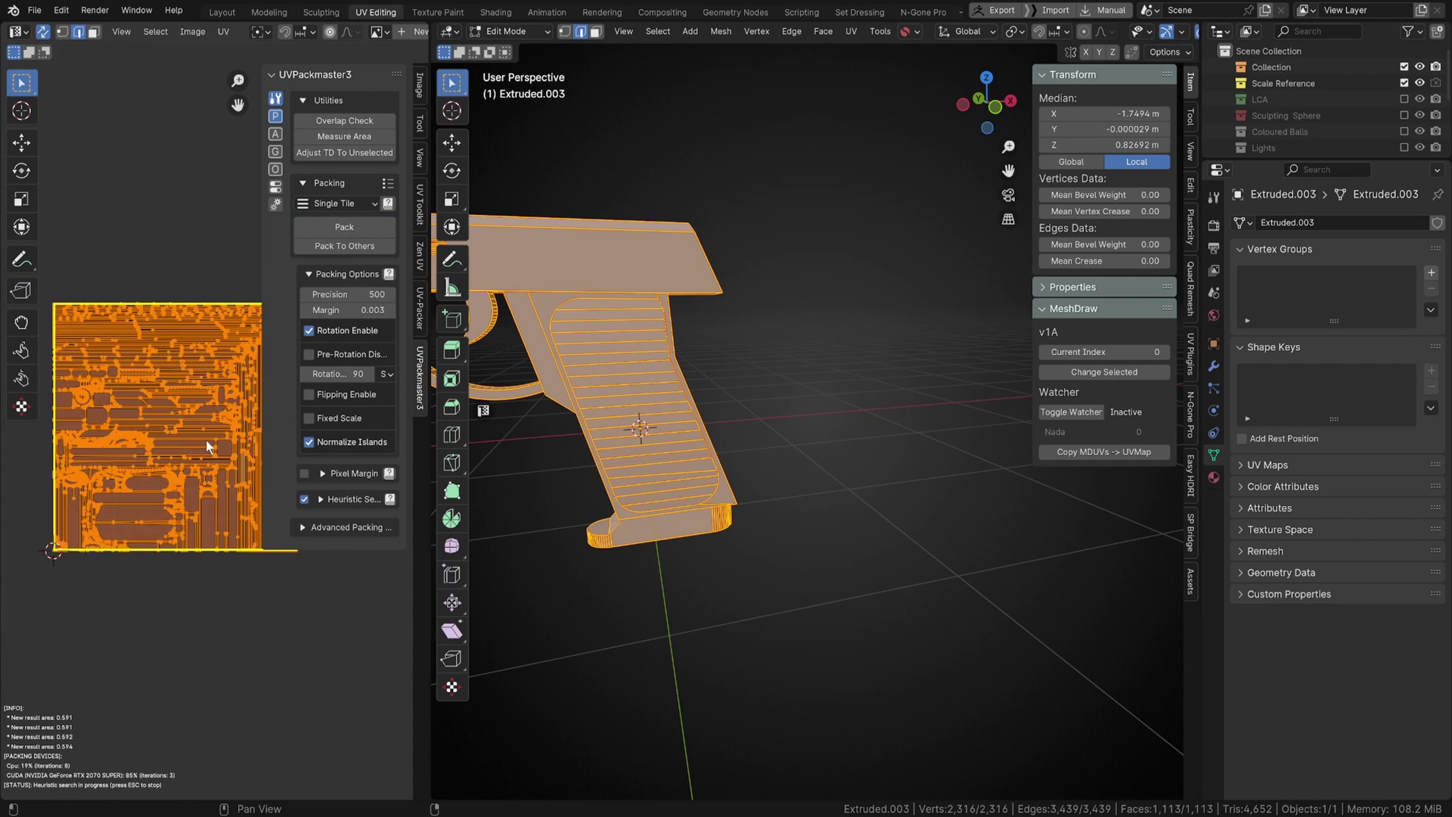
scroll(205, 440, up, 1)
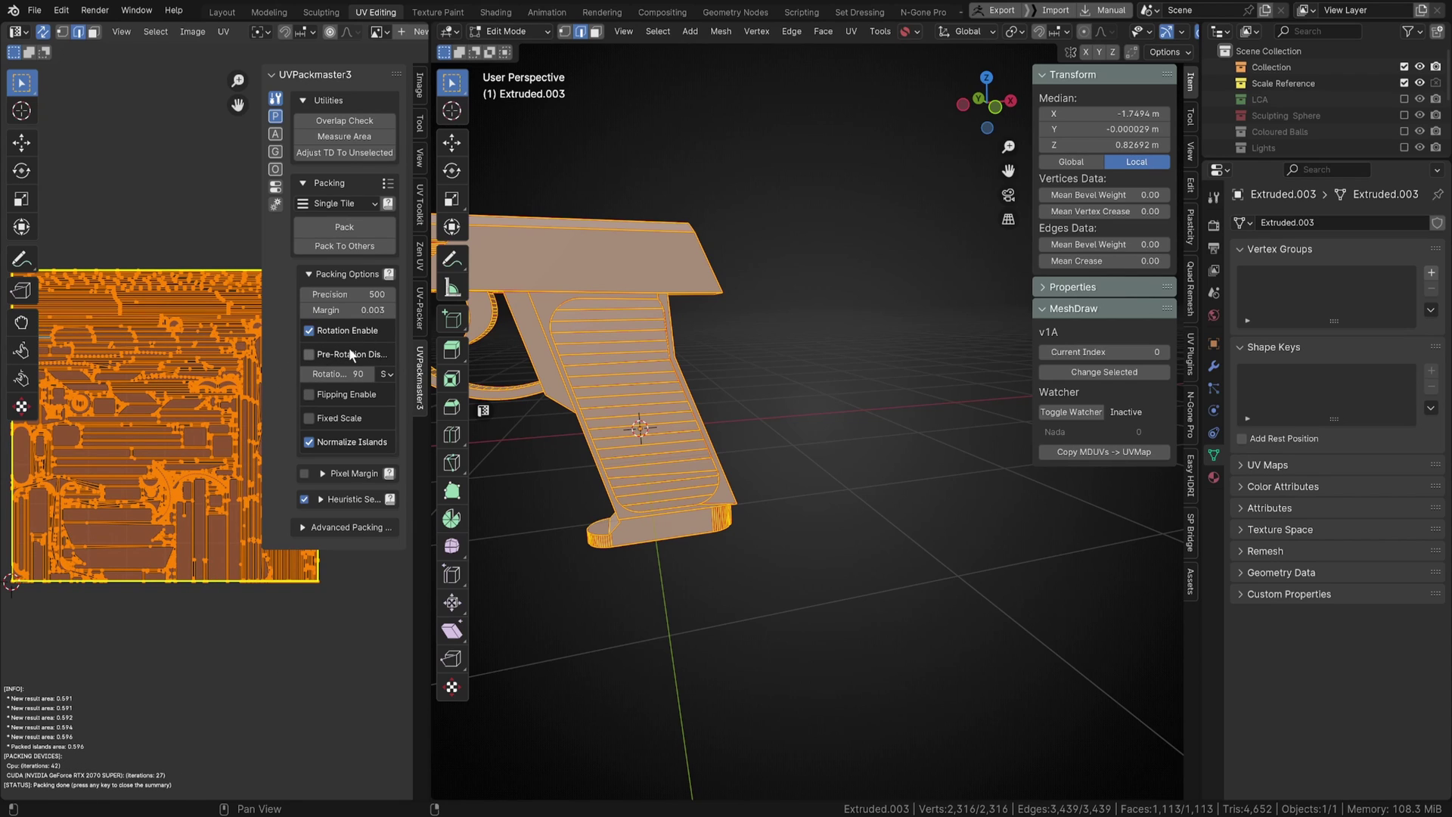
Step: Return the pistol to Object Mode and bring up the Quad Remesher settings
middle_drag(817, 333, 844, 319)
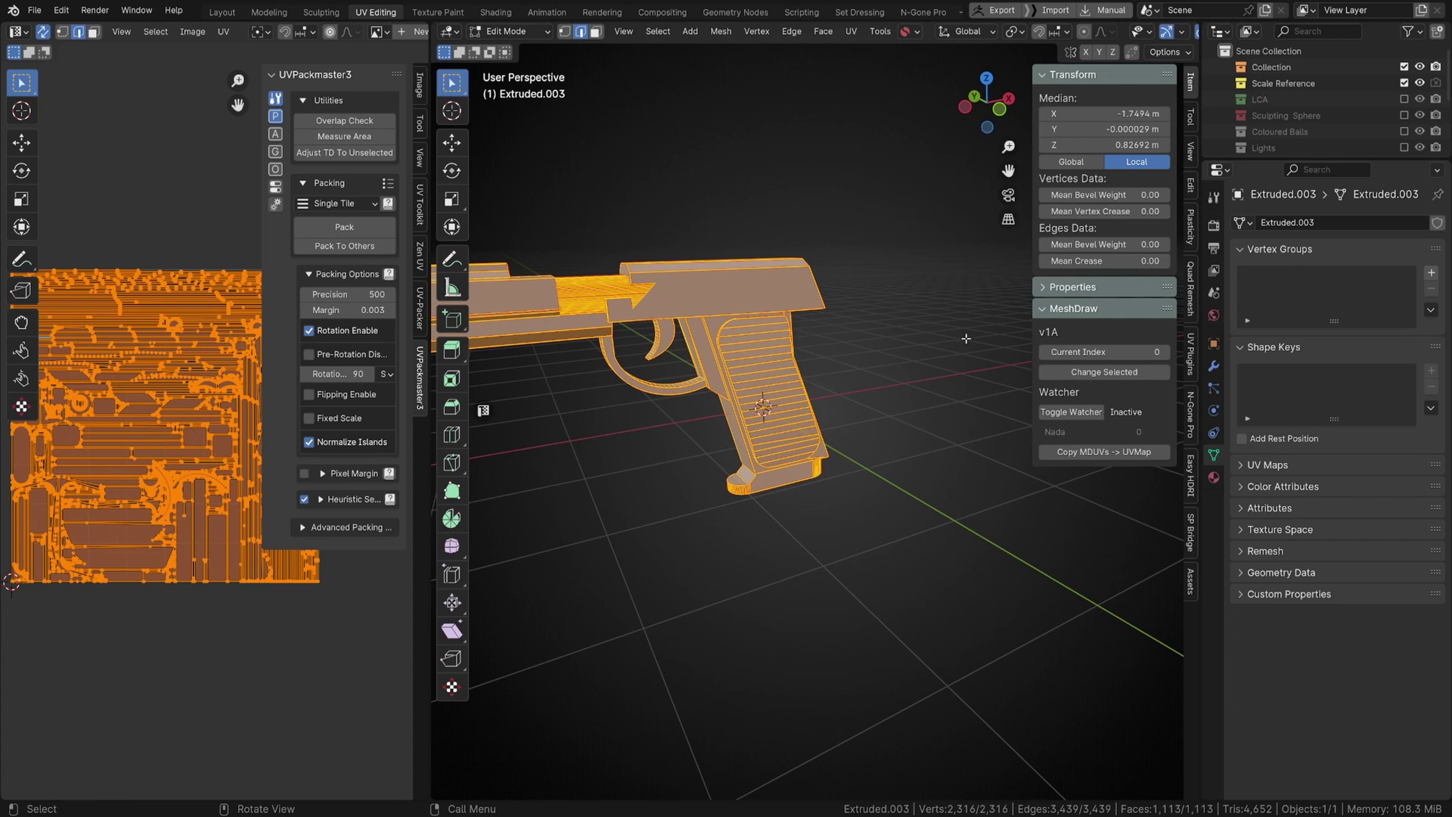
middle_drag(924, 312, 926, 335)
middle_drag(865, 292, 913, 349)
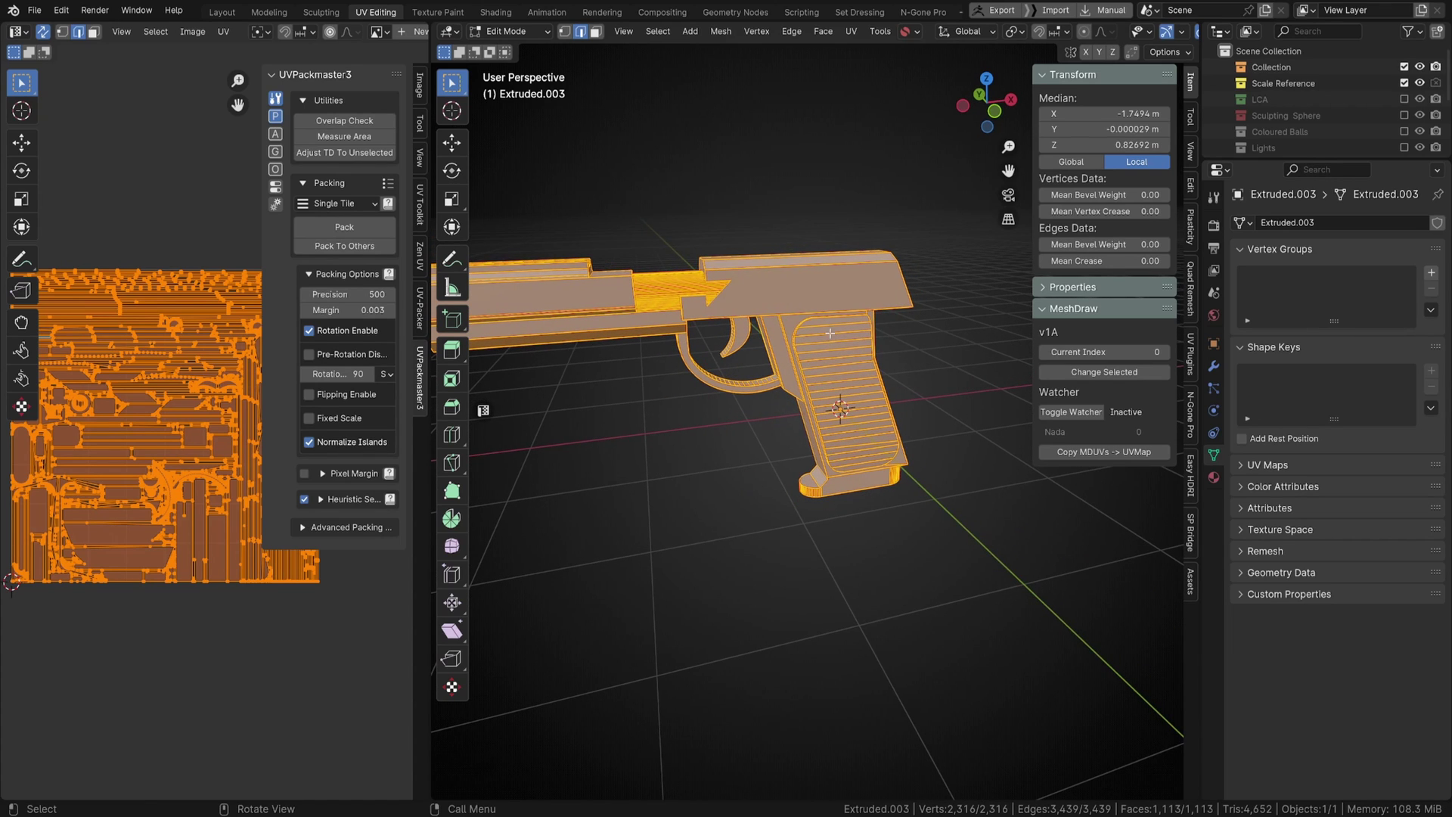
key(Tab)
mouse_move(824, 329)
middle_down()
mouse_move(804, 331)
mouse_move(818, 313)
middle_up()
shift+middle_drag(819, 313, 925, 318)
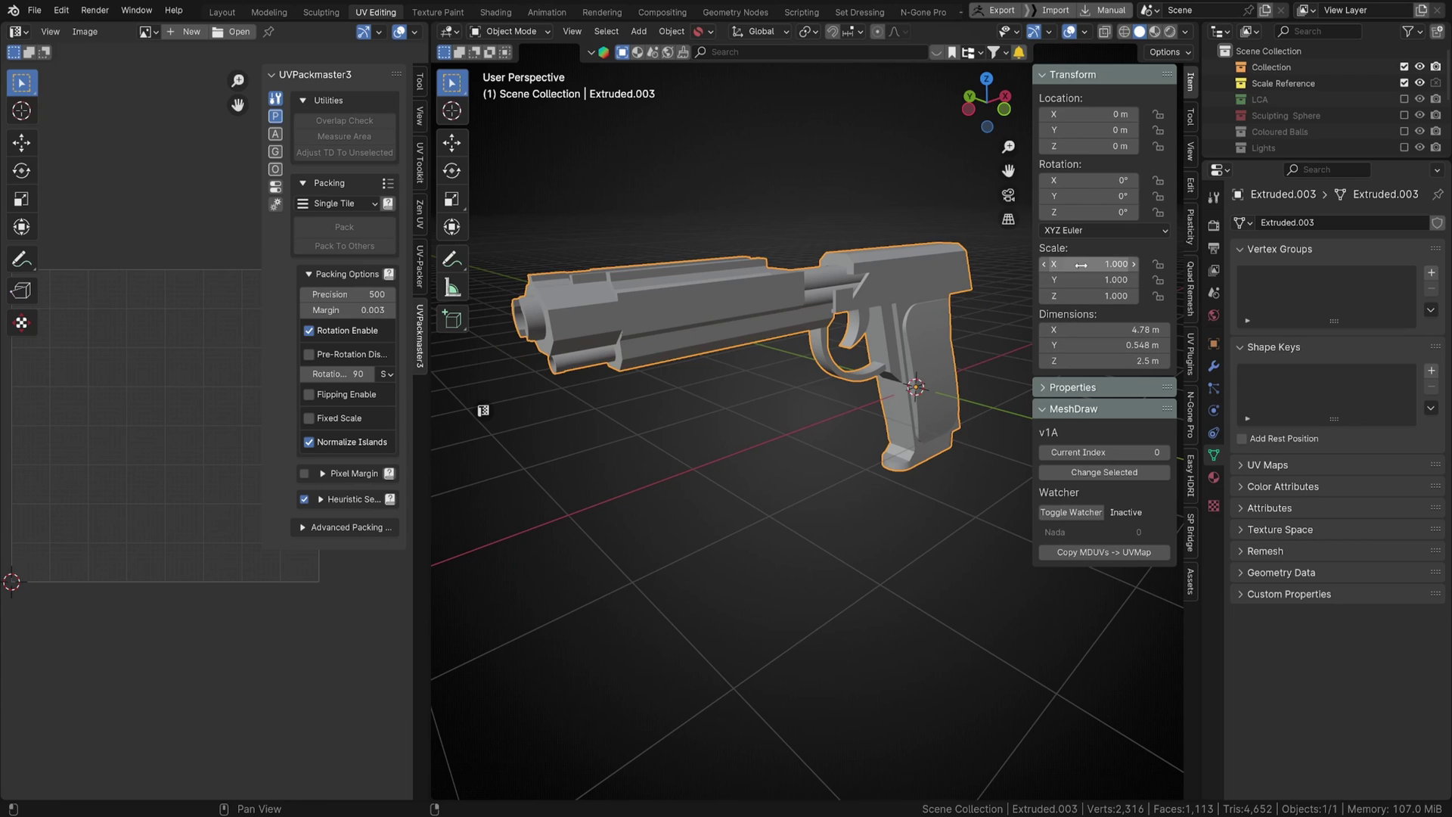
click(1192, 288)
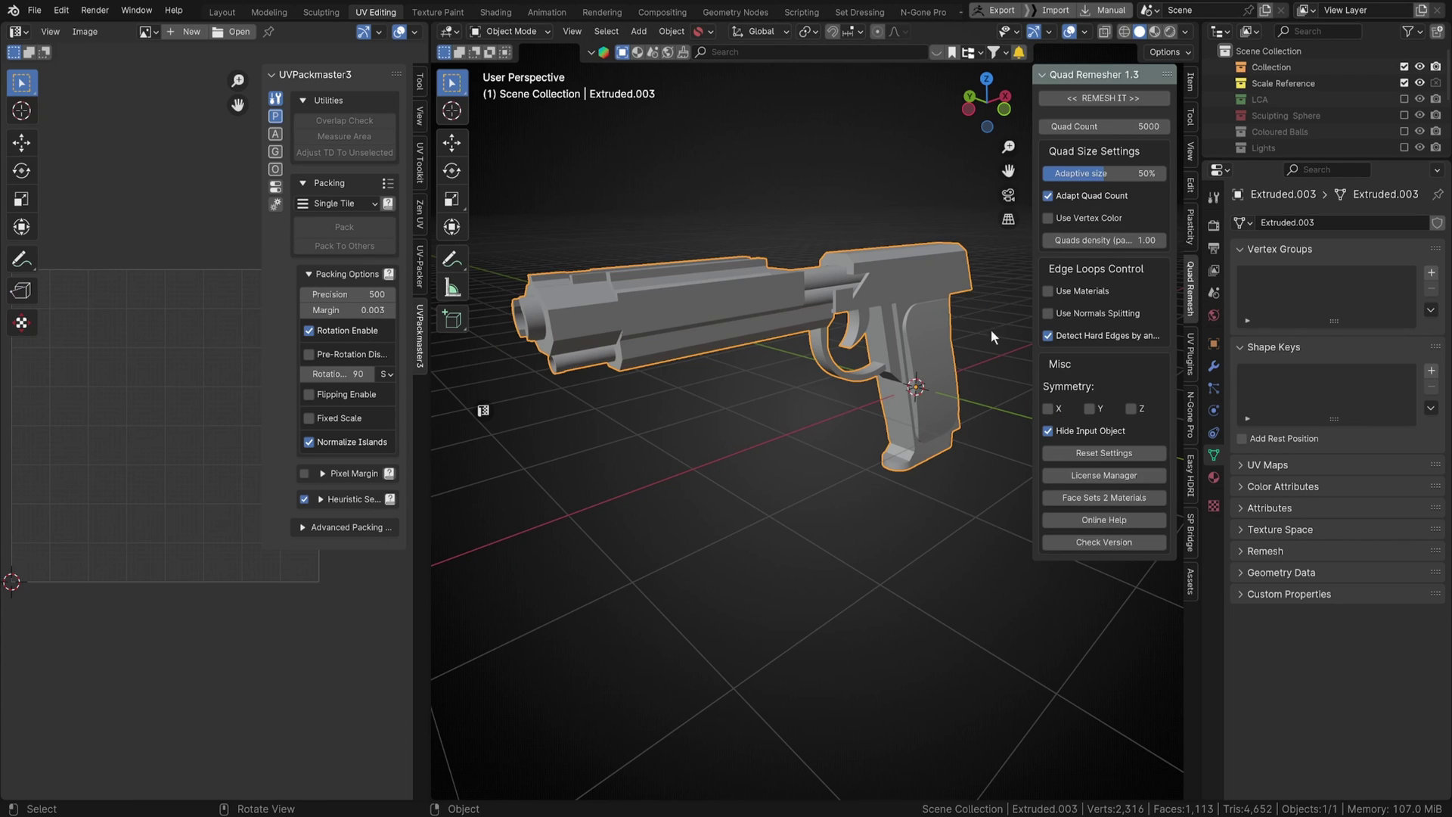
middle_drag(870, 325, 938, 341)
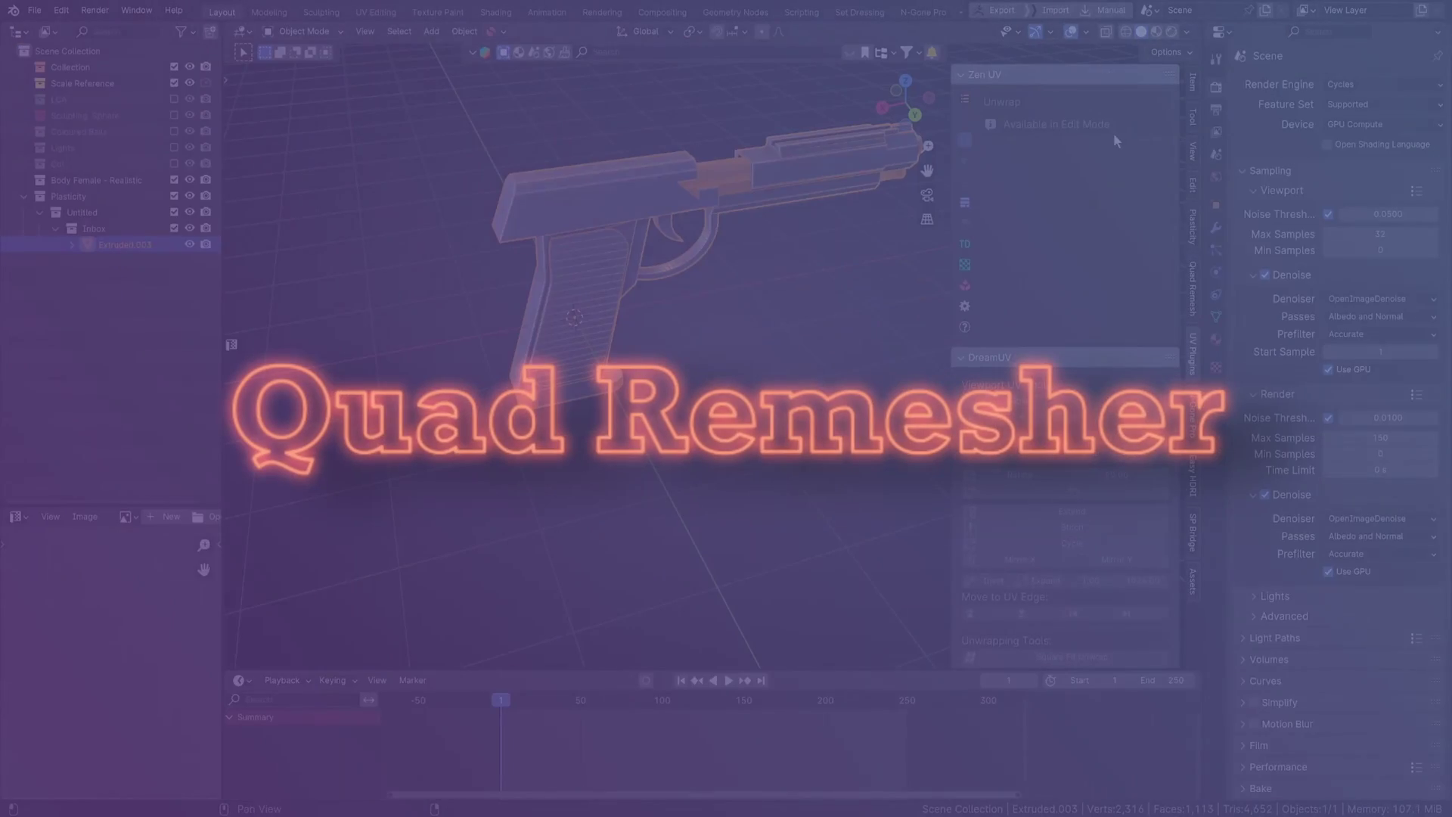
Step: Set Quad Remesher to use normals splitting instead of detecting hard edges by angle, and inspect the pistol's edges
middle_drag(827, 275, 848, 412)
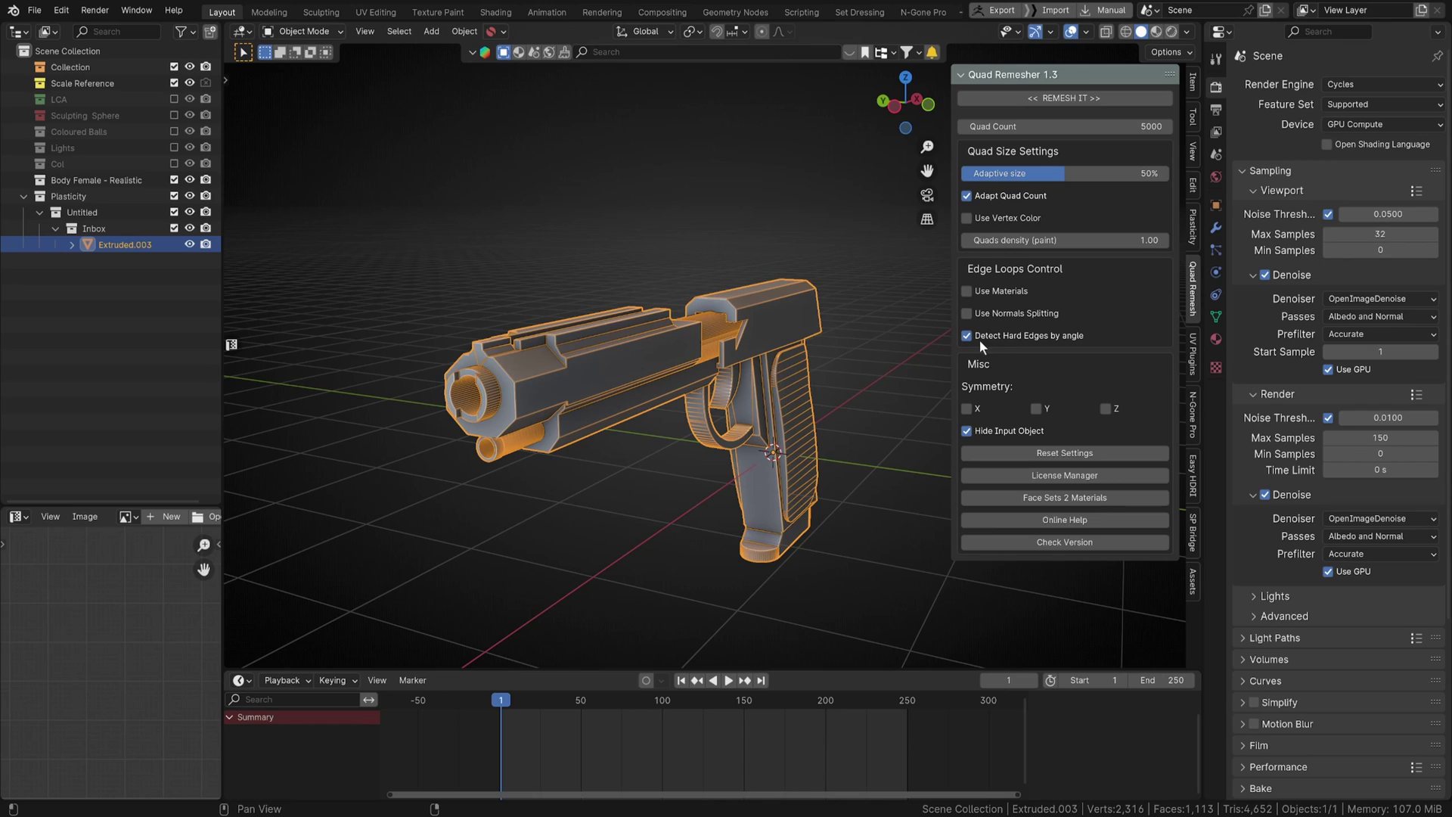
mouse_move(1009, 314)
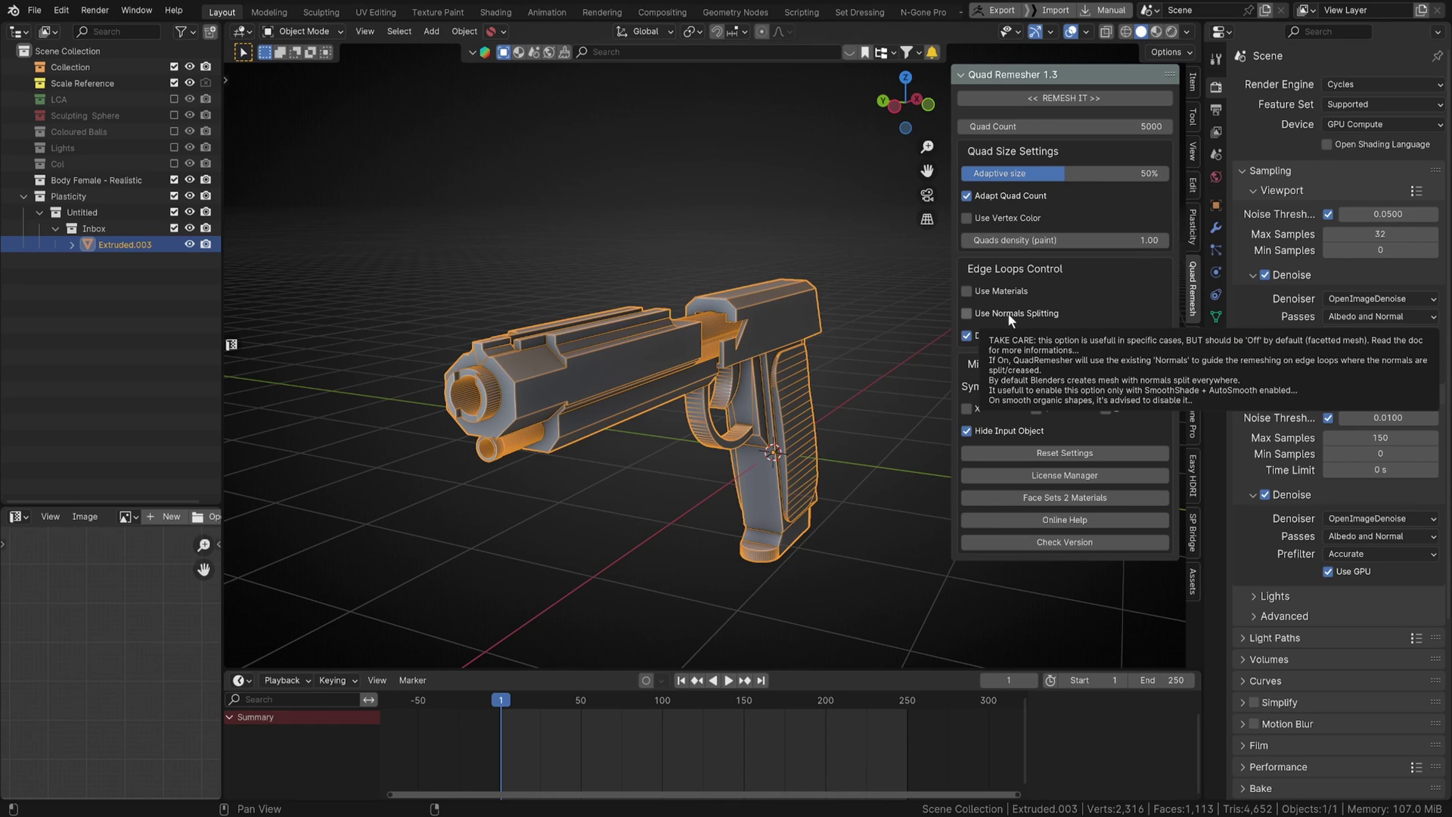
click(968, 312)
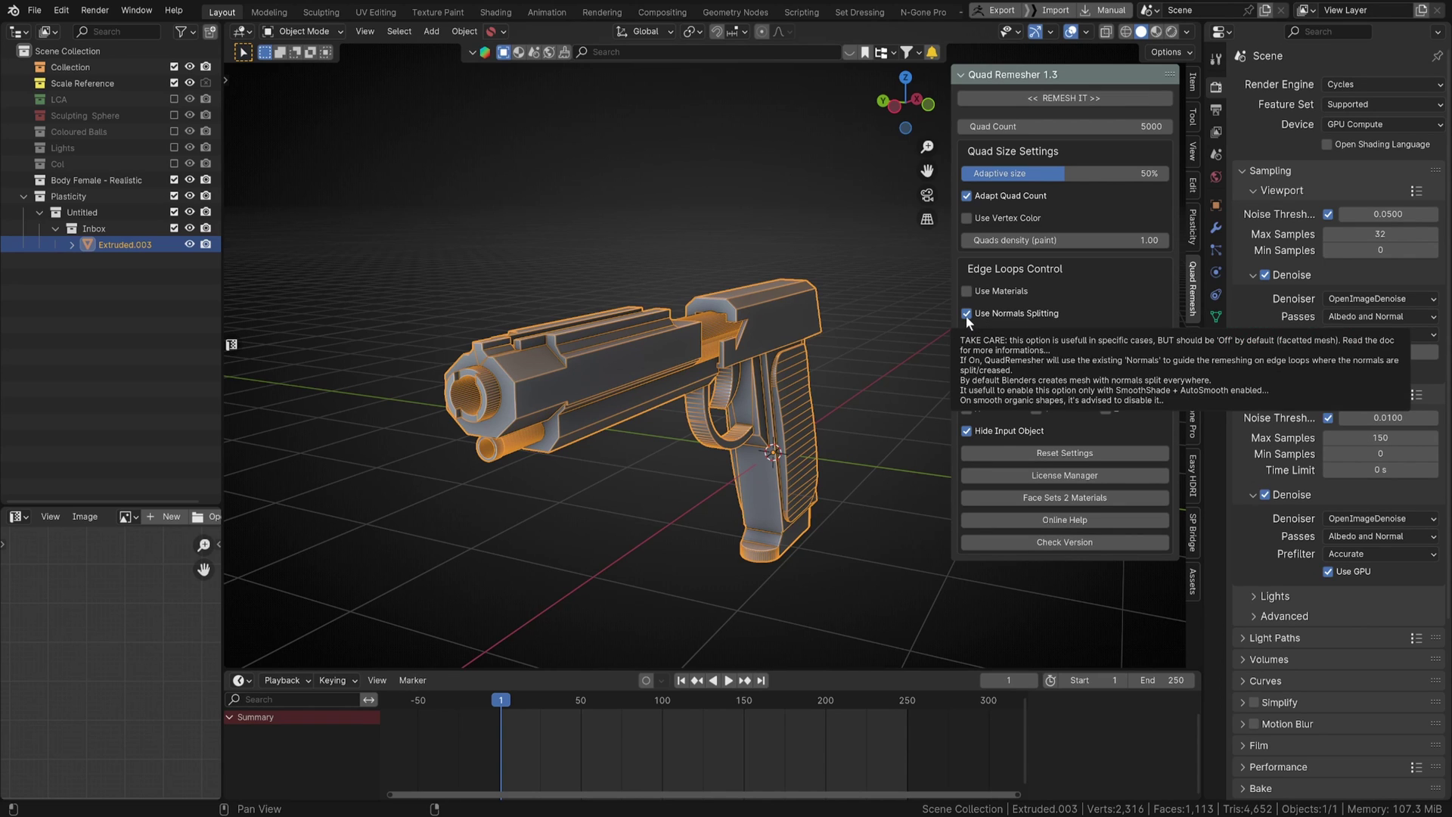
middle_drag(802, 335, 622, 348)
scroll(623, 349, up, 1)
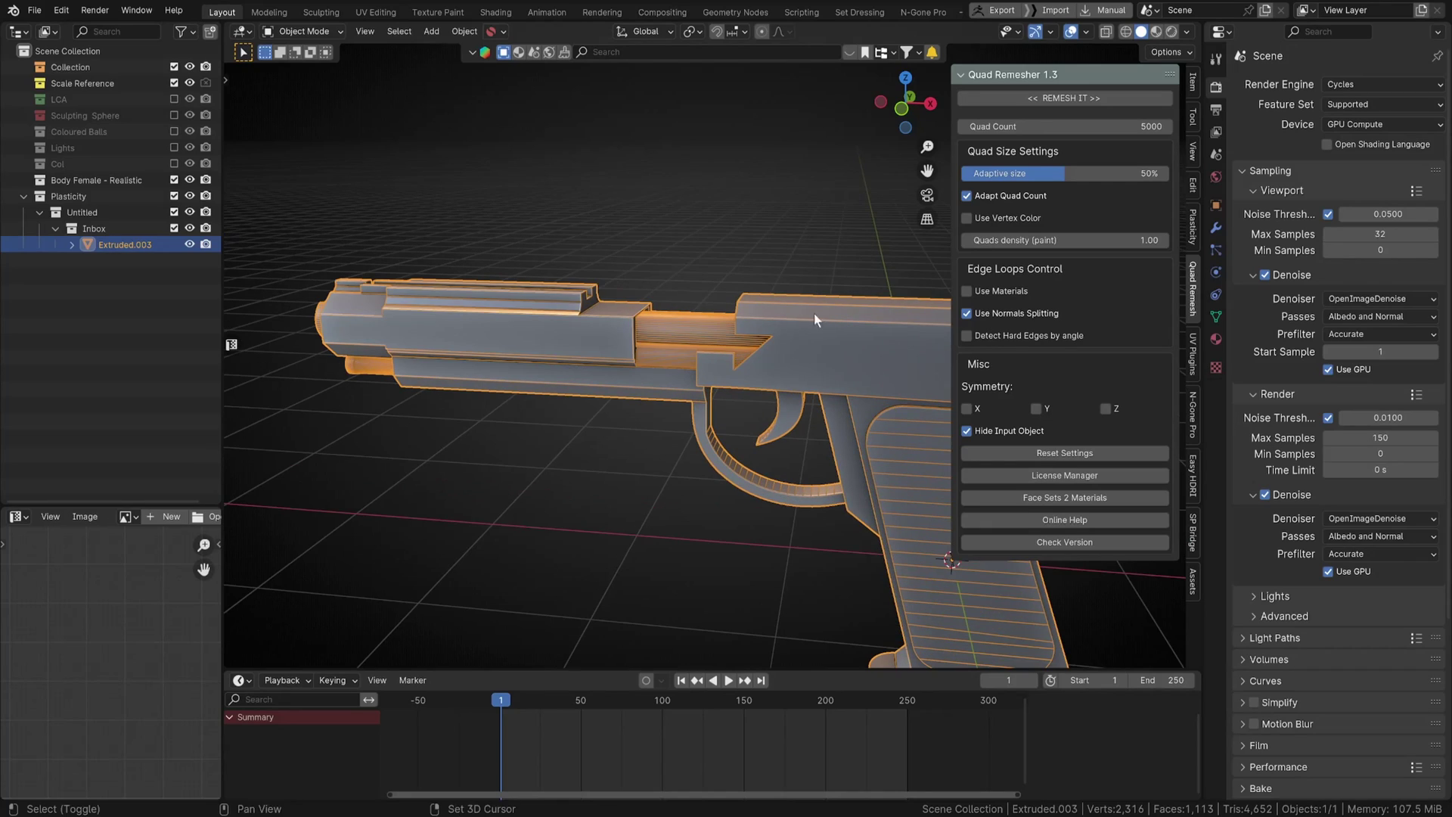
shift+middle_drag(814, 313, 746, 320)
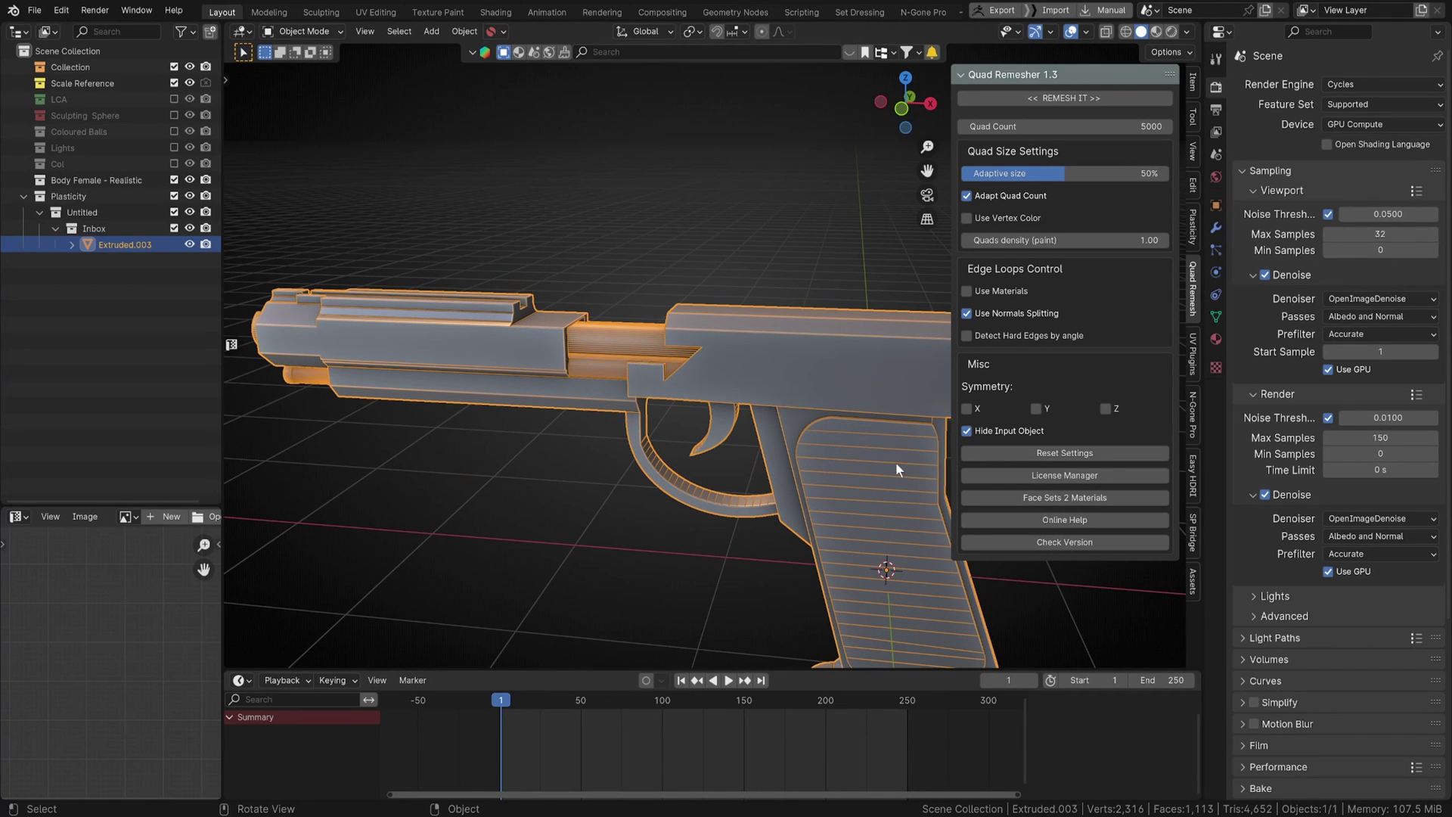
shift+middle_drag(895, 461, 702, 373)
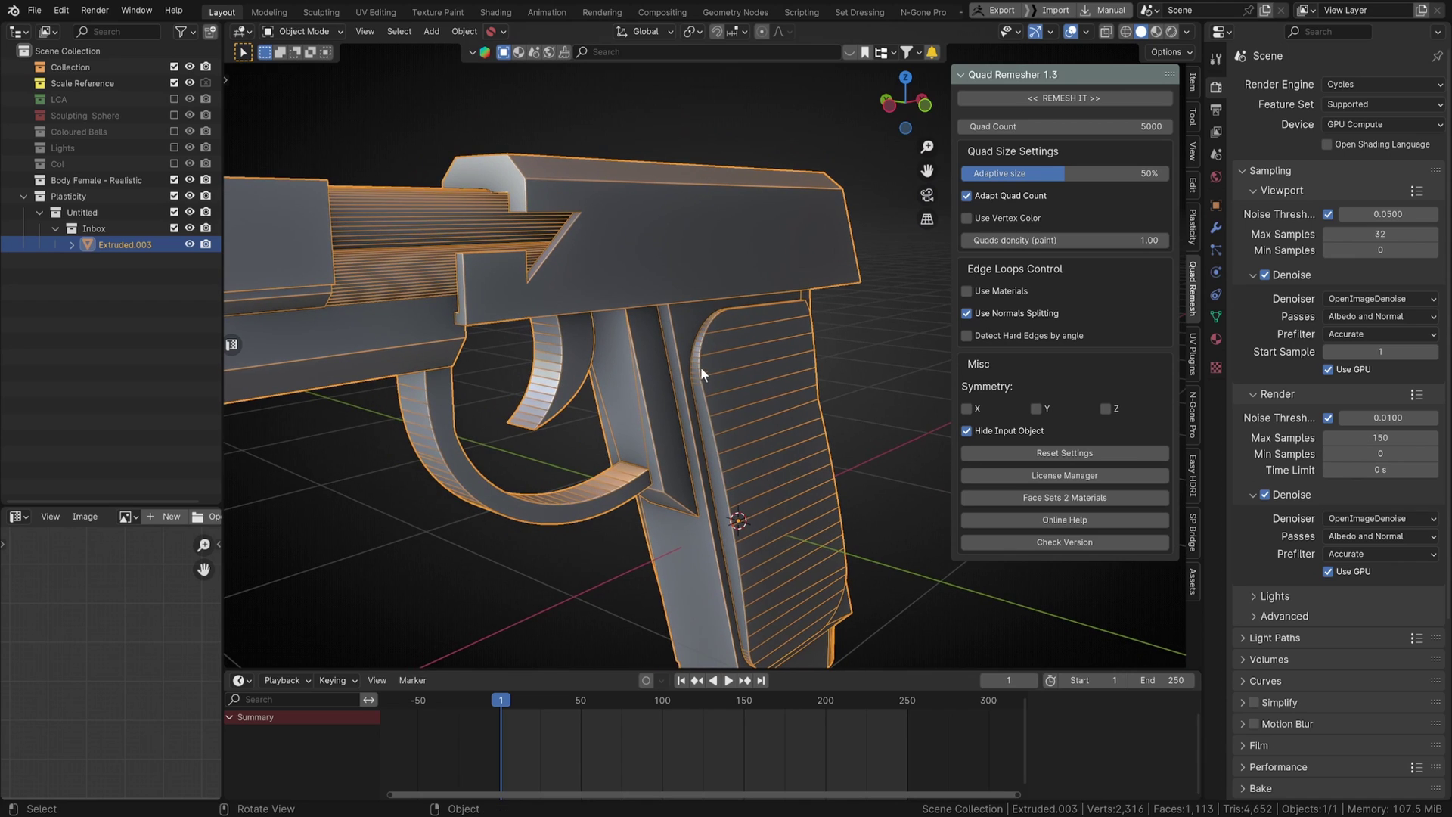
Step: Enable Y symmetry and remesh the pistol with Quad Remesher at a quad count of 5000
middle_drag(702, 292, 782, 271)
click(1035, 409)
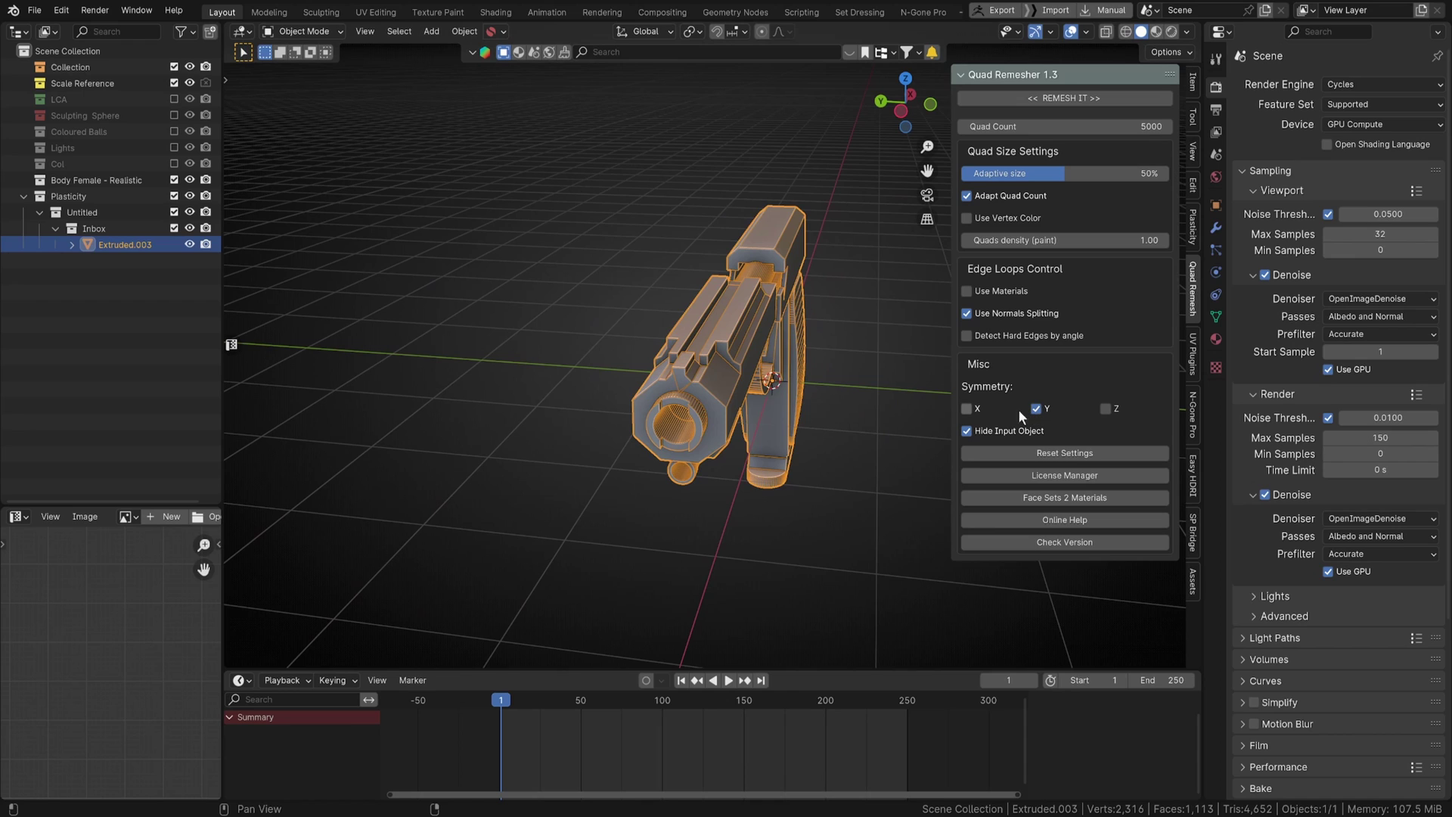
scroll(596, 336, up, 2)
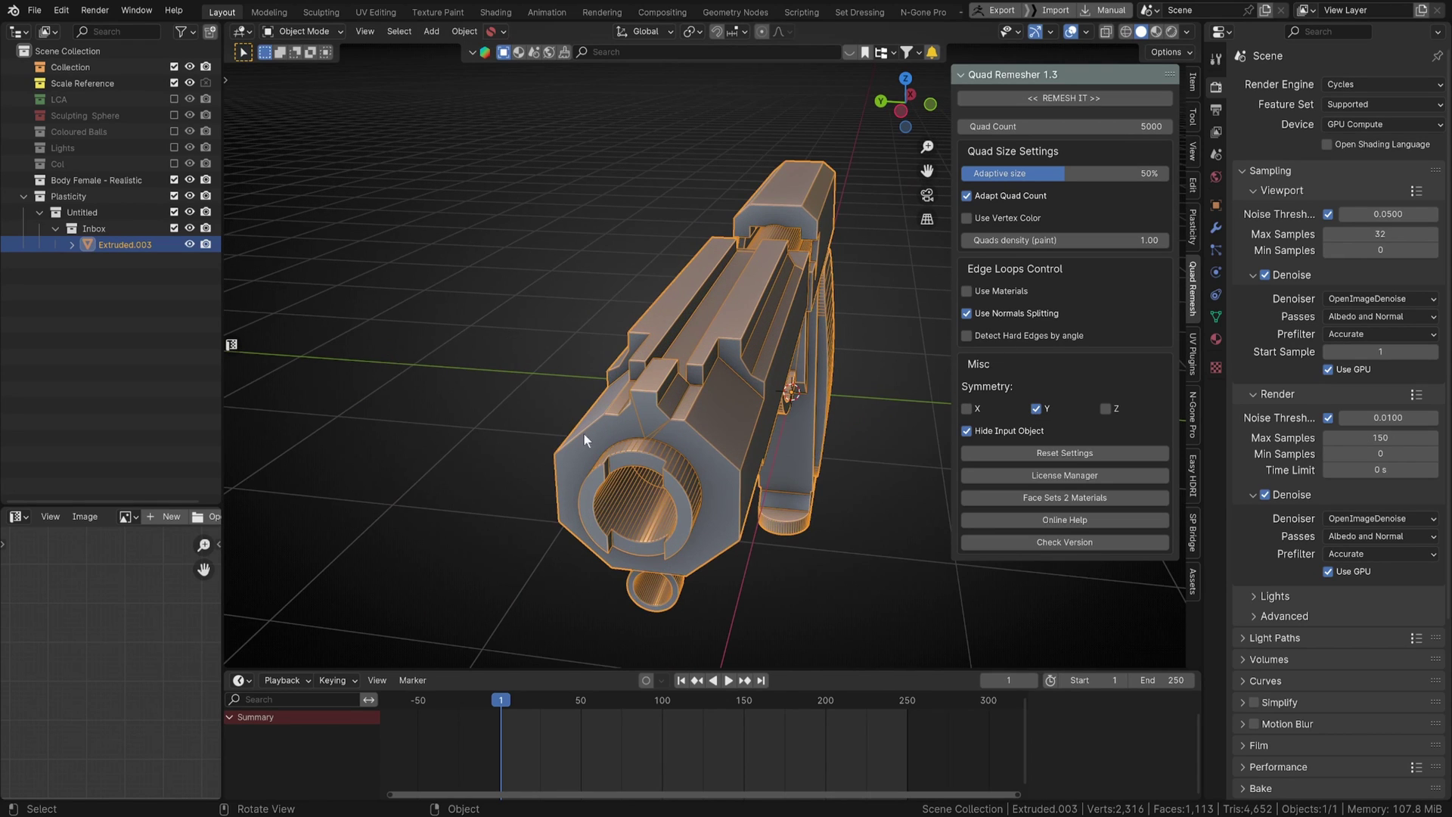
middle_drag(703, 356, 961, 264)
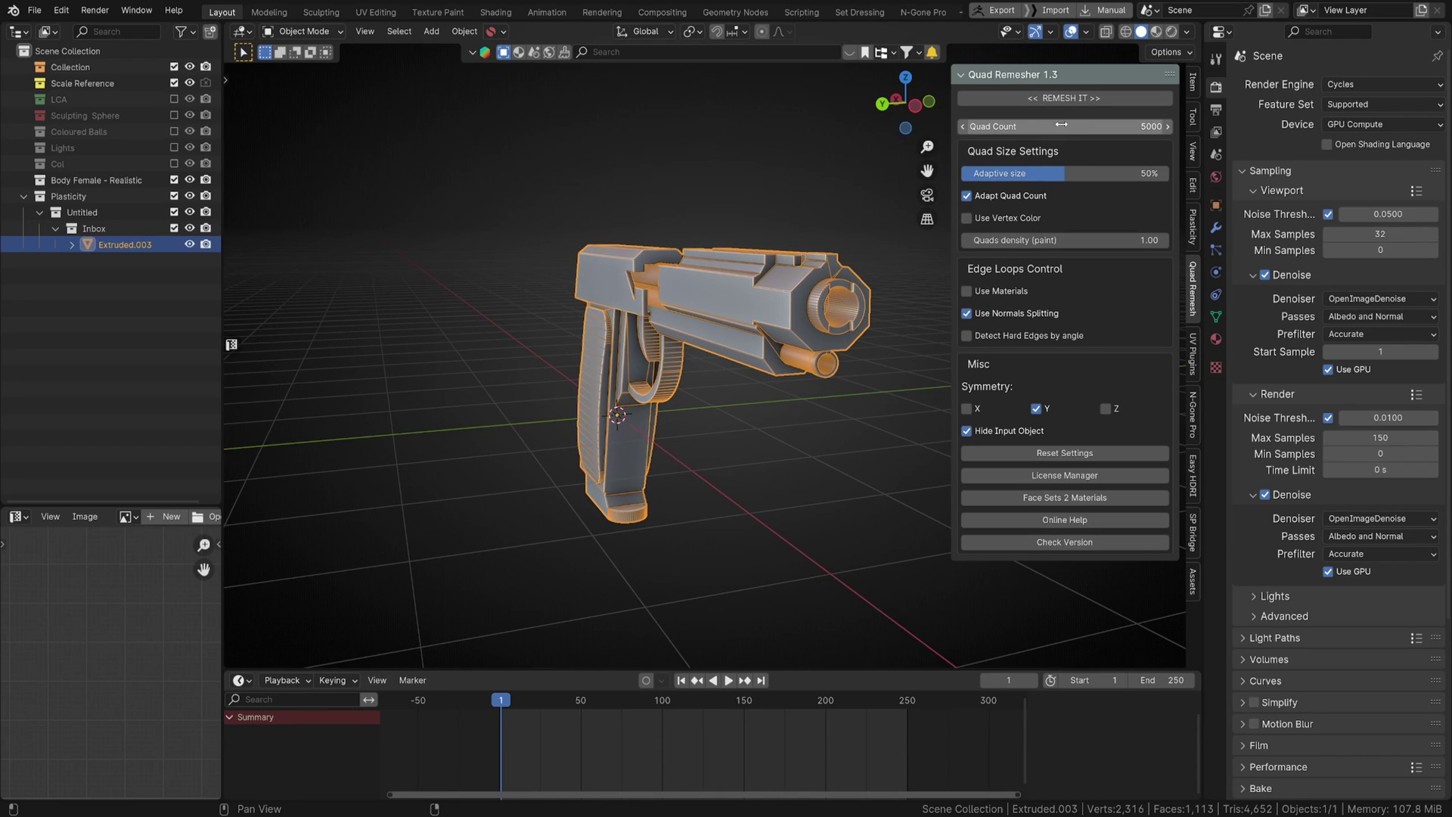
click(1055, 101)
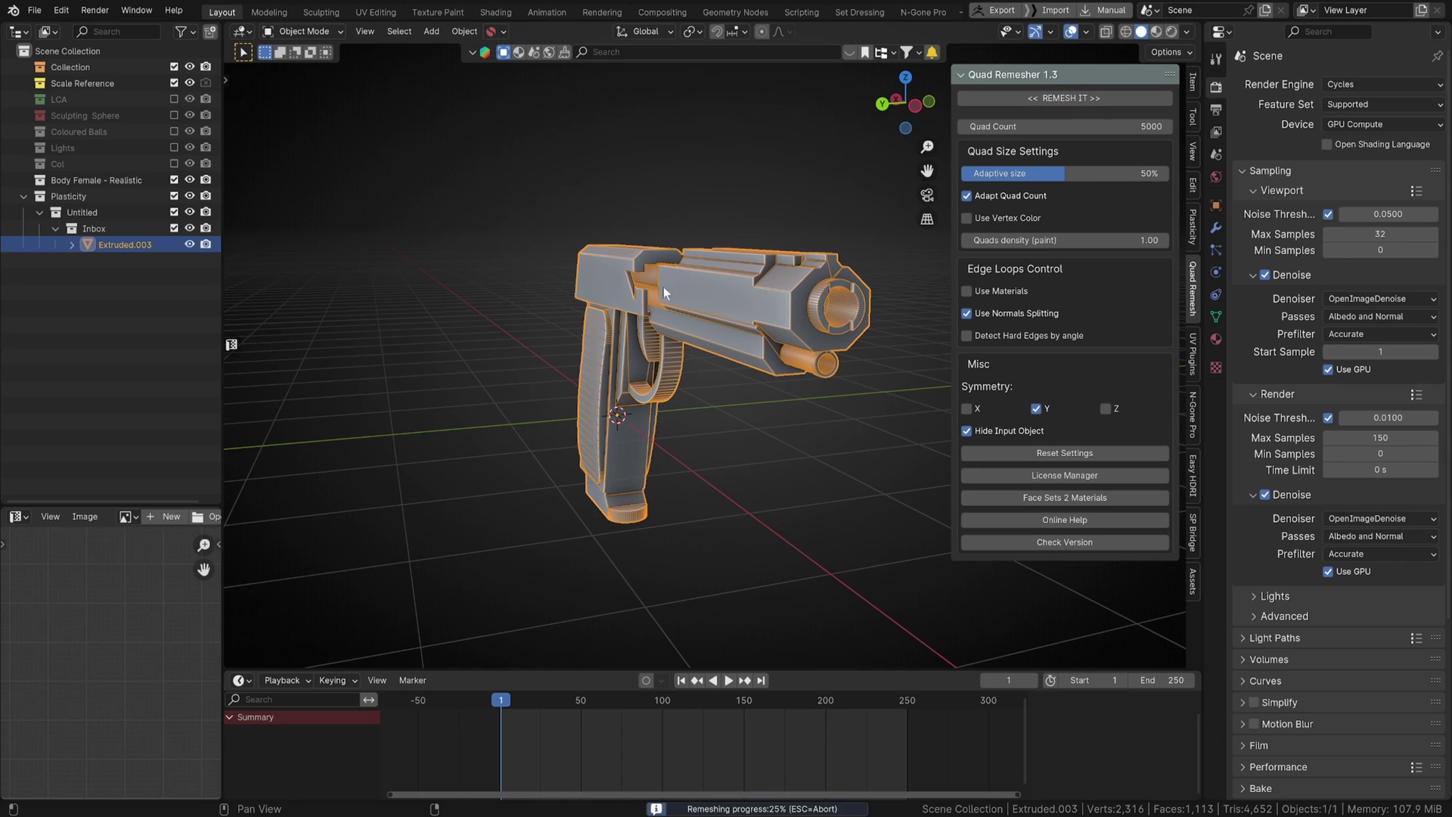
middle_drag(808, 342, 702, 395)
scroll(574, 345, up, 2)
scroll(596, 348, up, 3)
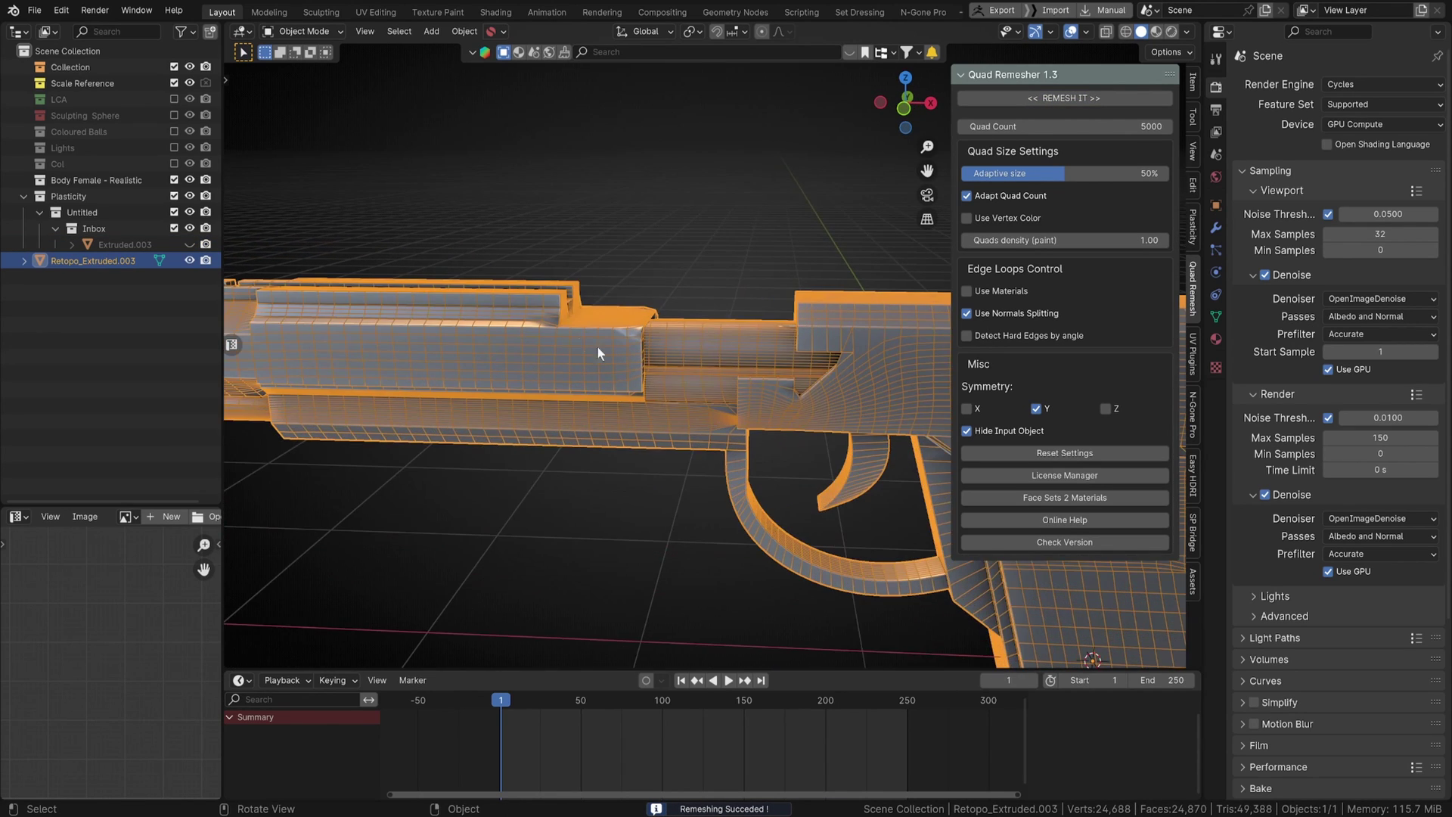
Step: Clear the sharp marking from all edges of the remeshed pistol and return to Object Mode
middle_drag(597, 348, 717, 464)
middle_drag(697, 556, 588, 417)
key(Tab)
scroll(589, 417, up, 3)
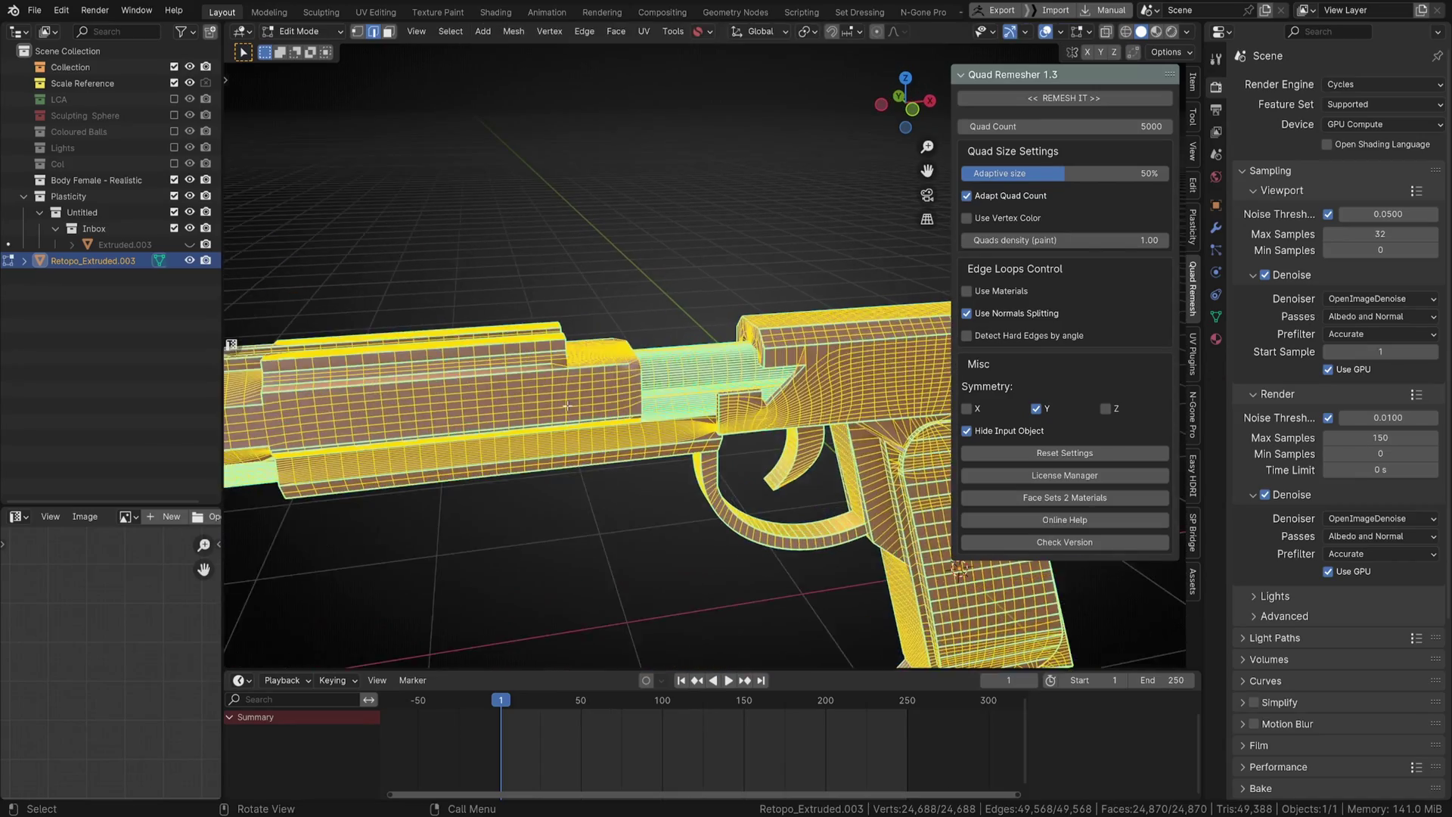
middle_drag(584, 319, 628, 282)
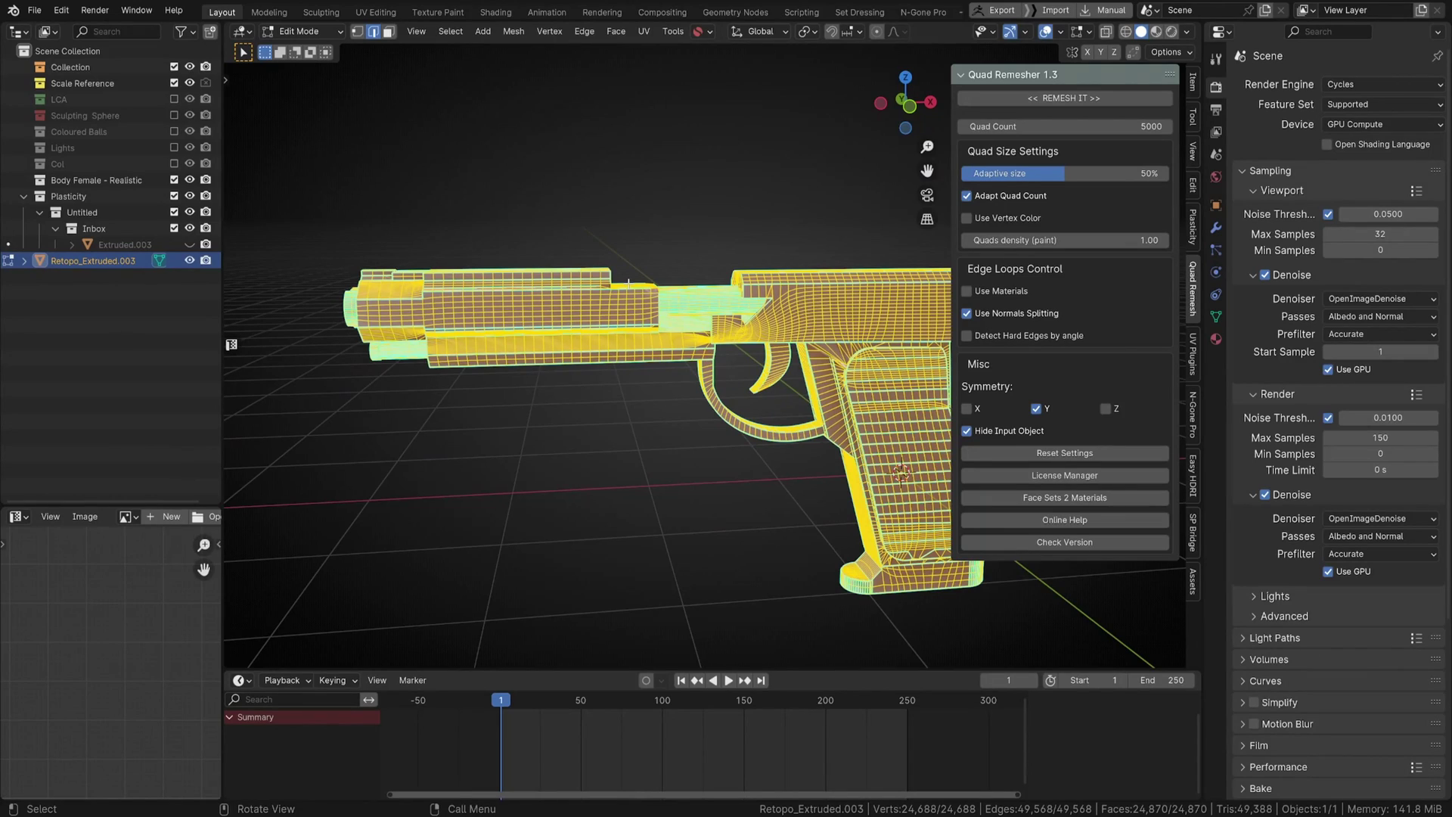
key(m)
key(ctrl+e)
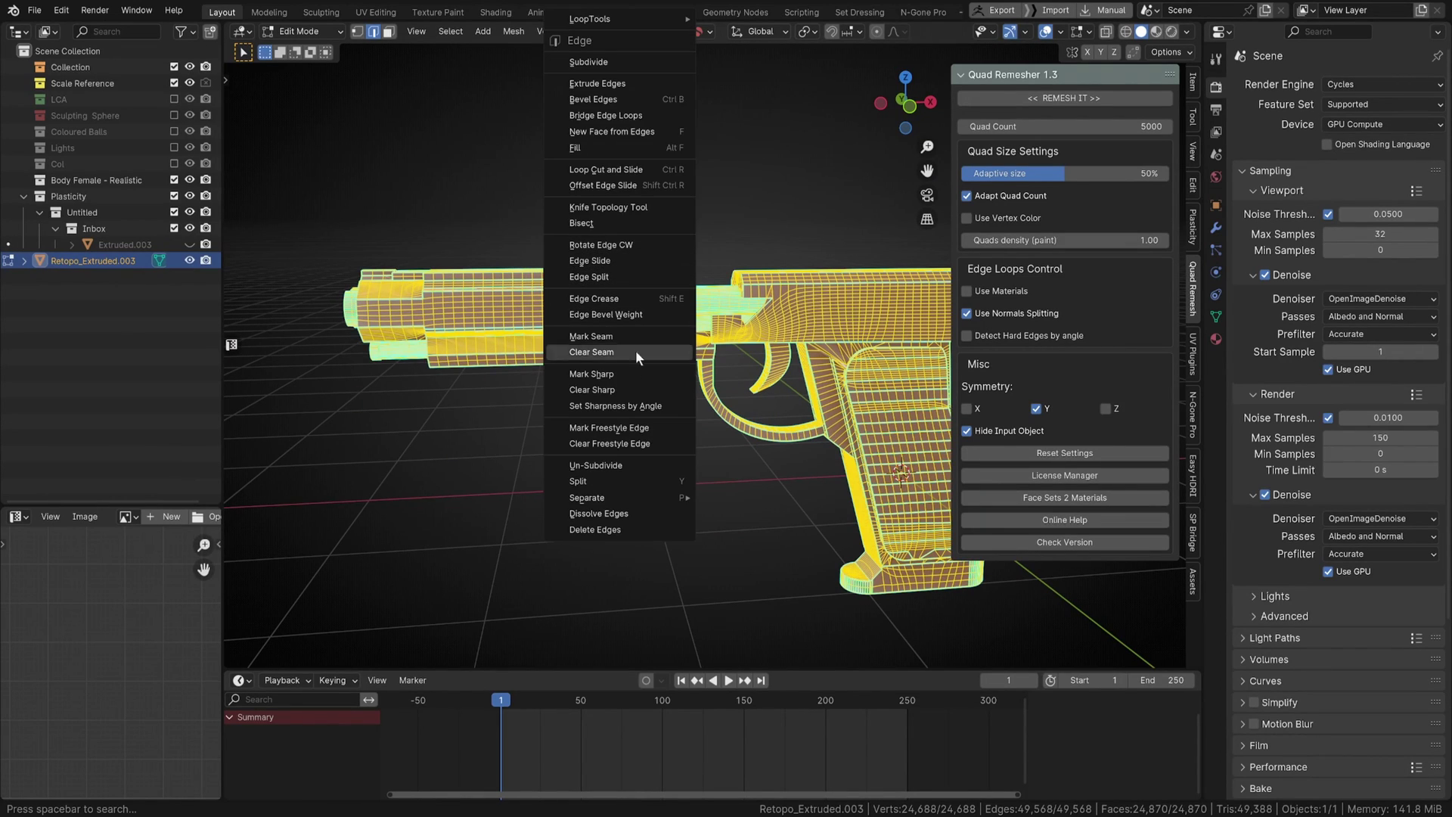
click(622, 389)
key(Tab)
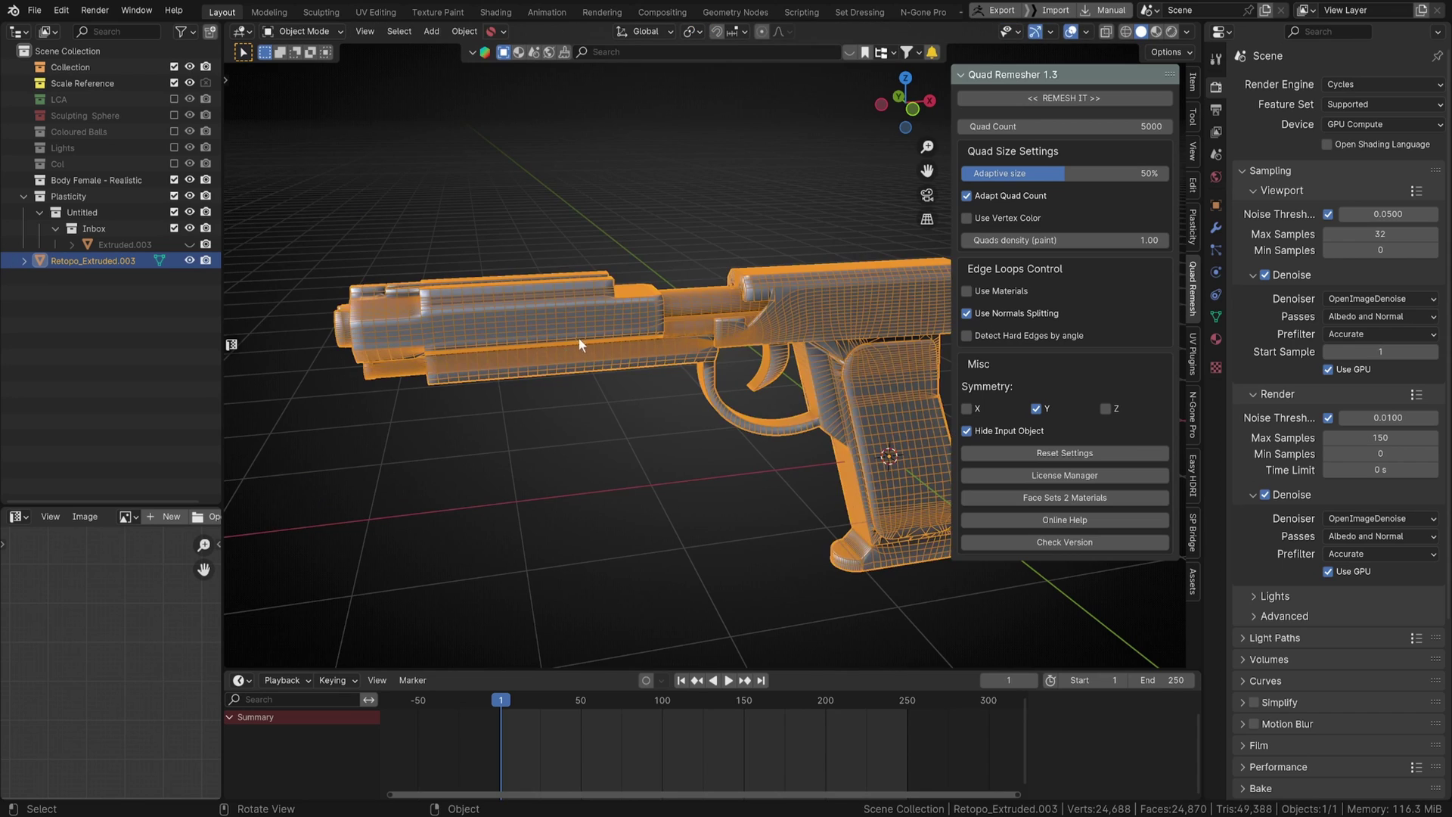
Step: Apply smooth shading to the remeshed pistol and examine the surface around the slide and trigger
right_click(593, 329)
click(593, 329)
middle_drag(590, 347, 555, 316)
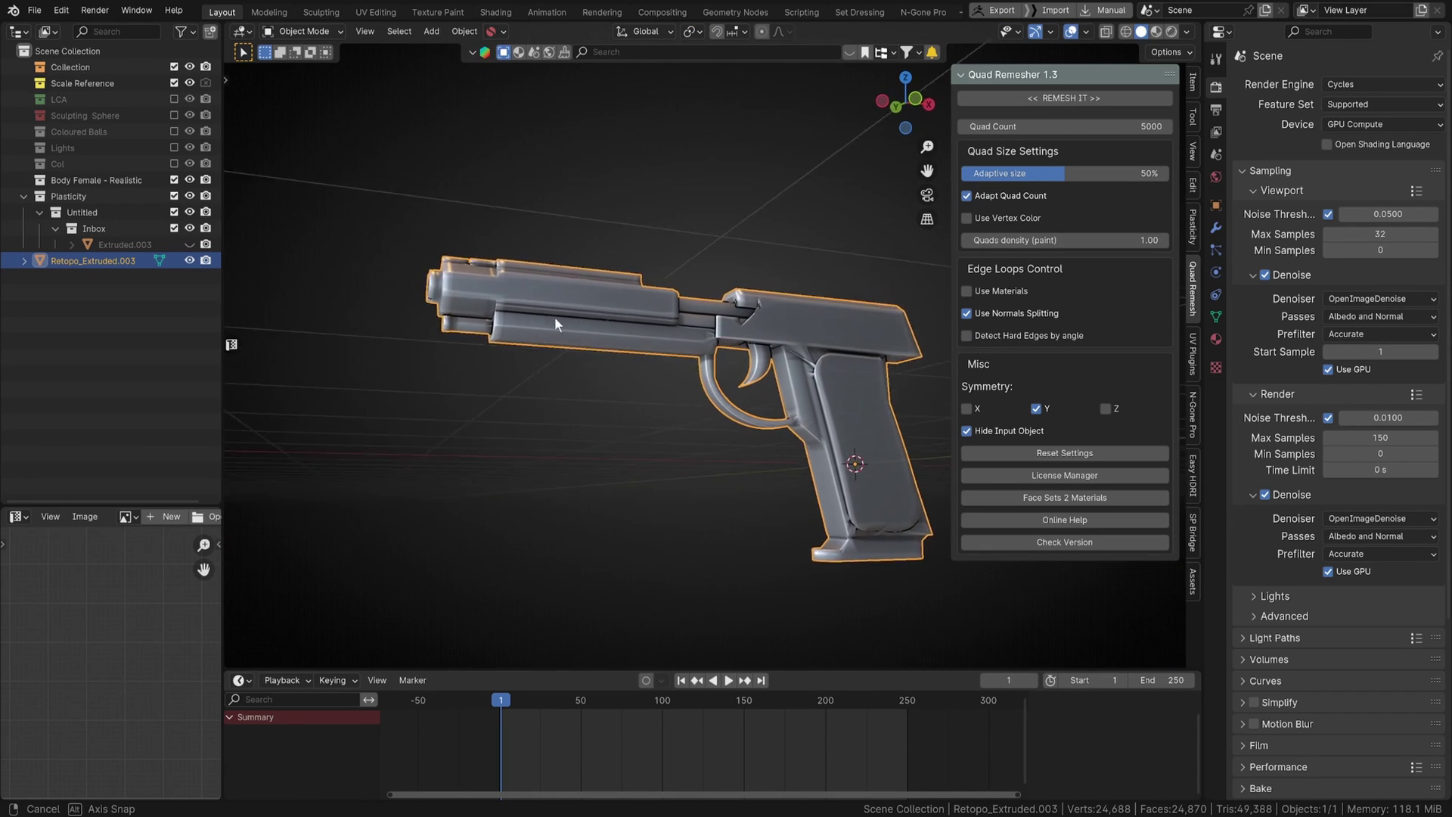
scroll(533, 356, up, 3)
scroll(803, 291, up, 4)
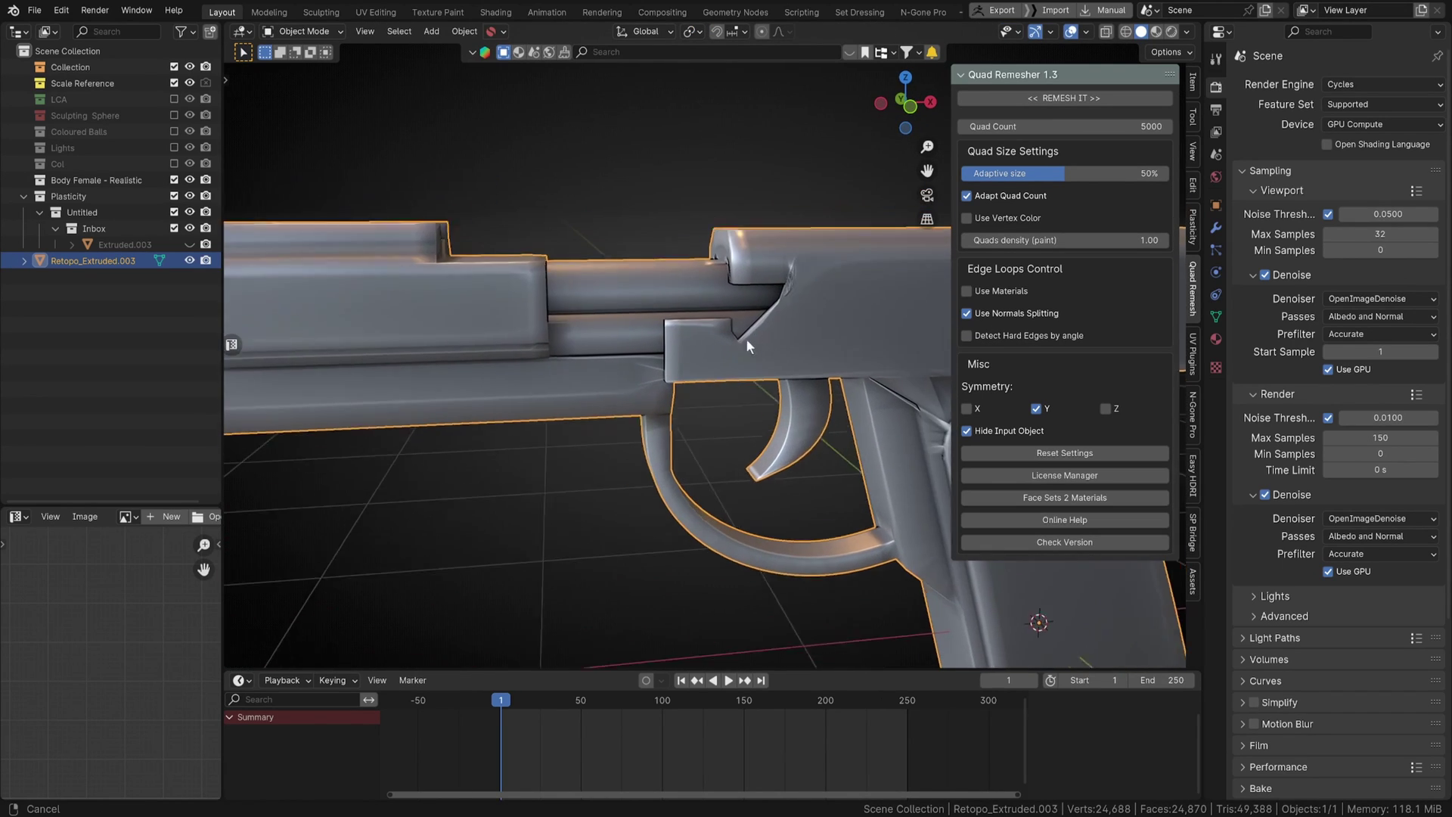
middle_drag(746, 339, 709, 316)
scroll(767, 335, up, 3)
scroll(748, 342, down, 6)
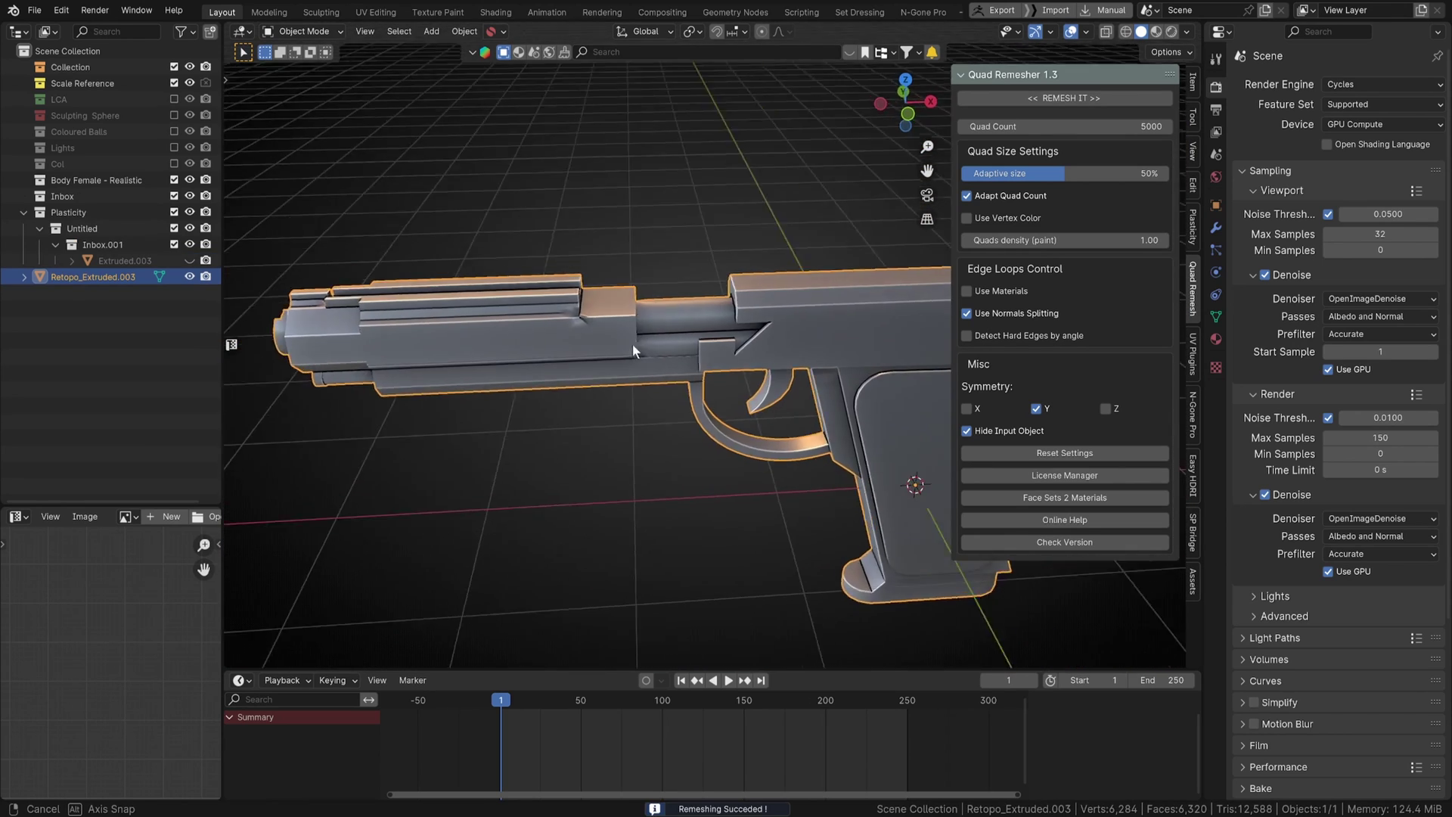
Step: Examine the new quad mesh around the muzzle and briefly show the original pistol for comparison
middle_drag(633, 344, 615, 406)
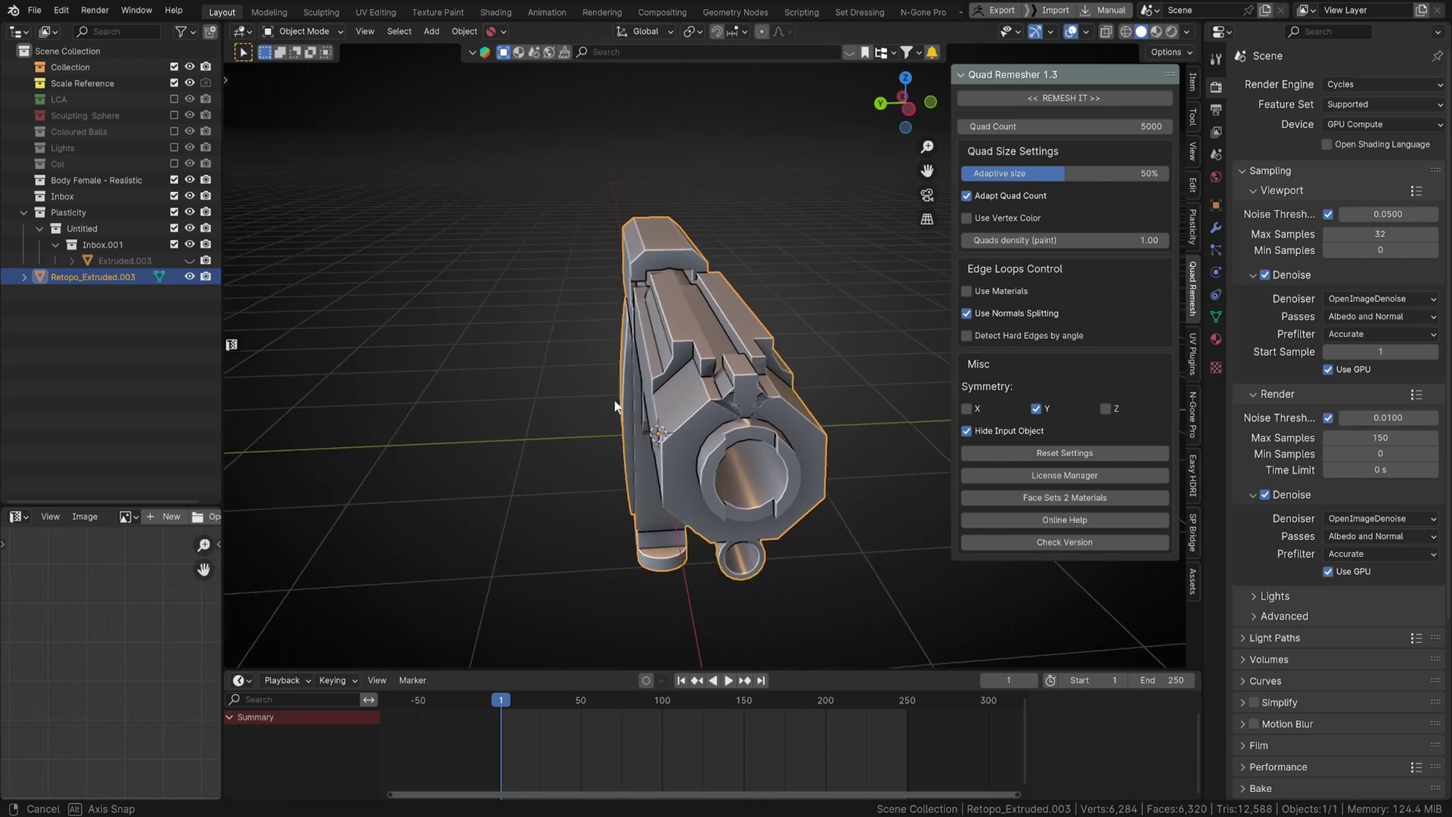
scroll(756, 469, up, 4)
middle_drag(757, 470, 746, 470)
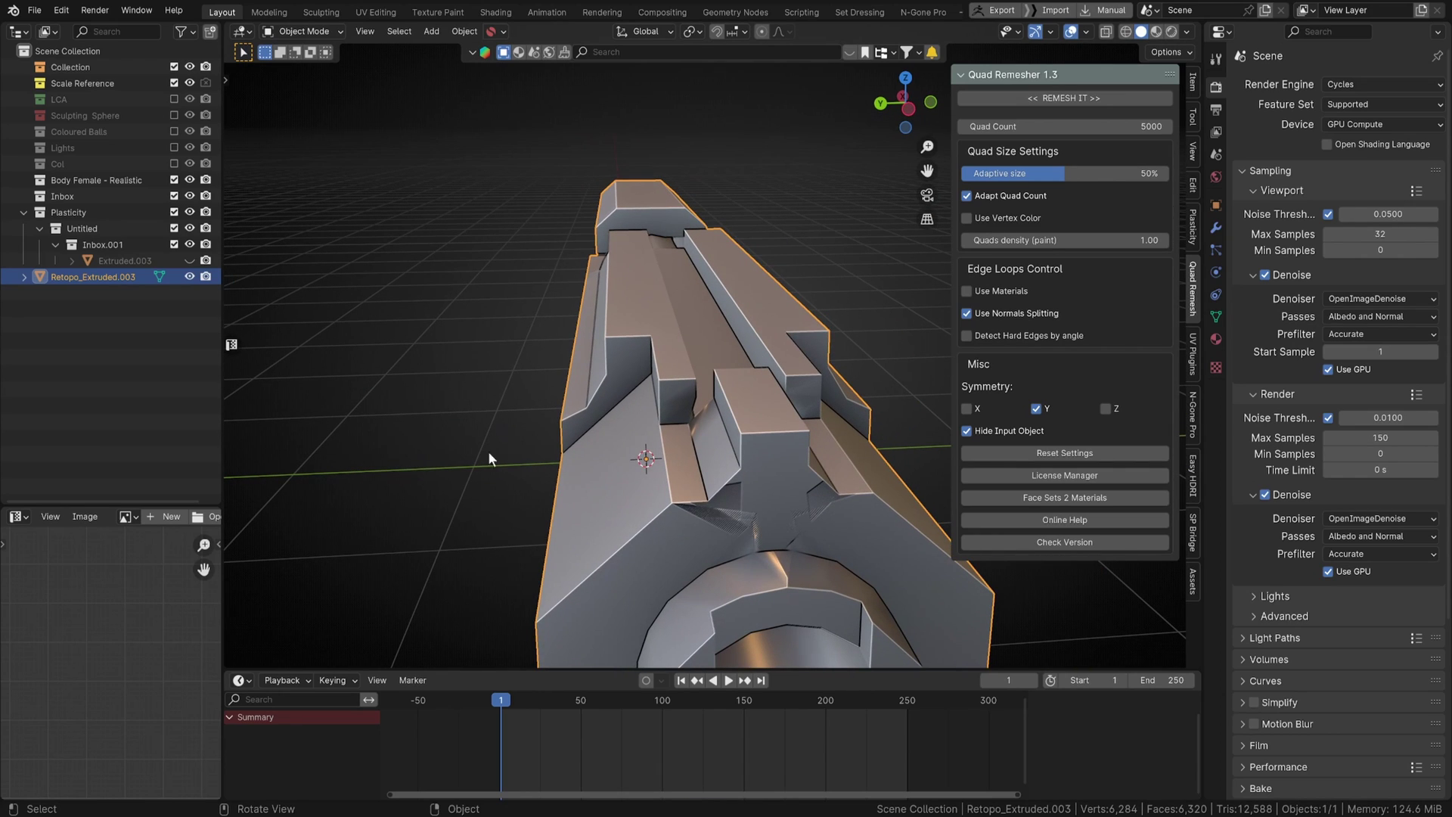
click(189, 261)
click(189, 261)
Step: Clear the sharp marking from all edges of the new retopologized pistol in Edit Mode
middle_drag(817, 325, 738, 351)
middle_drag(648, 347, 621, 315)
key(Tab)
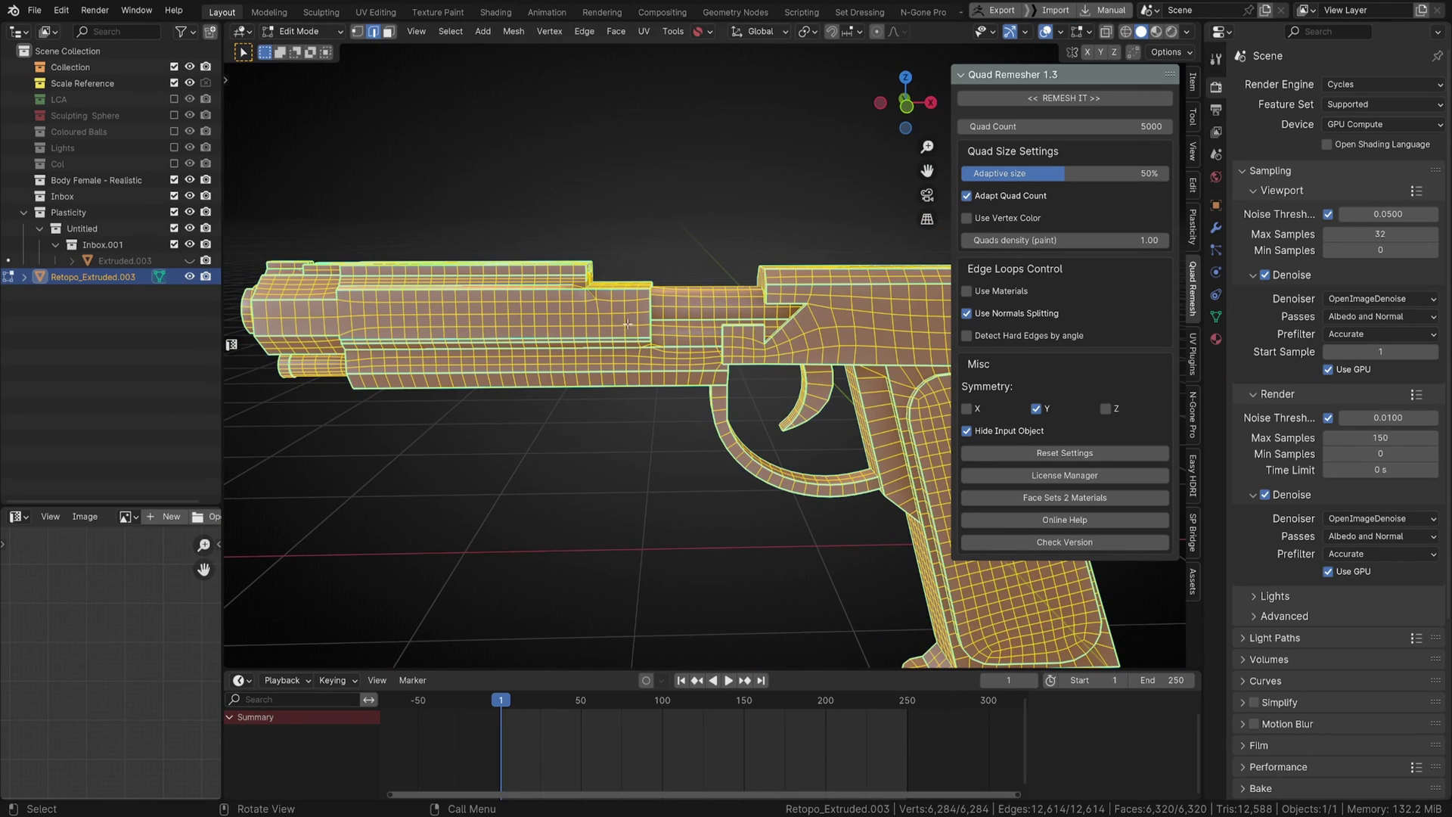
key(ctrl+e)
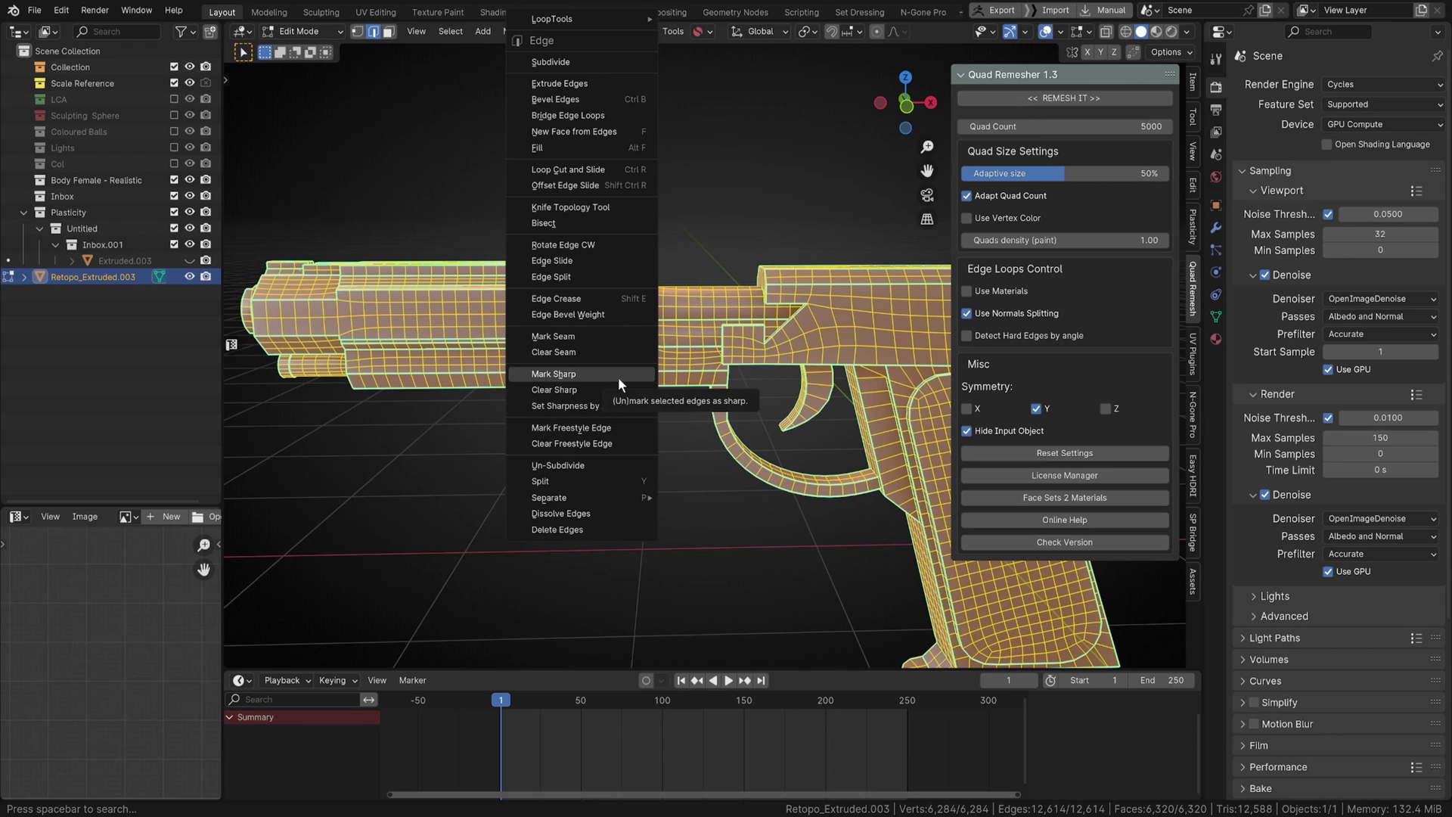
click(618, 386)
scroll(618, 387, down, 1)
middle_drag(618, 387, 628, 387)
key(ctrl+Tab)
click(596, 349)
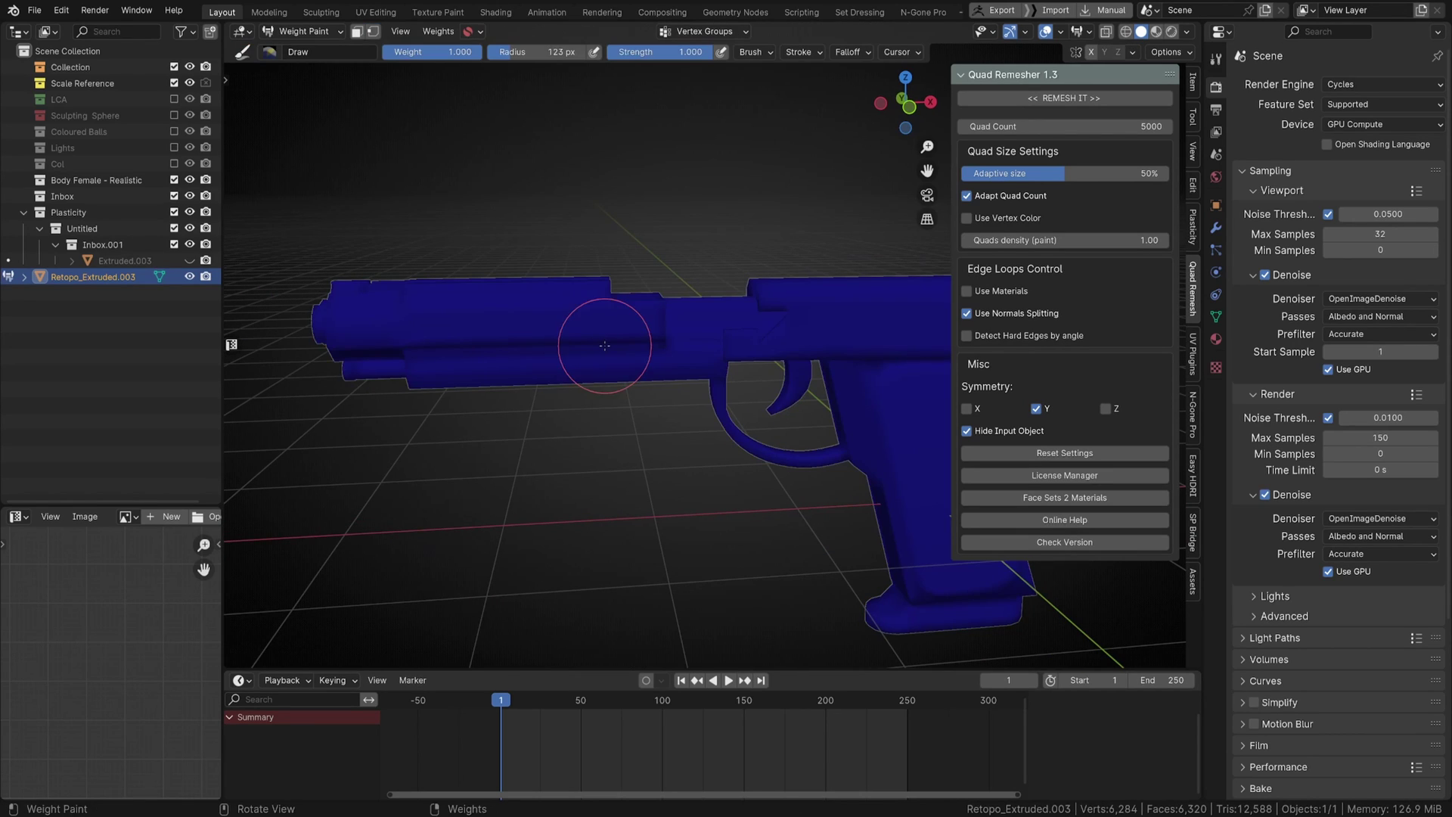
key(Tab)
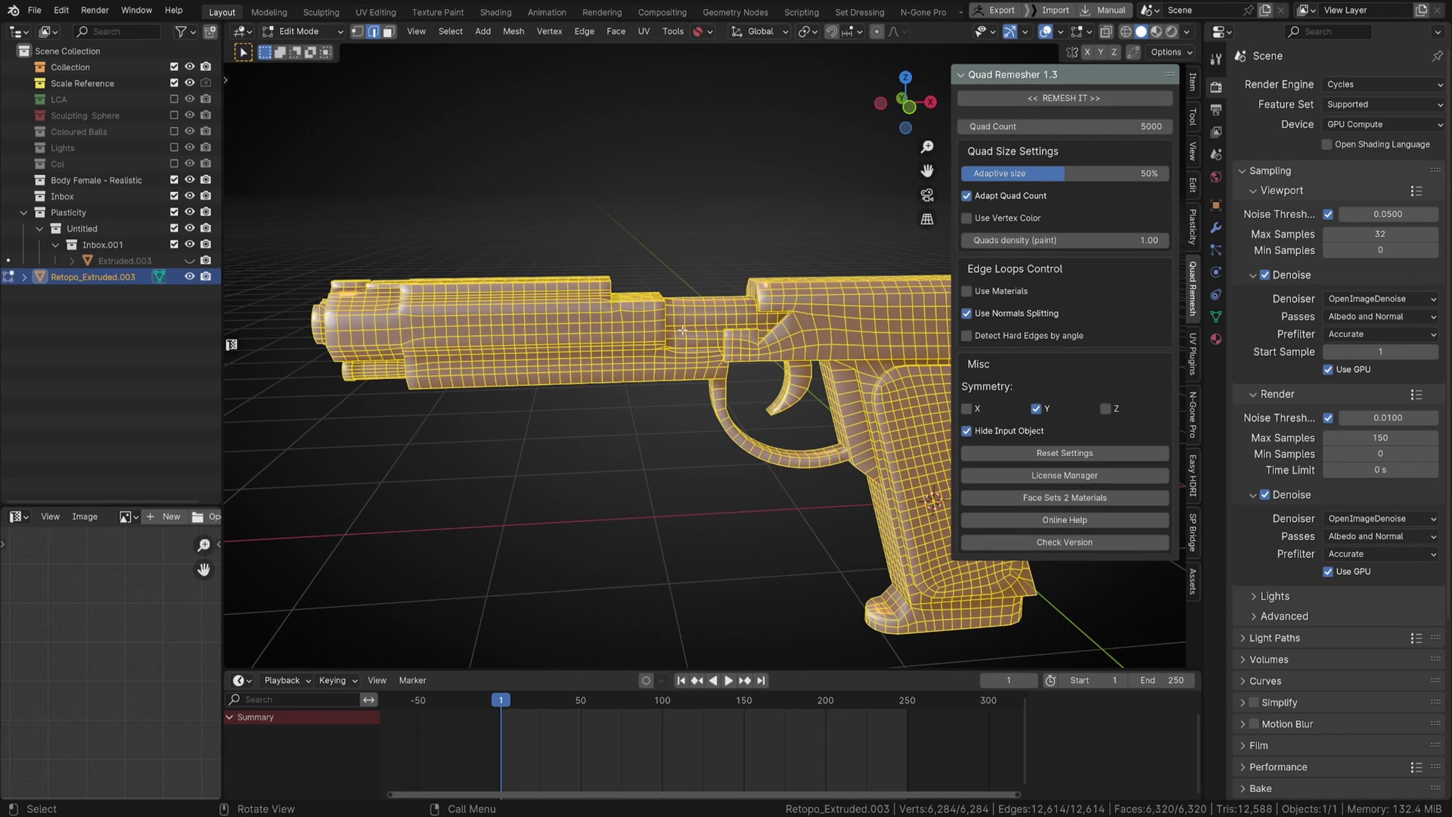
Step: Return the retopologized pistol to Object Mode and add a Subdivision modifier at level 3
key(ctrl+Tab)
click(526, 329)
middle_drag(625, 341, 657, 347)
key(ctrl+3)
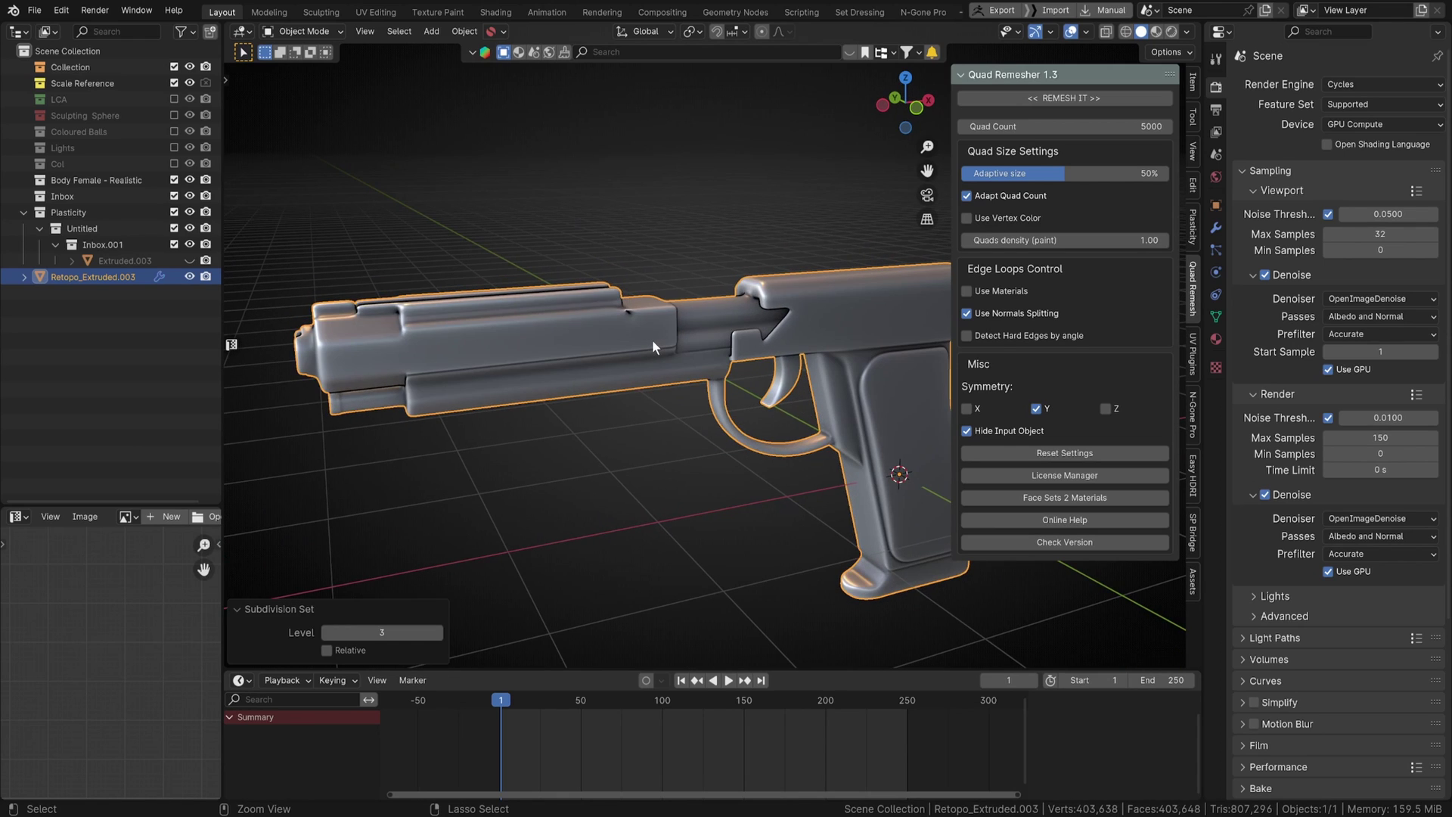
Step: Inspect the subdivided pistol in an uncluttered view and show its Subdivision modifier settings
middle_drag(652, 339, 567, 328)
scroll(649, 297, up, 3)
mouse_move(649, 296)
middle_down()
mouse_move(670, 286)
mouse_move(610, 356)
mouse_move(670, 333)
mouse_move(601, 297)
mouse_move(731, 268)
mouse_move(681, 303)
mouse_move(351, 385)
mouse_move(804, 358)
mouse_move(593, 349)
mouse_move(673, 297)
middle_up()
scroll(625, 330, up, 3)
key(n)
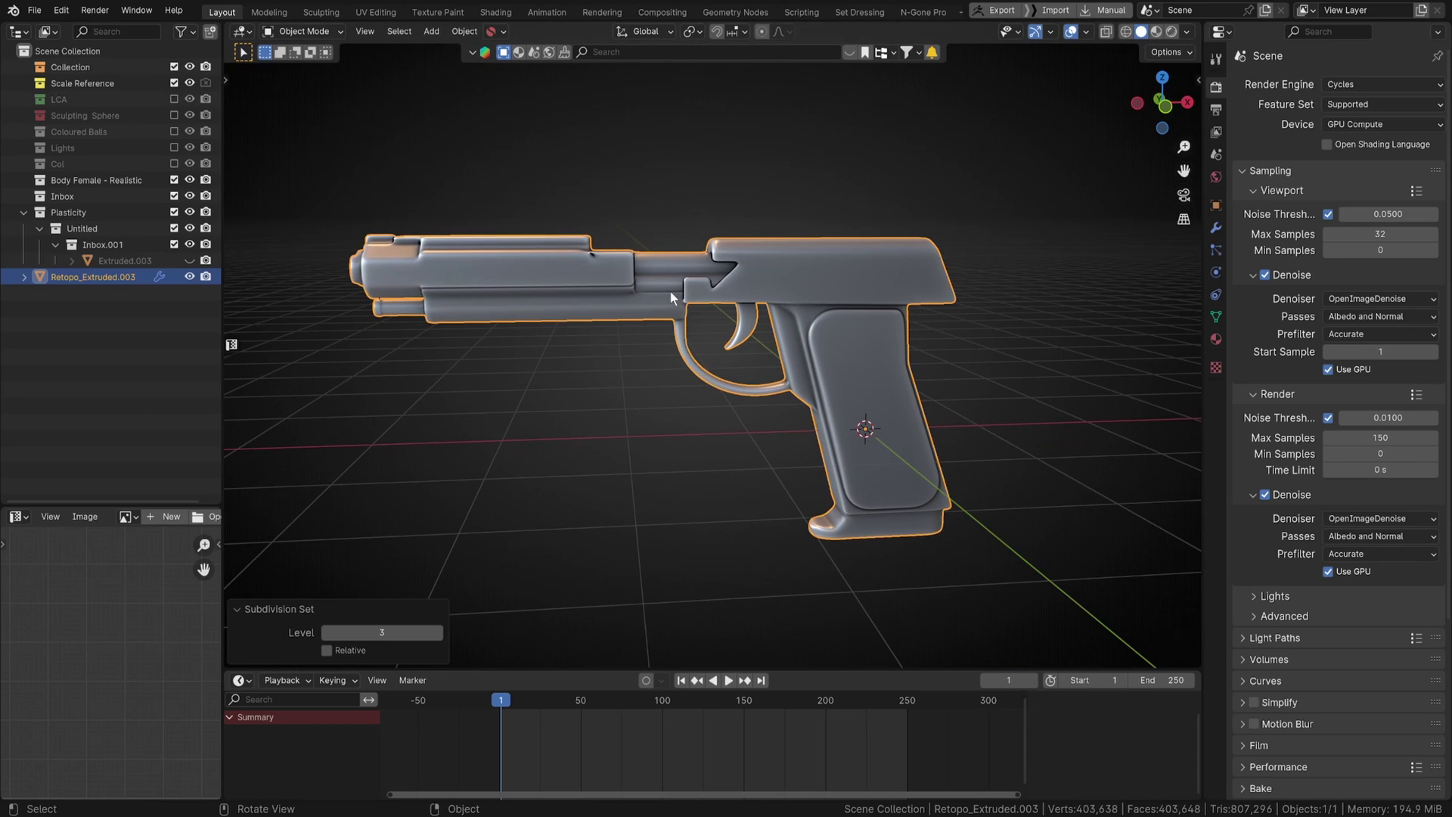
click(1215, 229)
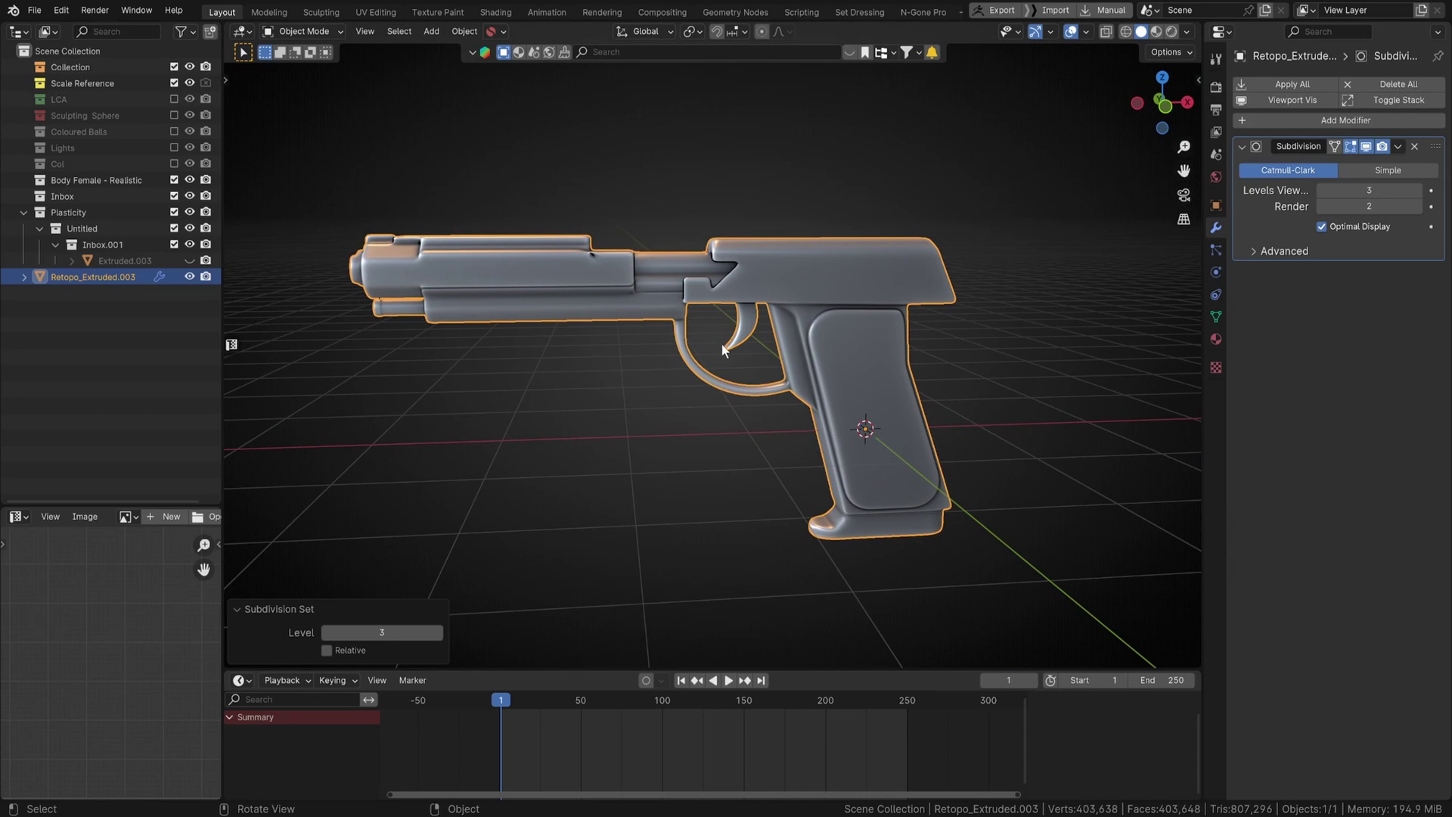
Step: In Edit Mode, select two vertical face strips, one column apart, on the side of the pistol's muzzle block
mouse_move(723, 345)
shift+middle_down()
mouse_move(776, 371)
mouse_move(737, 357)
shift+middle_up()
scroll(749, 359, up, 2)
middle_drag(446, 347, 599, 395)
click(472, 360)
scroll(472, 361, up, 3)
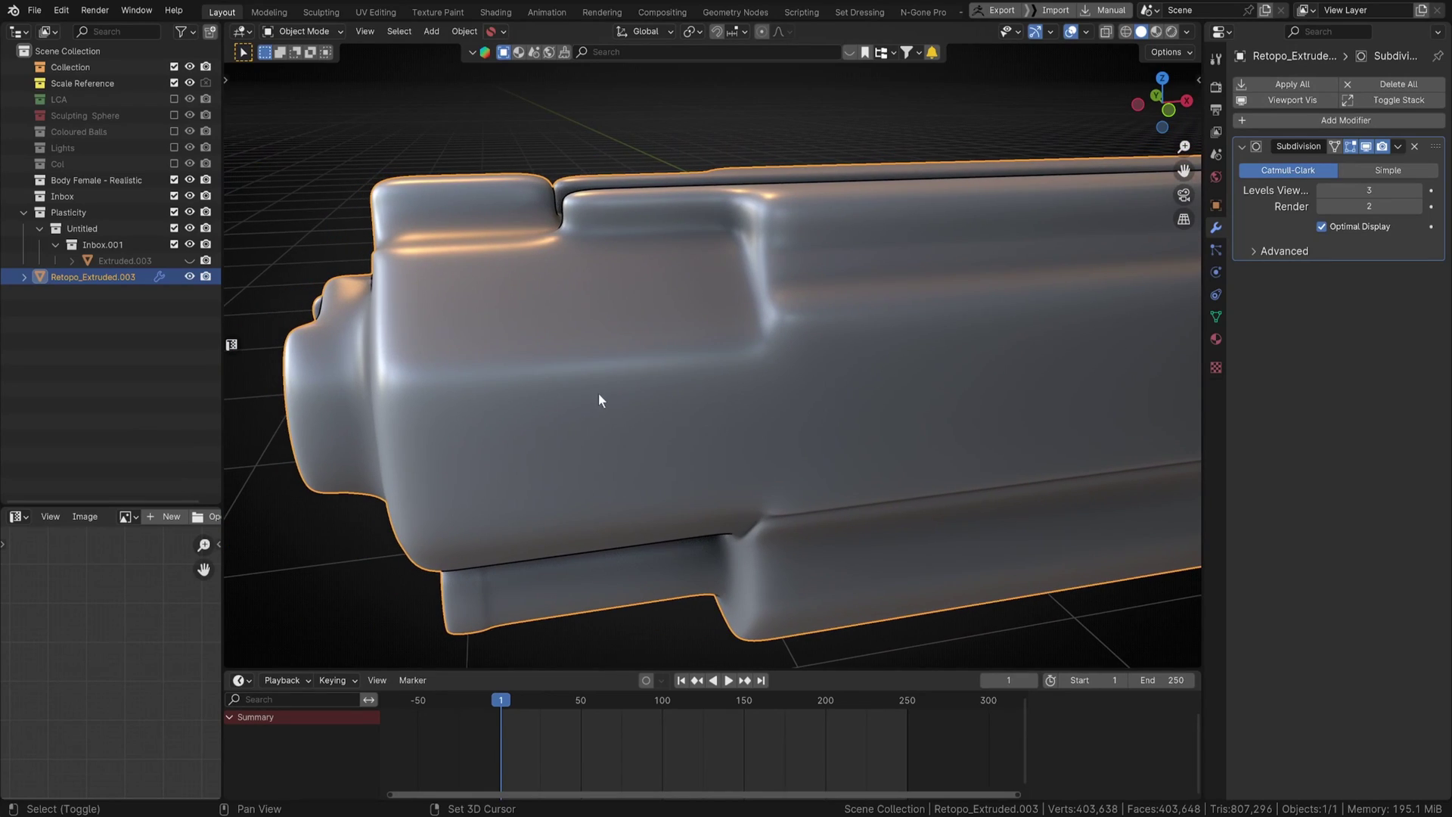
scroll(488, 342, down, 3)
key(Tab)
click(542, 293)
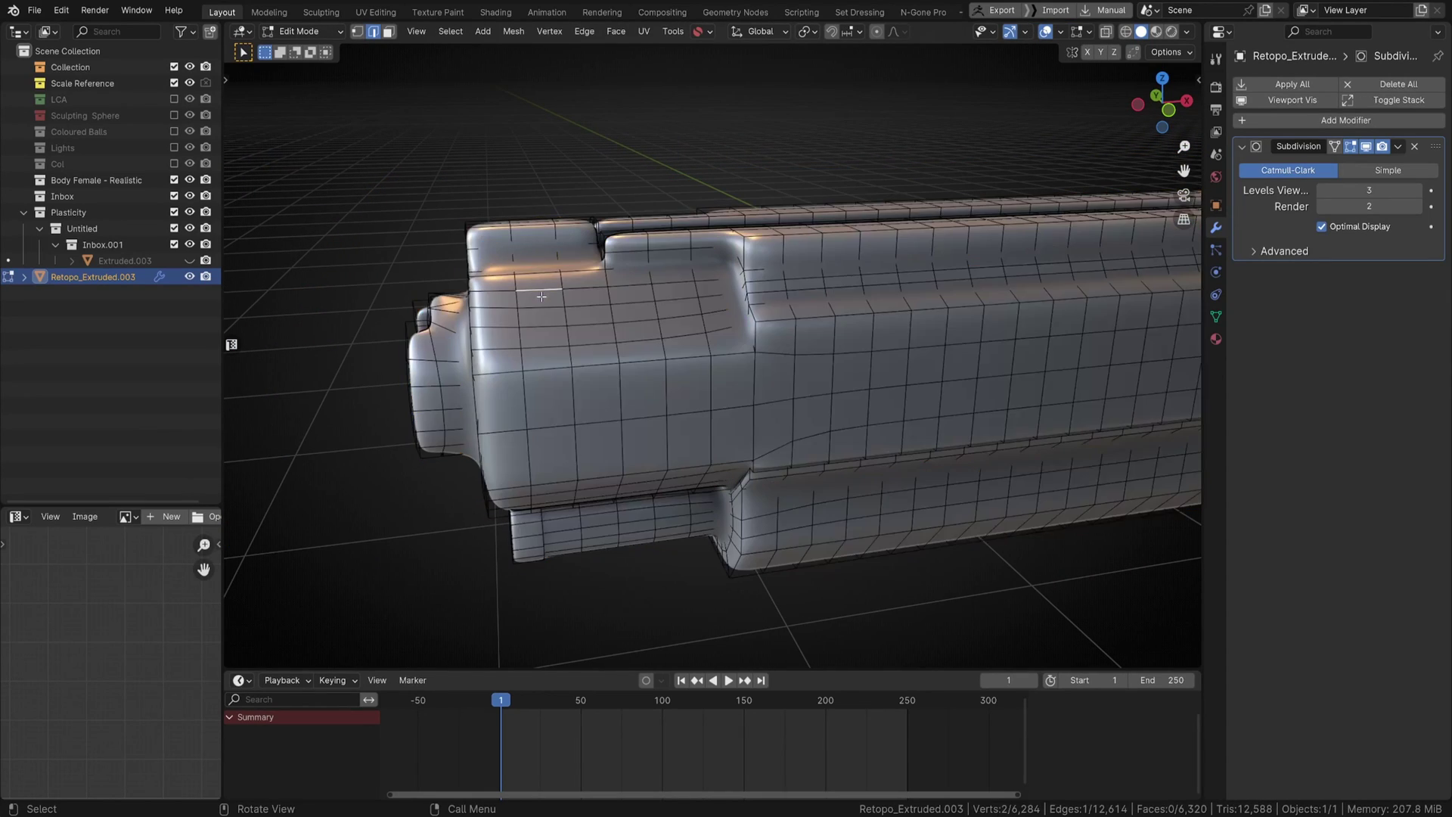
key(3)
click(543, 305)
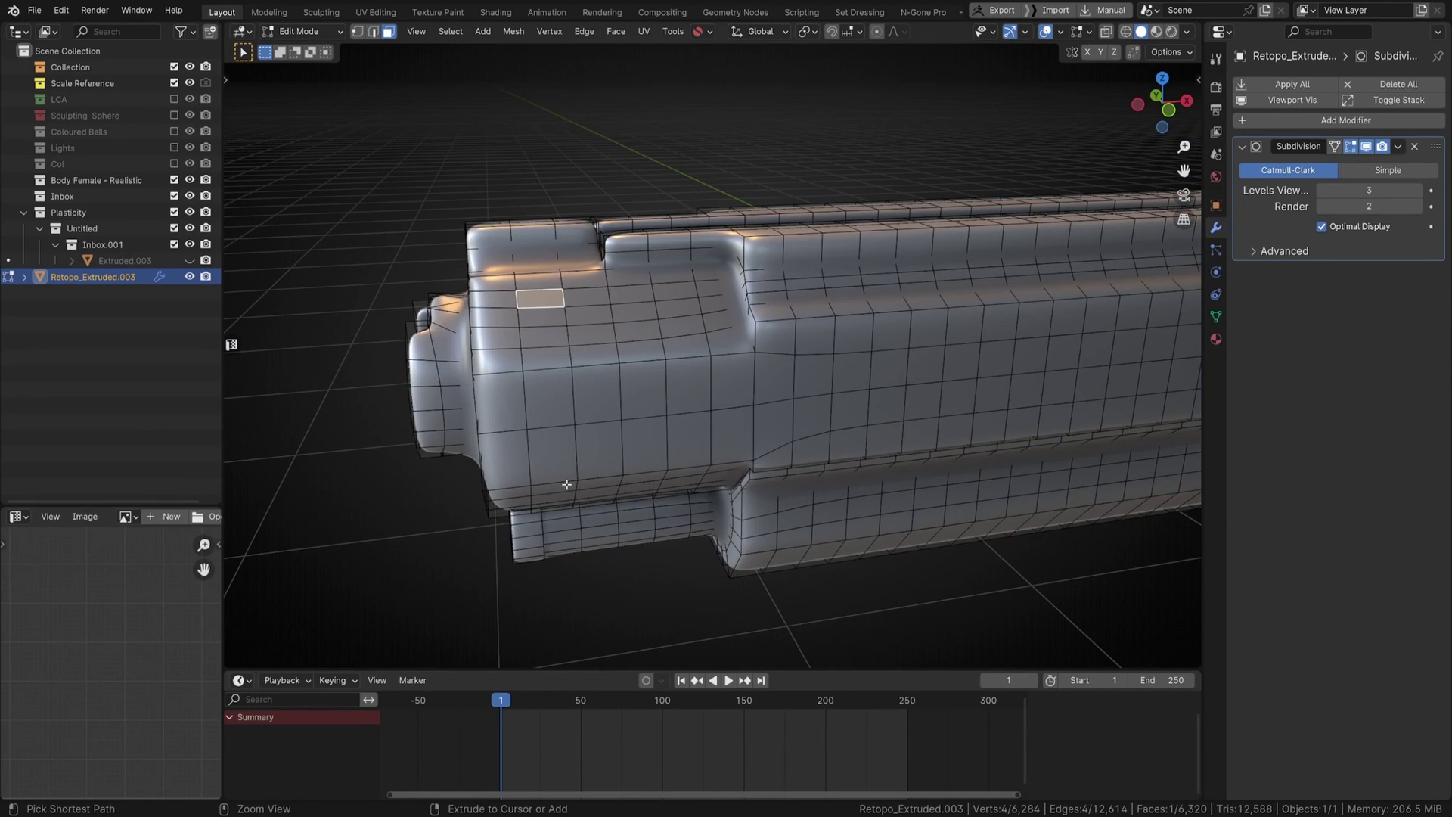
ctrl+click(563, 463)
shift+click(639, 290)
ctrl+click(650, 434)
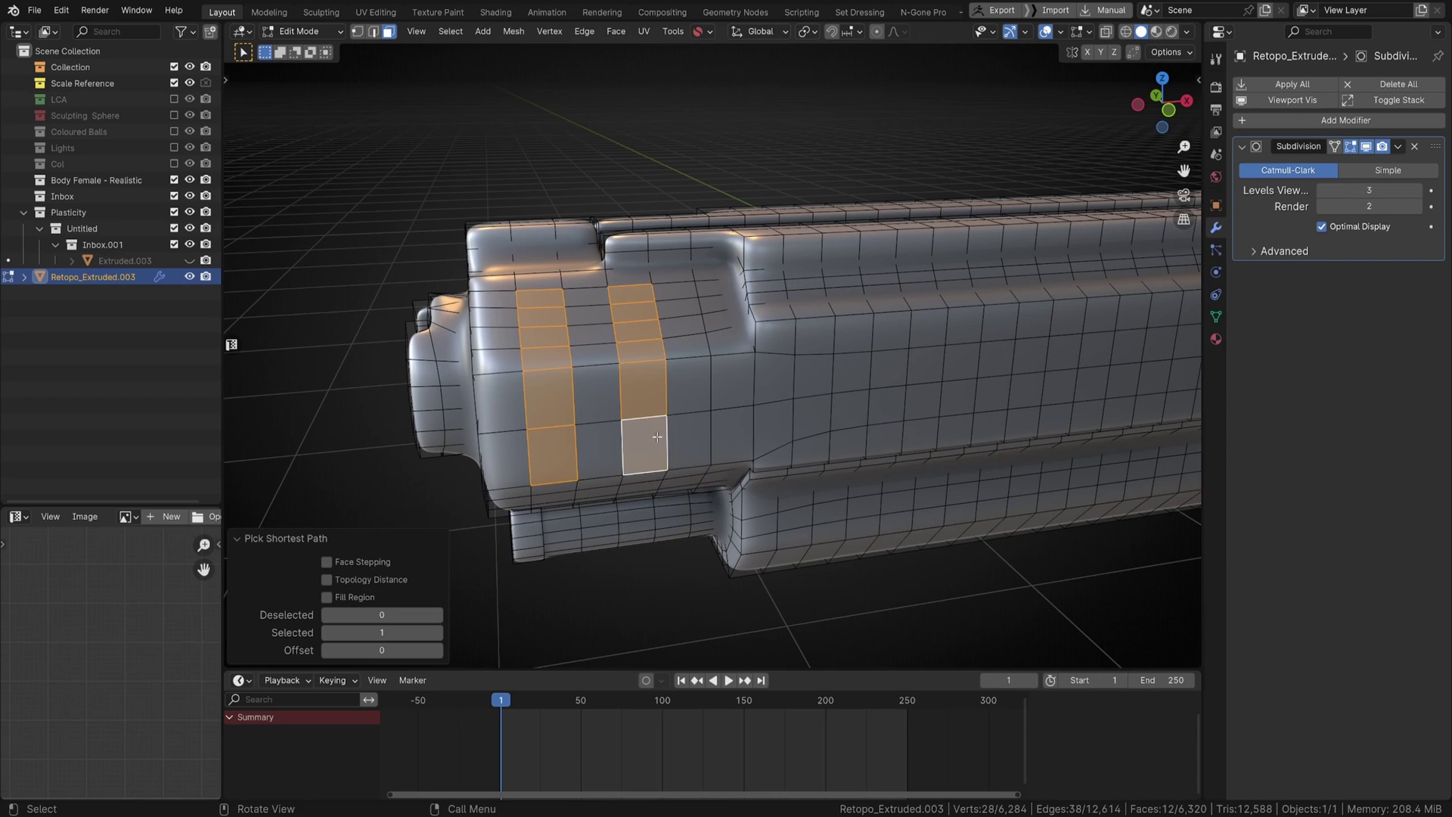
middle_drag(651, 434, 732, 256)
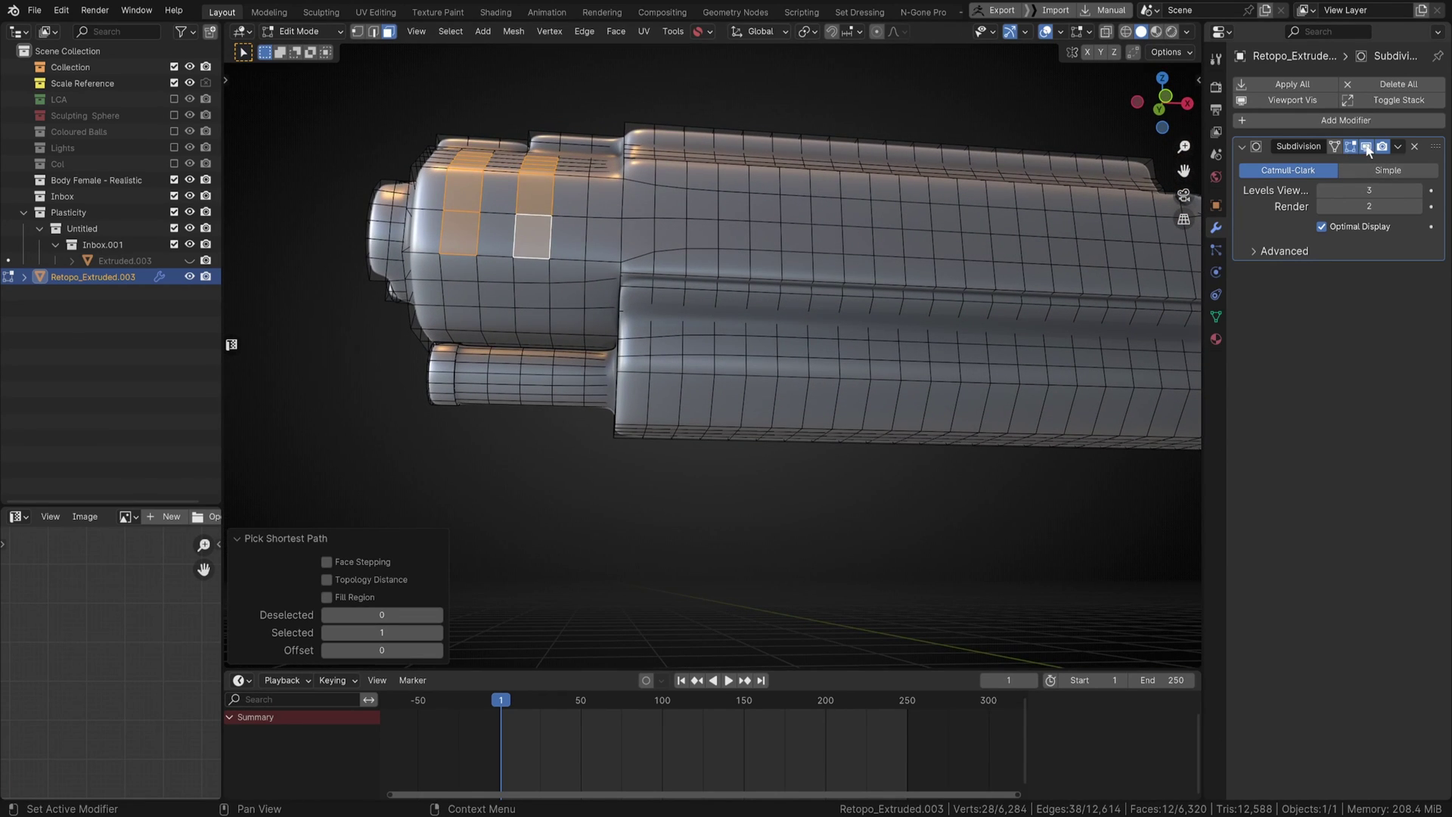
Step: With the subdivision preview temporarily hidden, add nine alternating face strips along the lower barrel housing to the selection
click(1367, 146)
shift+click(675, 293)
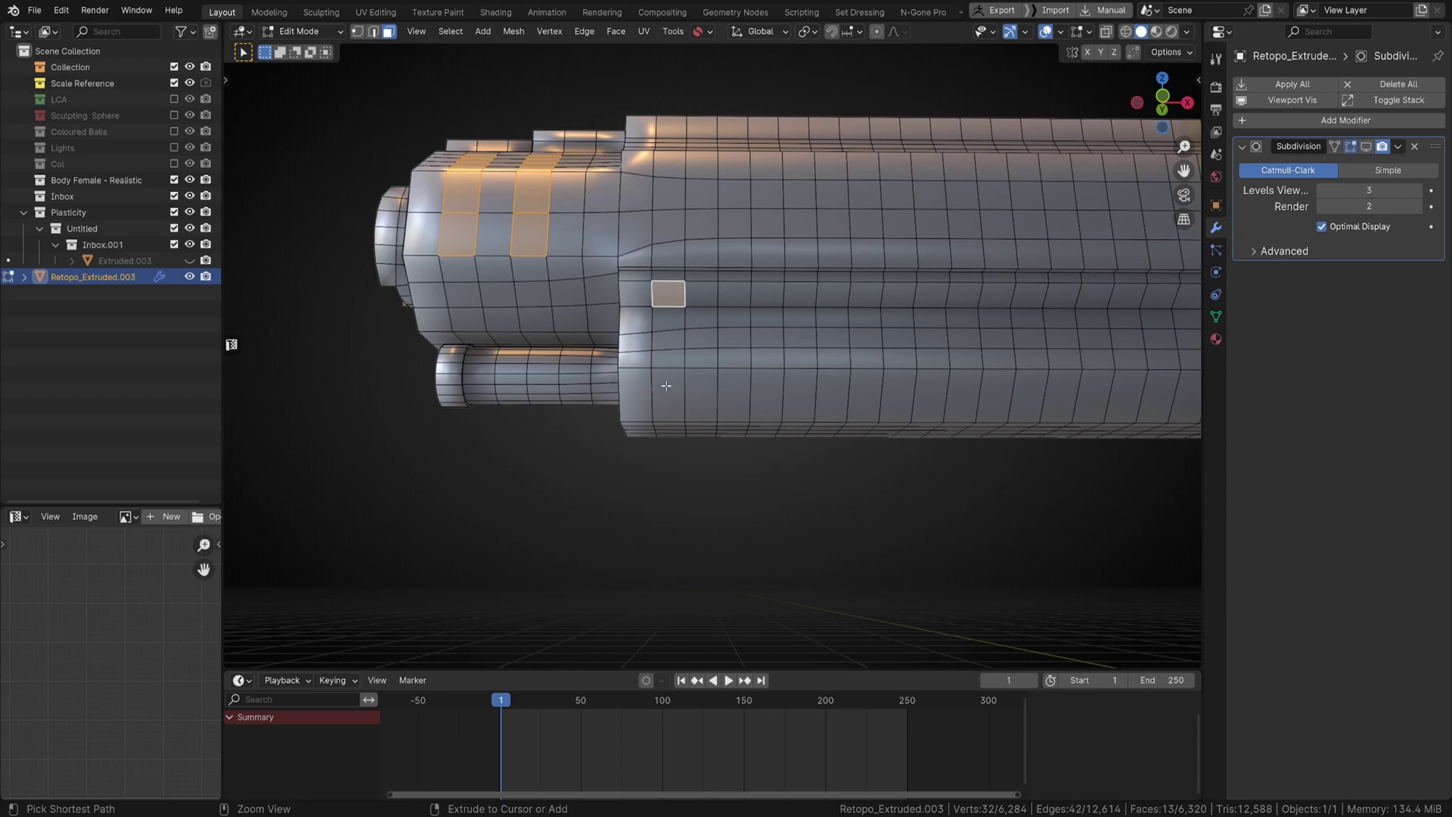
ctrl+click(666, 392)
shift+click(741, 300)
ctrl+click(733, 395)
shift+middle_drag(810, 298, 665, 311)
shift+click(655, 307)
ctrl+click(652, 405)
shift+click(785, 306)
ctrl+click(784, 407)
shift+click(754, 319)
shift+middle_drag(805, 340, 680, 351)
ctrl+click(754, 418)
shift+click(697, 316)
ctrl+click(695, 415)
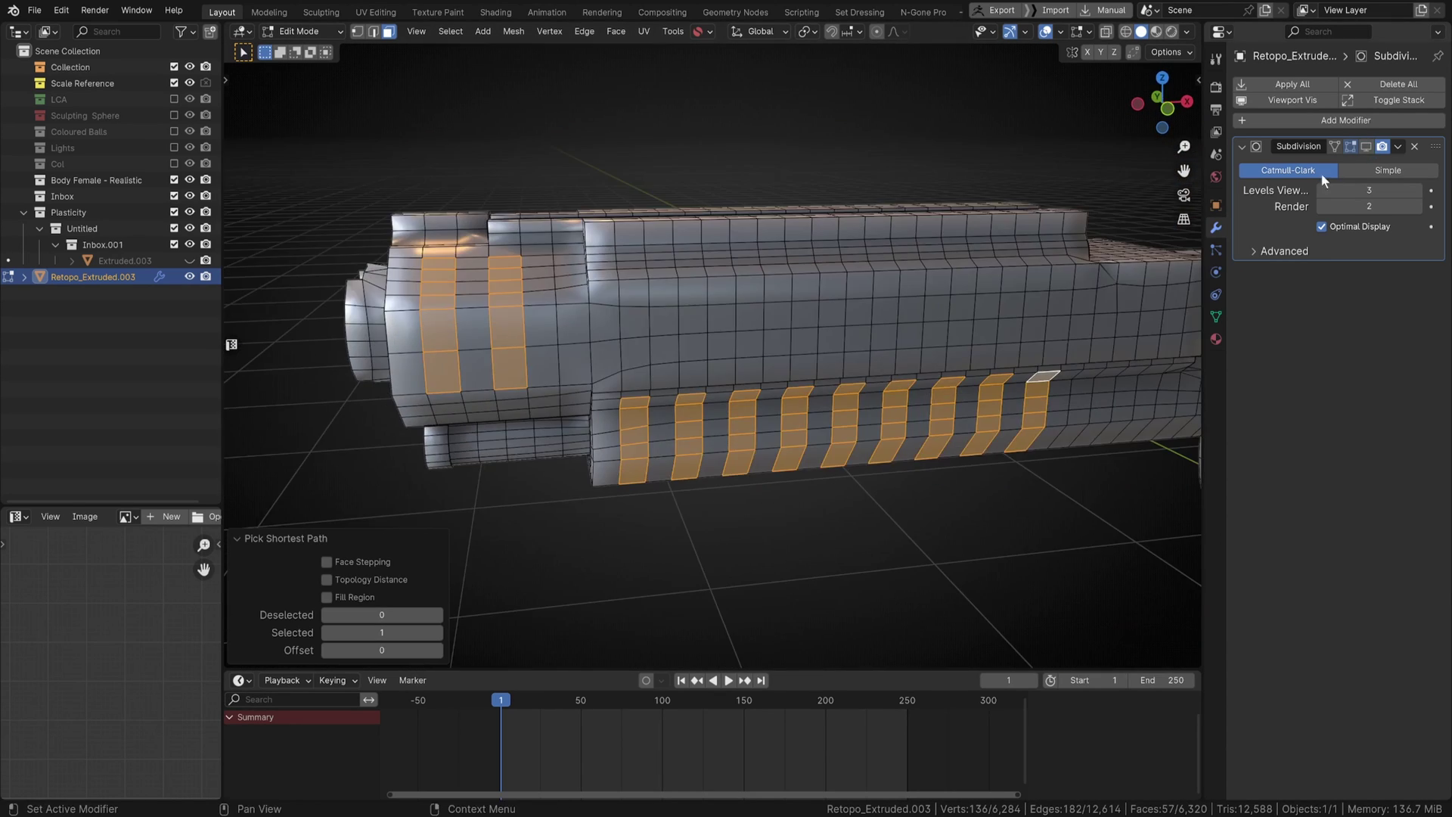
click(1363, 149)
Step: Extrude the selected strips inward along their normals by 0.0133 m and show the Subdivision modifier on the edit cage
scroll(811, 388, down, 2)
middle_drag(811, 412, 811, 388)
key(alt+e)
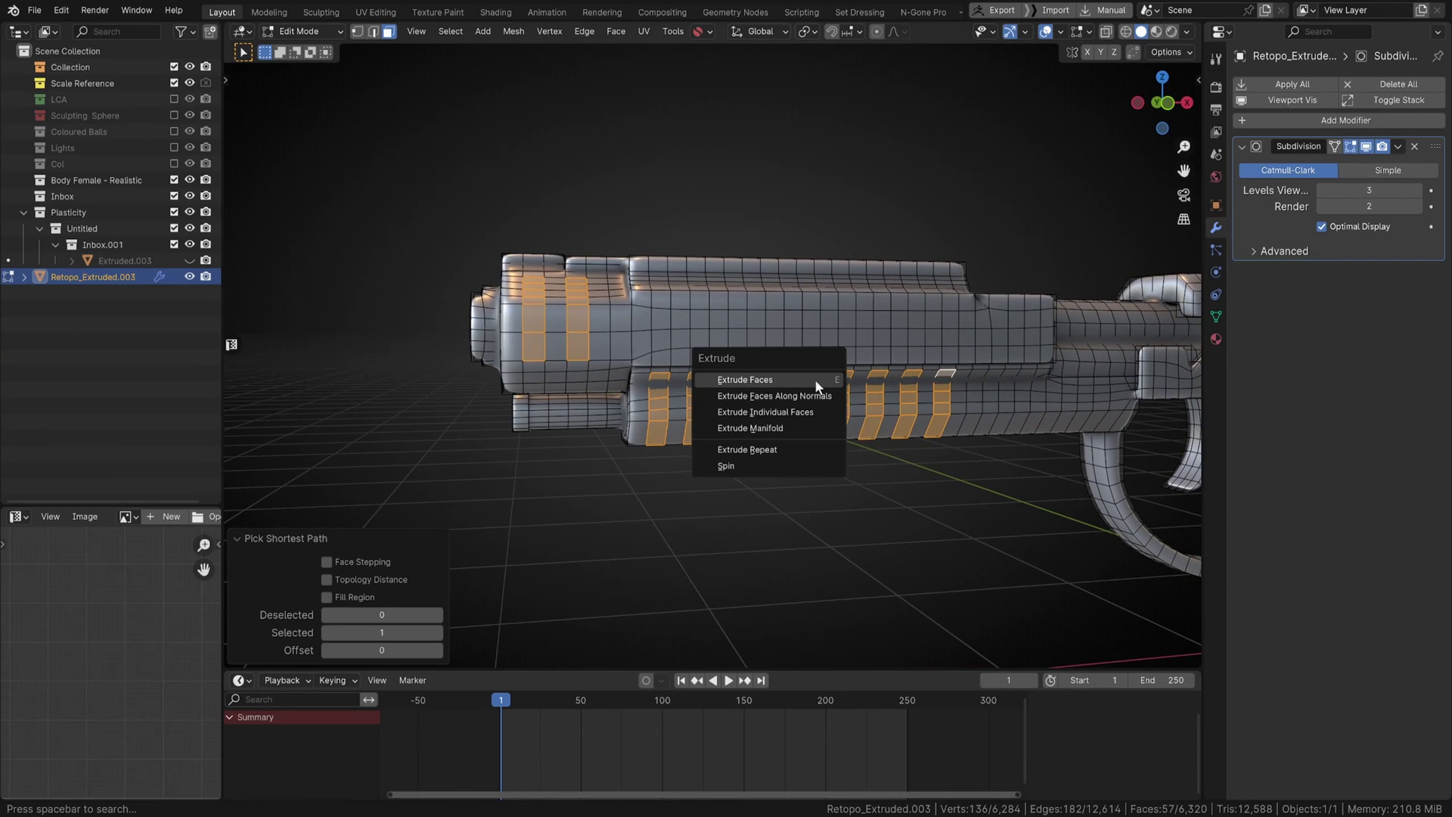
click(813, 392)
click(815, 393)
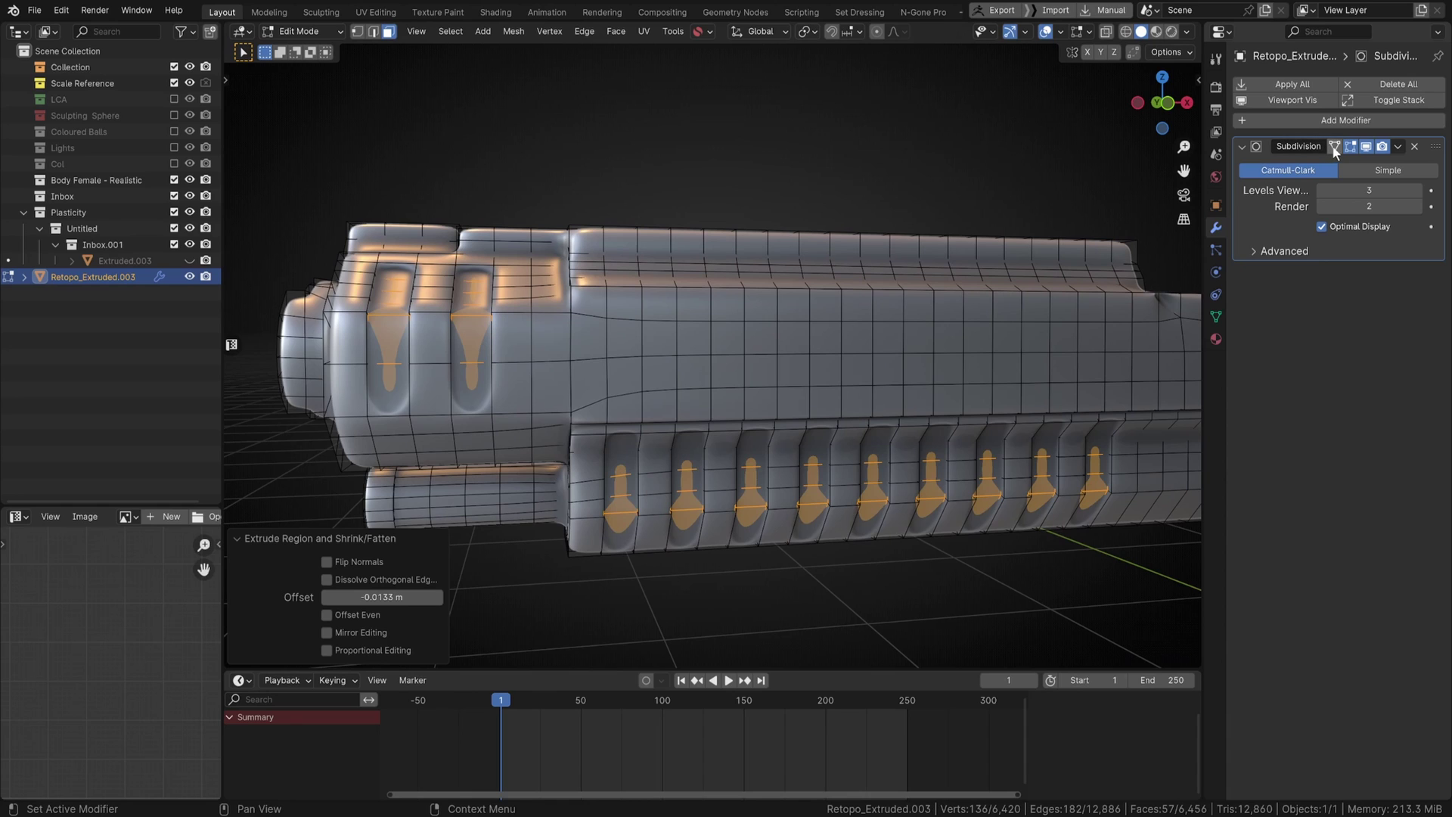
click(1334, 146)
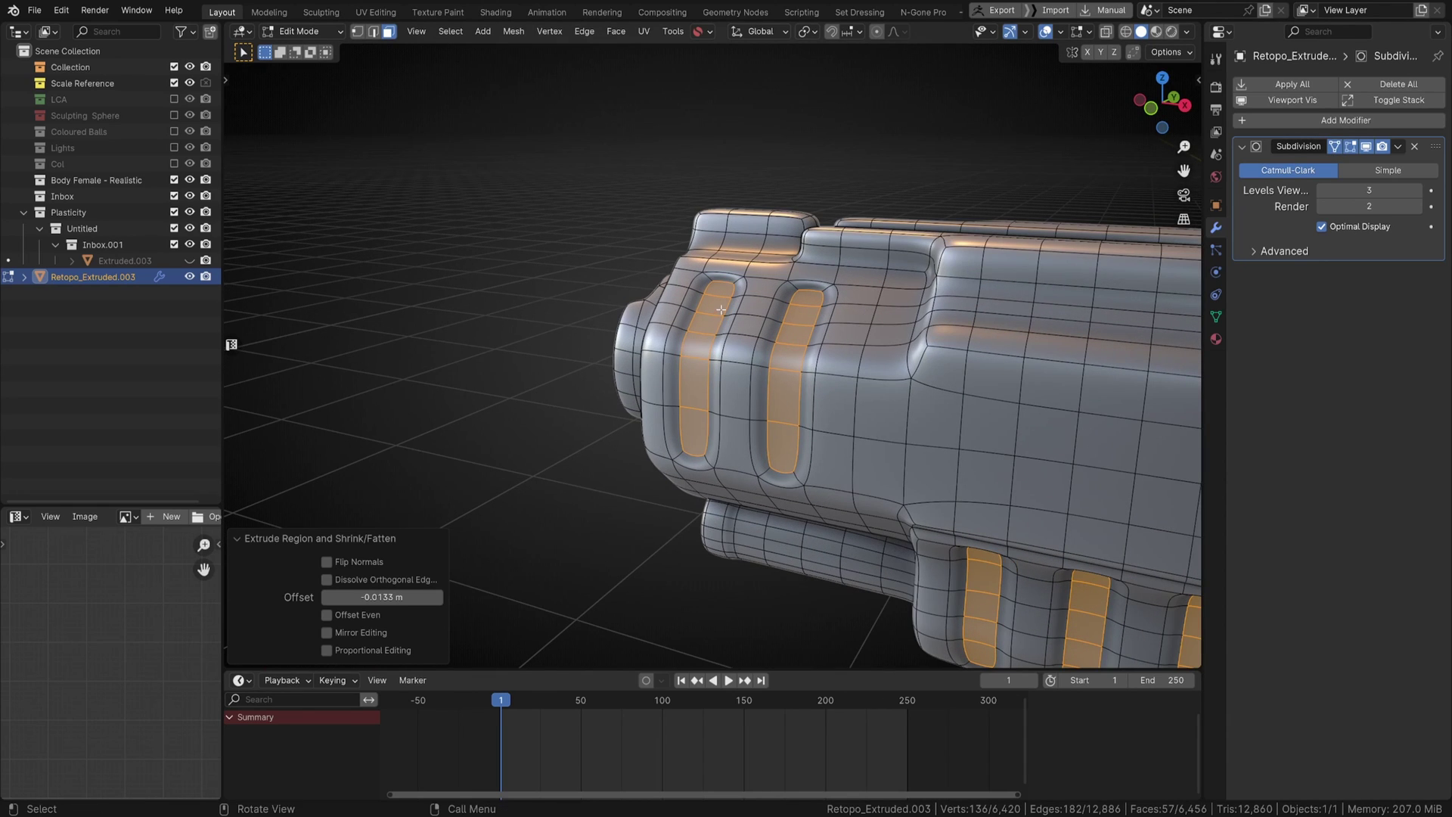
Step: Select the matching edge loops outlining all the recessed slots, crease them, and return to Object Mode
middle_drag(721, 309, 711, 373)
alt+click(716, 377)
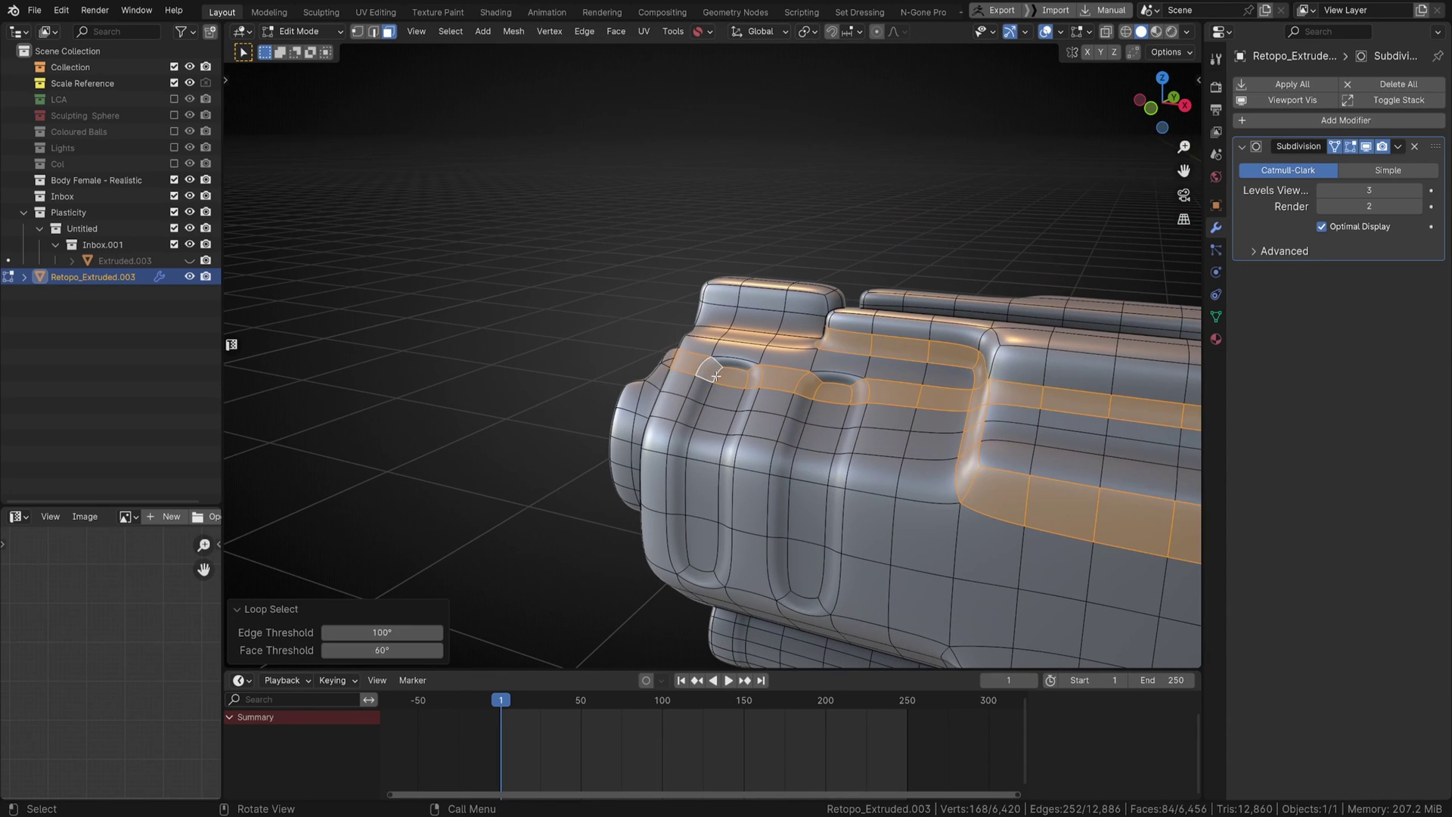
key(2)
alt+click(713, 382)
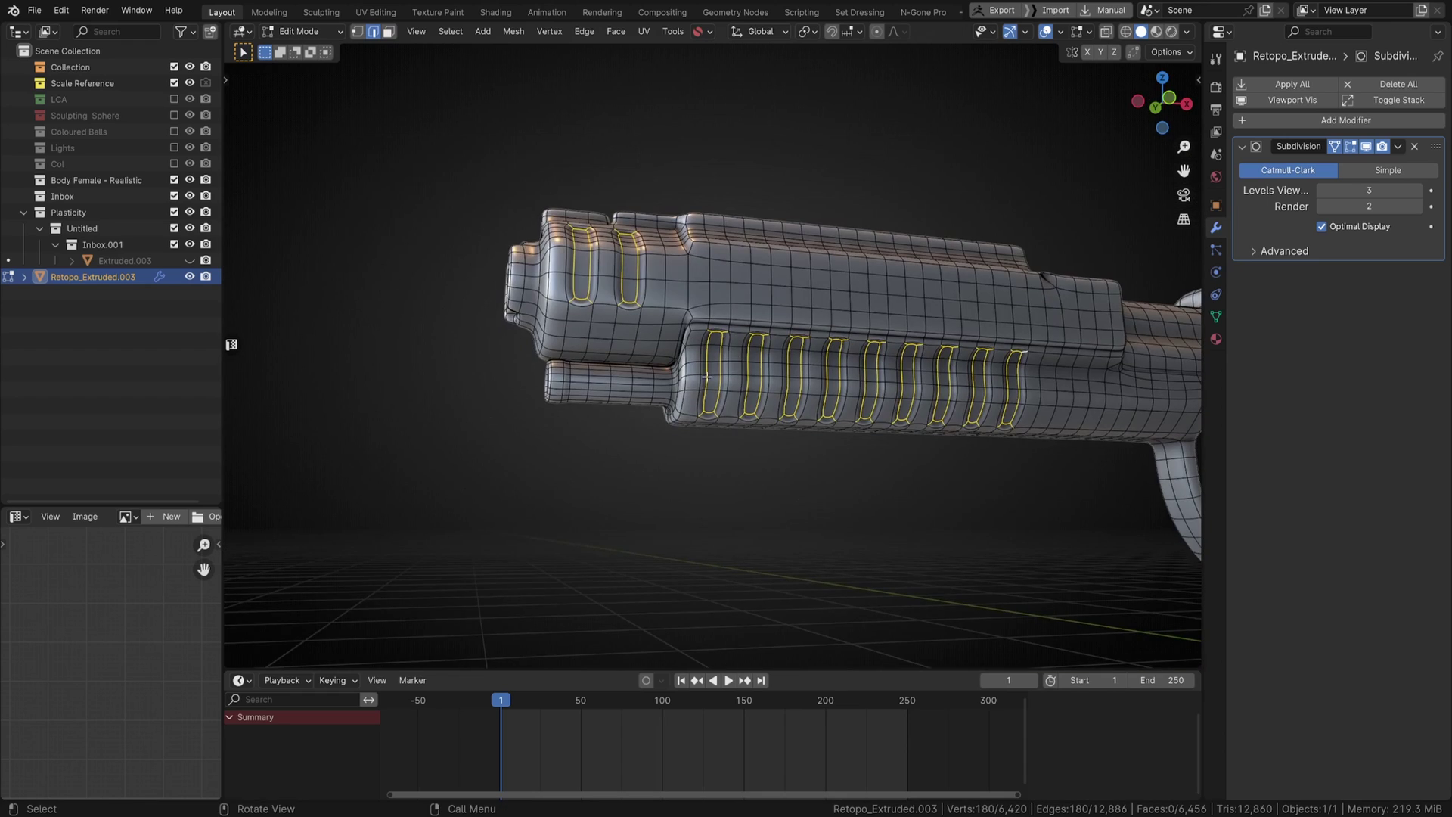
middle_drag(686, 396, 576, 380)
key(shift+e)
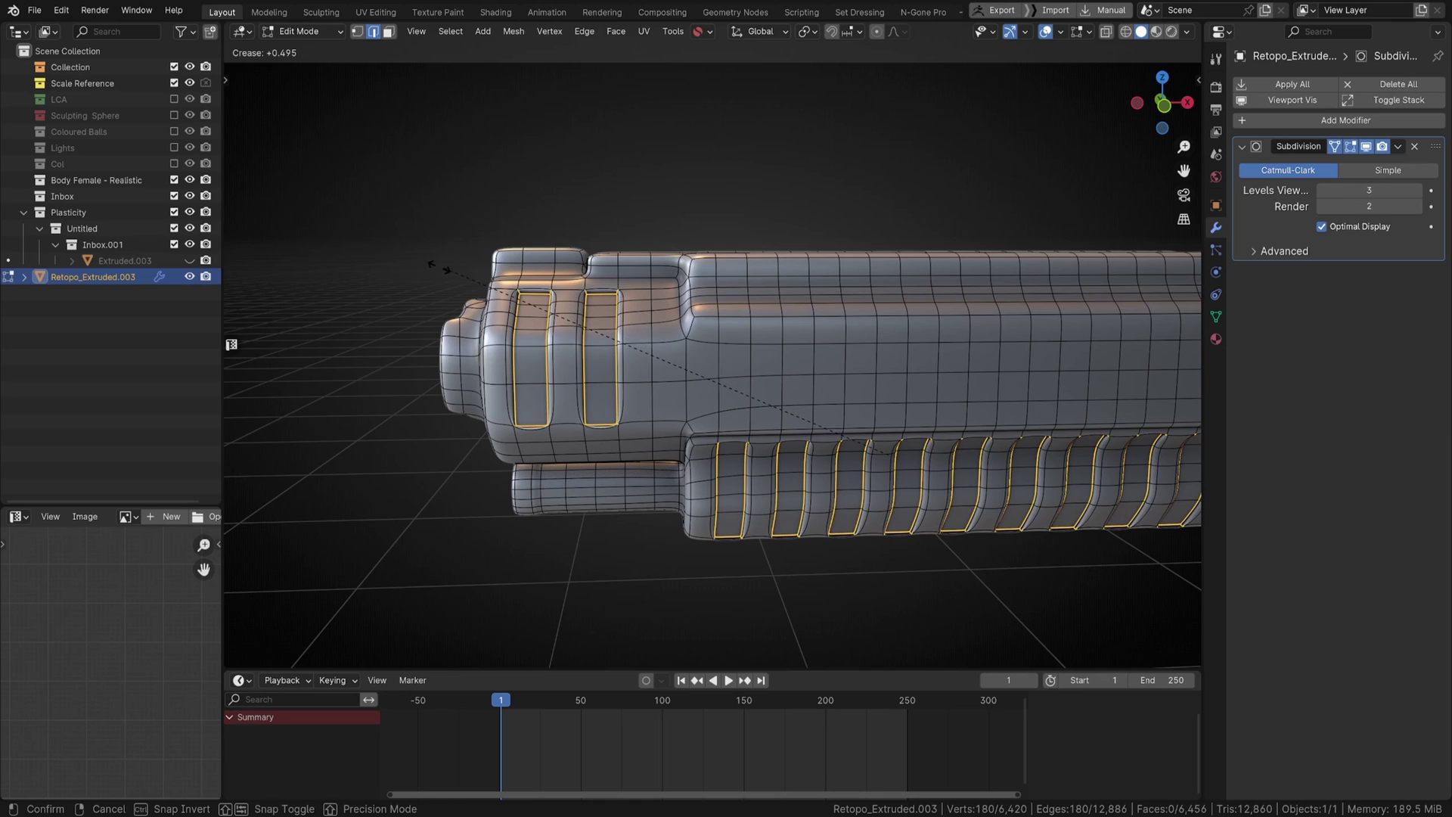
click(535, 274)
key(ctrl+Tab)
key(Tab)
scroll(770, 398, down, 4)
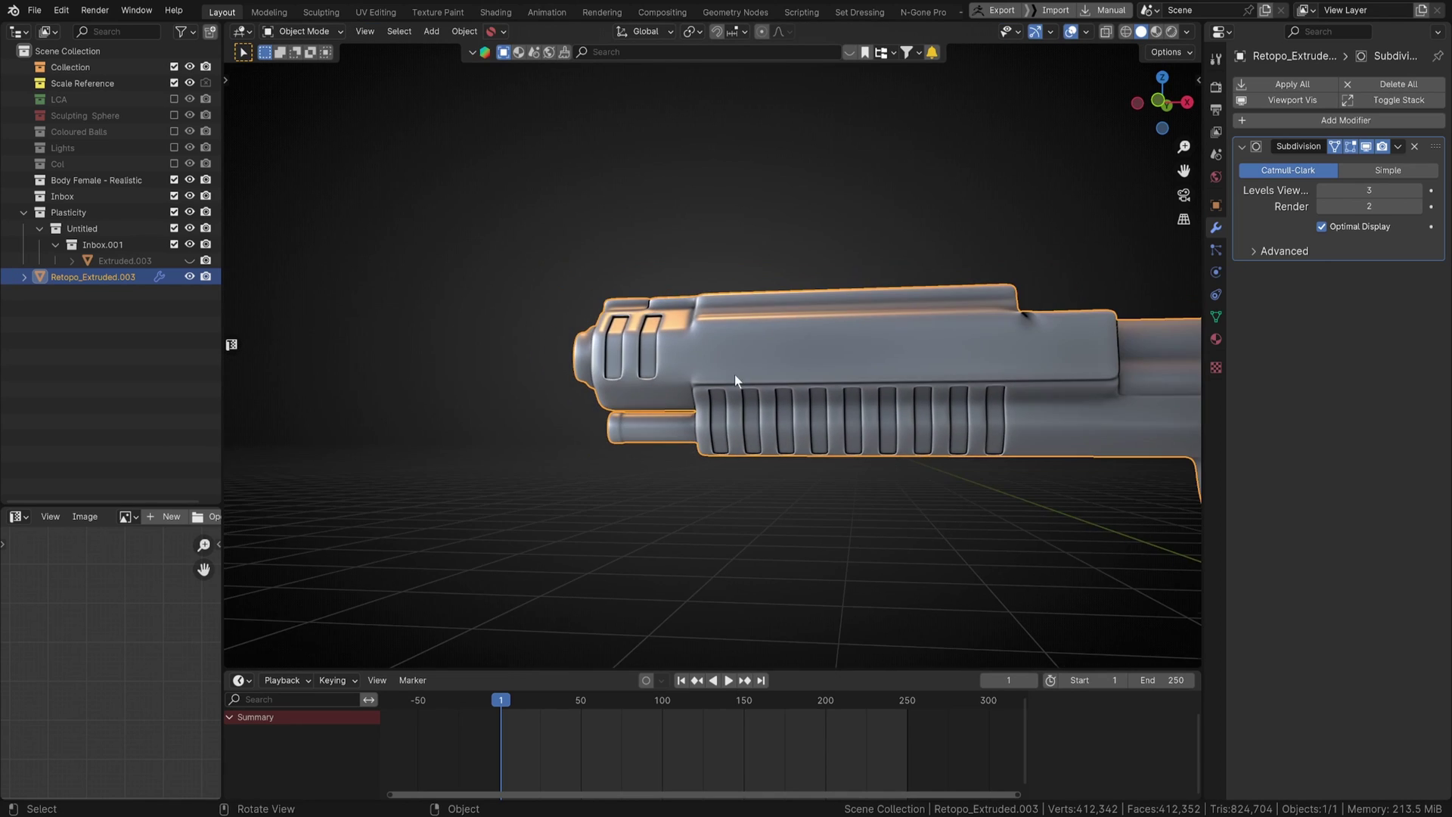
Step: In Edit Mode, select the block of faces inside the grip panel, leaving a margin around its rounded border
scroll(834, 434, down, 5)
middle_drag(738, 363, 692, 353)
shift+middle_drag(757, 343, 685, 378)
scroll(877, 384, up, 3)
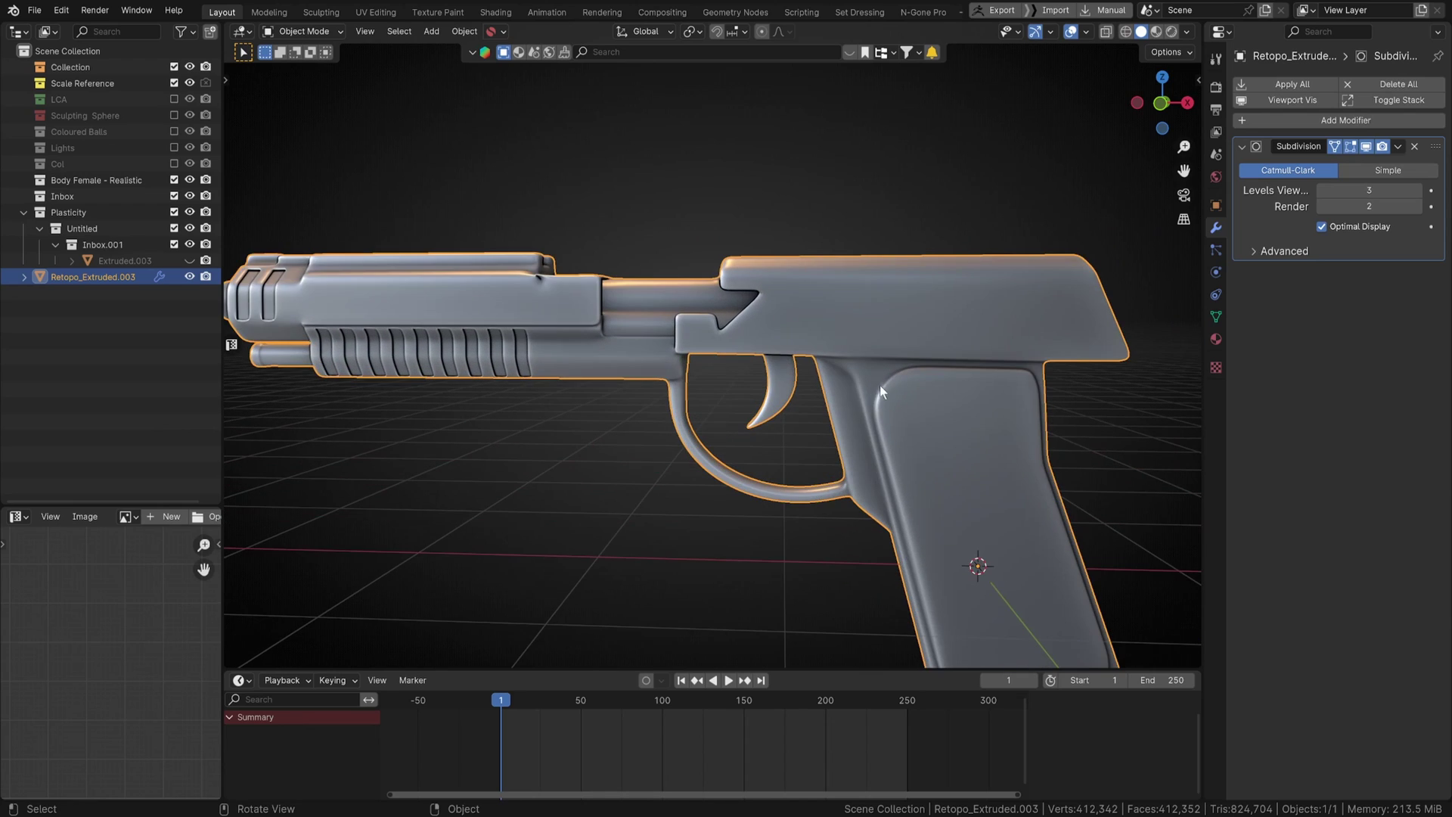
shift+middle_drag(857, 390, 766, 351)
key(Tab)
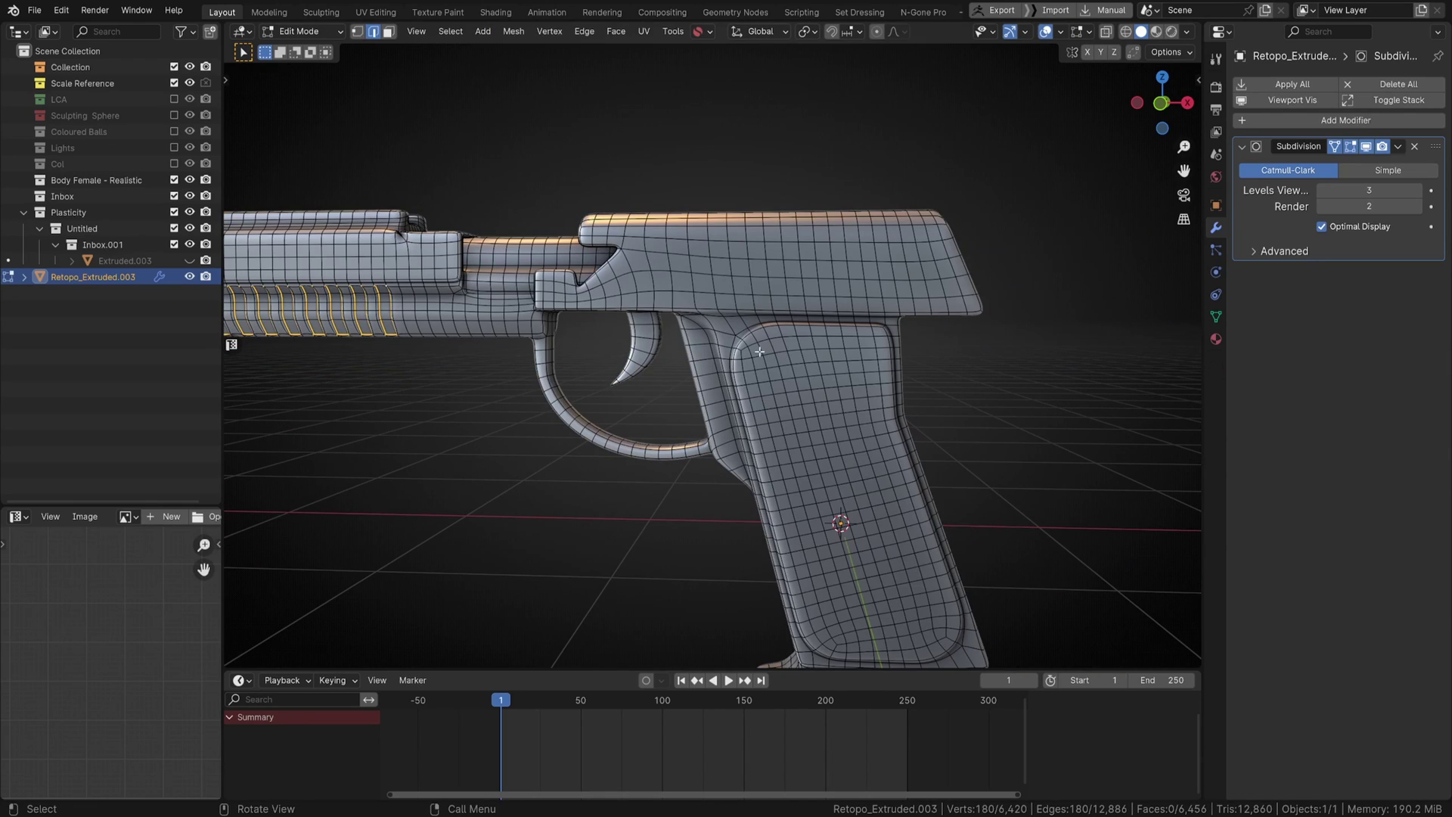
click(754, 353)
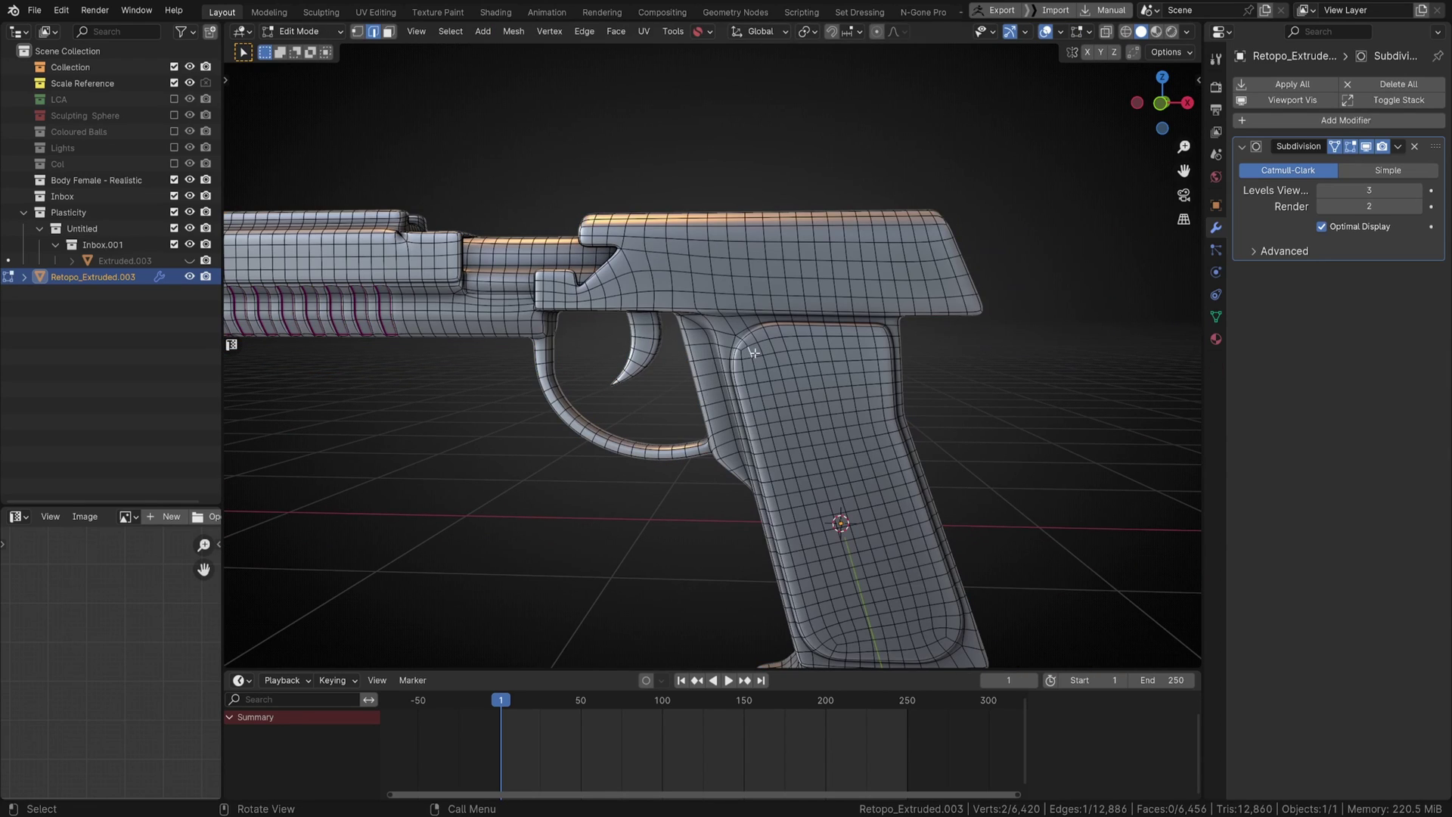
shift+middle_drag(834, 583, 798, 591)
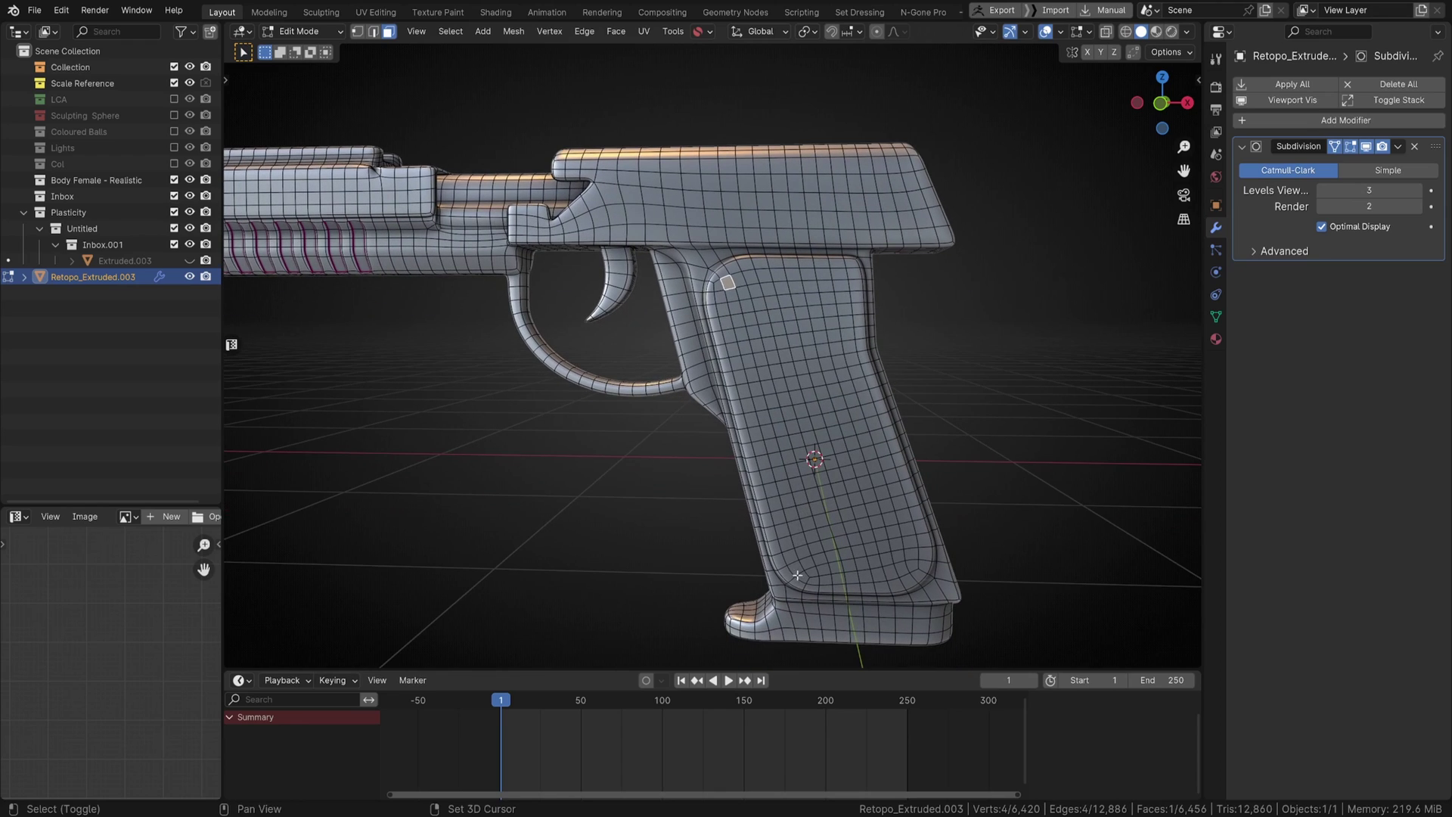
key(w)
ctrl+click(747, 293)
key(w)
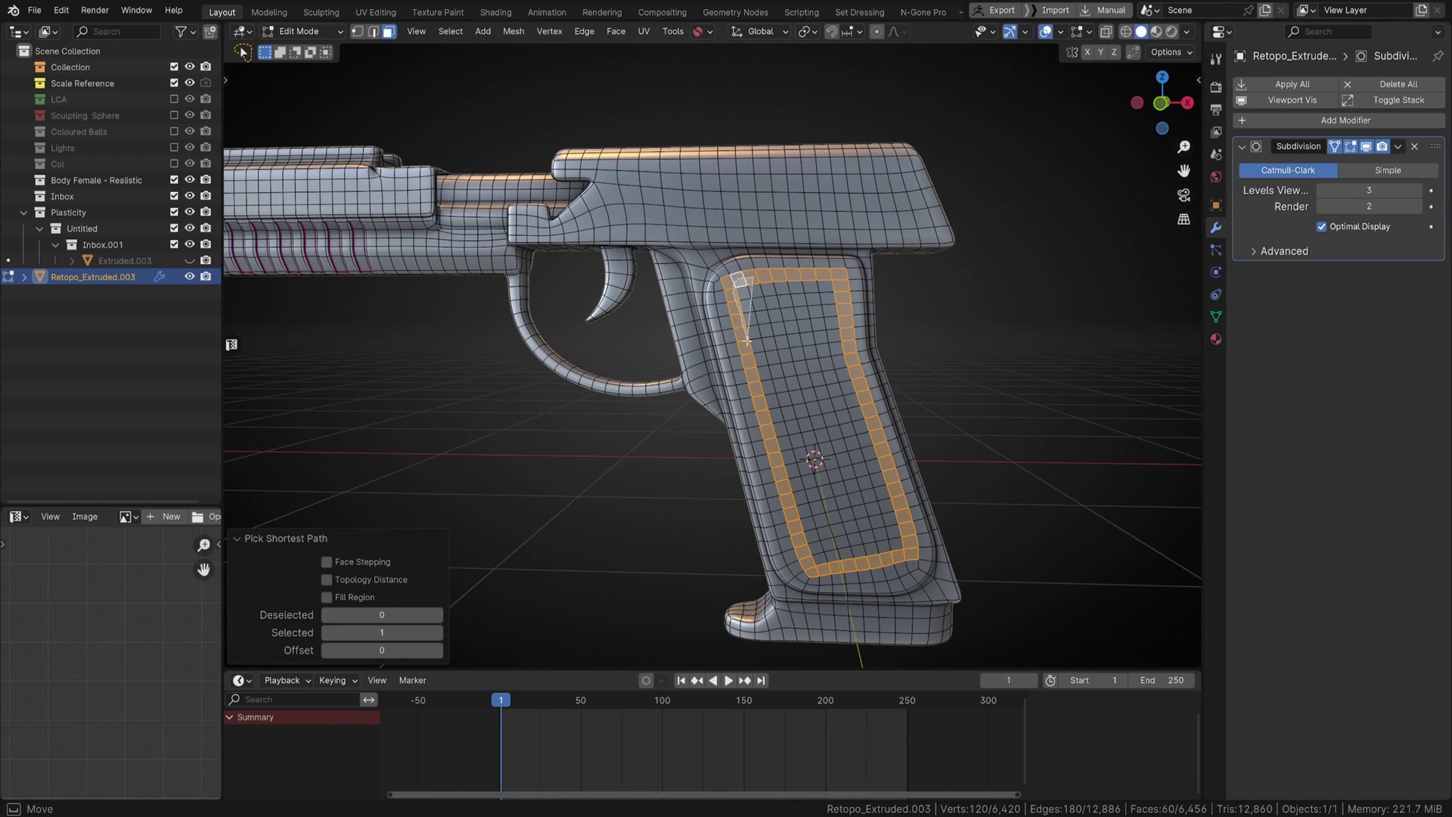
shift+drag(800, 526, 840, 325)
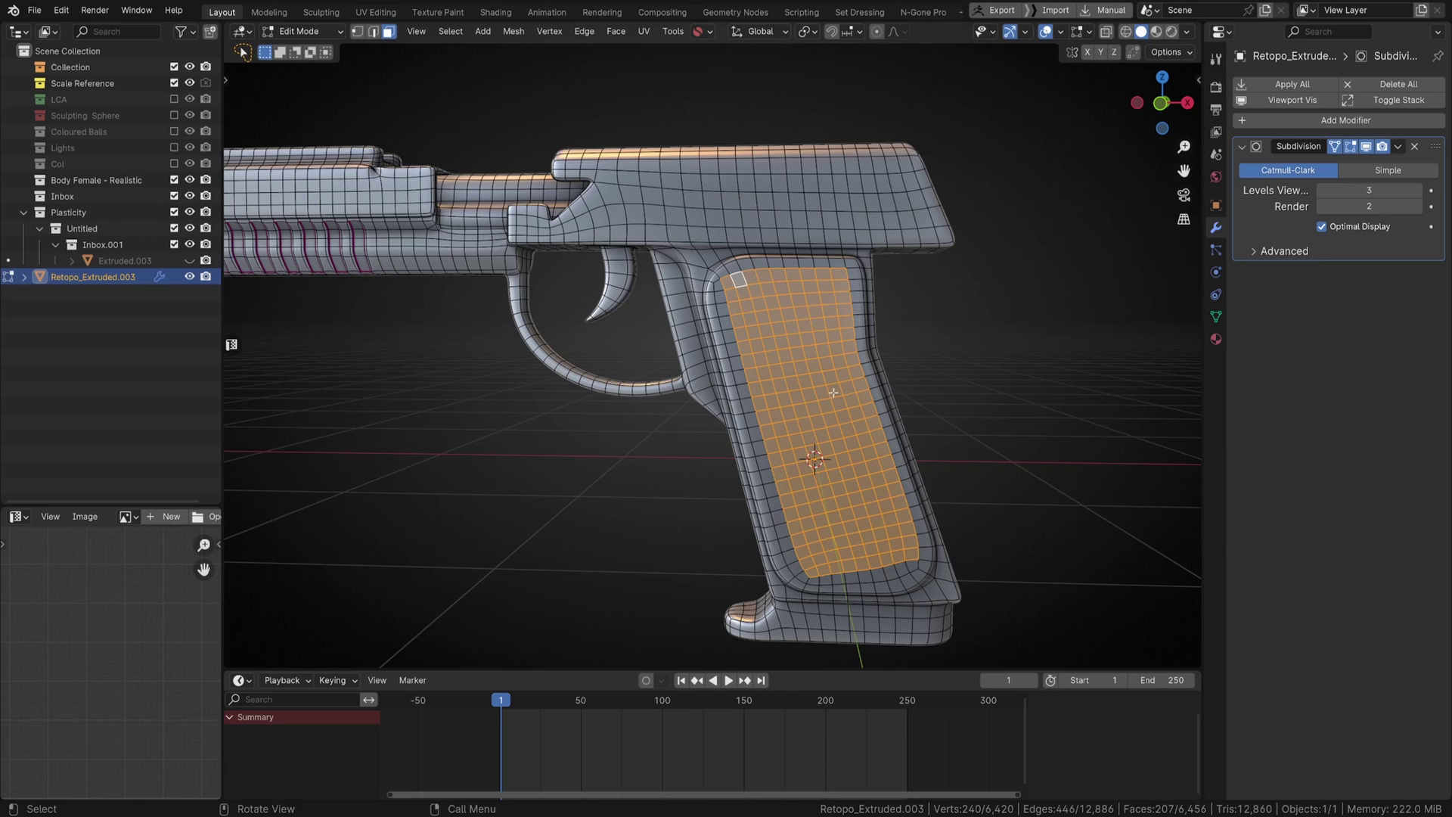
Step: Inset the selected grip faces by 0.003667 m
middle_drag(834, 396, 870, 421)
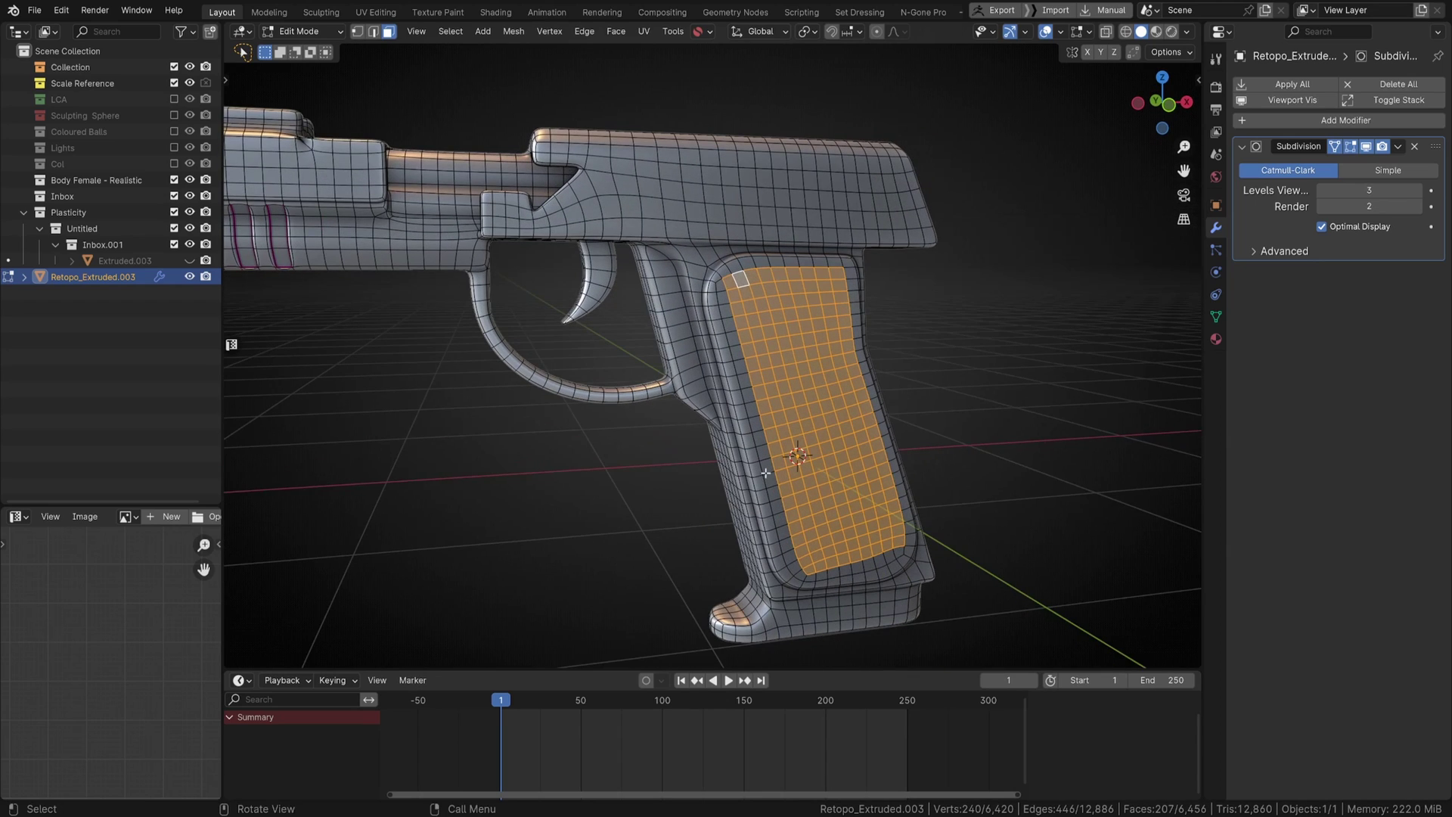
key(i)
click(821, 441)
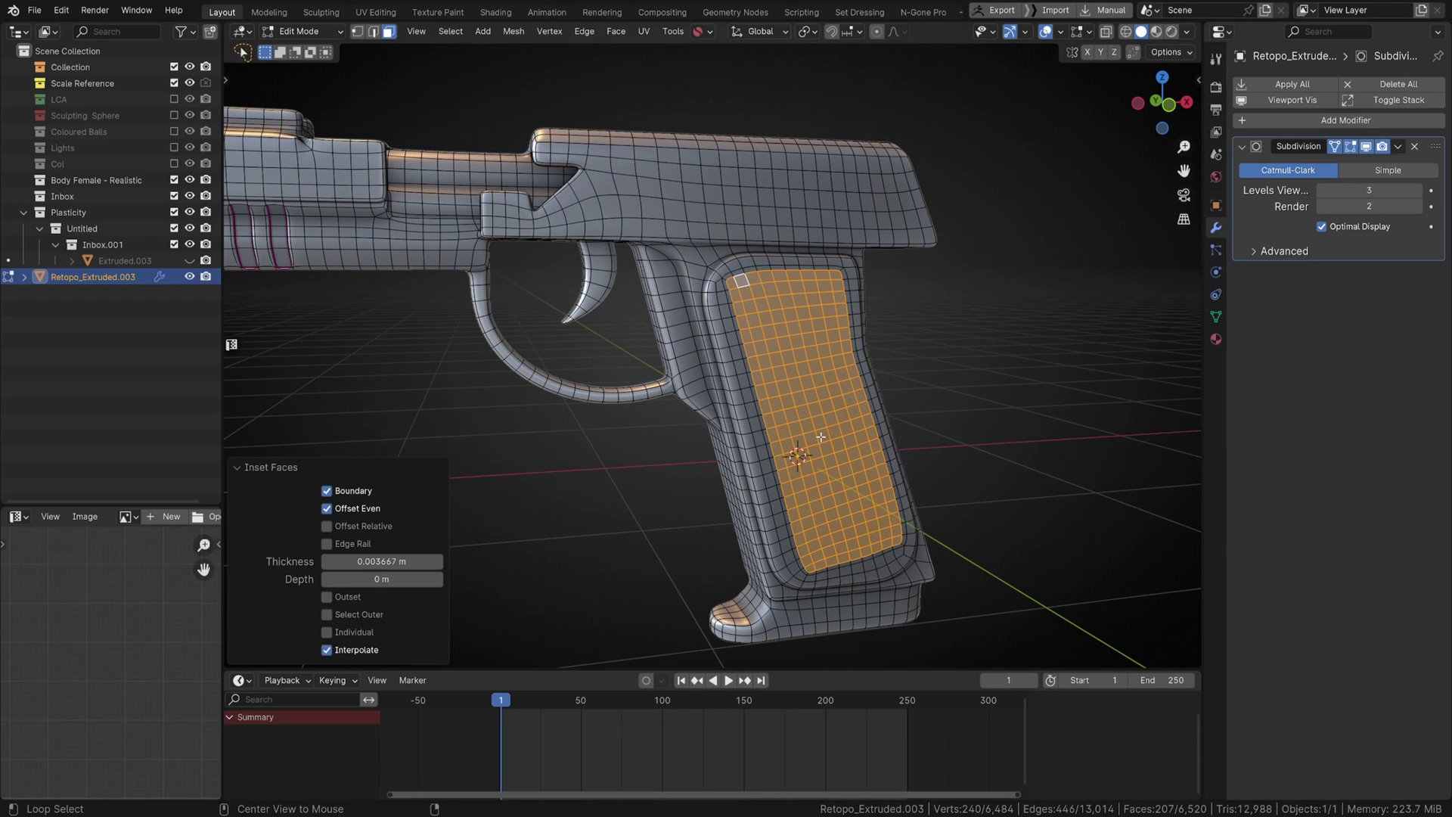
Step: Extrude the grip faces inward along their normals by 0.0147 m and inset the recessed faces again
key(alt+e)
click(822, 438)
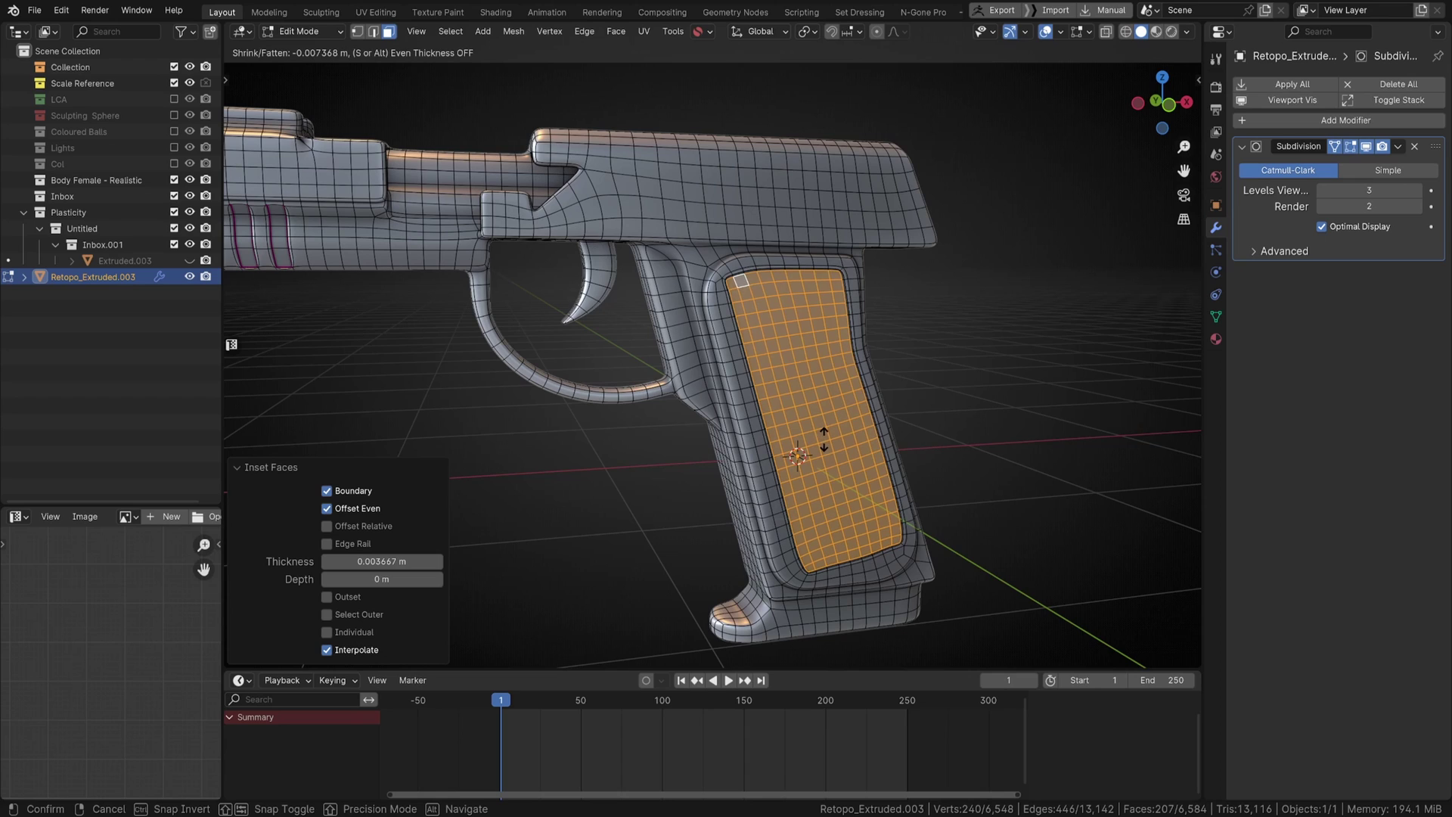
click(824, 438)
key(i)
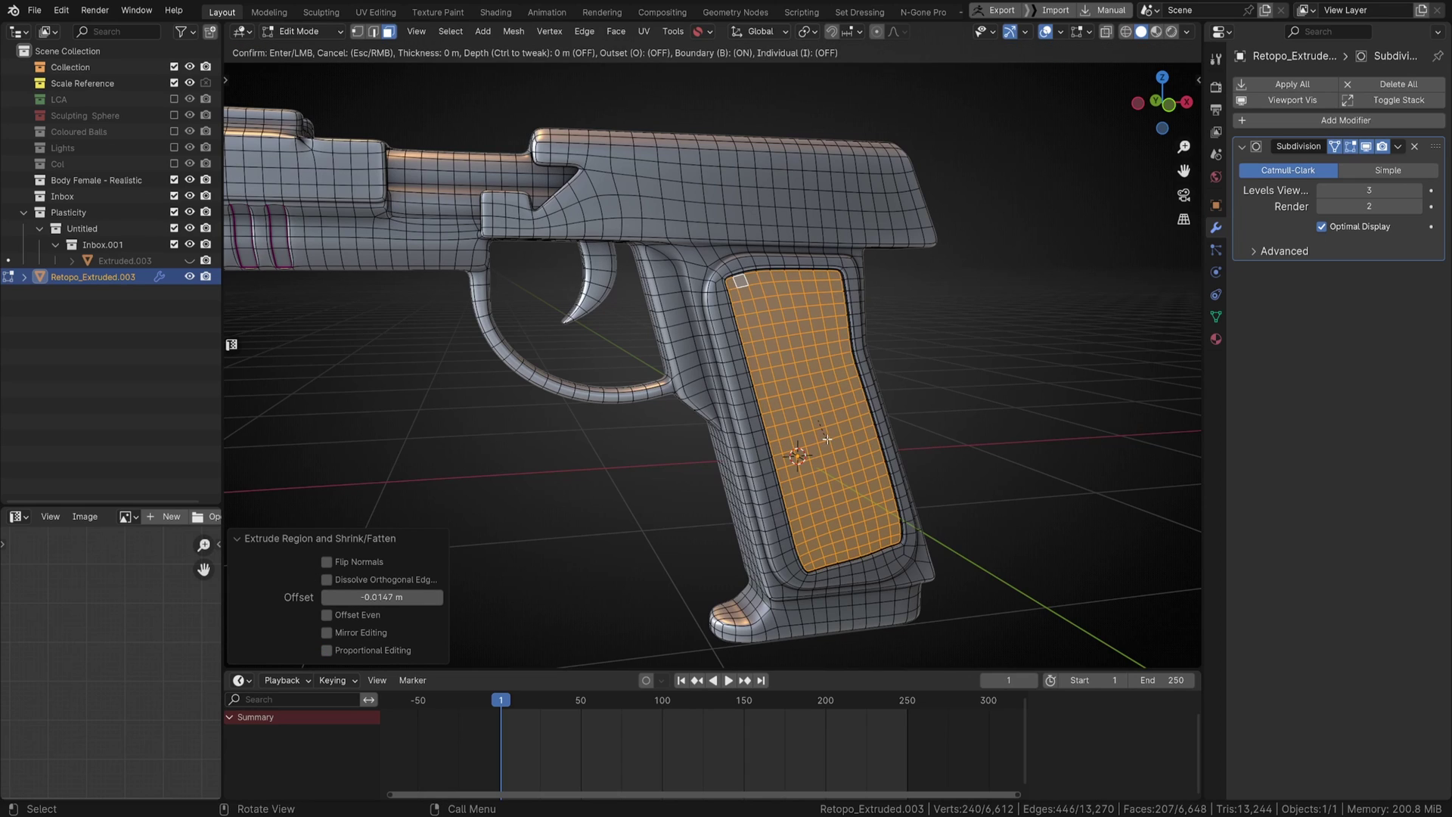
click(828, 434)
Step: Return to Object Mode and examine the muzzle slots, barrel grooves and grip recess from several angles
middle_drag(774, 301, 807, 224)
scroll(768, 296, down, 5)
key(Tab)
scroll(656, 219, up, 3)
shift+middle_drag(656, 219, 655, 318)
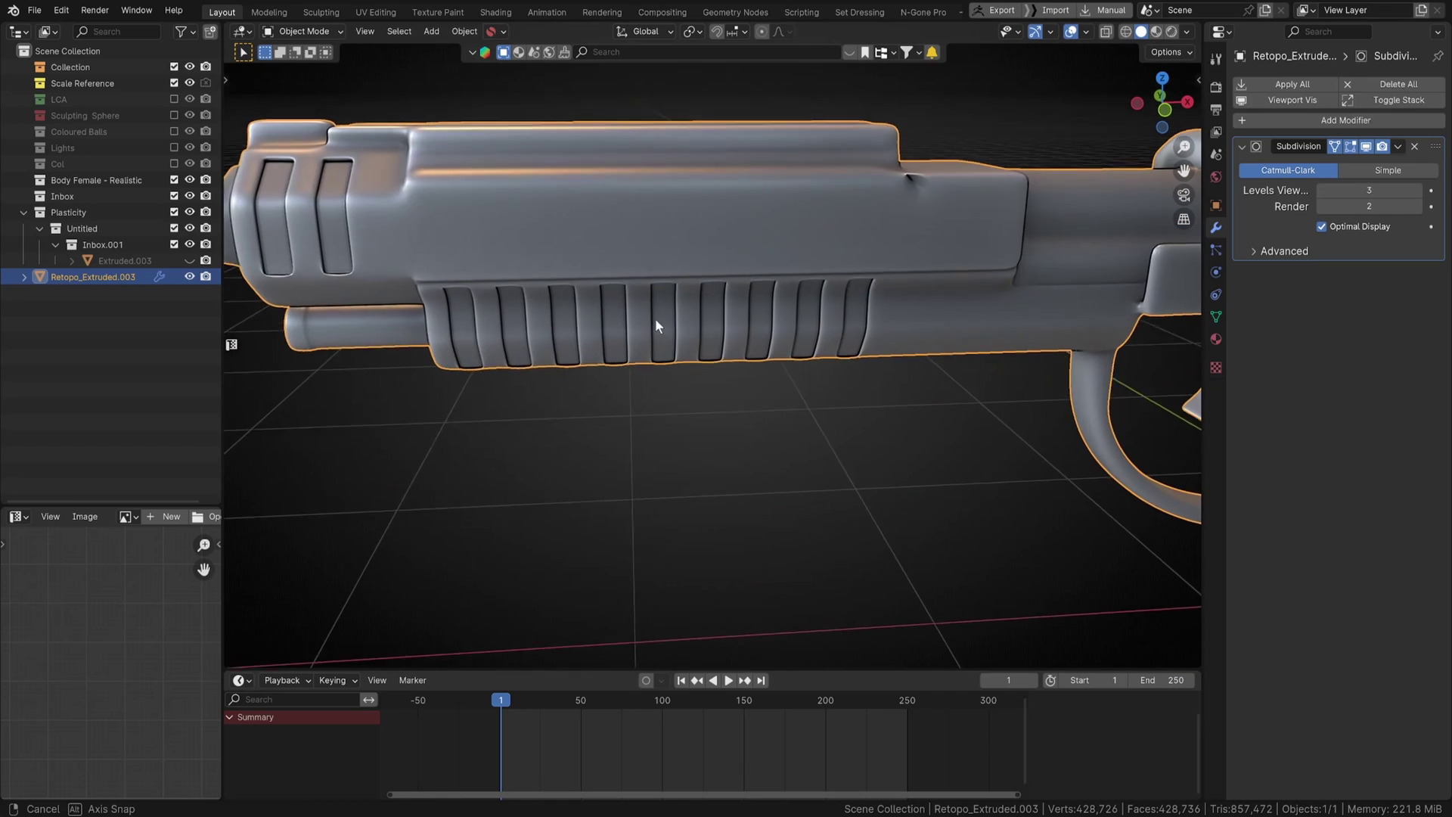
scroll(698, 313, down, 6)
middle_drag(764, 297, 655, 349)
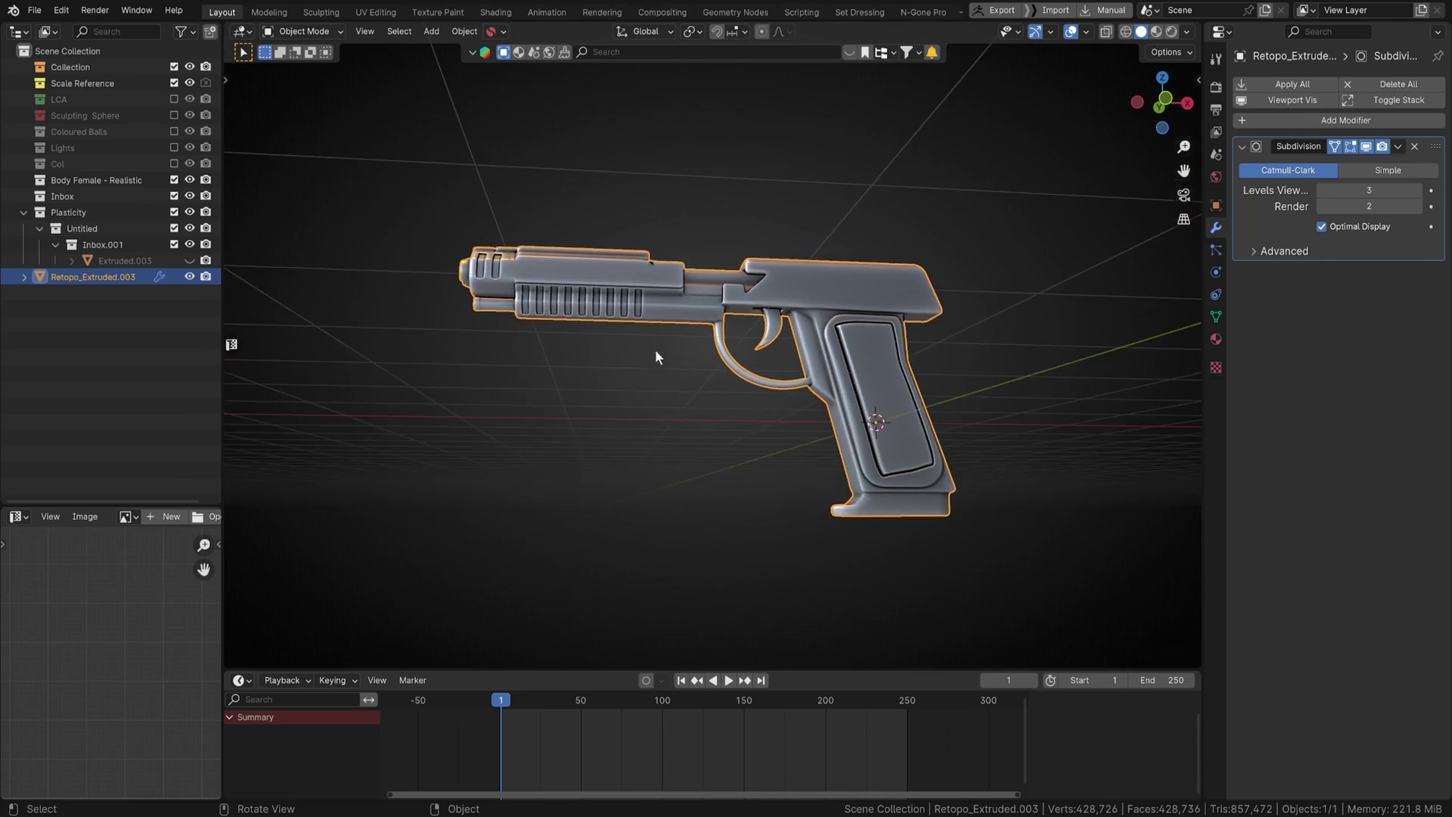
scroll(655, 350, up, 7)
shift+middle_drag(393, 173, 692, 306)
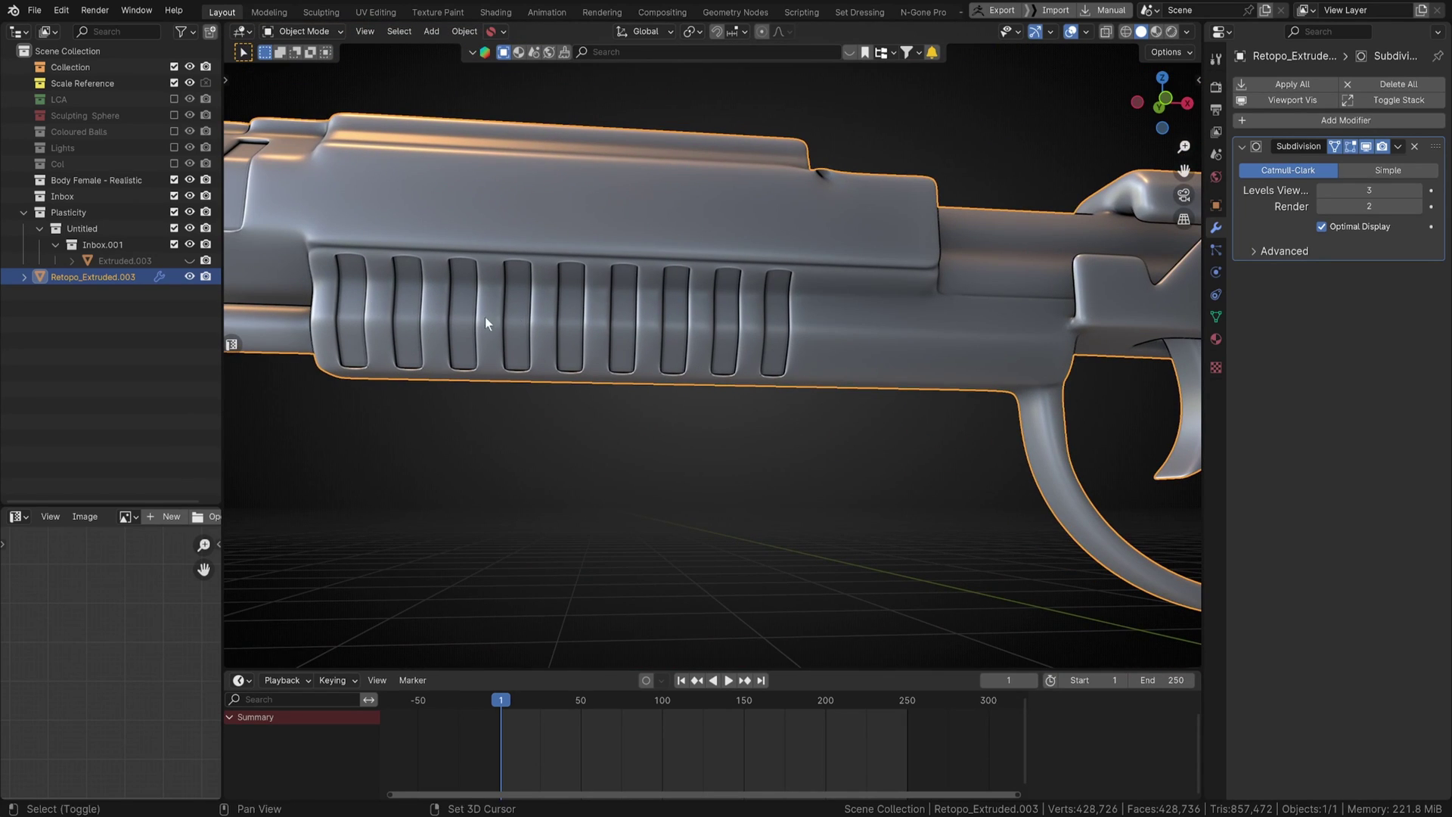
middle_drag(484, 316, 560, 415)
scroll(807, 438, down, 3)
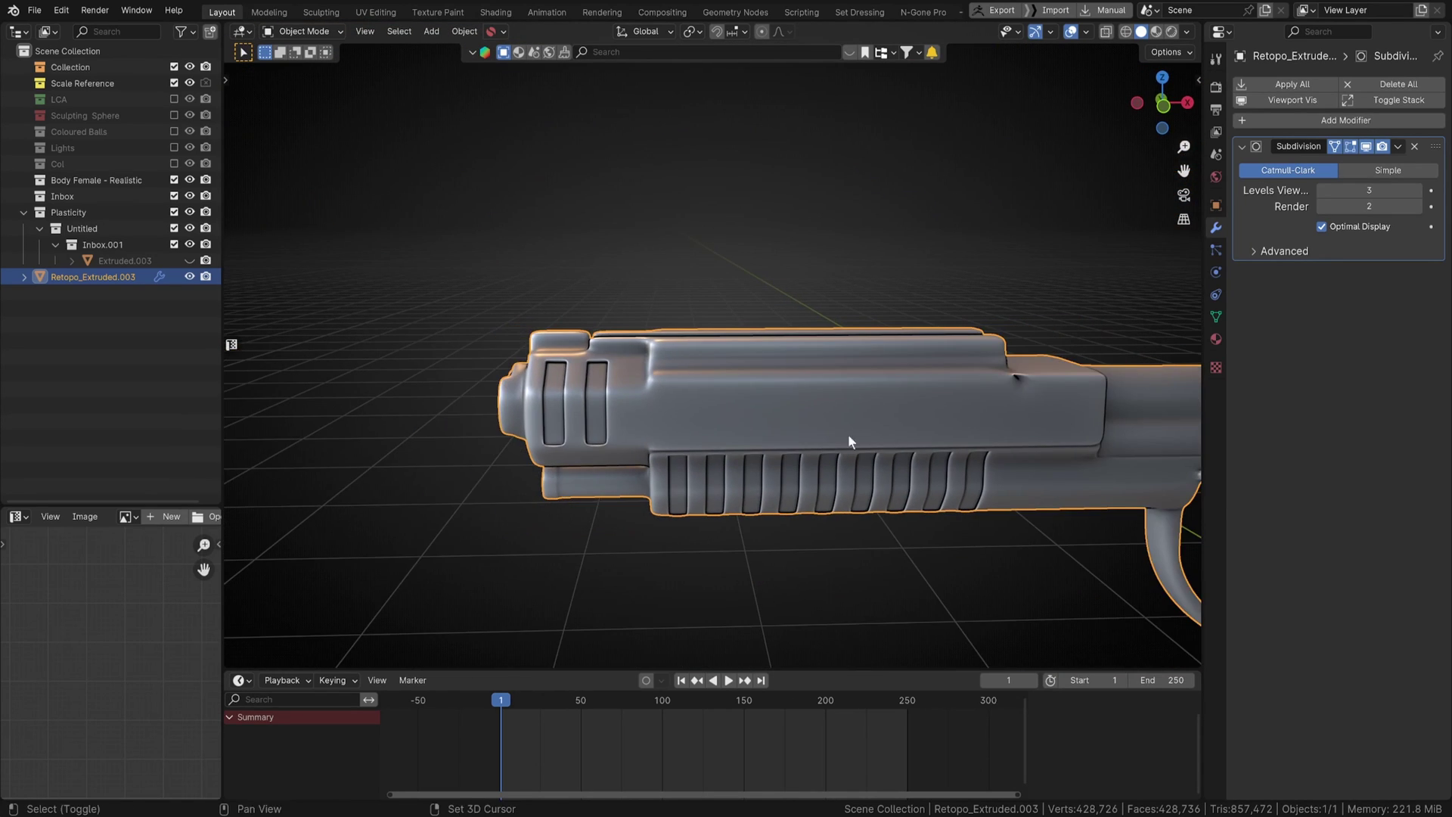
Step: Select the overlapping faces at the pinched corner behind the slide's raised rail and delete them
middle_drag(847, 438, 723, 433)
scroll(768, 456, up, 8)
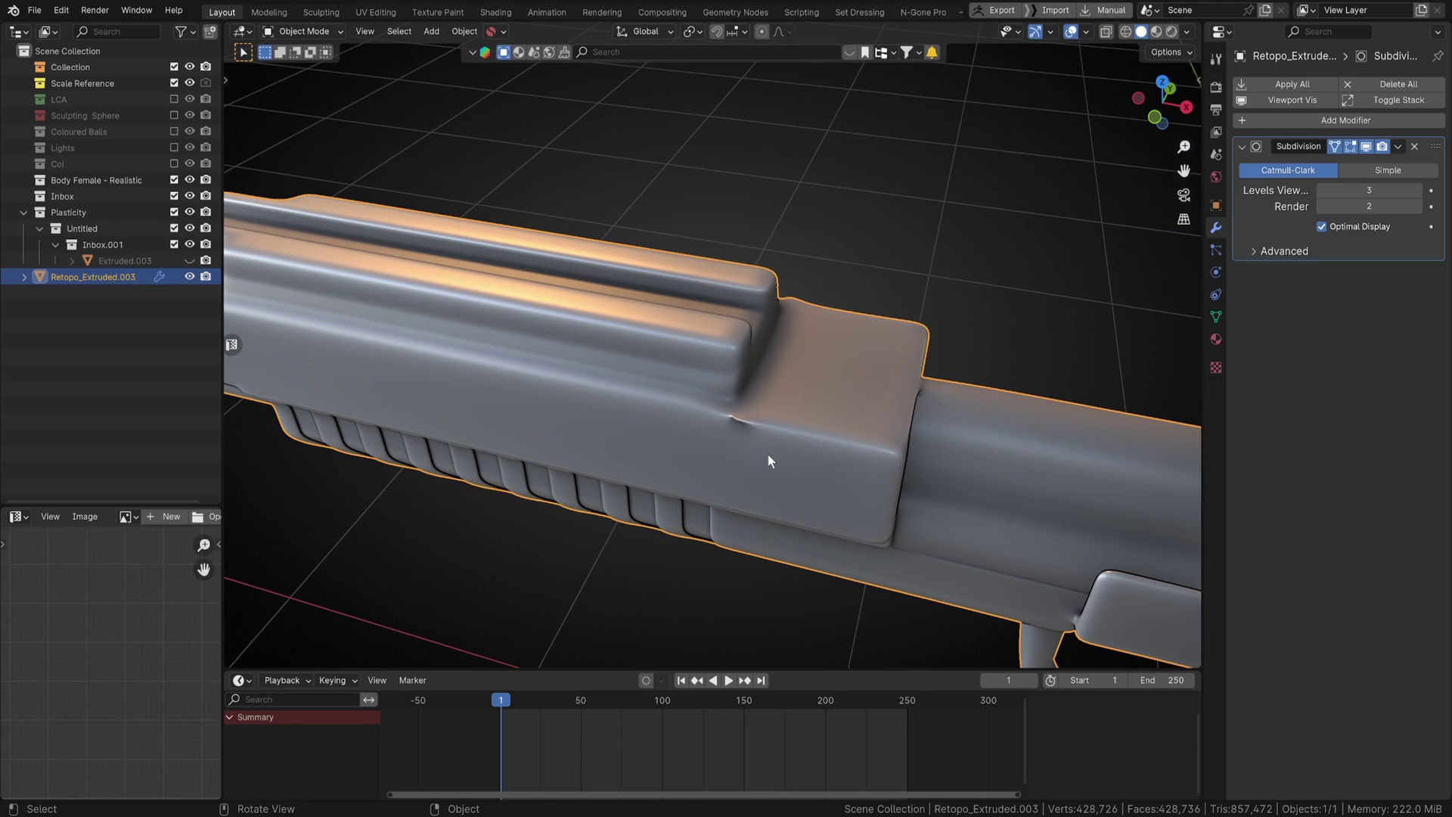
key(Tab)
click(768, 471)
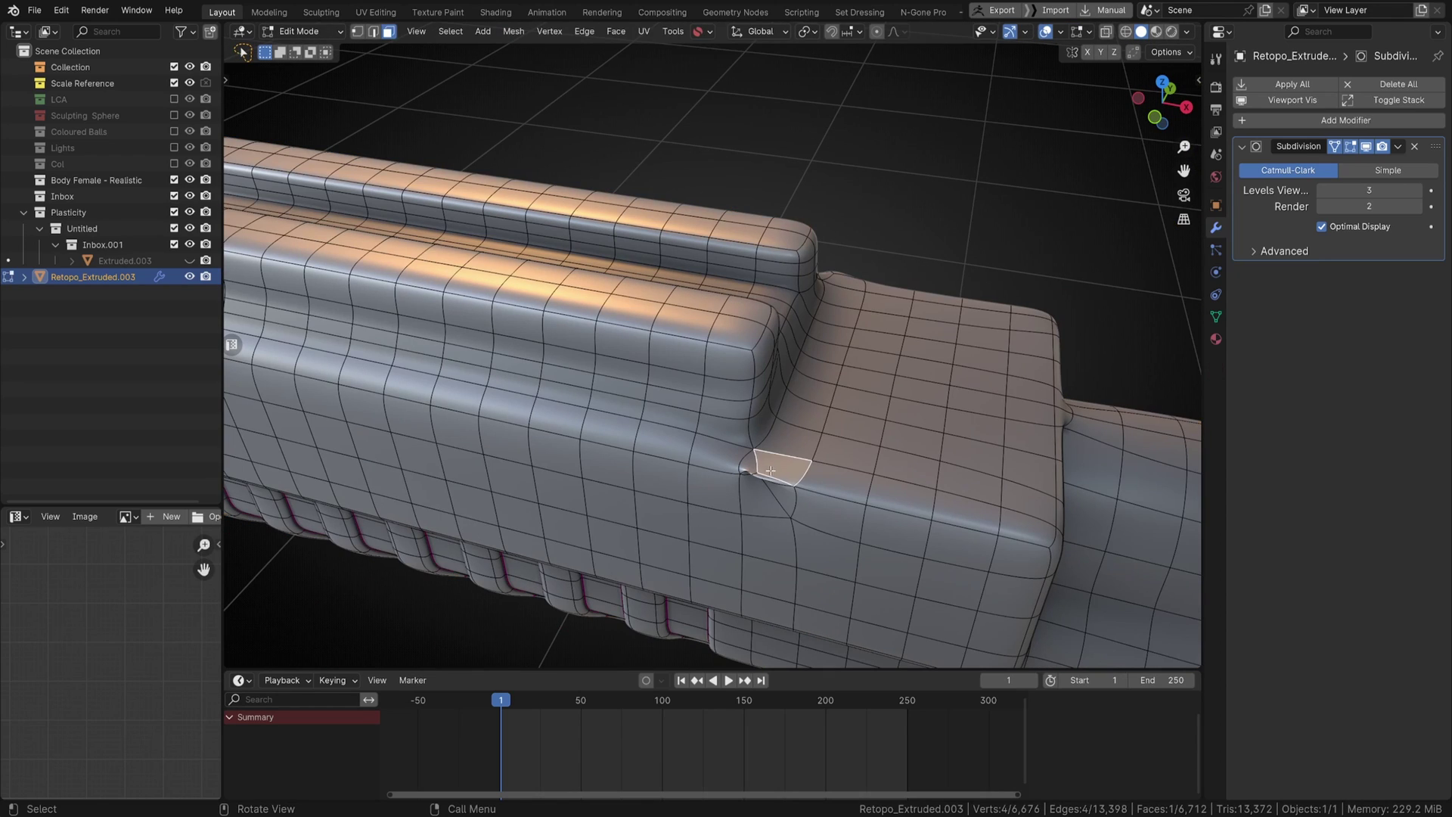
shift+click(777, 485)
shift+click(758, 495)
shift+click(751, 461)
shift+drag(748, 467, 765, 469)
key(z)
click(814, 447)
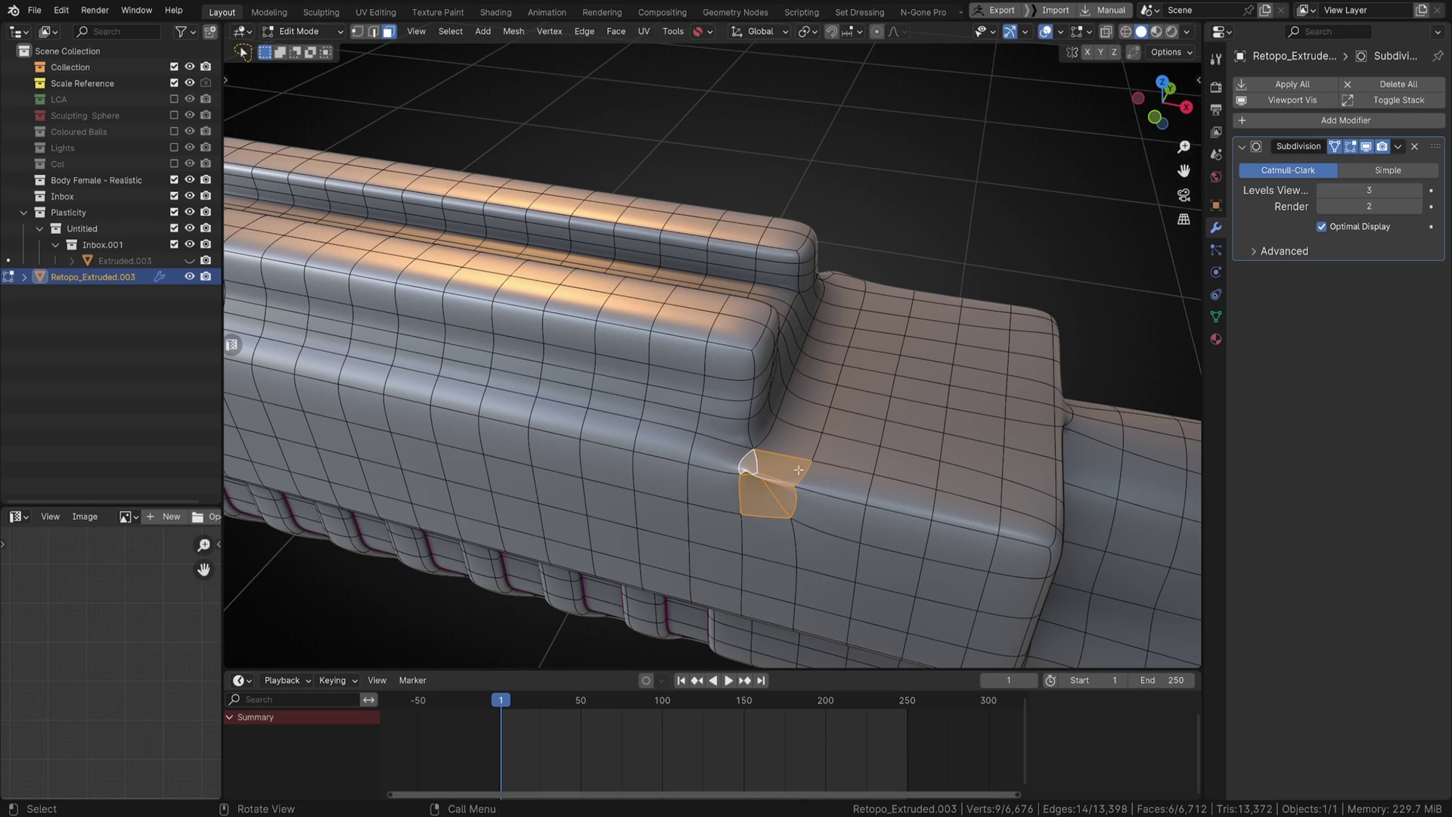
key(z)
key(z)
key(x)
click(749, 445)
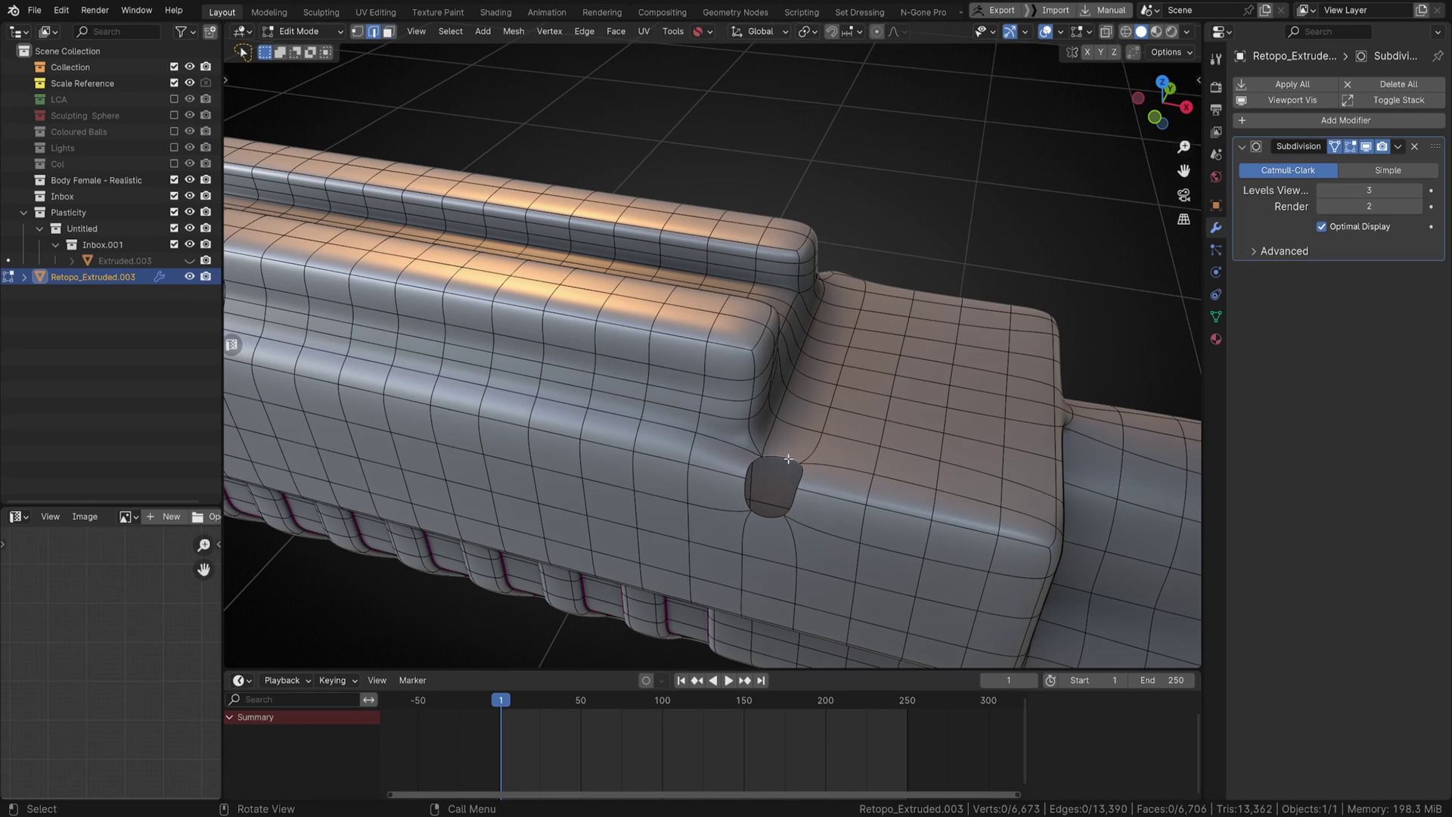
Step: Fill the hole at the slide corner with two new faces and return the pistol to Object Mode
key(f)
key(f)
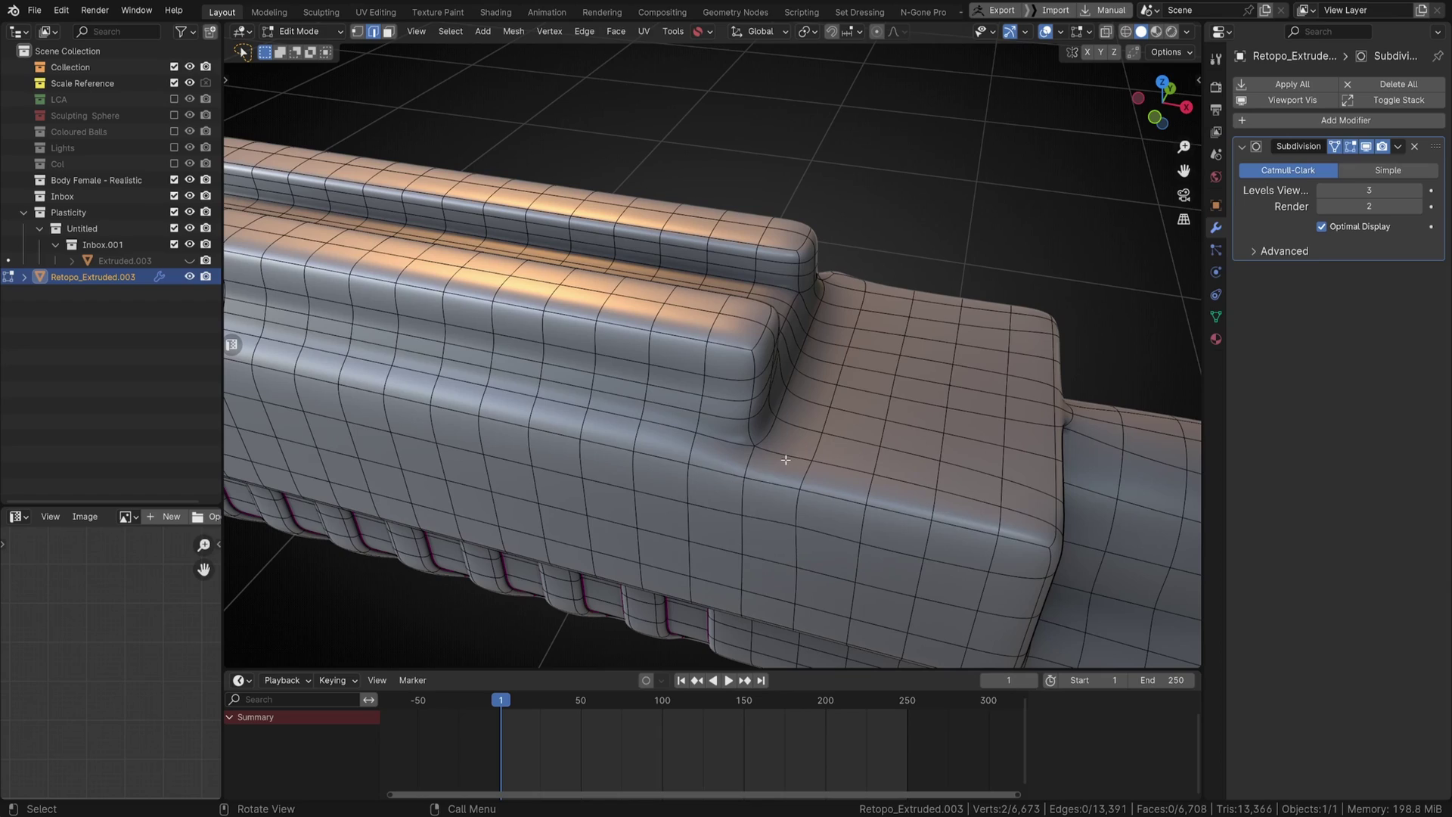
middle_drag(789, 459, 675, 337)
key(Tab)
scroll(815, 252, down, 4)
shift+middle_drag(846, 321, 696, 346)
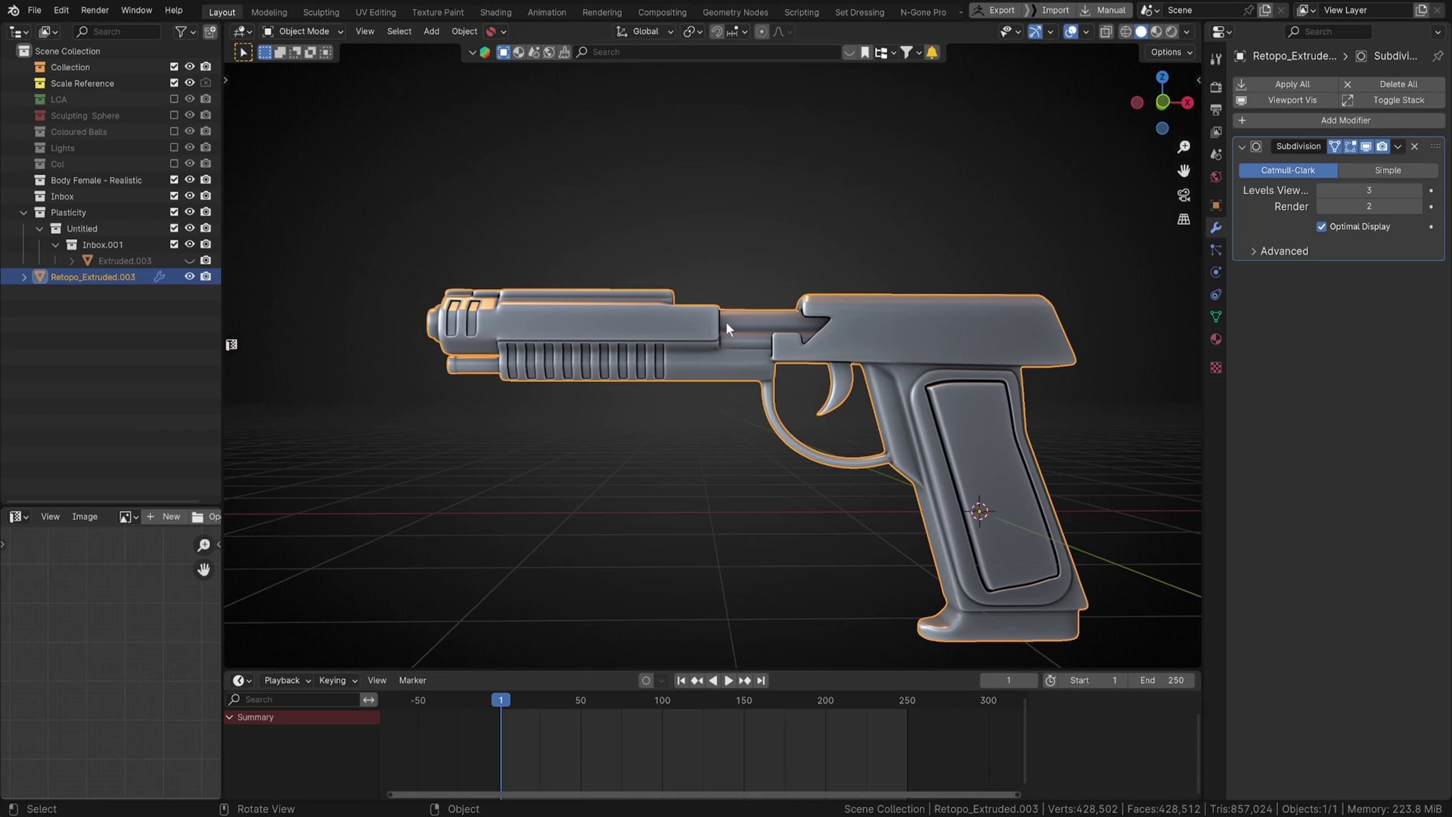
Step: Delete the retopologized pistol, the Body Female - Realistic, Inbox and Plasticity collections, and the leftover Inbox.001 collection from the scene
click(74, 182)
shift+click(88, 274)
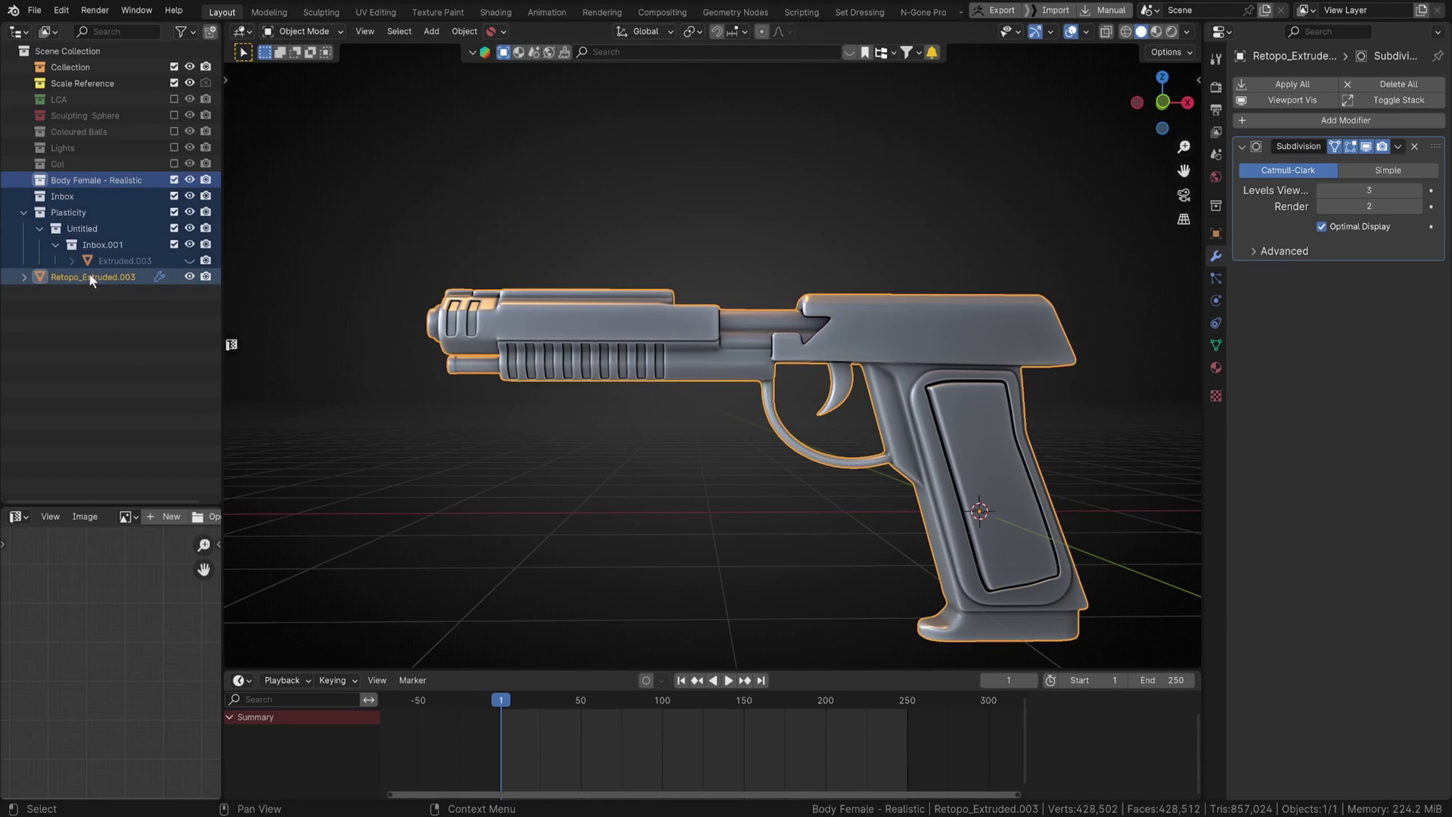
key(x)
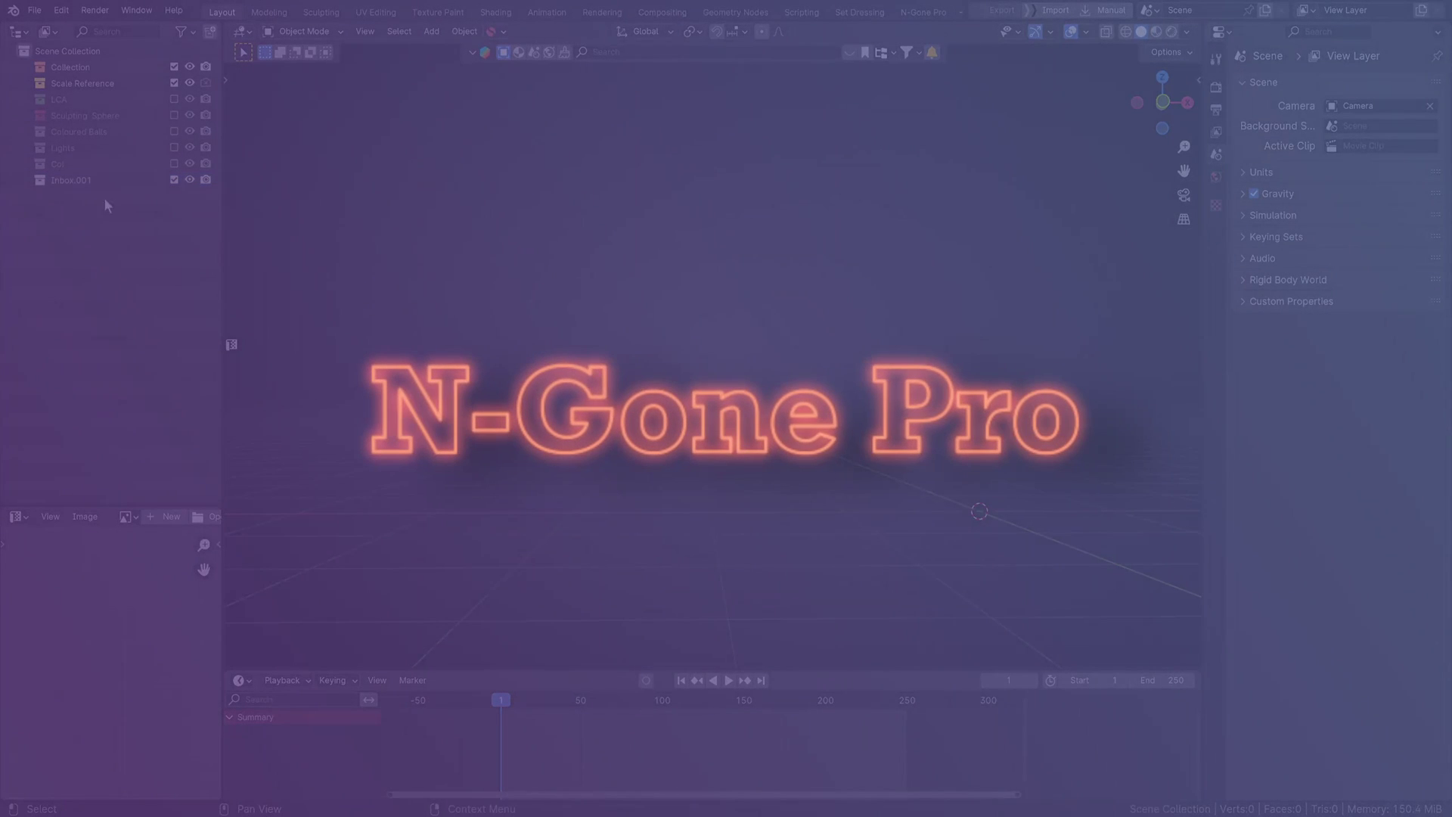
click(110, 183)
key(x)
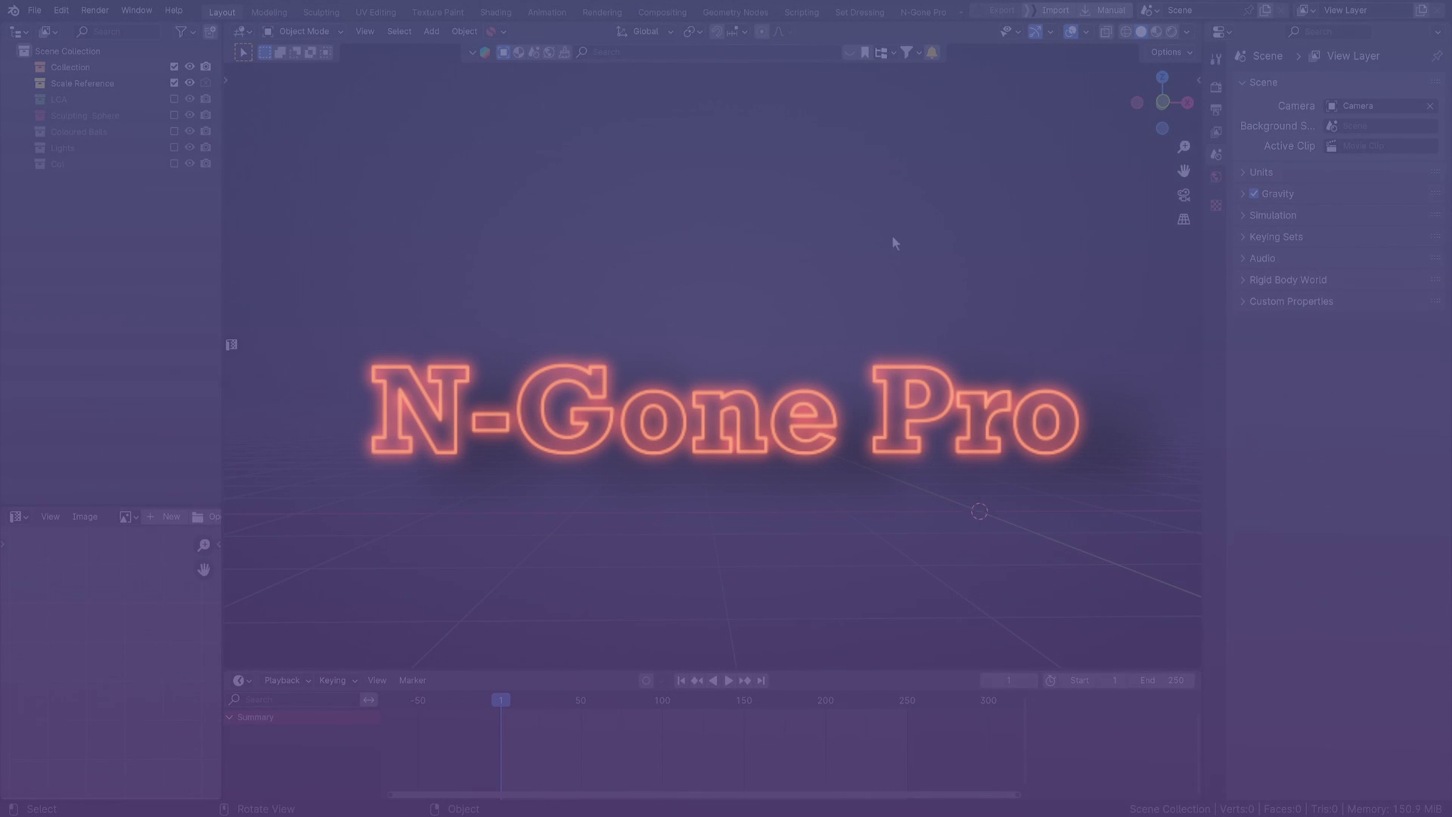
Step: Refresh the Plasticity connection with only visible objects included to bring the original pistol into the scene
key(n)
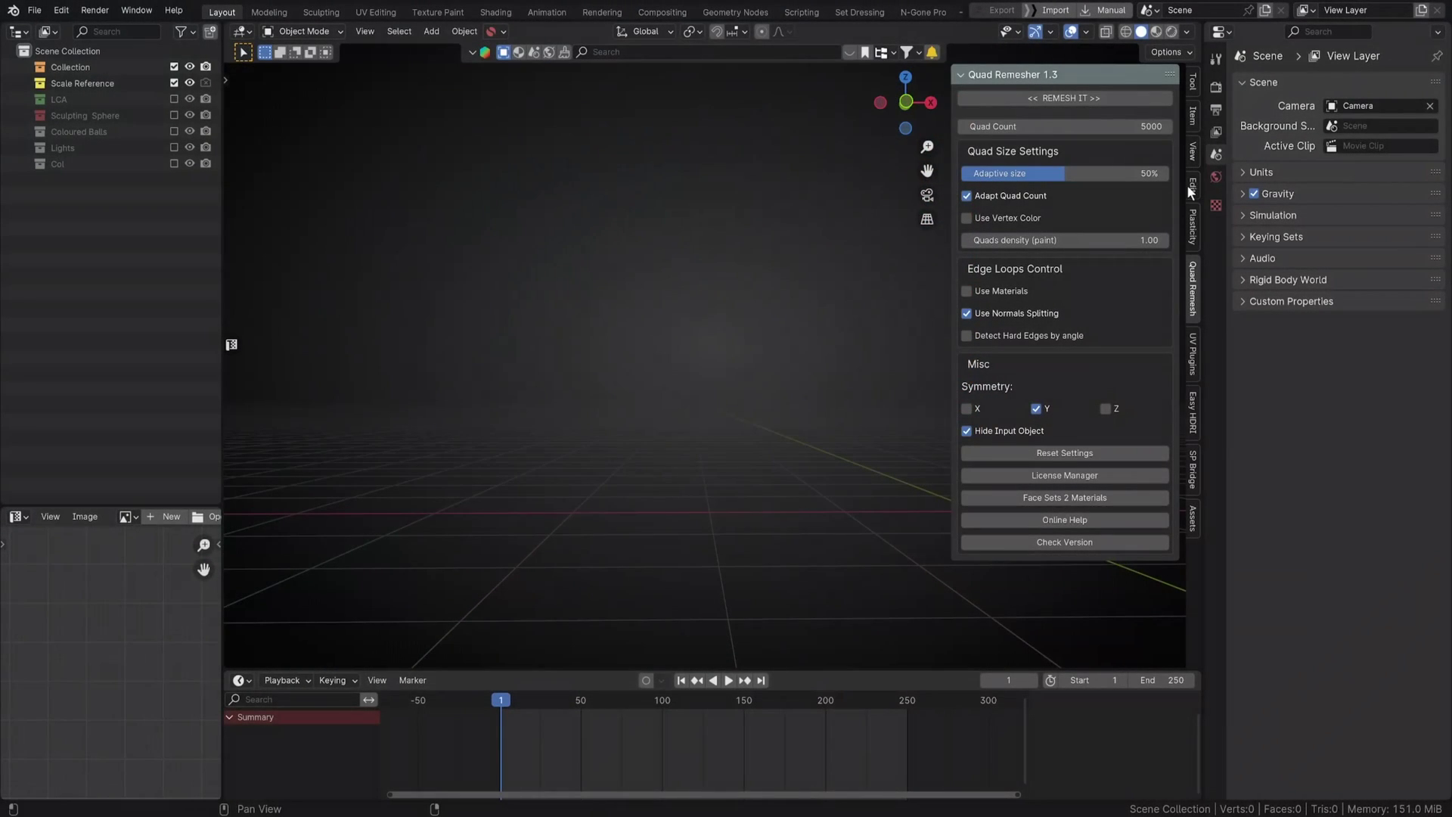
click(1193, 227)
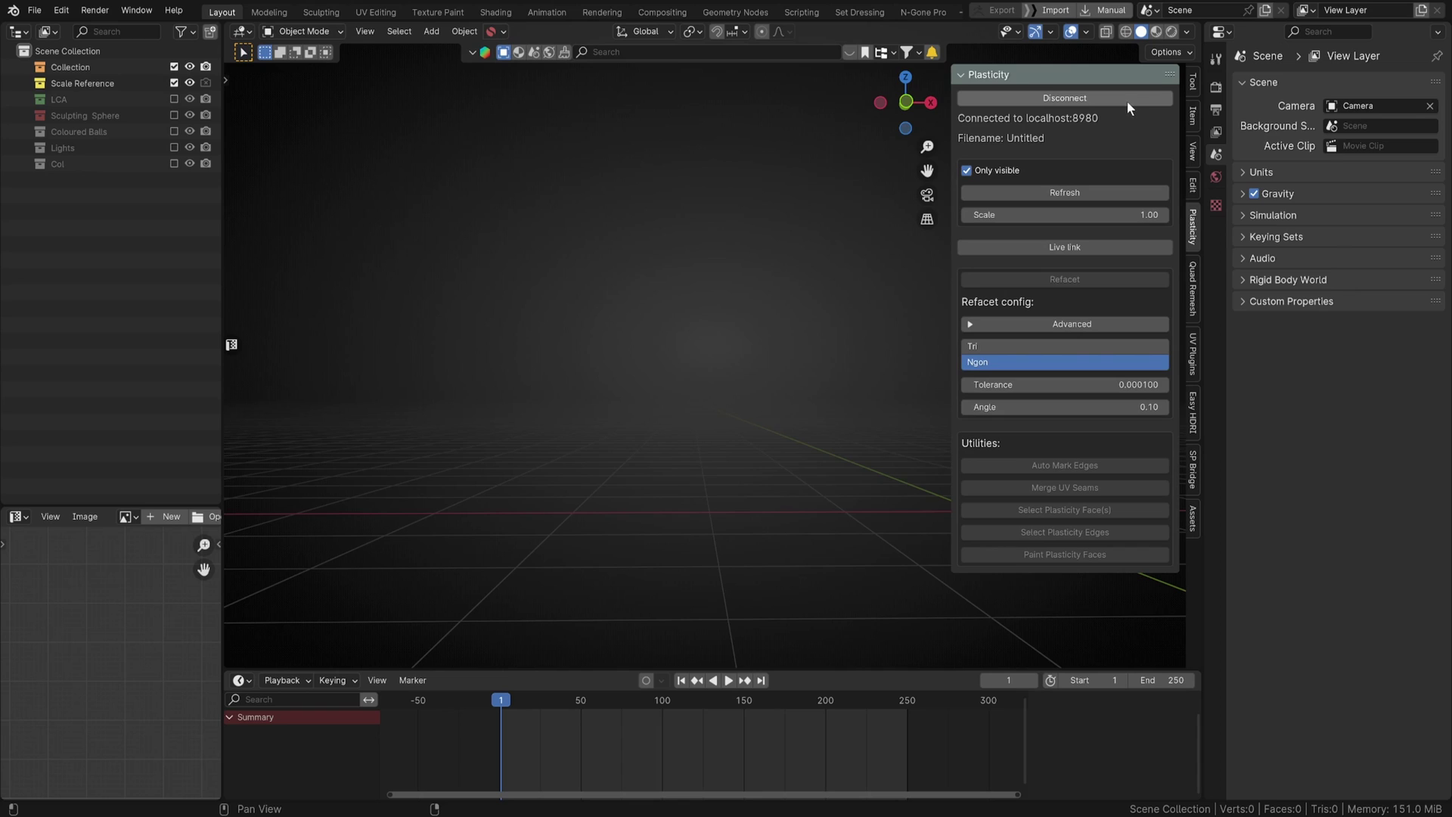
click(1094, 192)
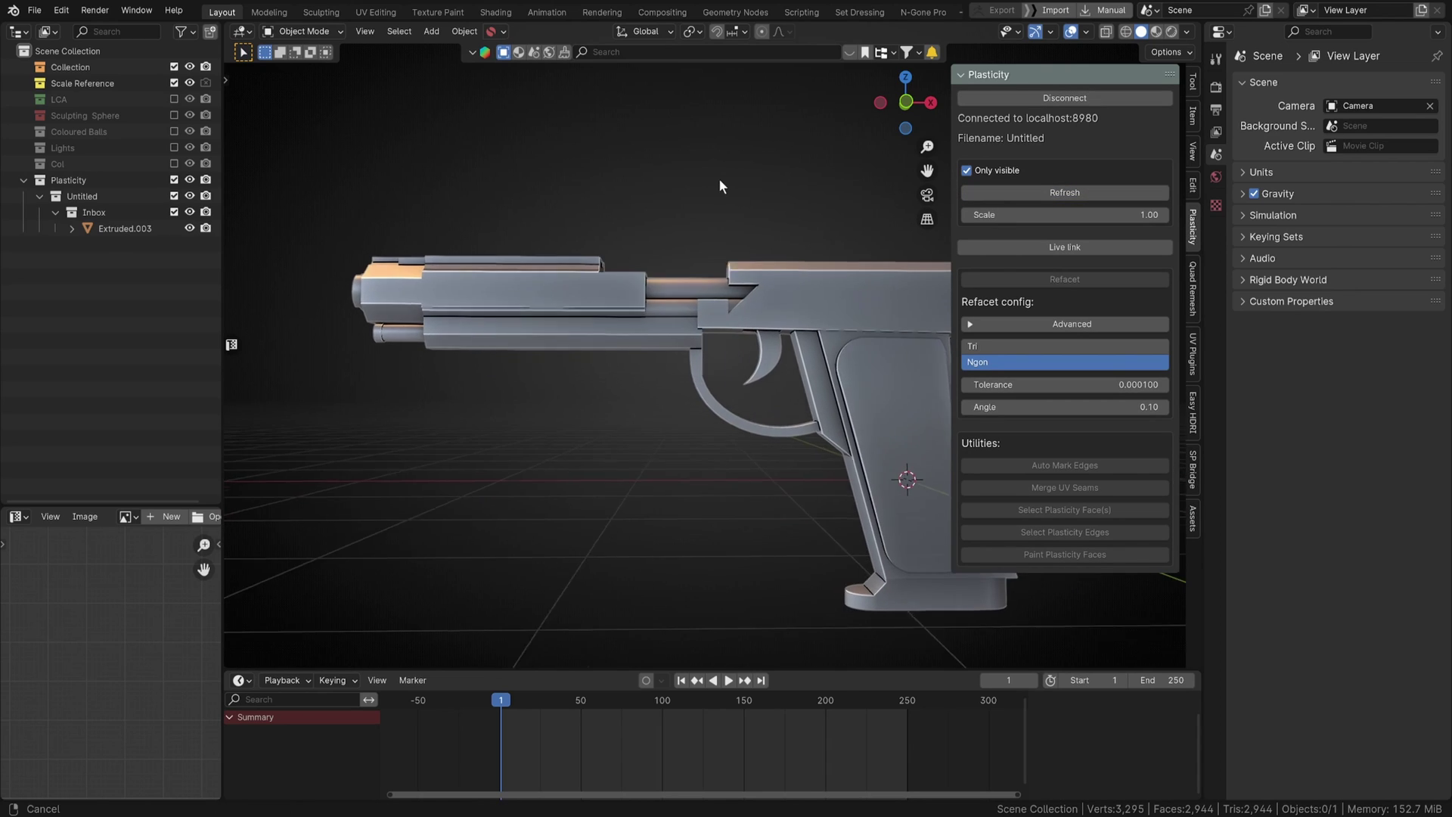
Step: Select the imported pistol and refacet it as n-gons through the Plasticity bridge
middle_drag(720, 181, 741, 203)
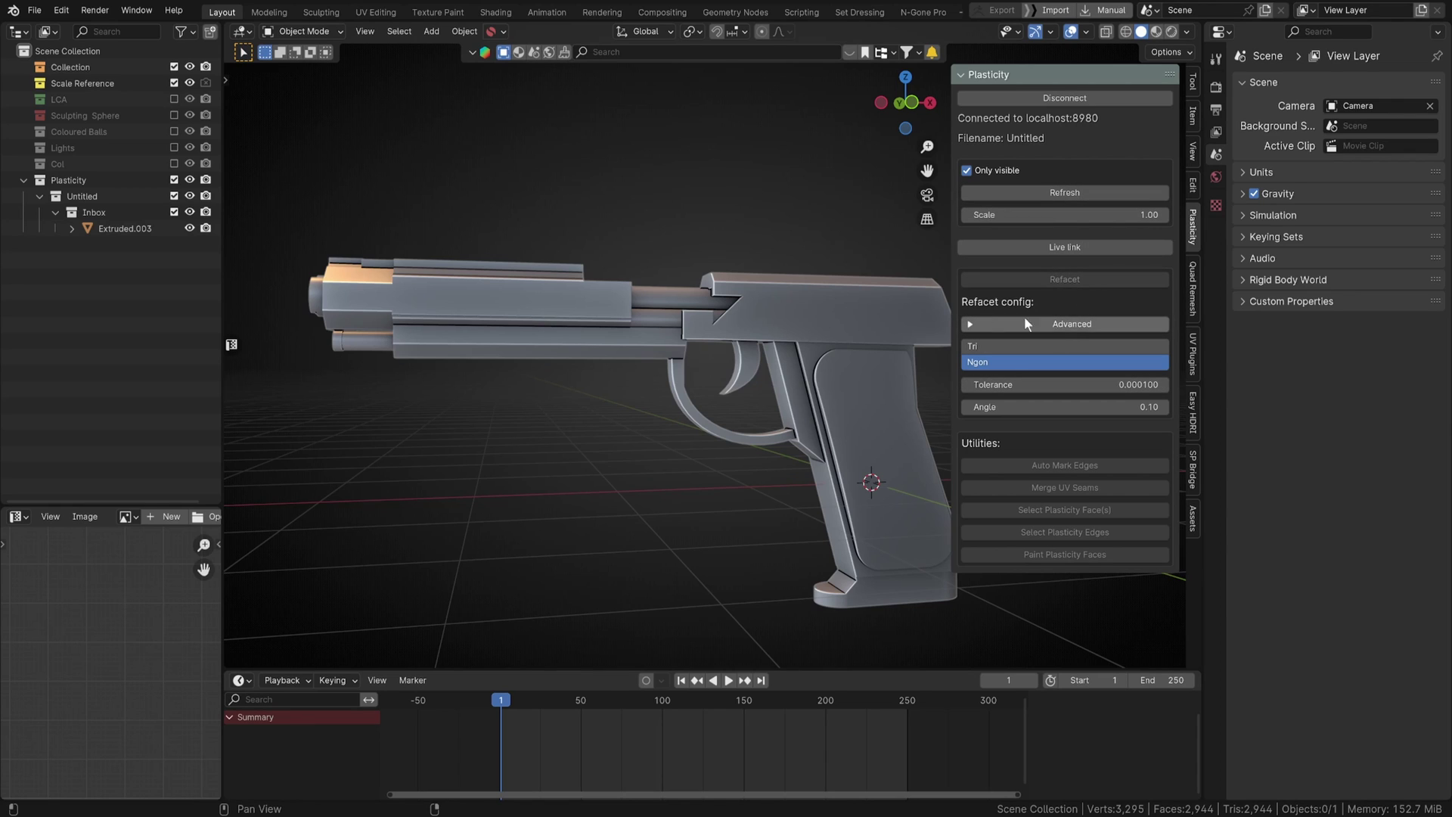
click(832, 286)
click(1069, 280)
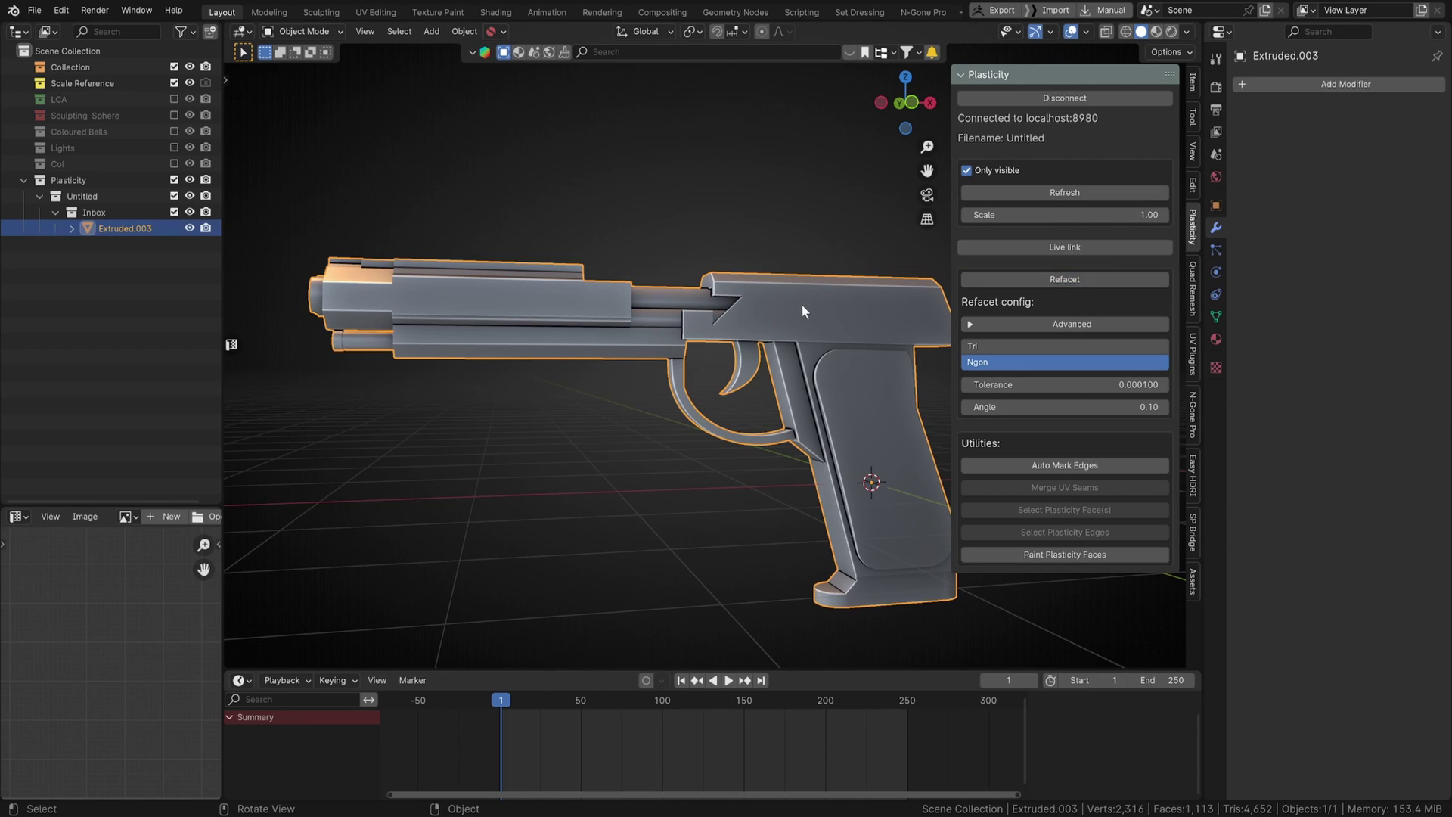
middle_drag(800, 306, 816, 267)
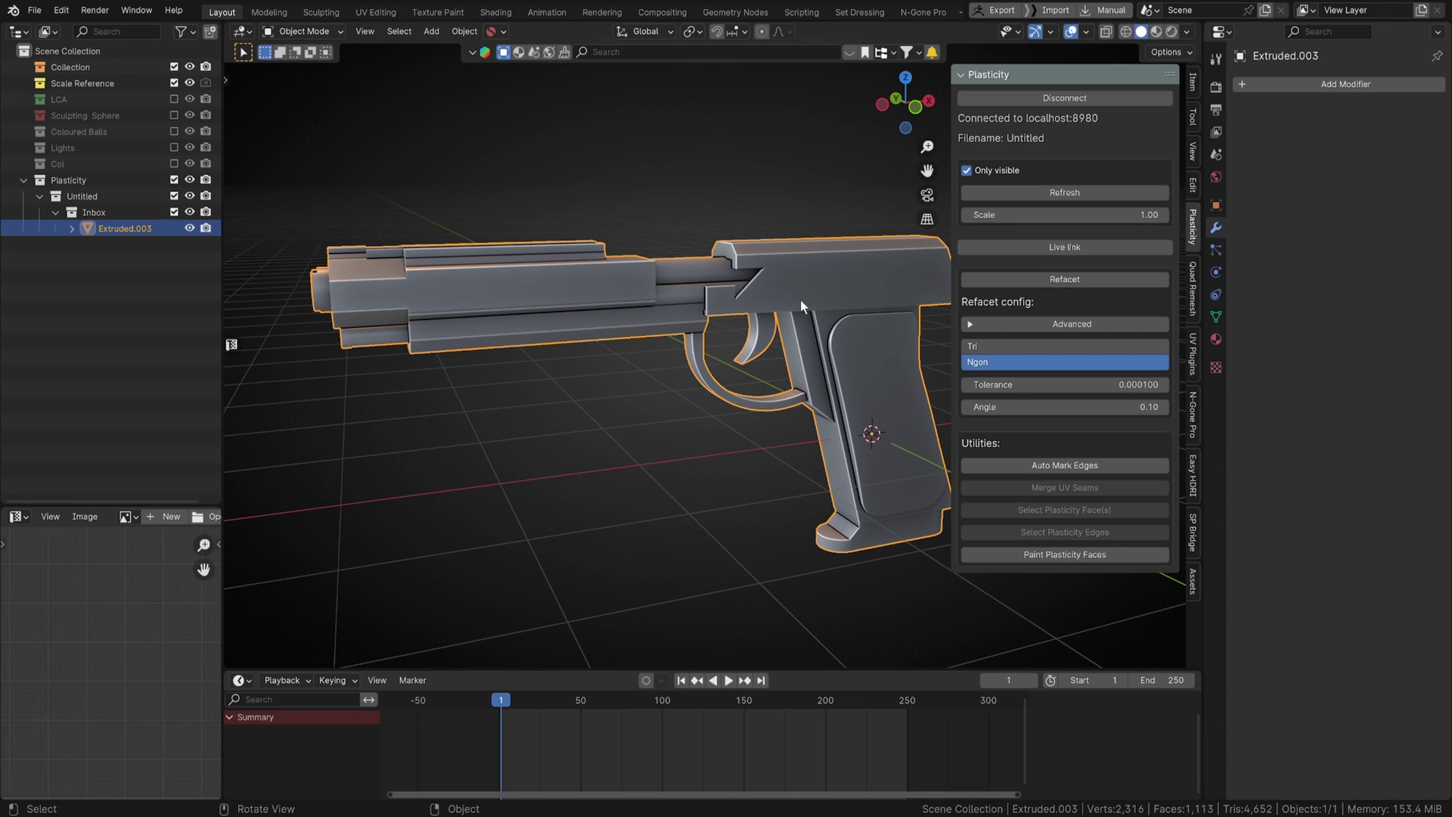
Step: Examine the pistol's n-gon topology in Edit Mode from several angles and review the available N-Gone Pro tools
click(1193, 413)
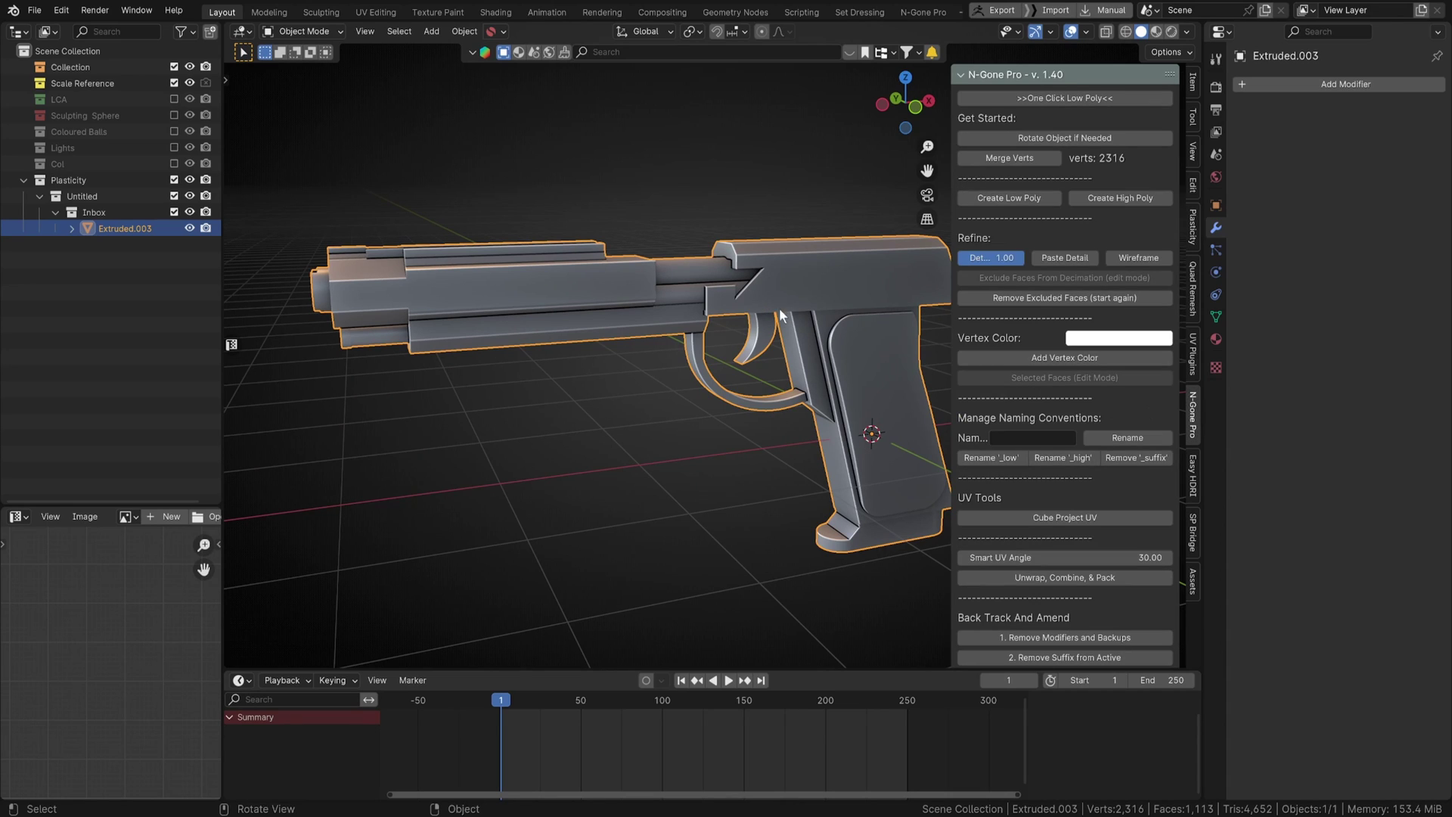
shift+middle_drag(781, 314, 736, 262)
key(Tab)
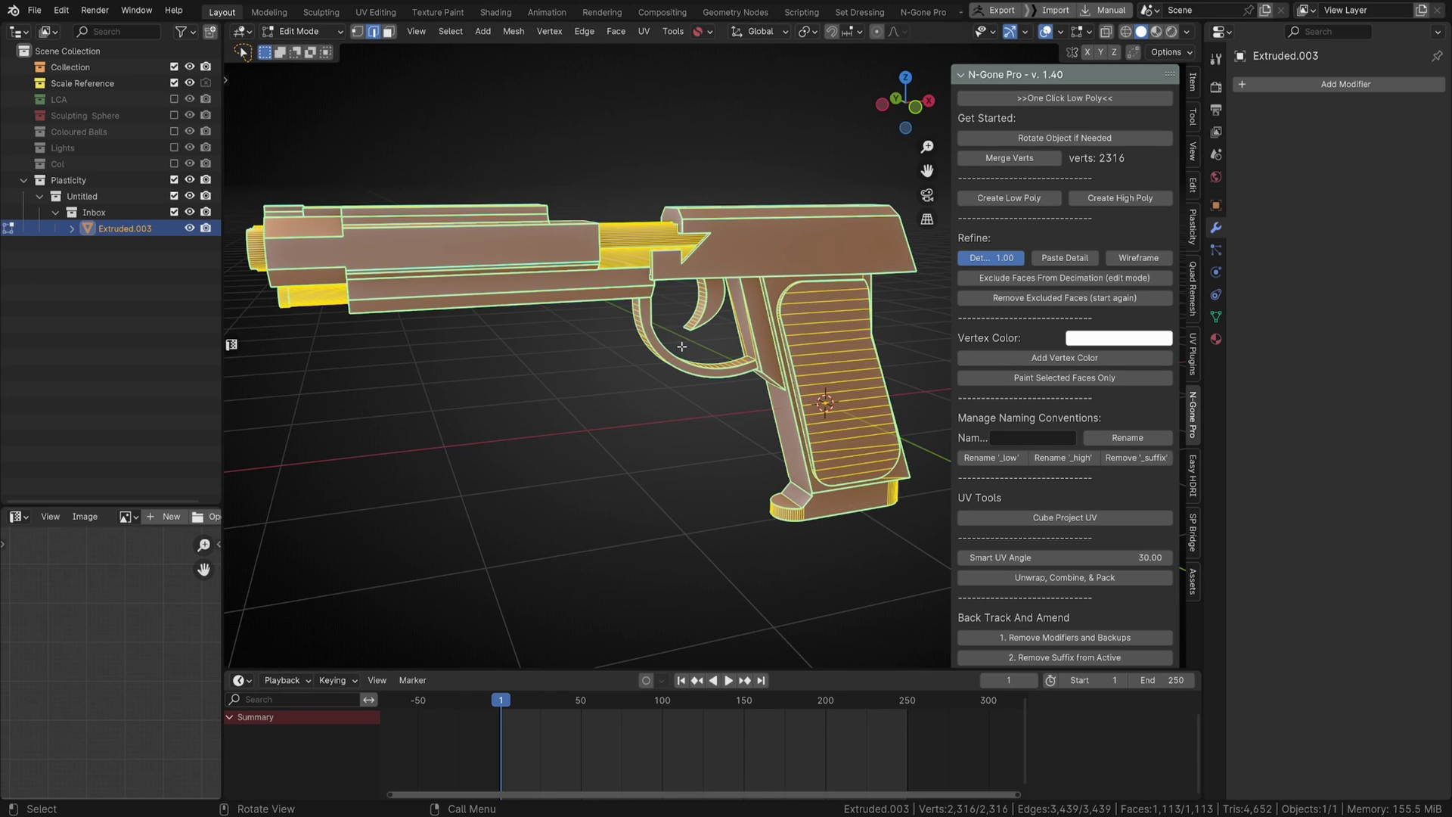
shift+middle_drag(682, 347, 719, 376)
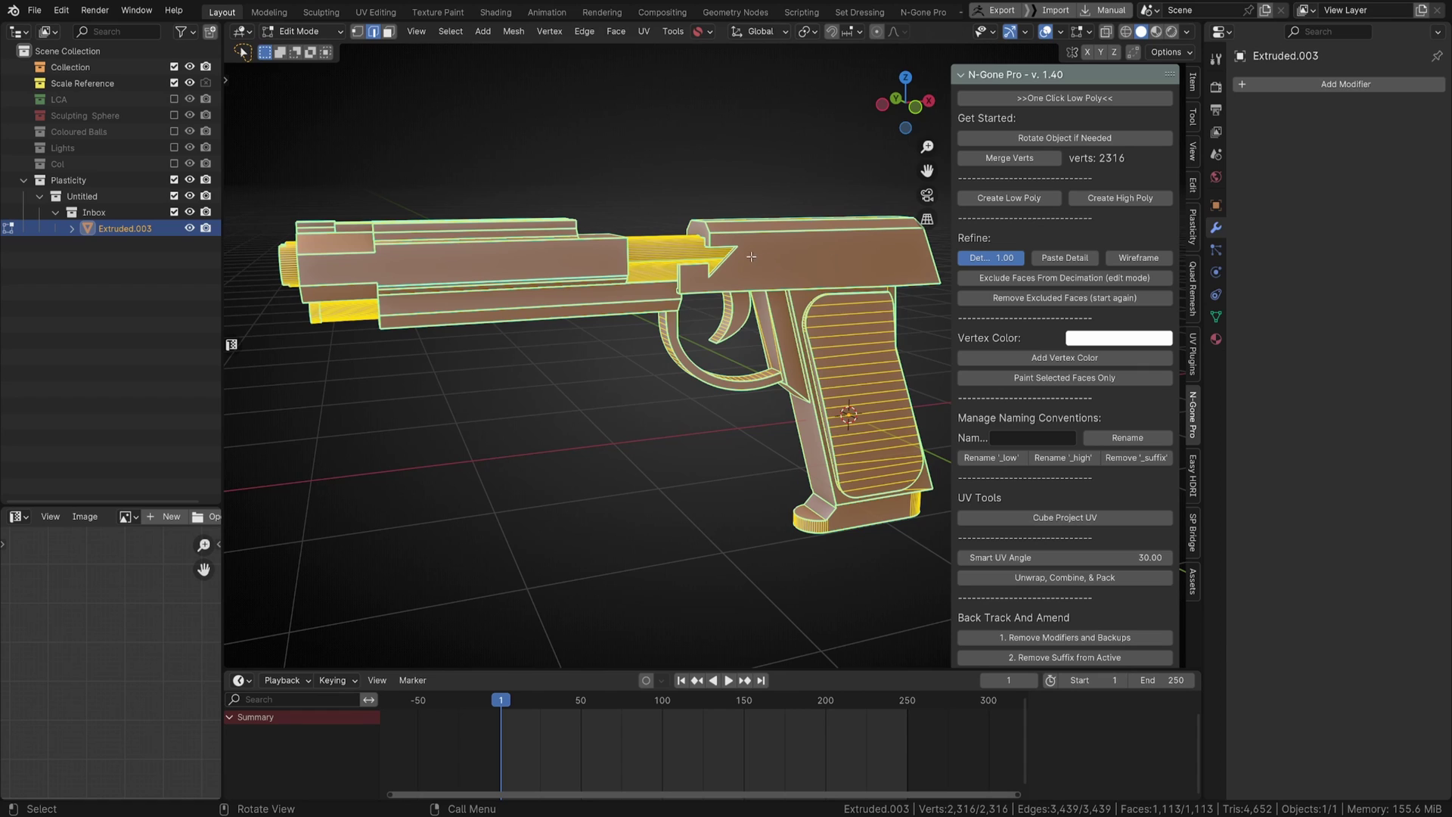
middle_drag(751, 258, 826, 258)
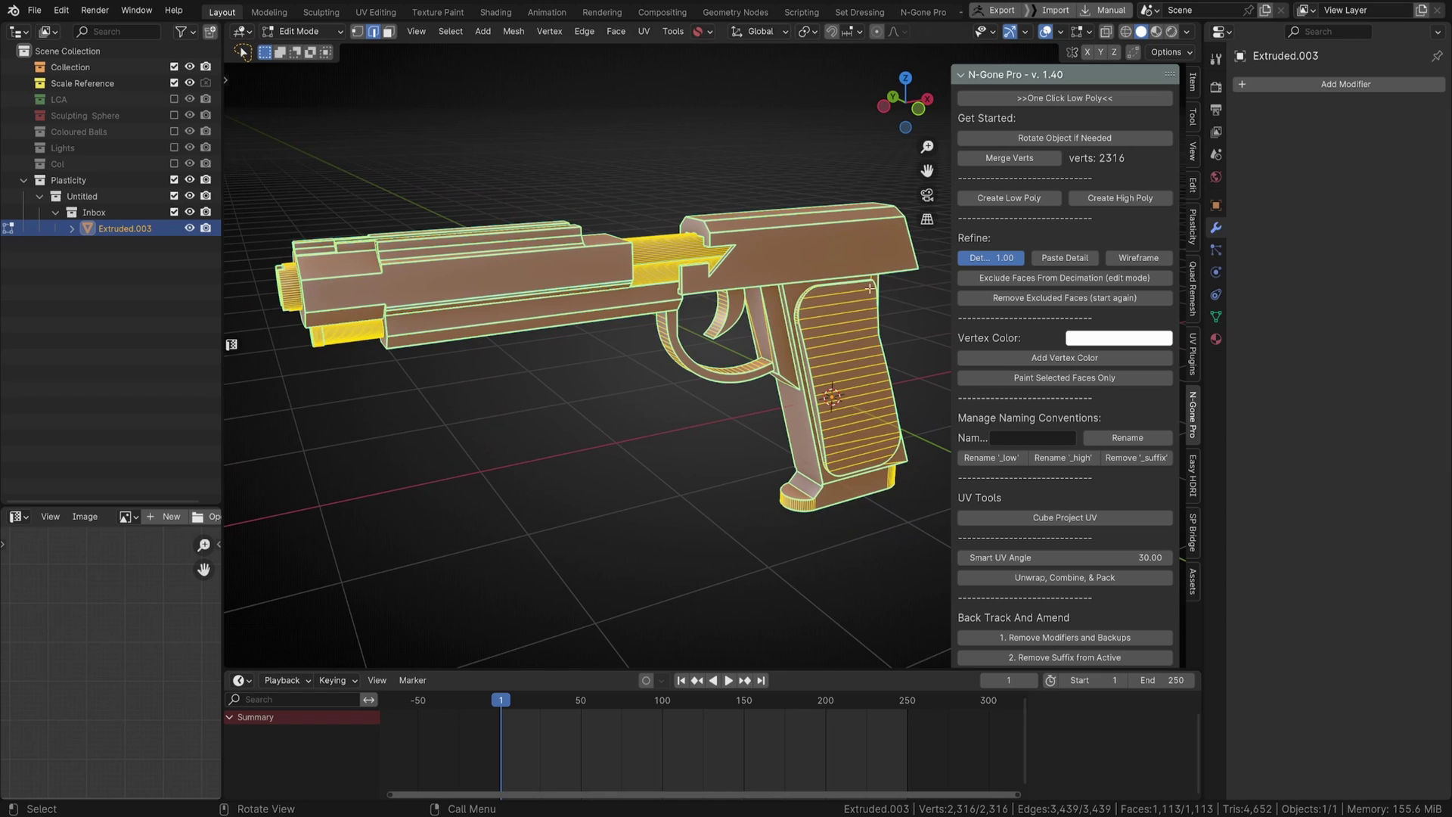
middle_drag(821, 251, 800, 298)
middle_drag(684, 250, 874, 263)
scroll(745, 283, up, 4)
scroll(756, 317, down, 4)
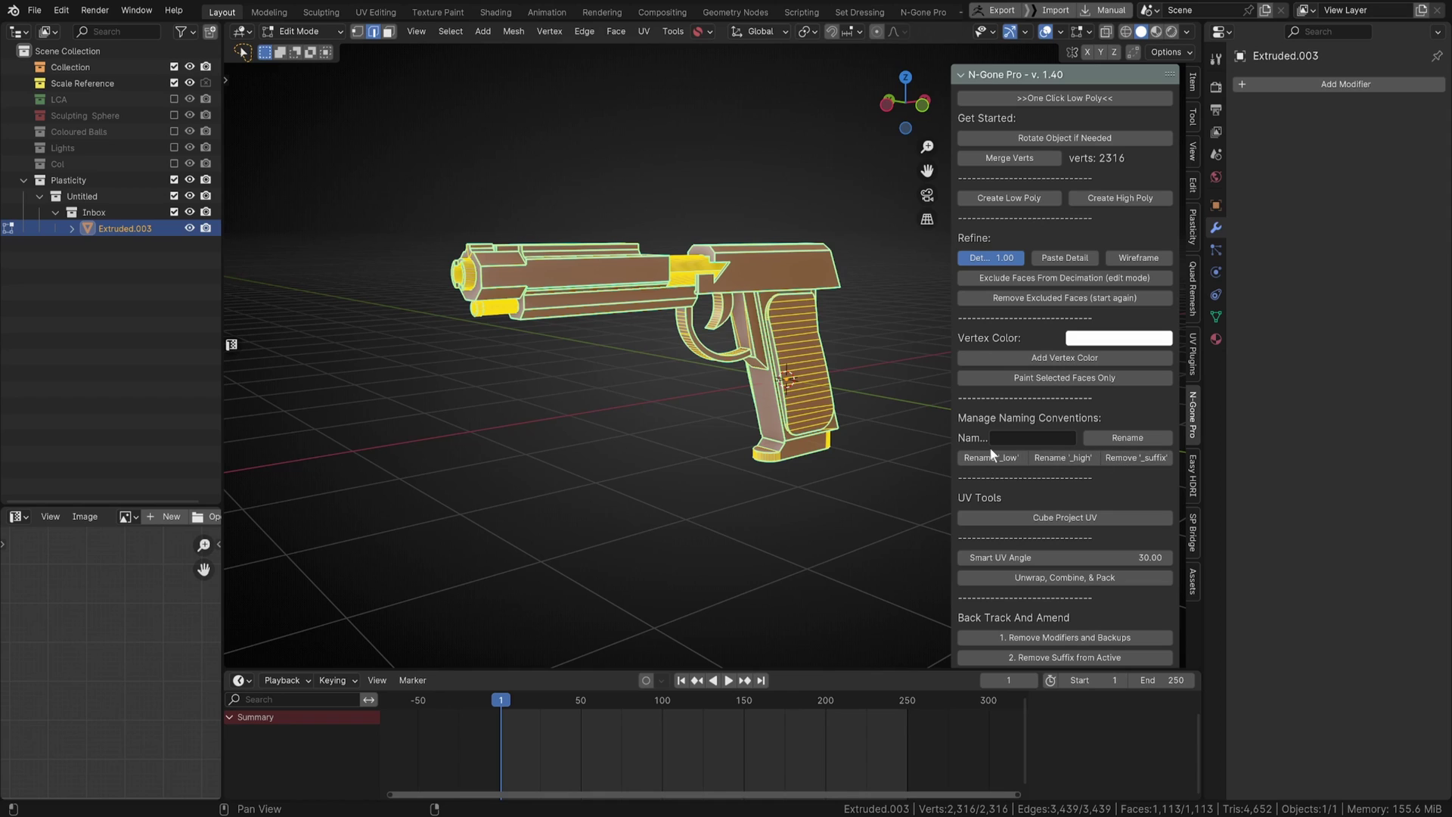
scroll(1066, 478, down, 1)
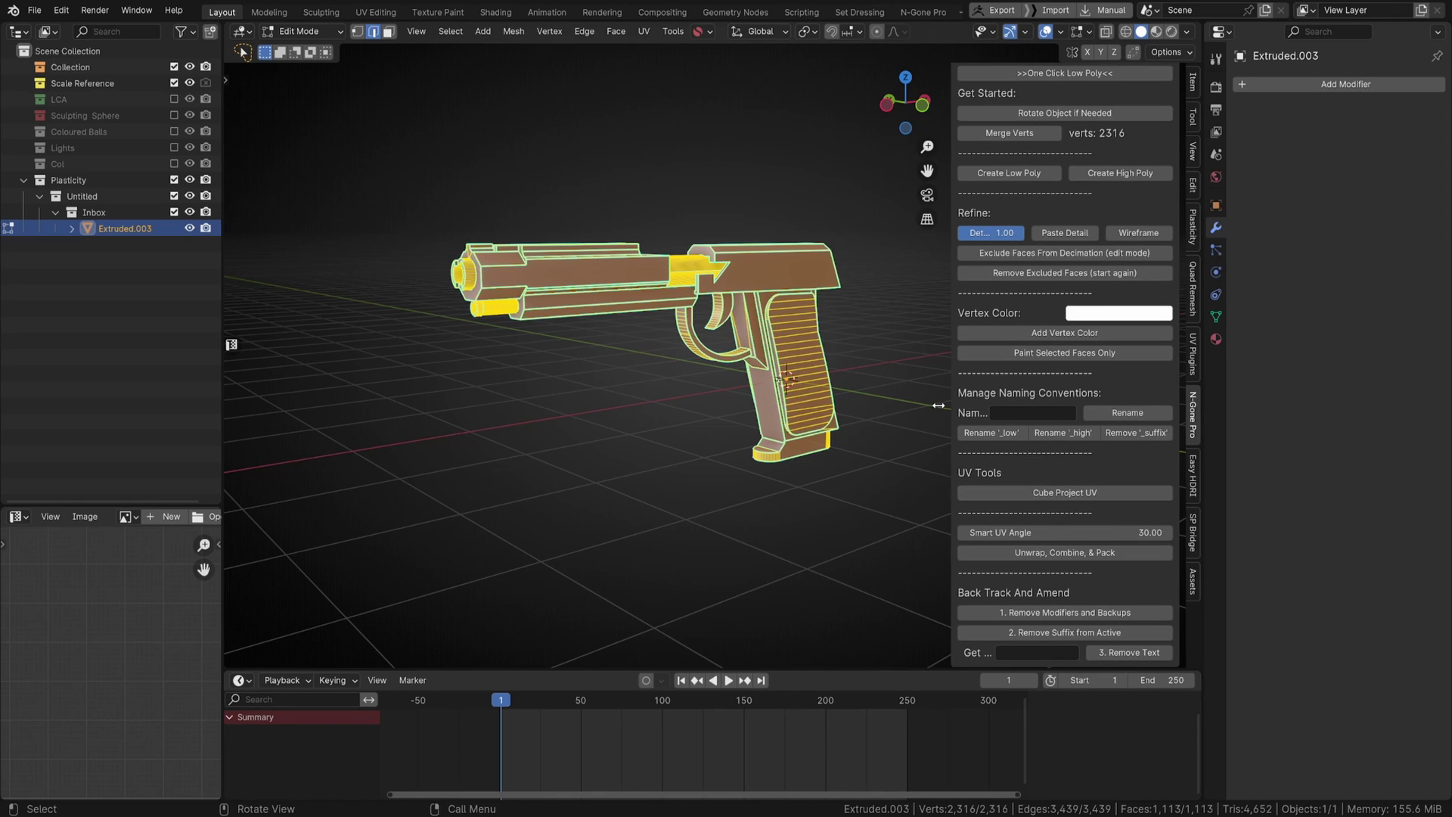
middle_drag(859, 325, 811, 357)
scroll(1139, 148, up, 2)
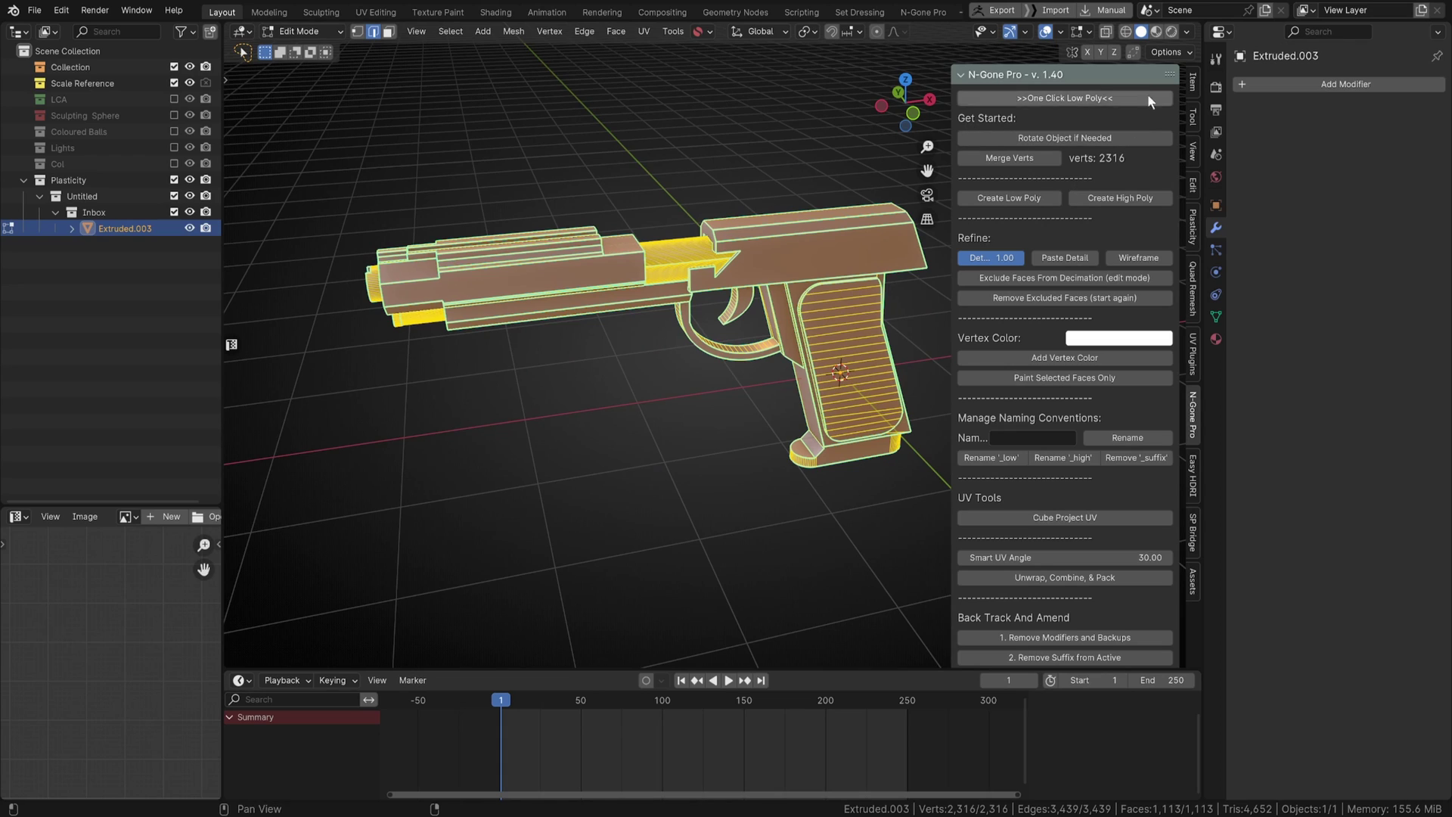
scroll(587, 355, down, 2)
Step: Return the pistol to Object Mode
mouse_move(439, 140)
mouse_down()
mouse_move(514, 256)
mouse_move(880, 244)
mouse_up()
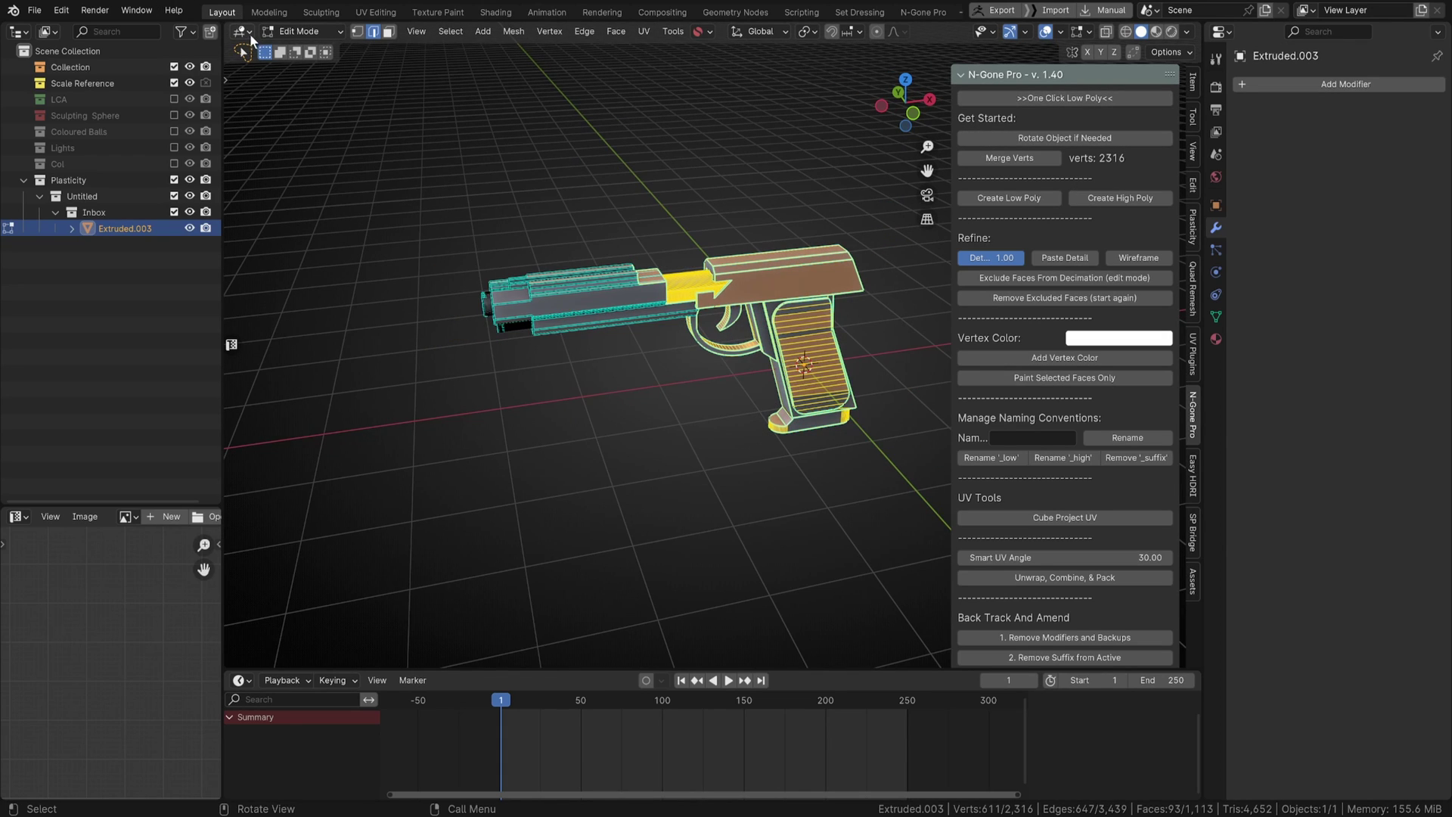
key(ctrl+Tab)
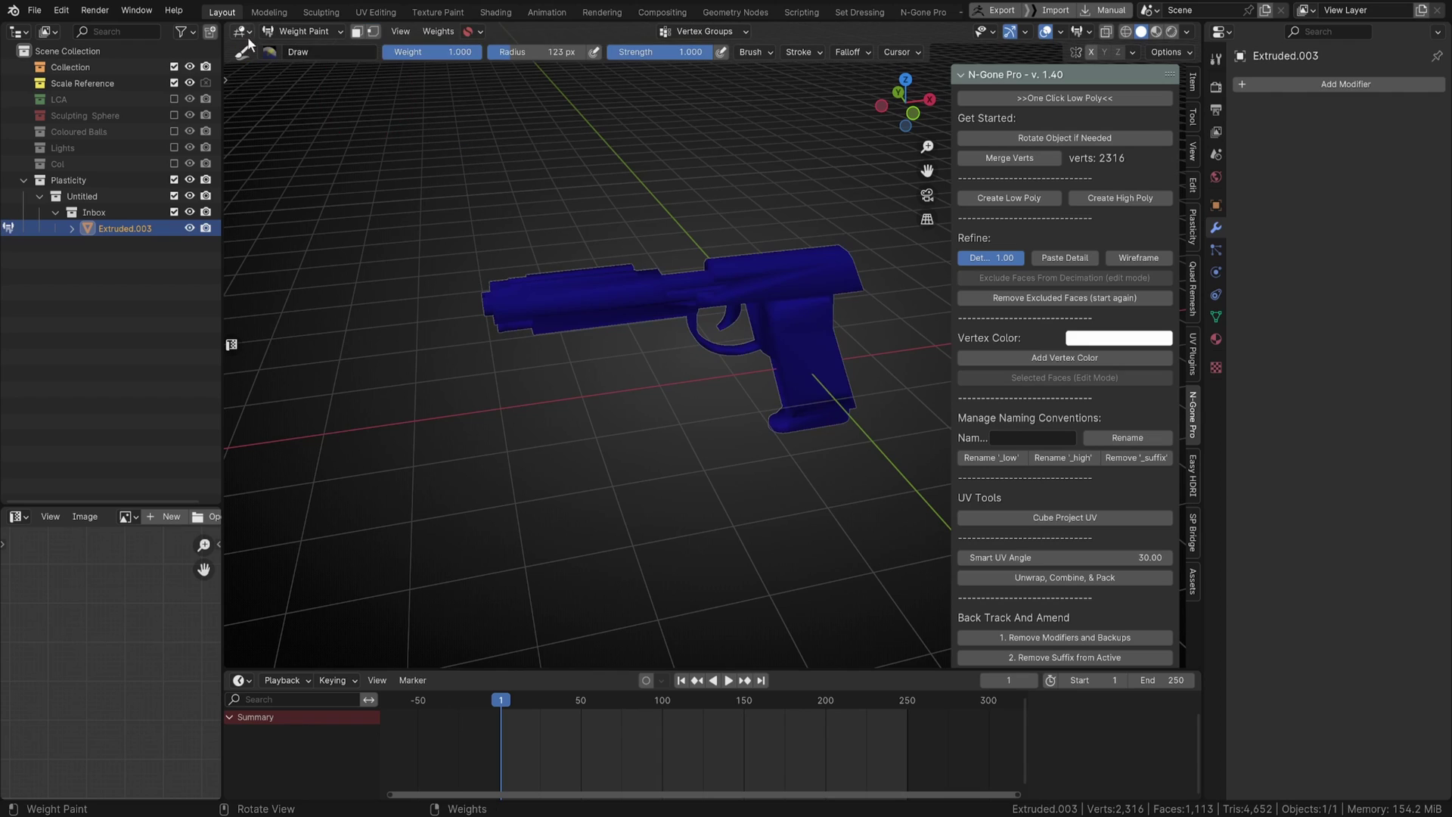
click(239, 31)
click(272, 33)
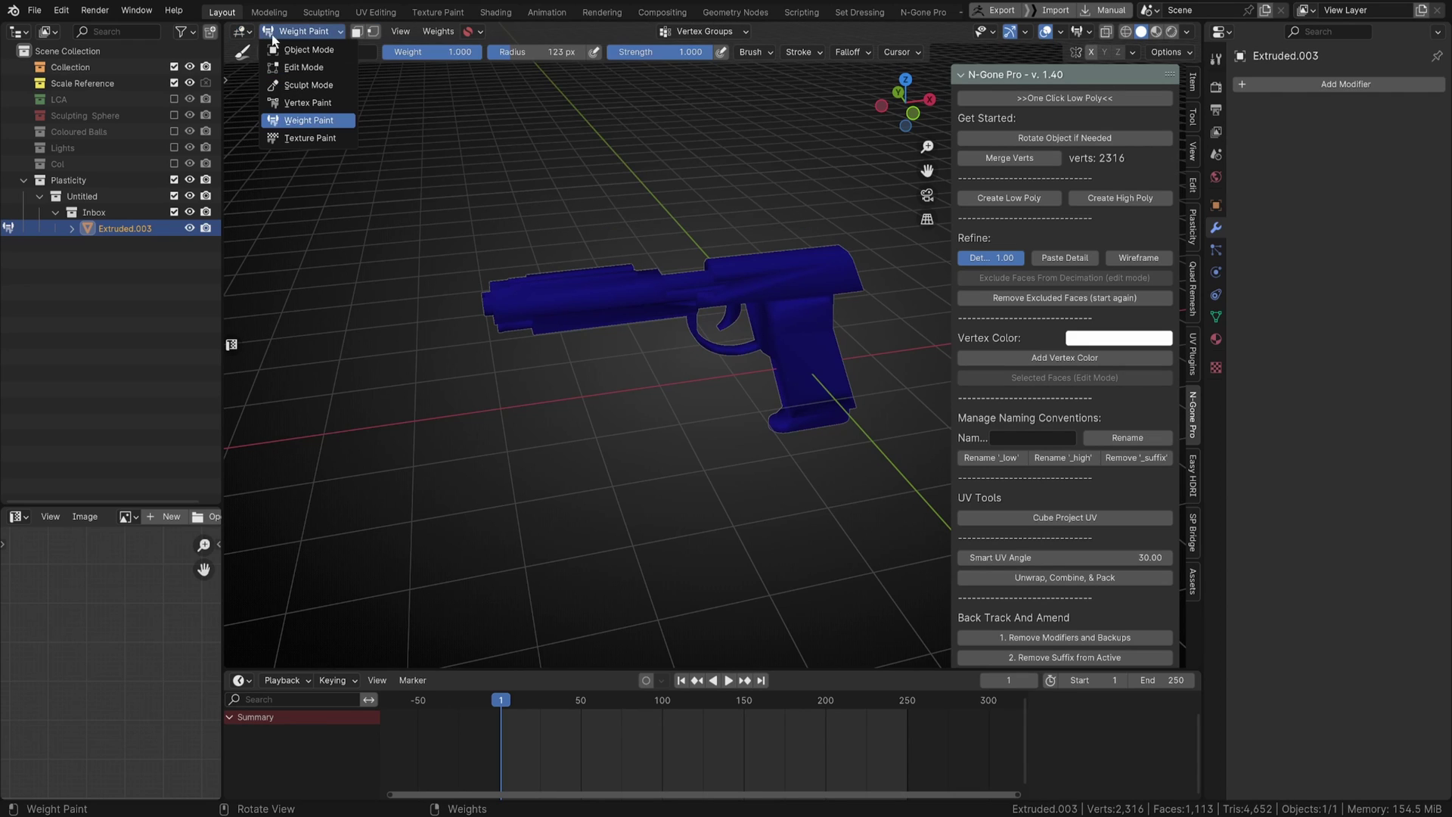
click(306, 49)
middle_drag(746, 279, 733, 284)
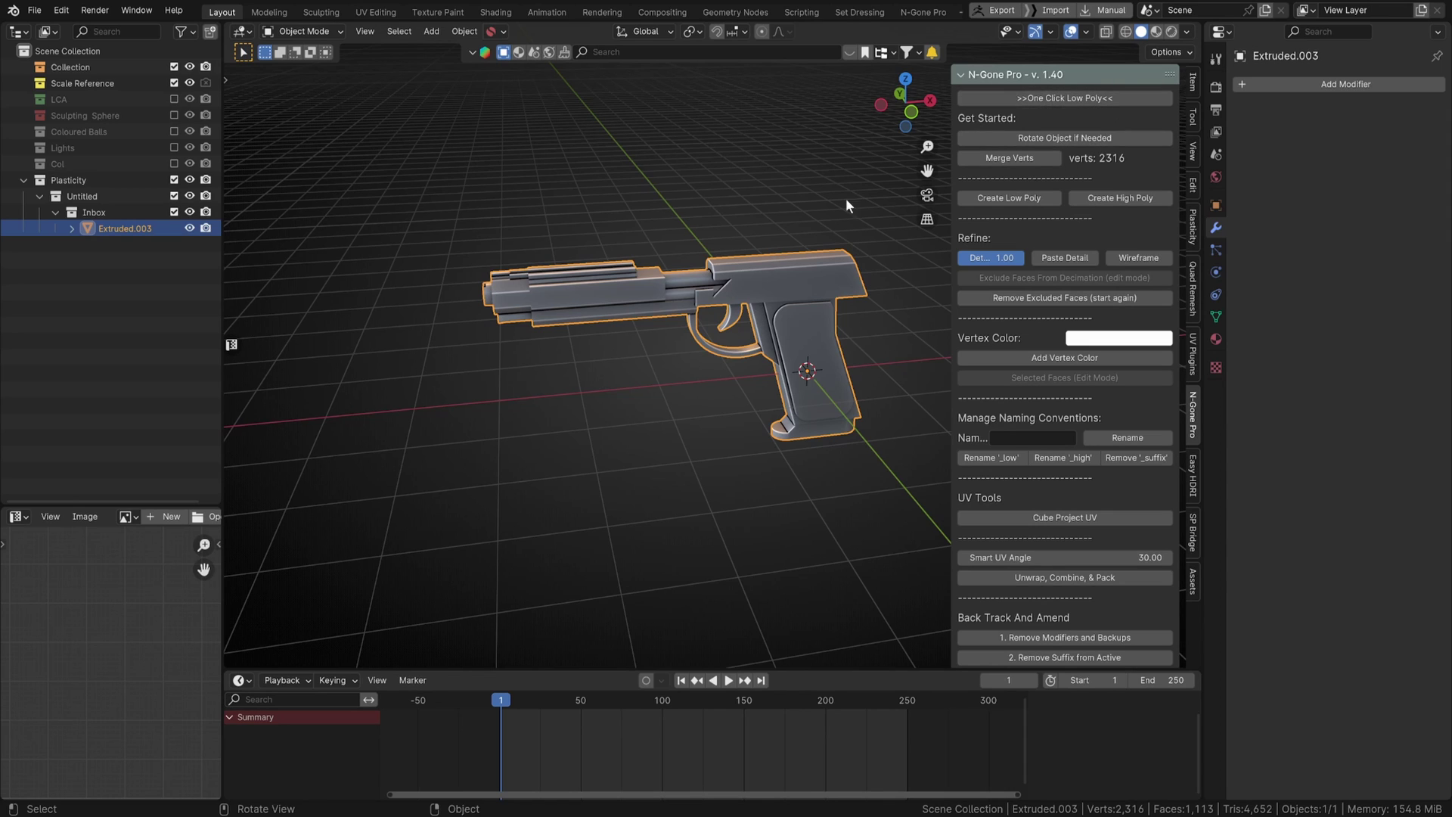
Step: Show the pistol's wireframe and generate its low-poly version with N-Gone Pro's One Click Low Poly
middle_drag(846, 199, 832, 292)
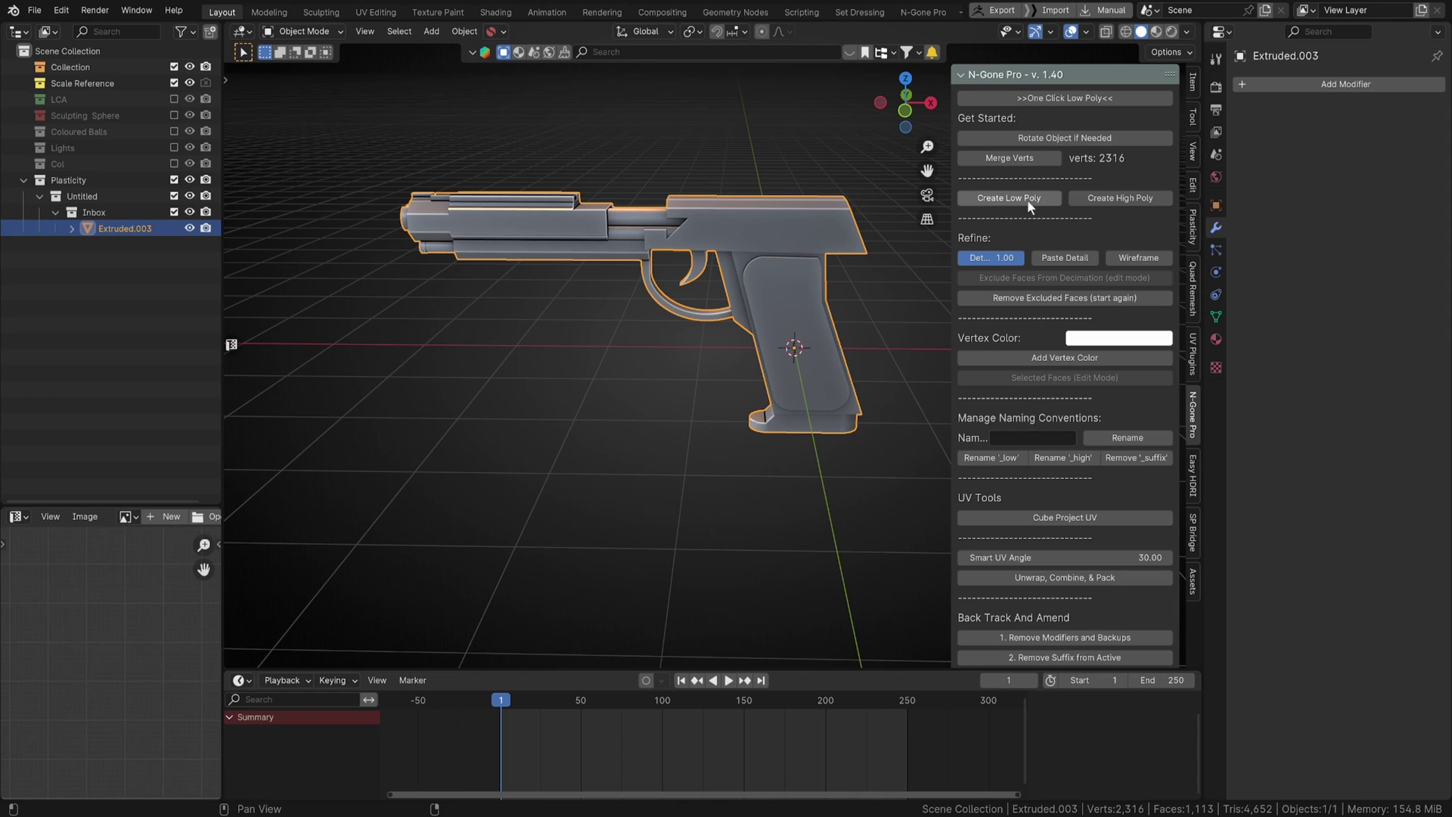
key(q)
click(670, 270)
middle_drag(670, 269, 732, 332)
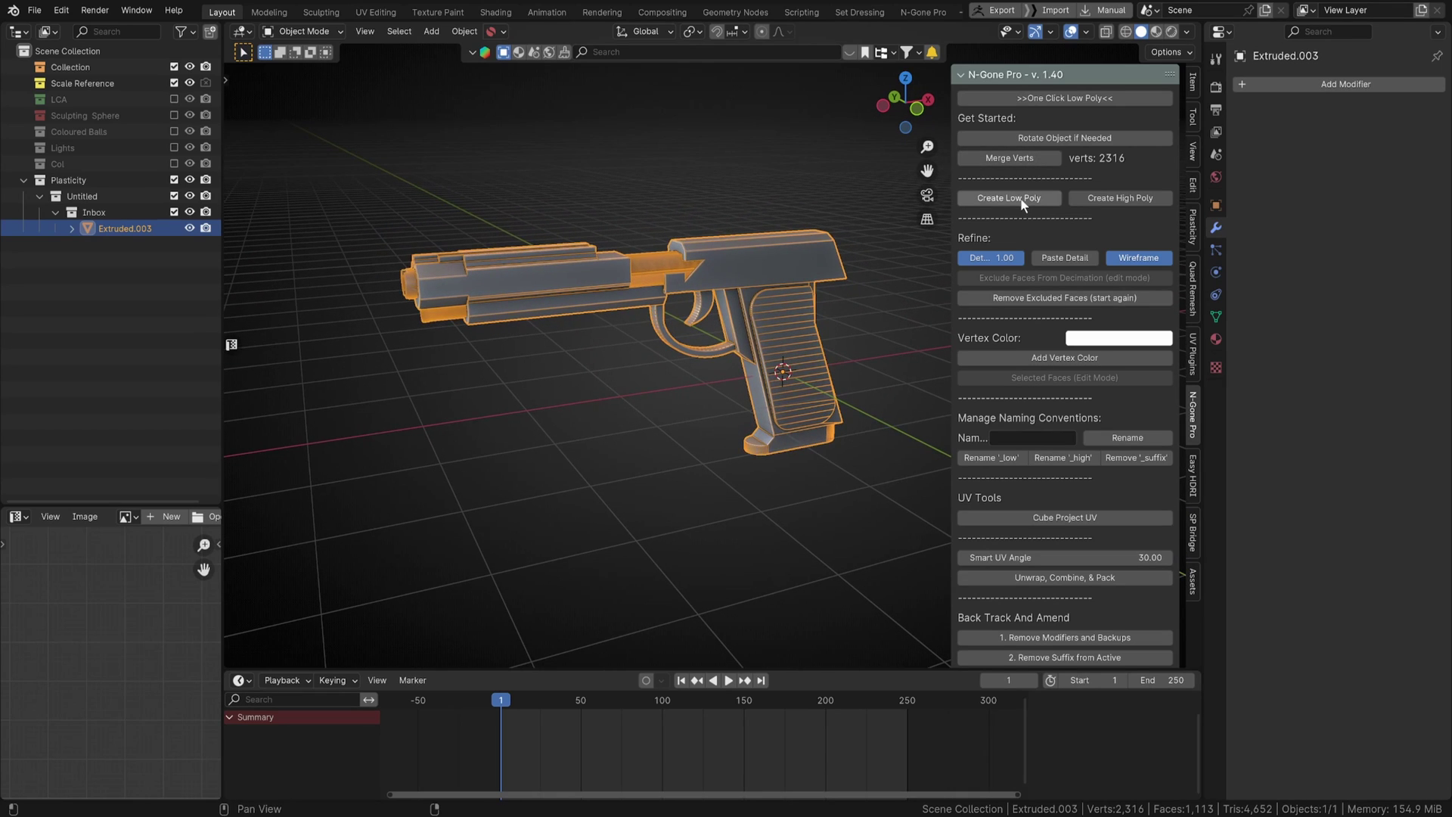
click(1046, 98)
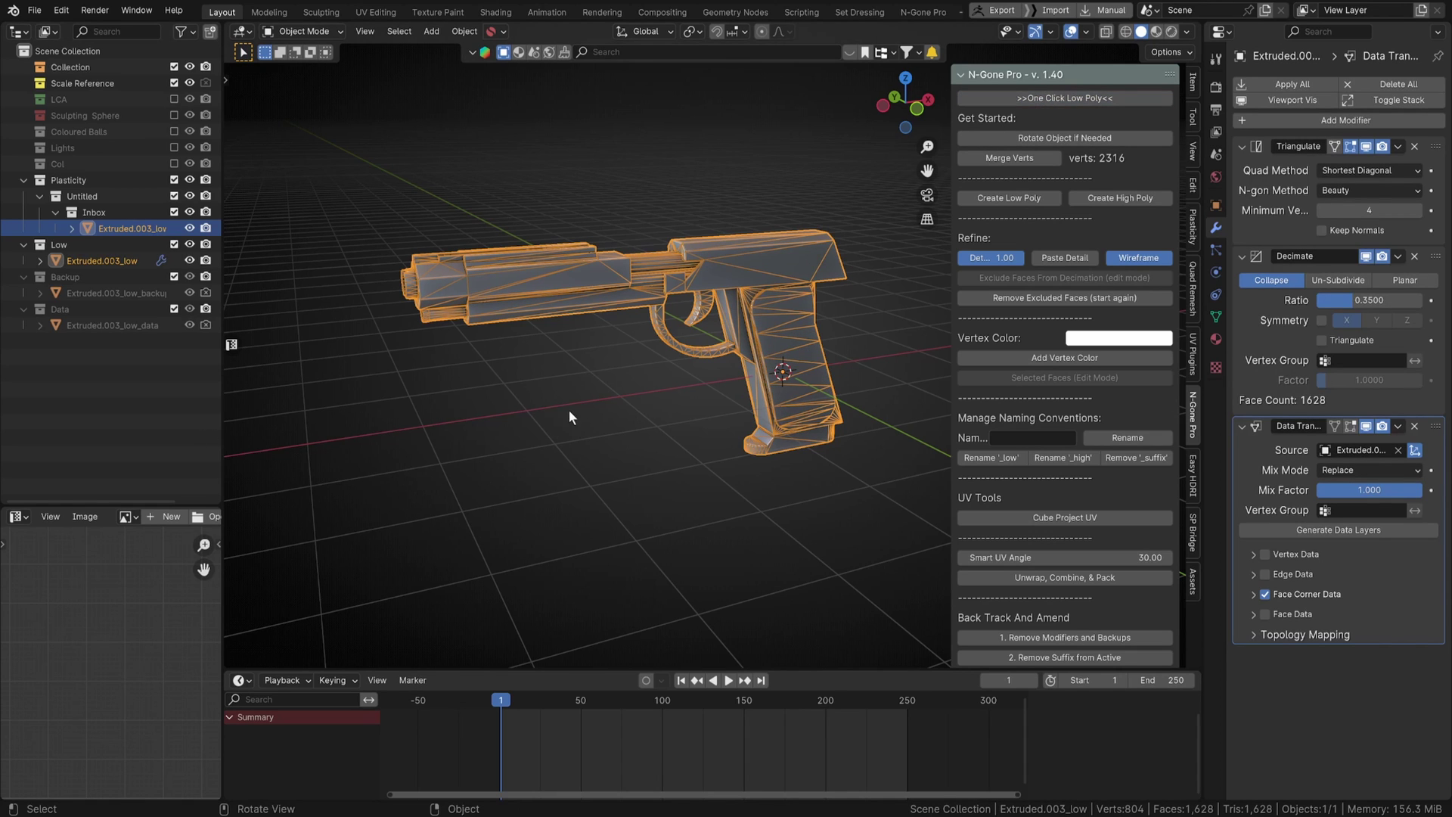
Step: Check the generated backup and data objects and collapse the Backup and Data collections in the outliner
middle_drag(716, 291, 633, 322)
scroll(738, 313, up, 2)
middle_drag(729, 284, 723, 286)
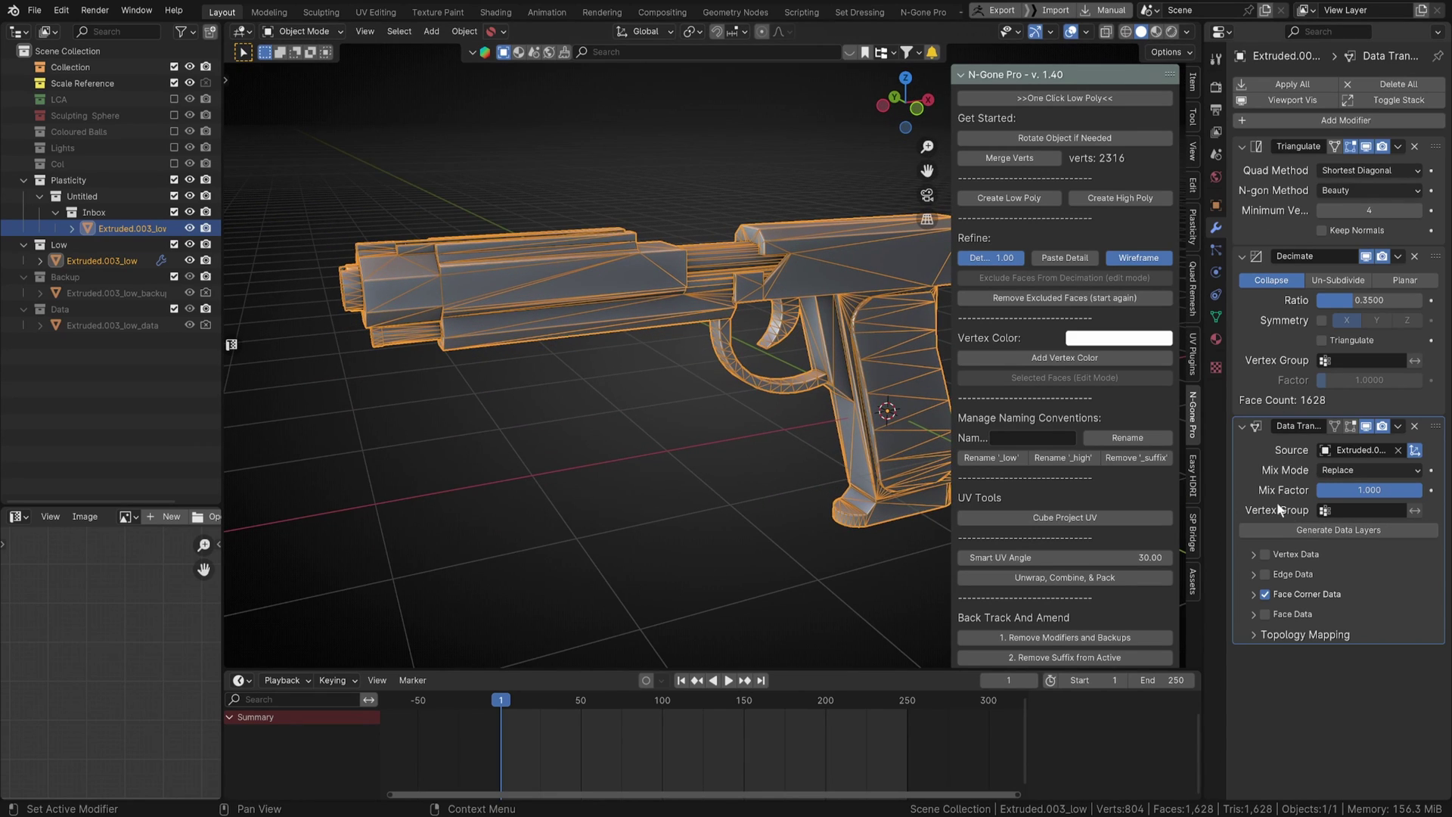
click(82, 290)
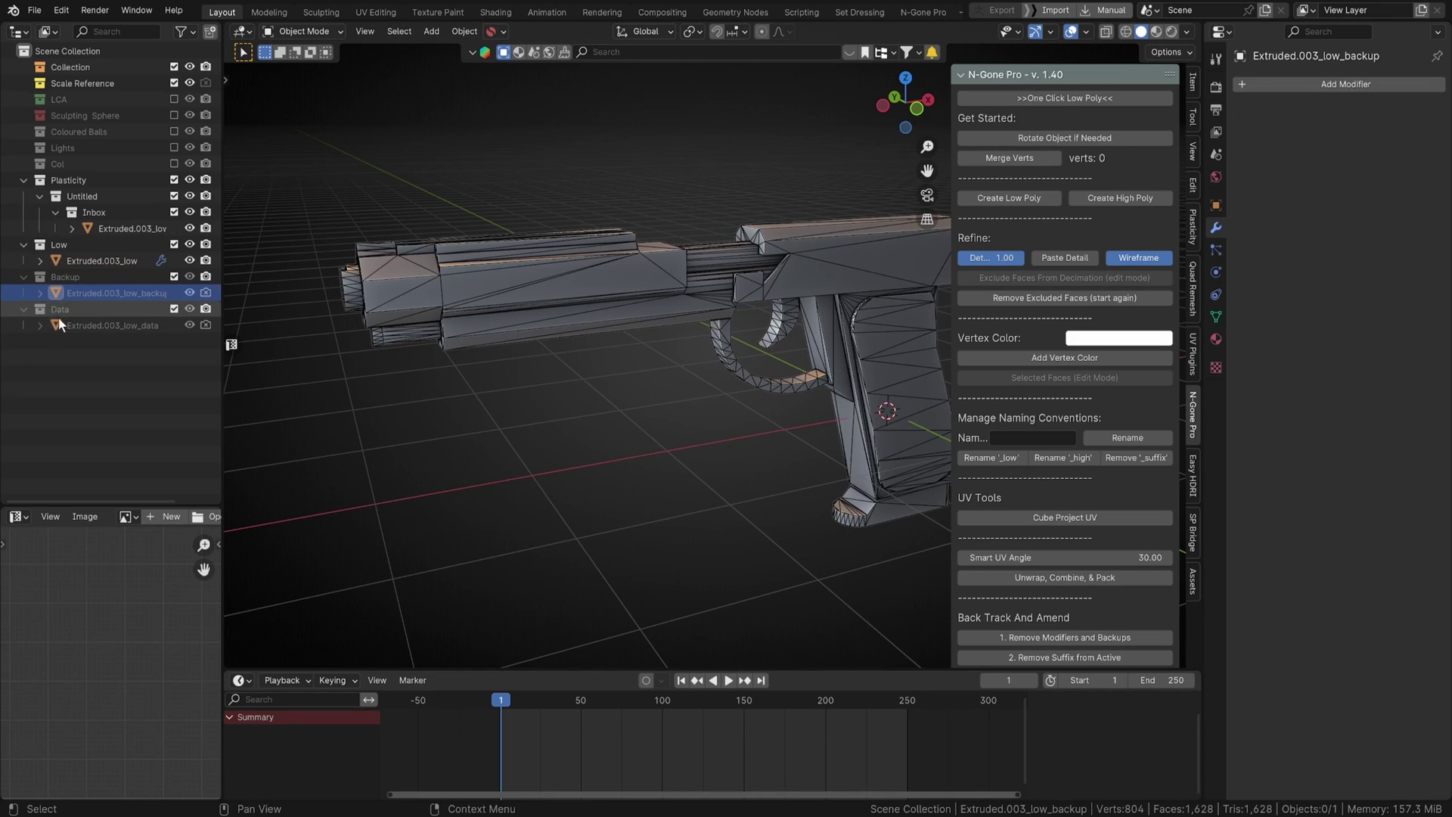
click(114, 325)
click(16, 279)
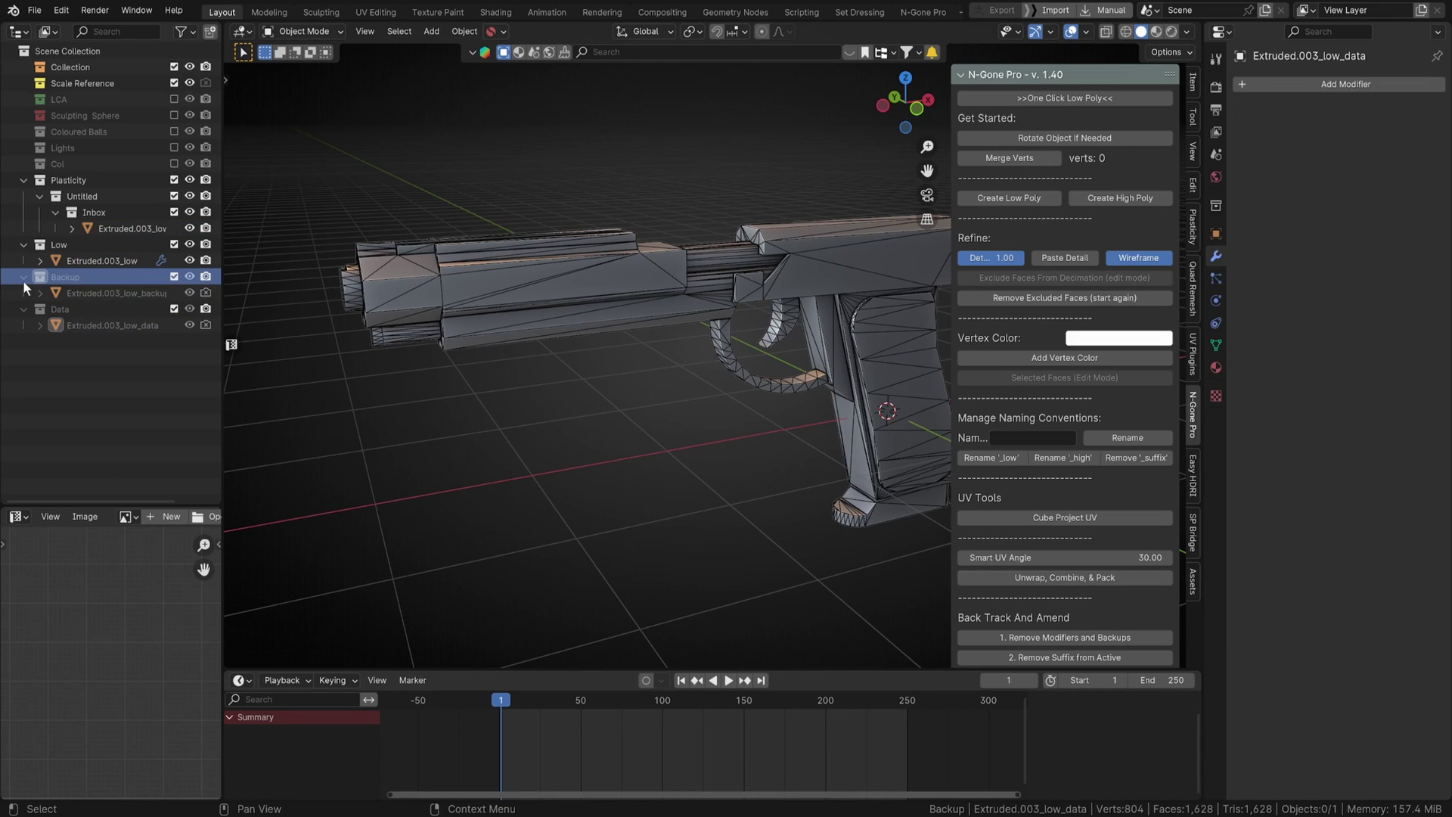
click(24, 277)
click(24, 293)
middle_drag(552, 336, 578, 341)
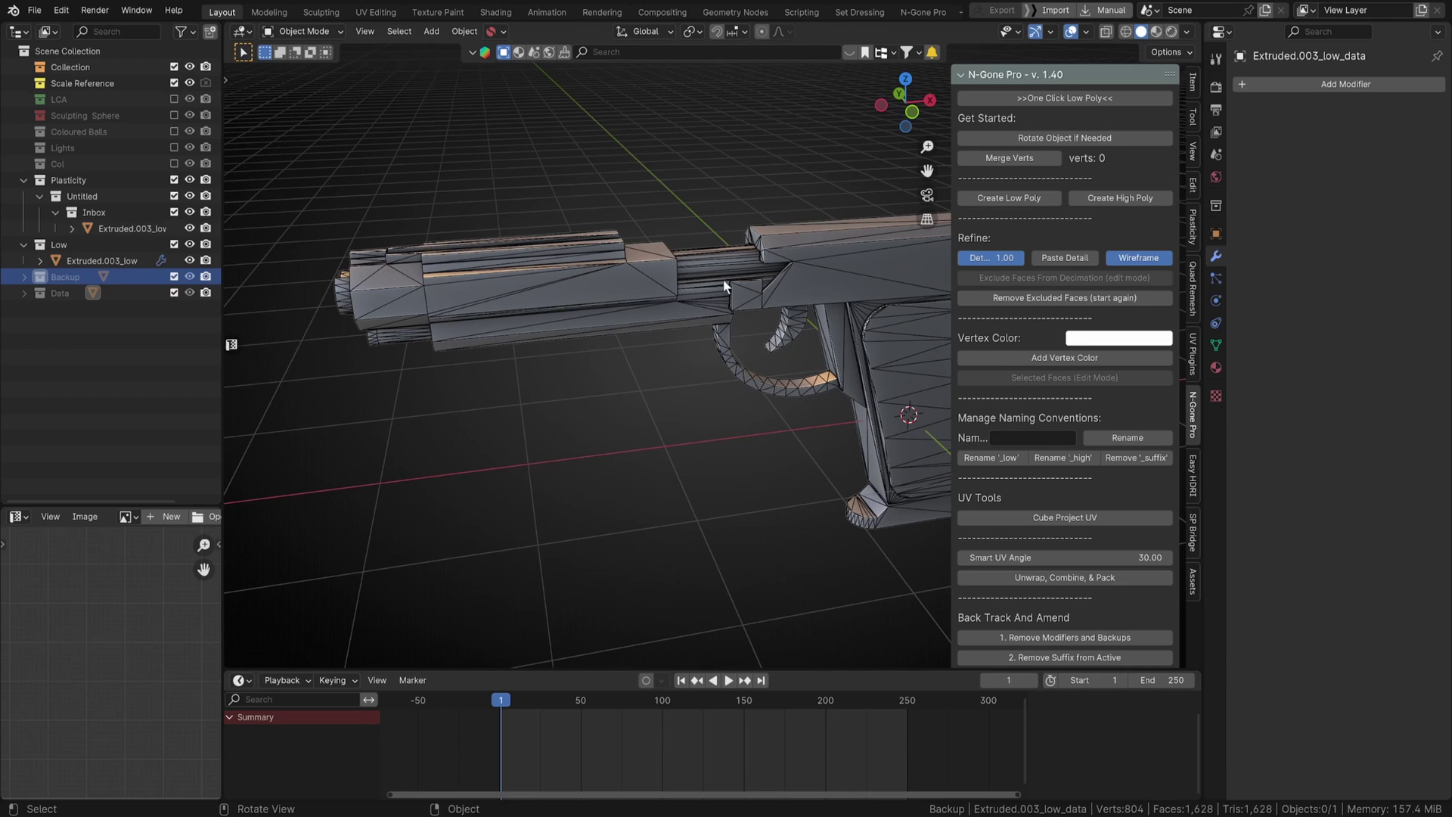
Step: Hide the wireframe and inspect the low-poly pistol's shading on the slide and grip
right_click(553, 273)
click(548, 270)
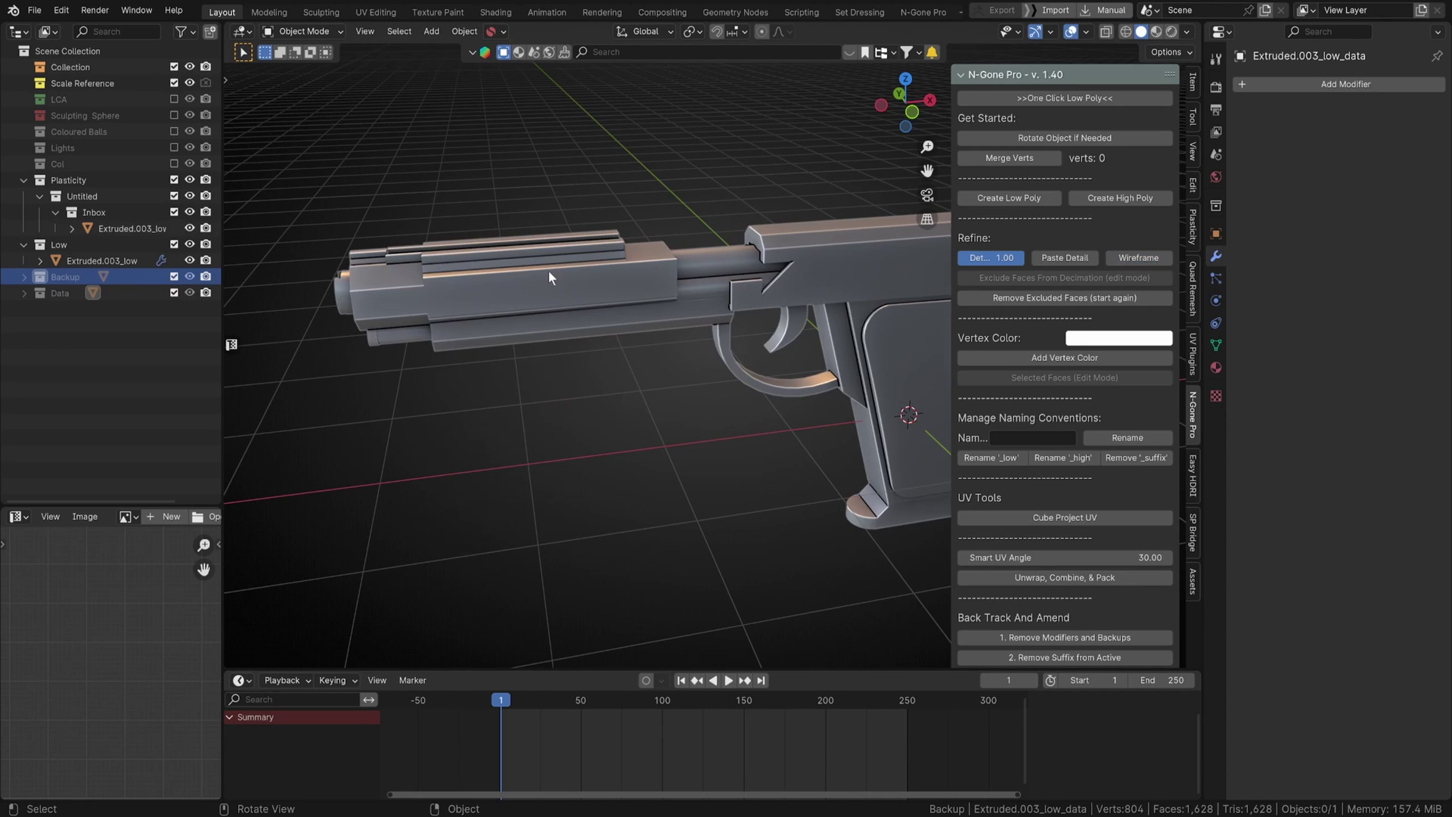
middle_drag(547, 271, 773, 320)
scroll(747, 301, down, 1)
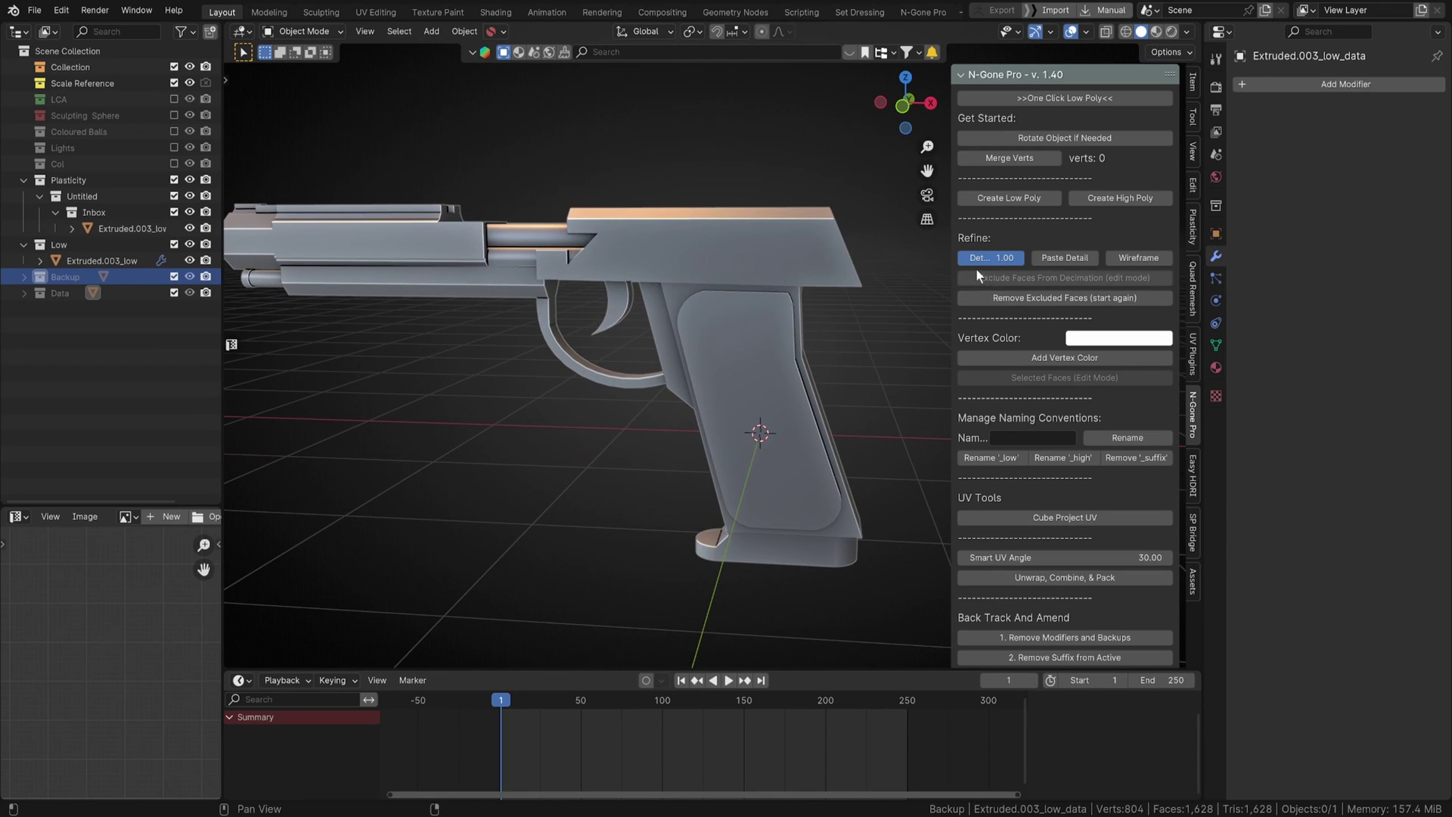
Step: Try to lower the low-poly detail to 0.00 with no object selected and check the barrel's edges
mouse_move(991, 258)
mouse_down()
mouse_move(926, 258)
mouse_move(971, 258)
mouse_up()
middle_drag(466, 294, 665, 333)
mouse_move(982, 258)
mouse_down()
mouse_move(1000, 258)
mouse_move(964, 258)
mouse_up()
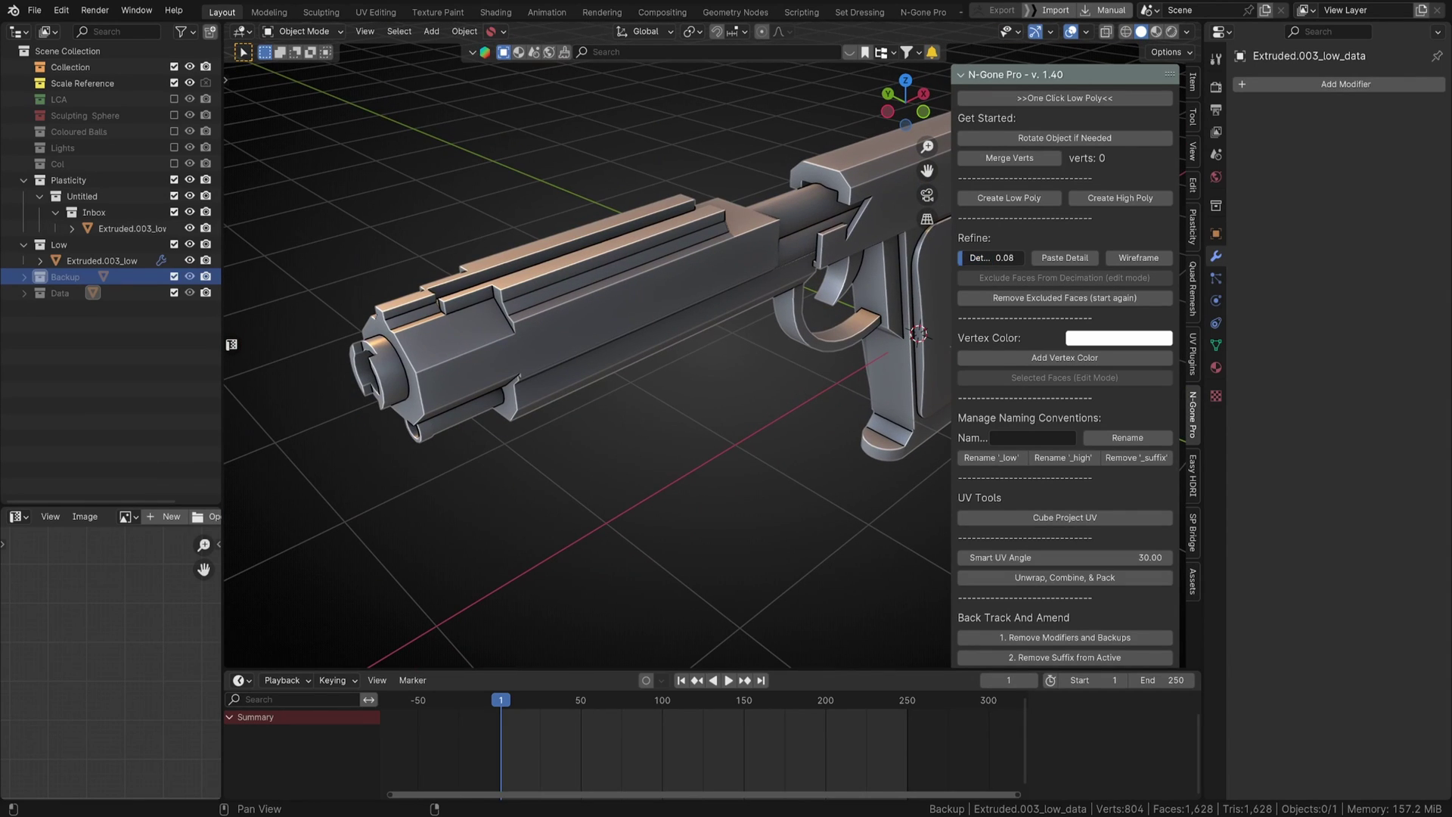
scroll(669, 260, up, 5)
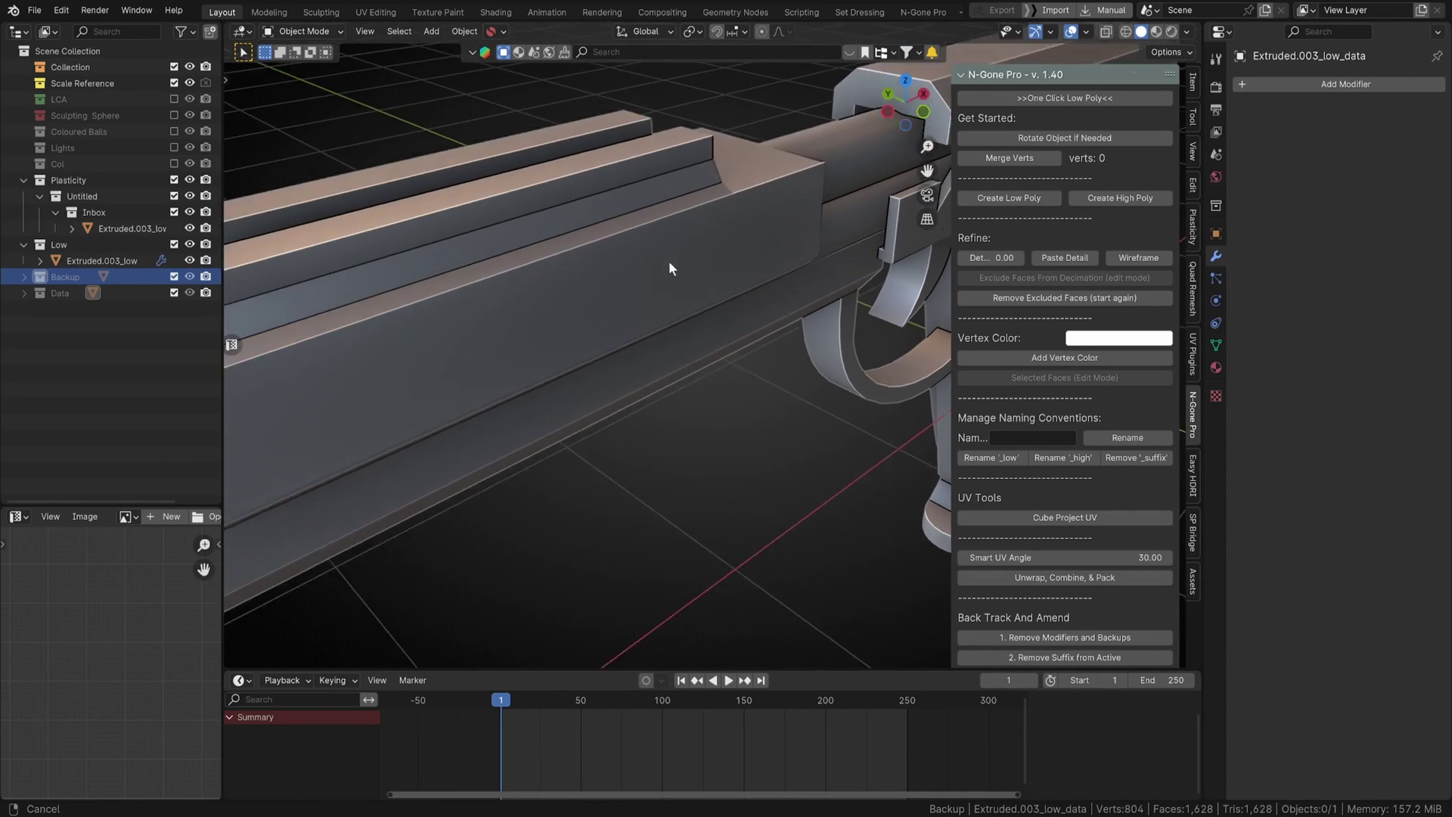
Step: Select the low-poly pistol, set its N-Gone Pro detail to 0.37 and show its wireframe again
click(773, 262)
mouse_move(1007, 260)
mouse_down()
mouse_move(1035, 260)
mouse_move(984, 259)
mouse_move(995, 258)
mouse_up()
middle_drag(529, 371, 561, 237)
drag(983, 258, 986, 258)
key(q)
click(653, 259)
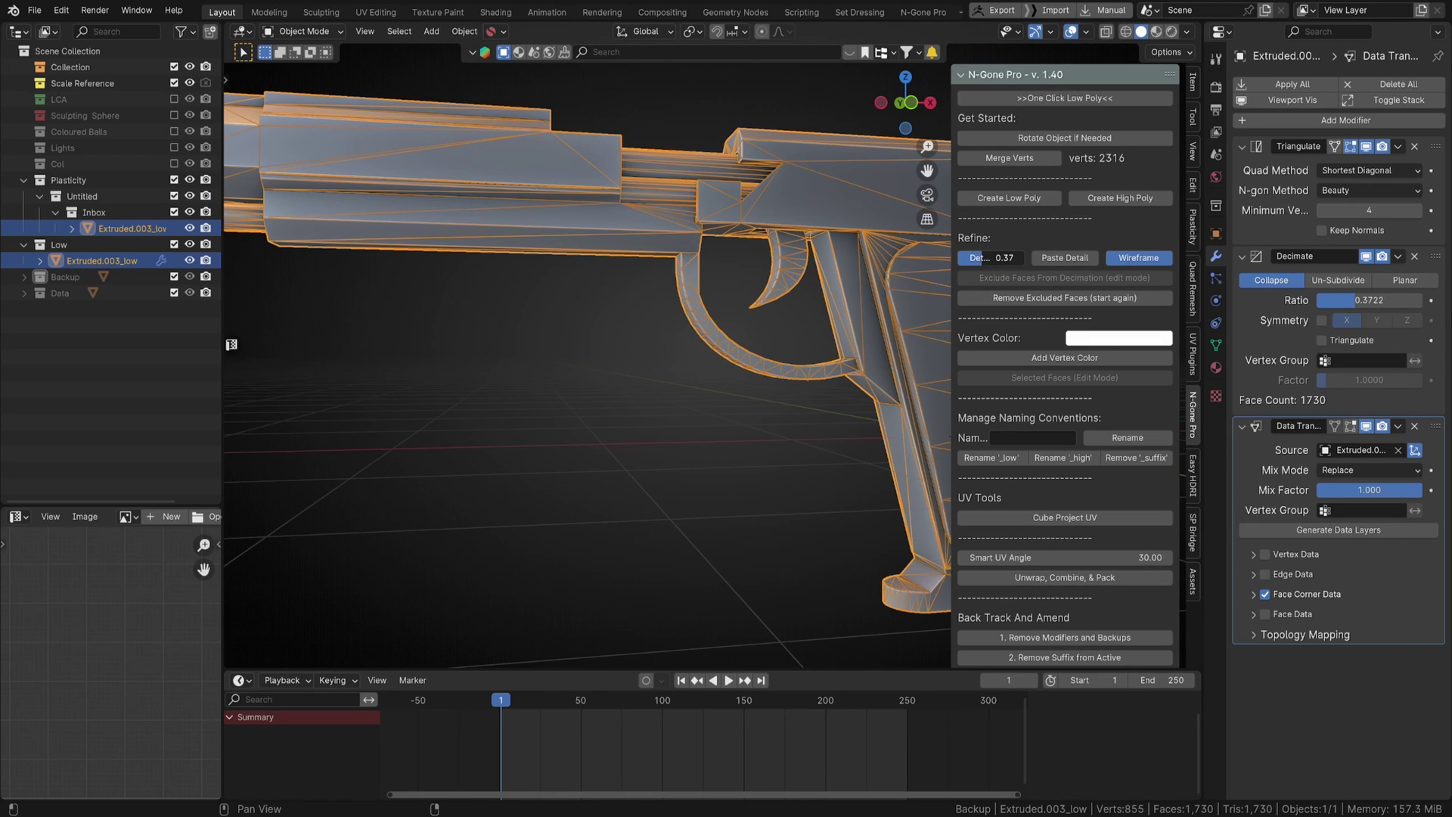
Step: Examine the decimated pistol's triangulated wireframe from several angles and review the remaining N-Gone Pro options
scroll(855, 296, down, 2)
middle_drag(855, 297, 849, 305)
shift+middle_drag(811, 286, 766, 273)
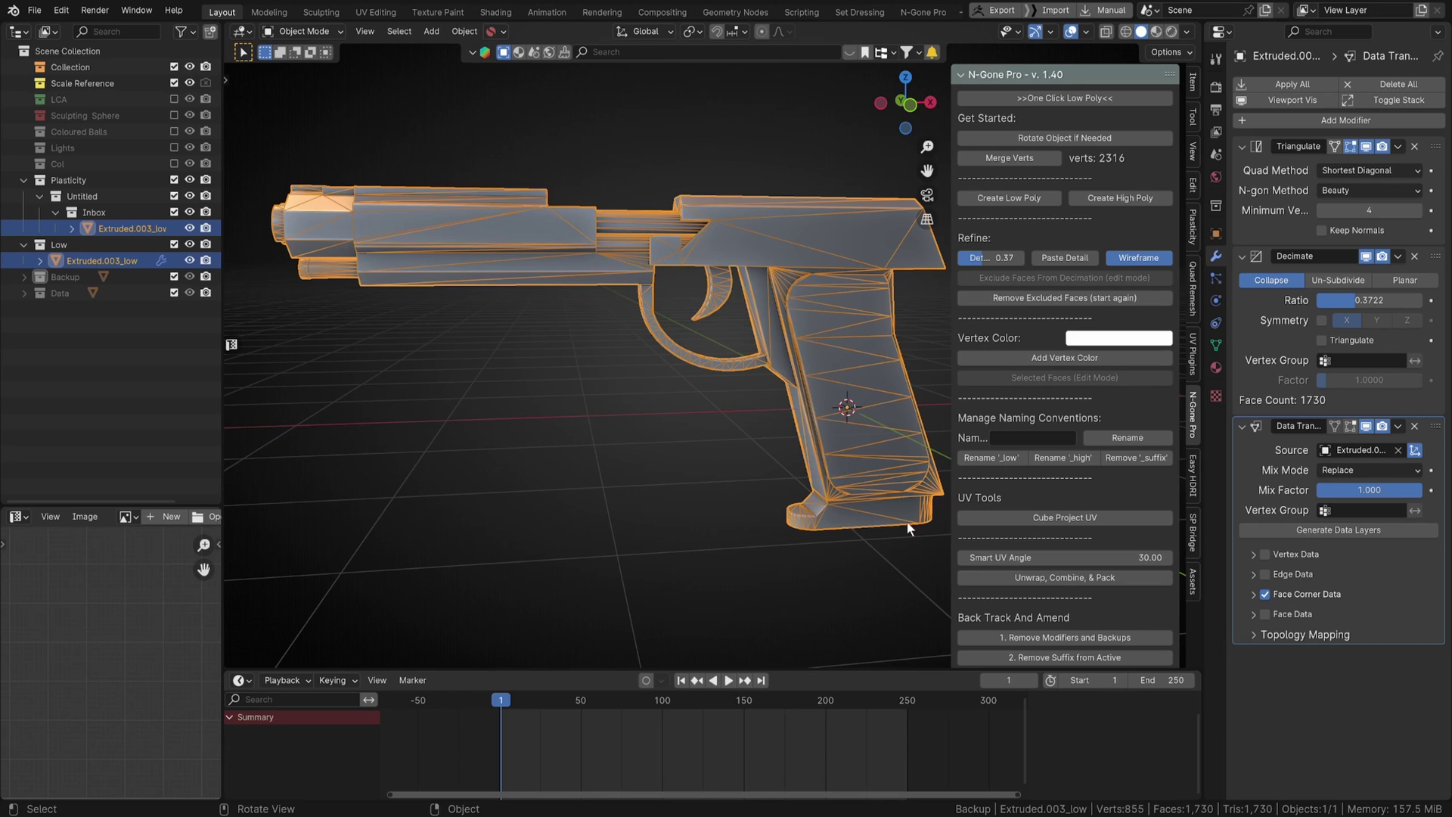
middle_drag(801, 383, 702, 370)
middle_drag(801, 296, 759, 329)
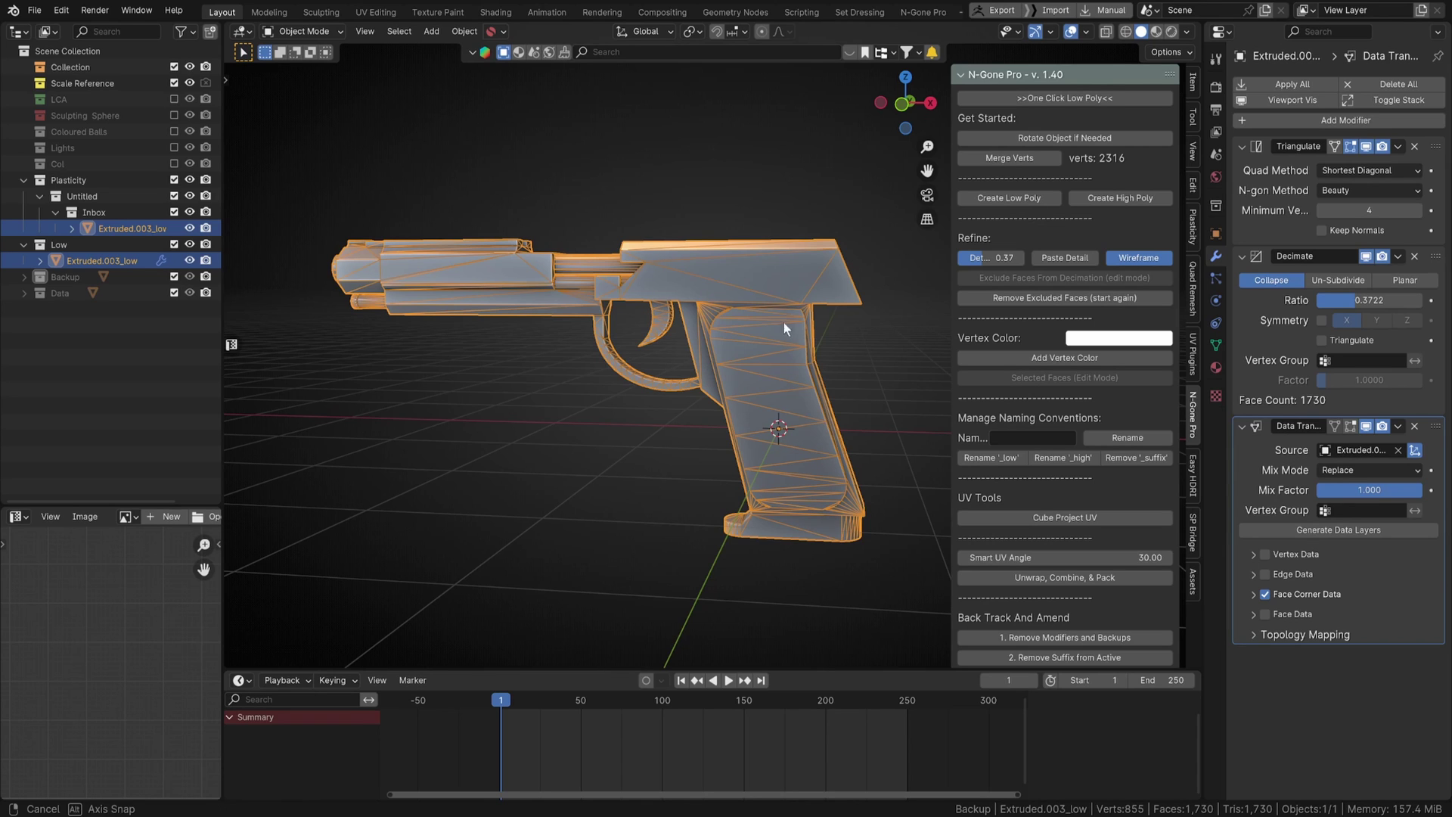
middle_drag(783, 322, 852, 323)
shift+middle_drag(779, 284, 849, 355)
mouse_move(769, 280)
middle_down()
mouse_move(729, 293)
mouse_move(802, 287)
mouse_move(785, 282)
middle_up()
scroll(1082, 391, down, 1)
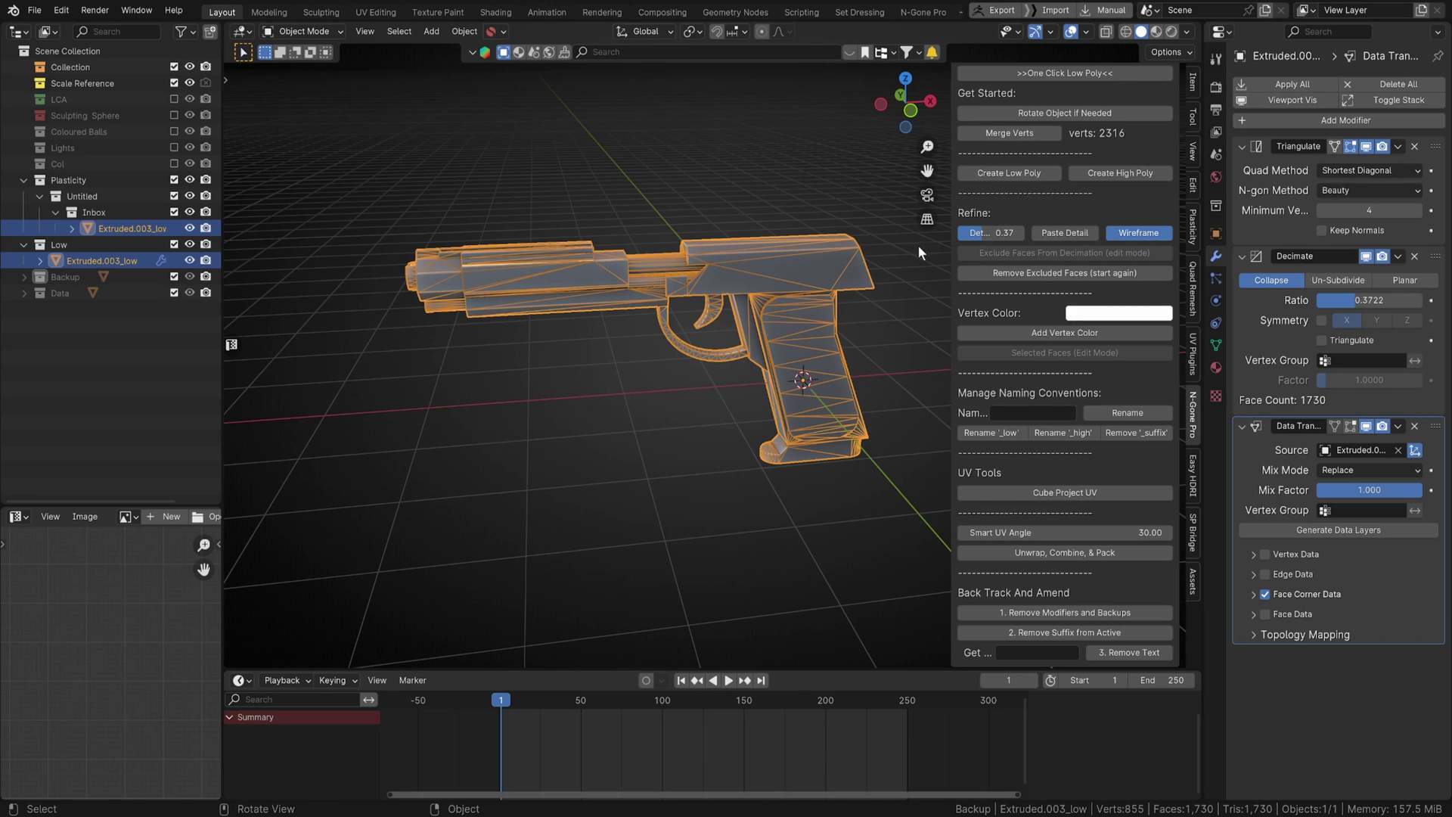
Step: Remove the low-poly pistol's modifiers and backups with N-Gone Pro and strip the suffix from its name
click(1111, 614)
click(1111, 634)
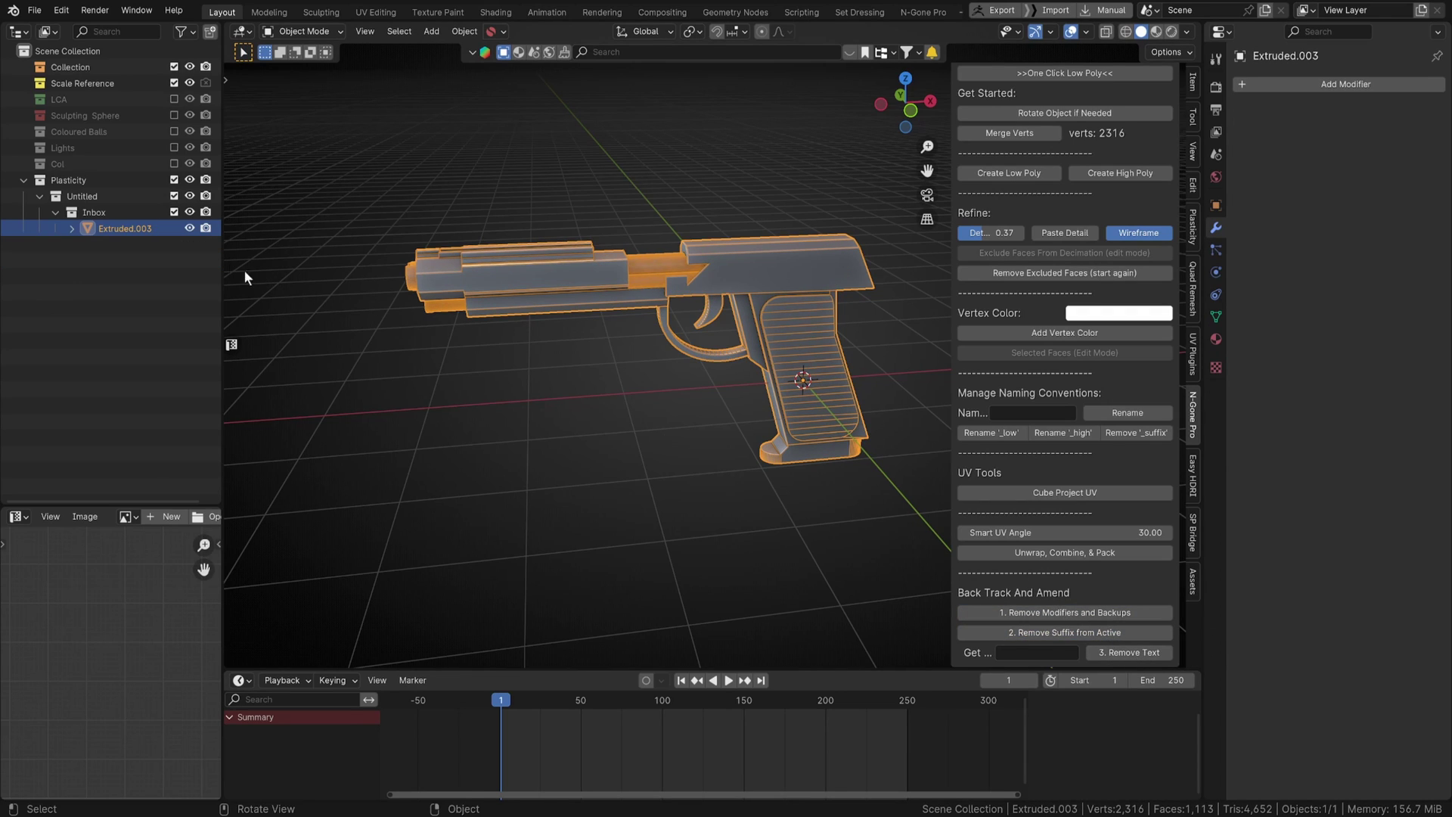
middle_drag(414, 392, 757, 337)
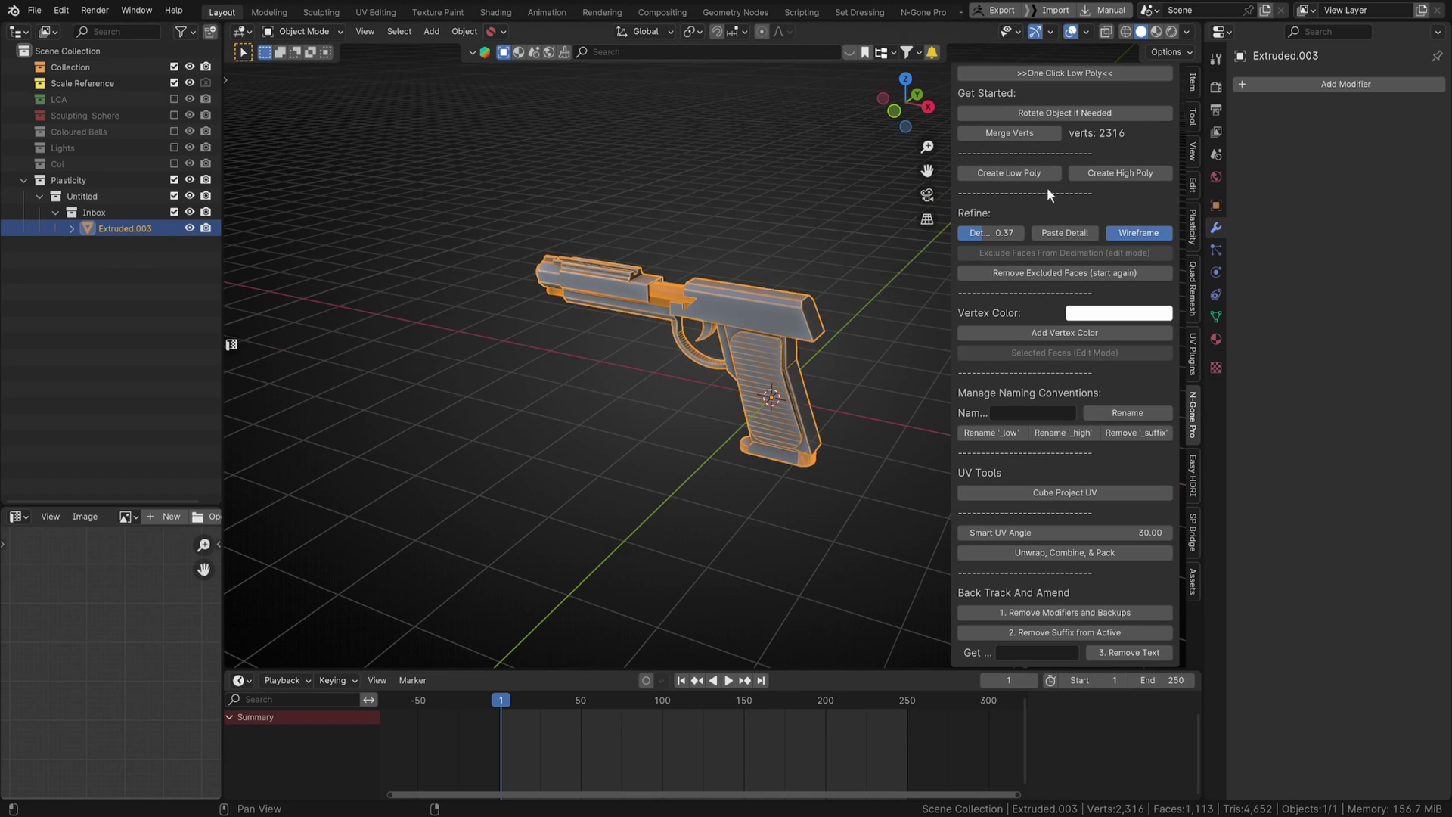
Step: Create a high-poly version of the pistol, inspect its triangulation and remove its modifiers, backups and name suffix
click(1102, 173)
scroll(756, 344, up, 5)
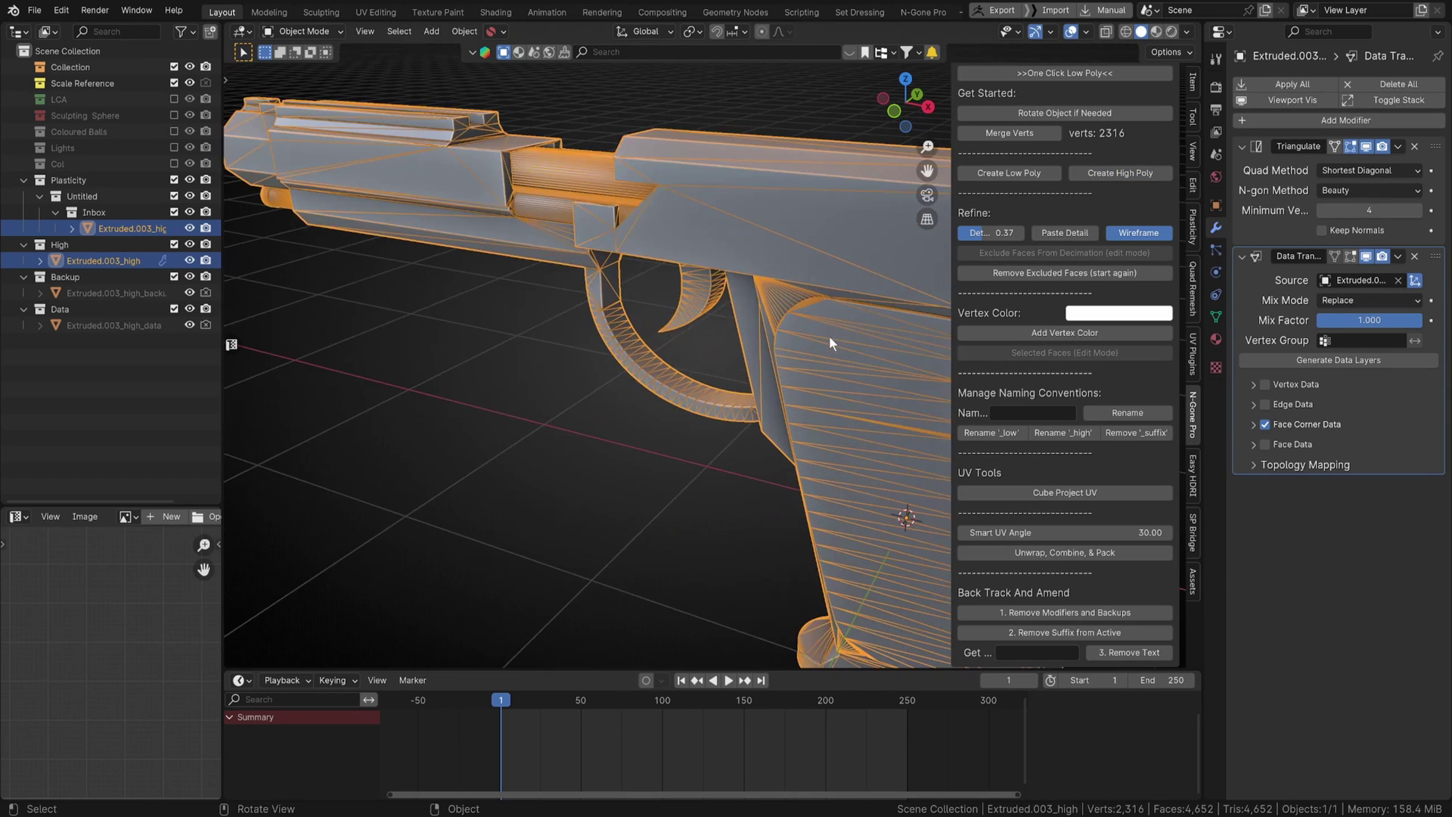
scroll(775, 269, down, 5)
click(1113, 614)
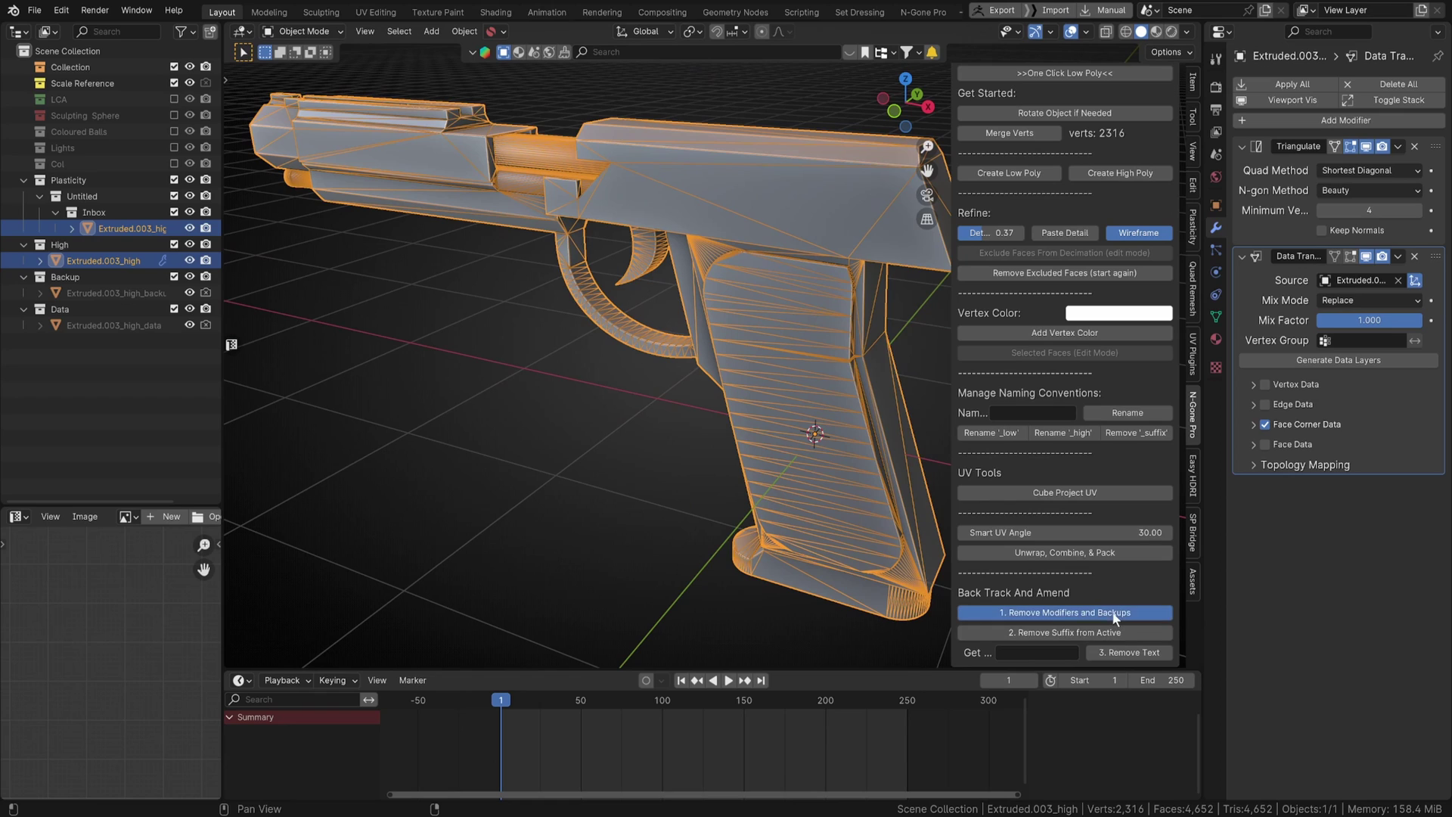
click(1112, 633)
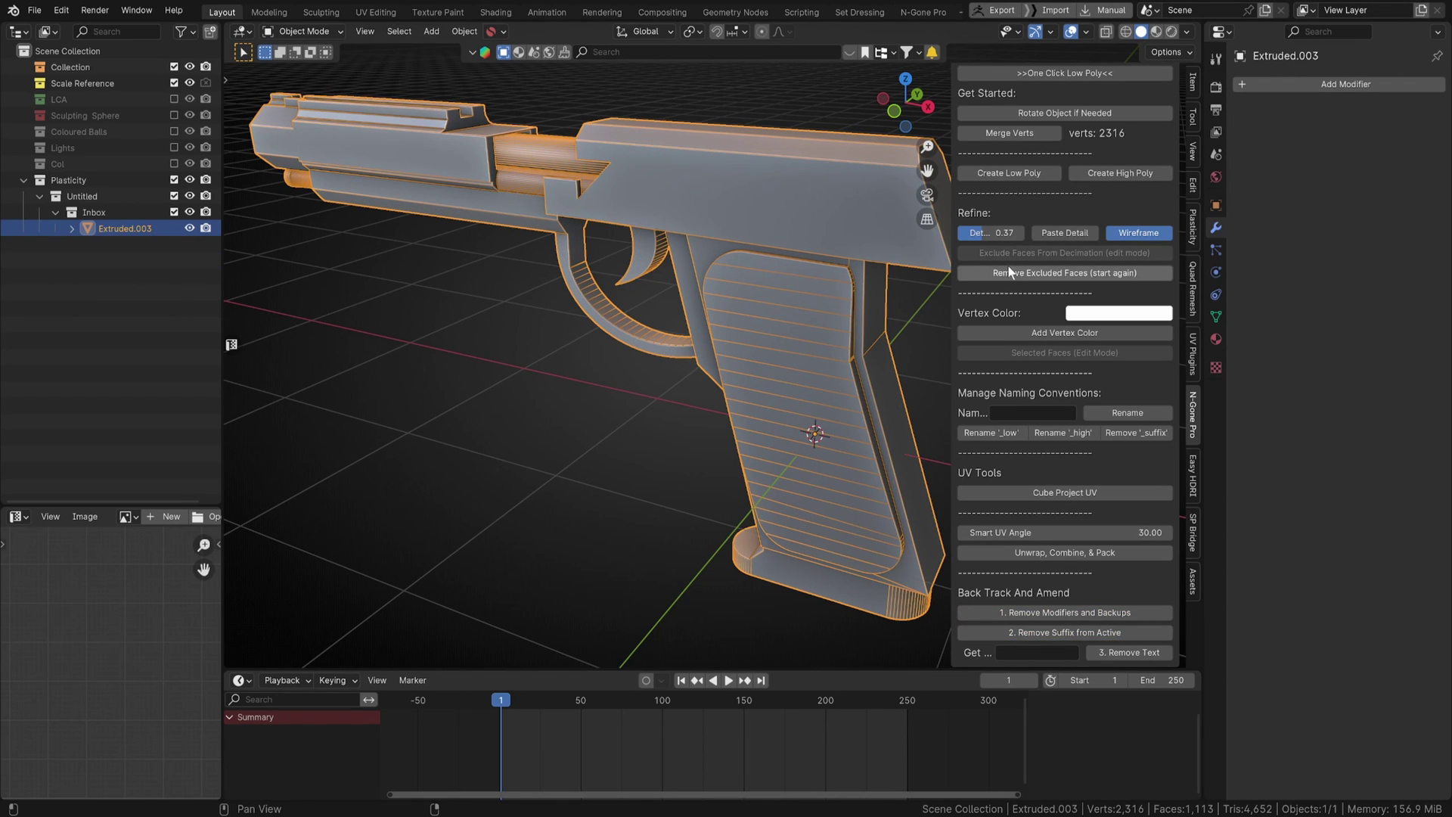
Step: Create a low-poly version of the pistol and check the back of the grip with nothing selected
click(1018, 174)
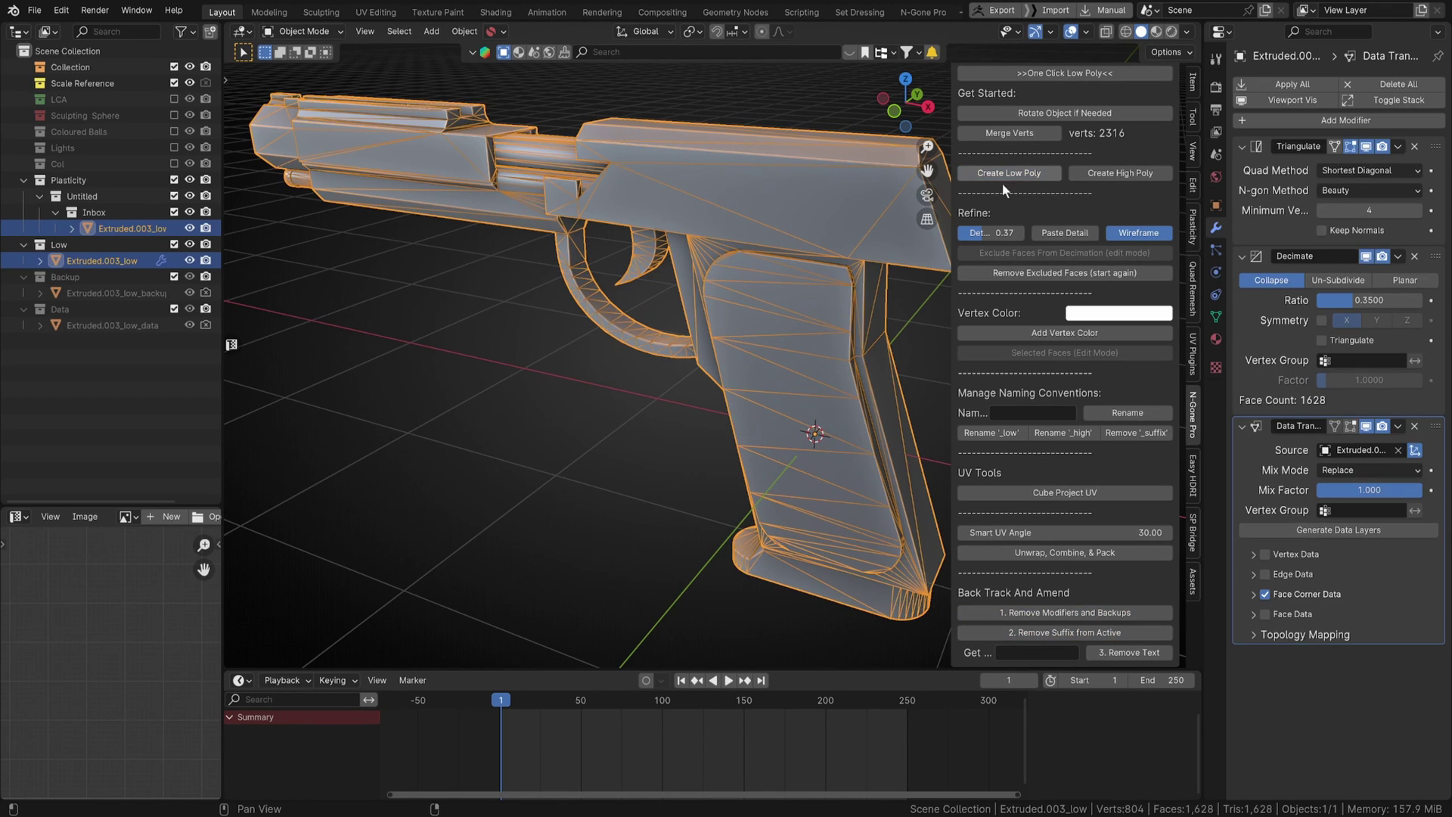
middle_drag(813, 394, 712, 351)
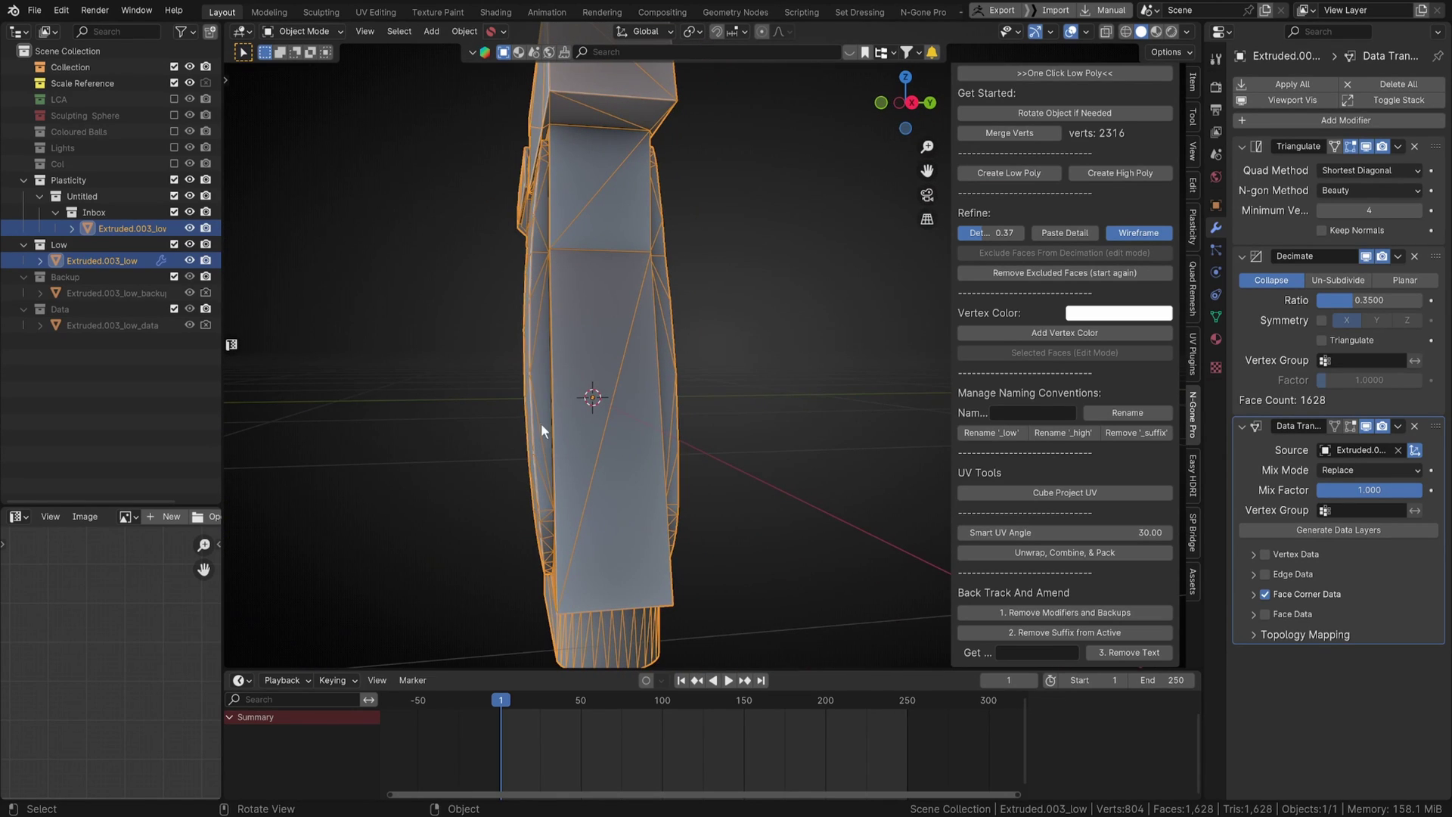
middle_drag(542, 425, 509, 388)
key(alt+a)
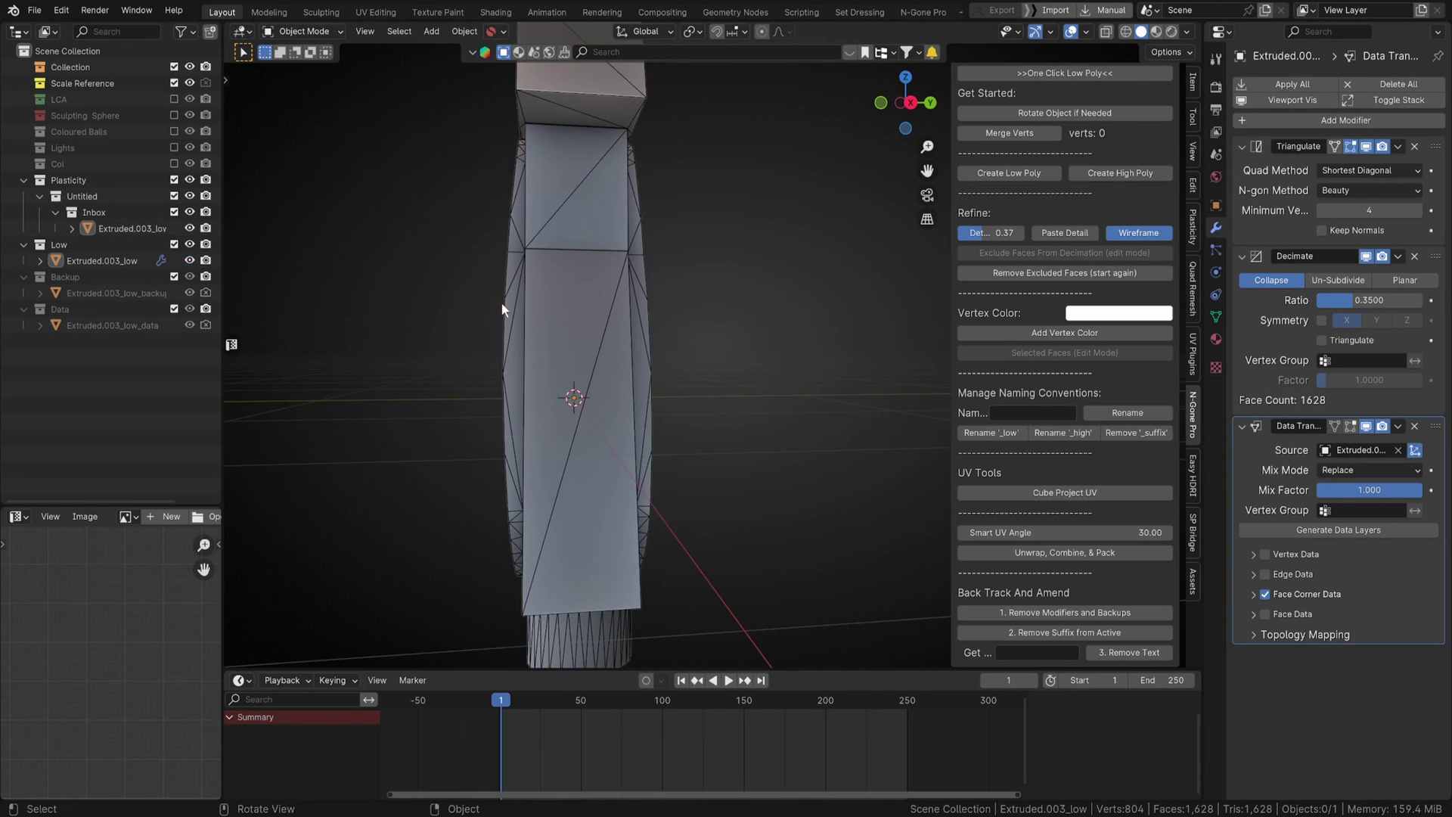
Step: Undo the low-poly and high-poly conversions back to the original pistol without modifiers
key(ctrl+z)
key(ctrl+z)
key(ctrl+z)
key(ctrl+z)
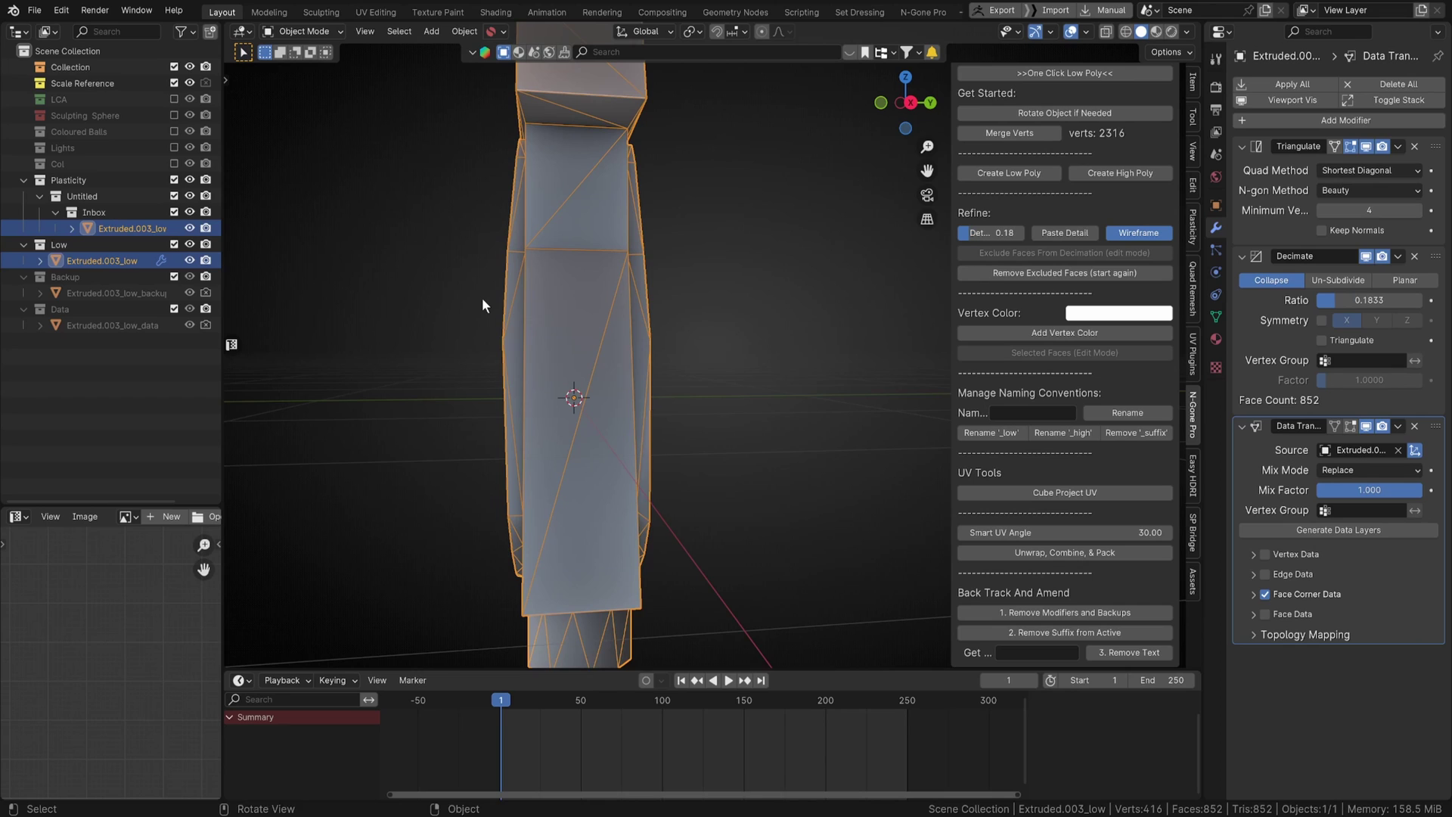
middle_drag(483, 298, 501, 311)
key(ctrl+z)
key(ctrl+z)
key(ctrl+z)
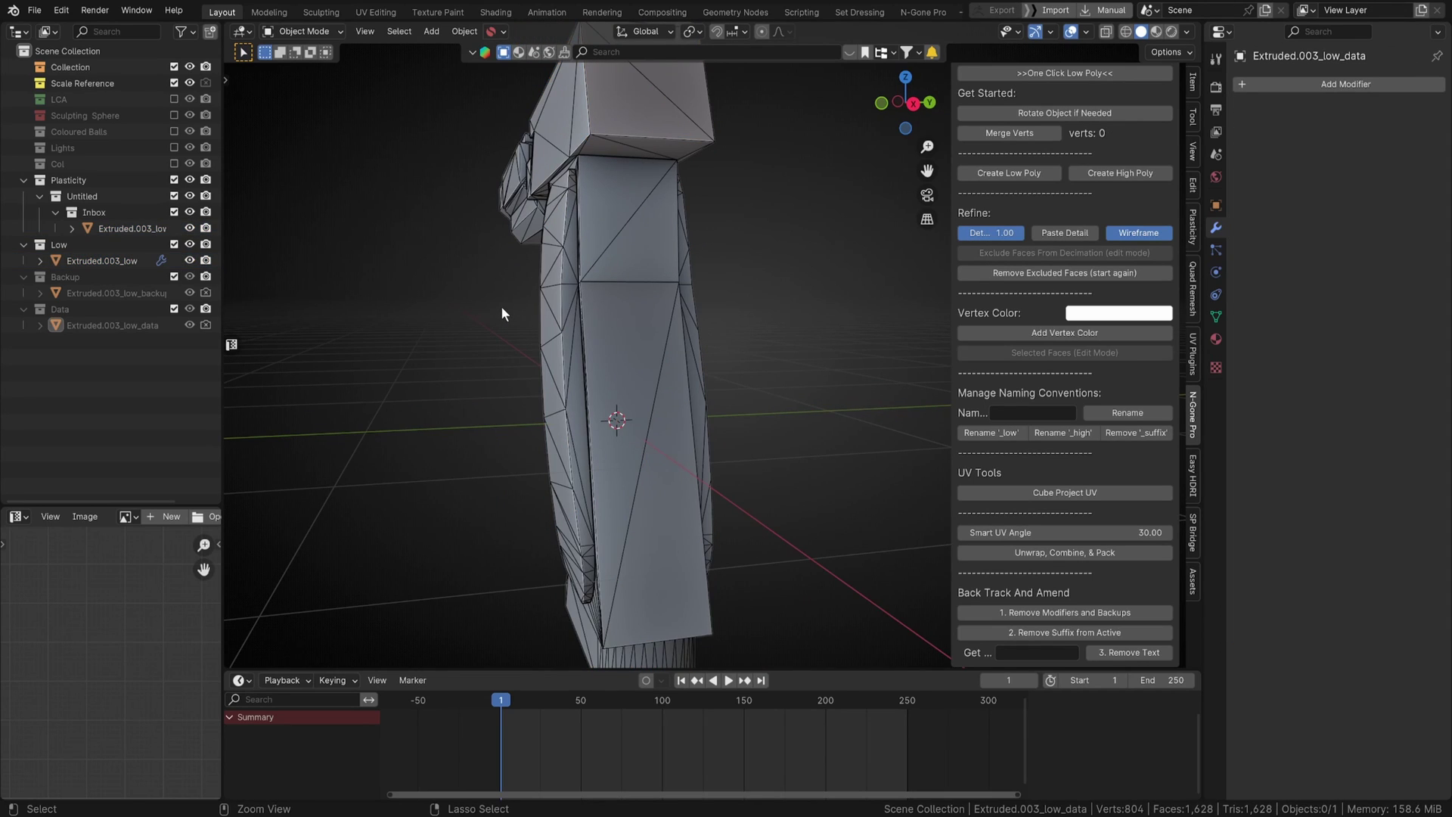
key(ctrl+z)
middle_drag(502, 302, 592, 318)
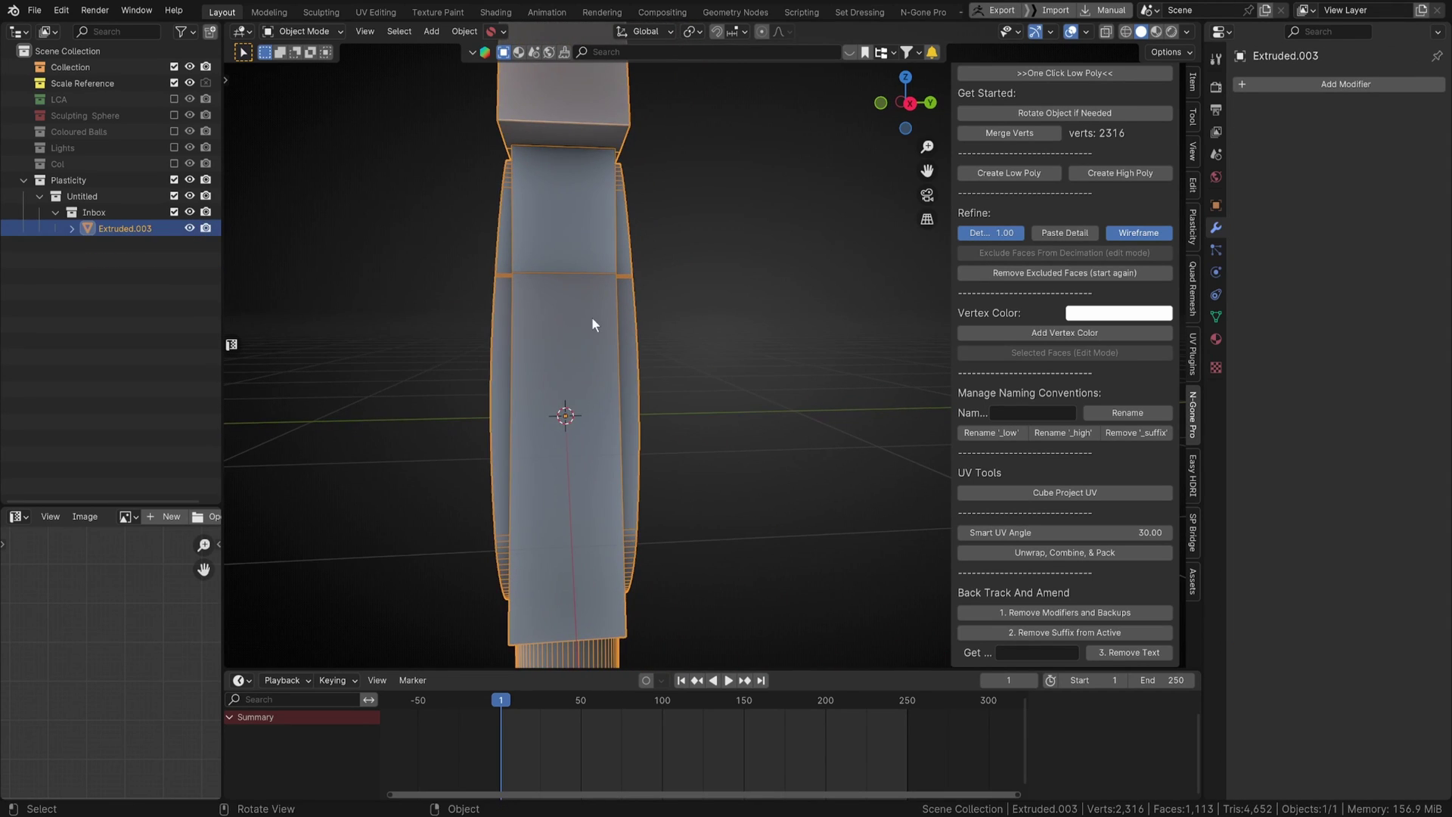
Step: Generate a low-poly version from the original pistol and examine its triangulation on the grip, slide and barrel
key(KP_3)
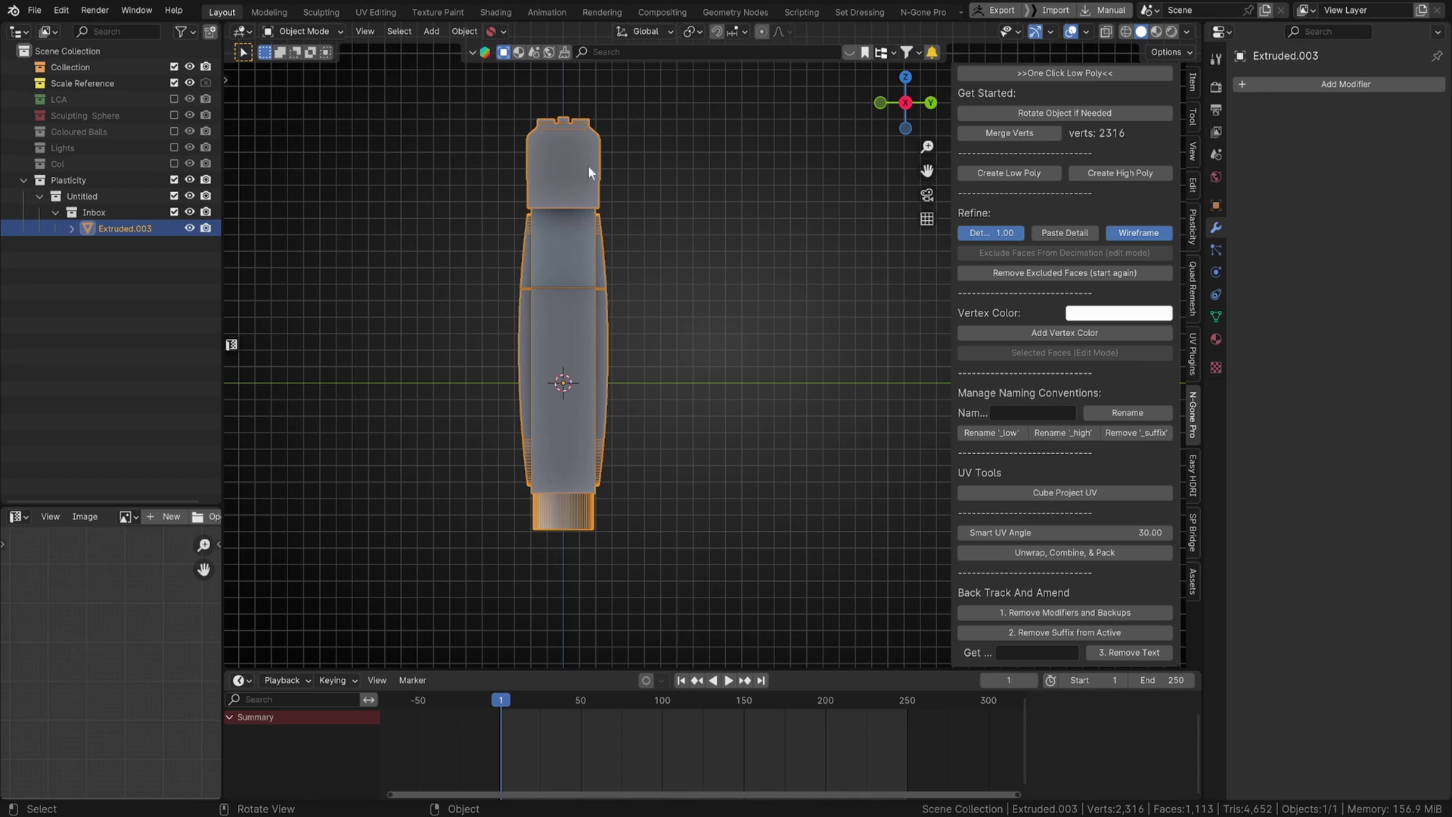
scroll(590, 168, up, 3)
shift+middle_drag(647, 198, 778, 158)
scroll(787, 174, down, 2)
shift+middle_drag(803, 215, 837, 259)
scroll(837, 259, up, 2)
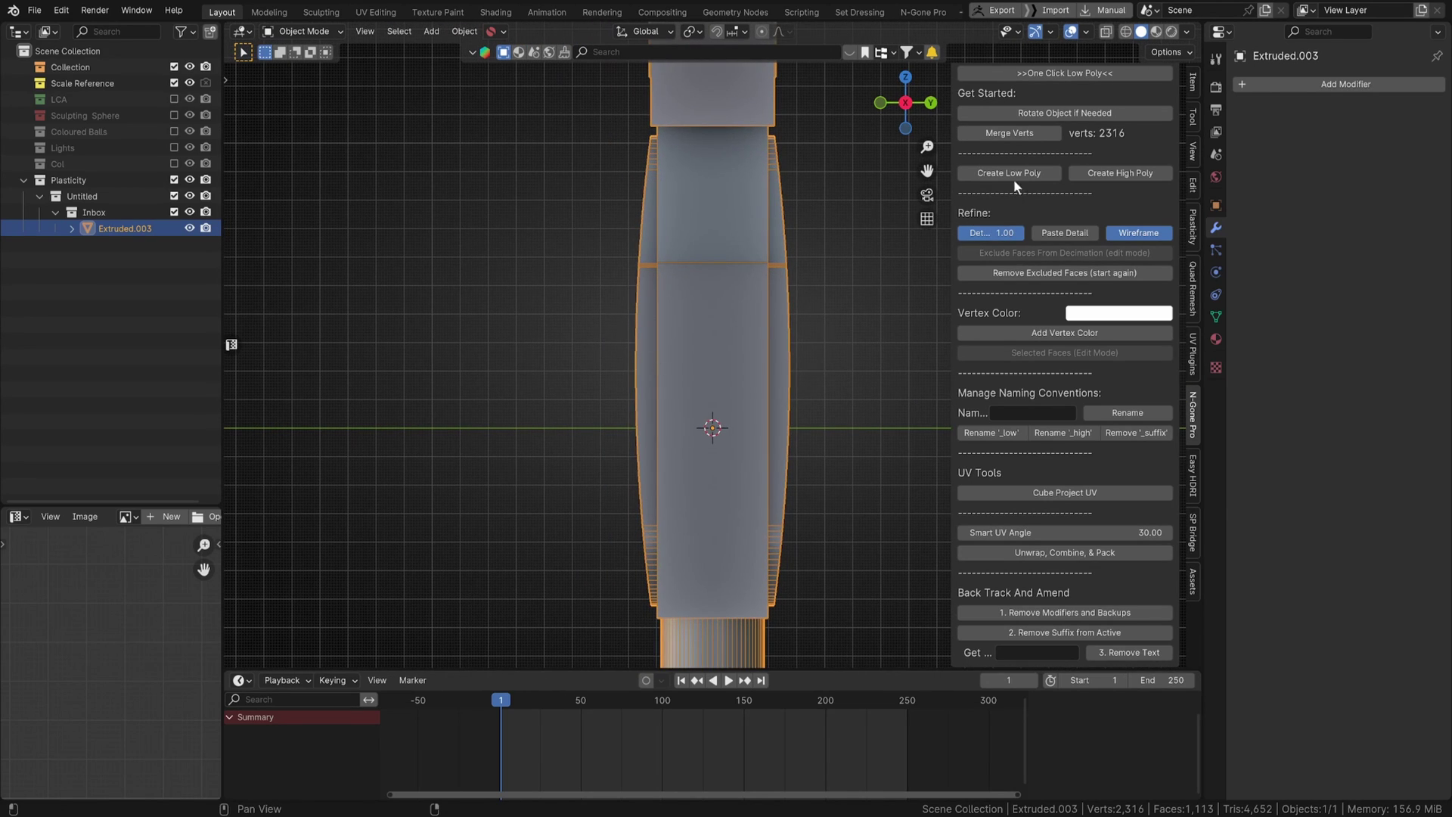
click(1024, 172)
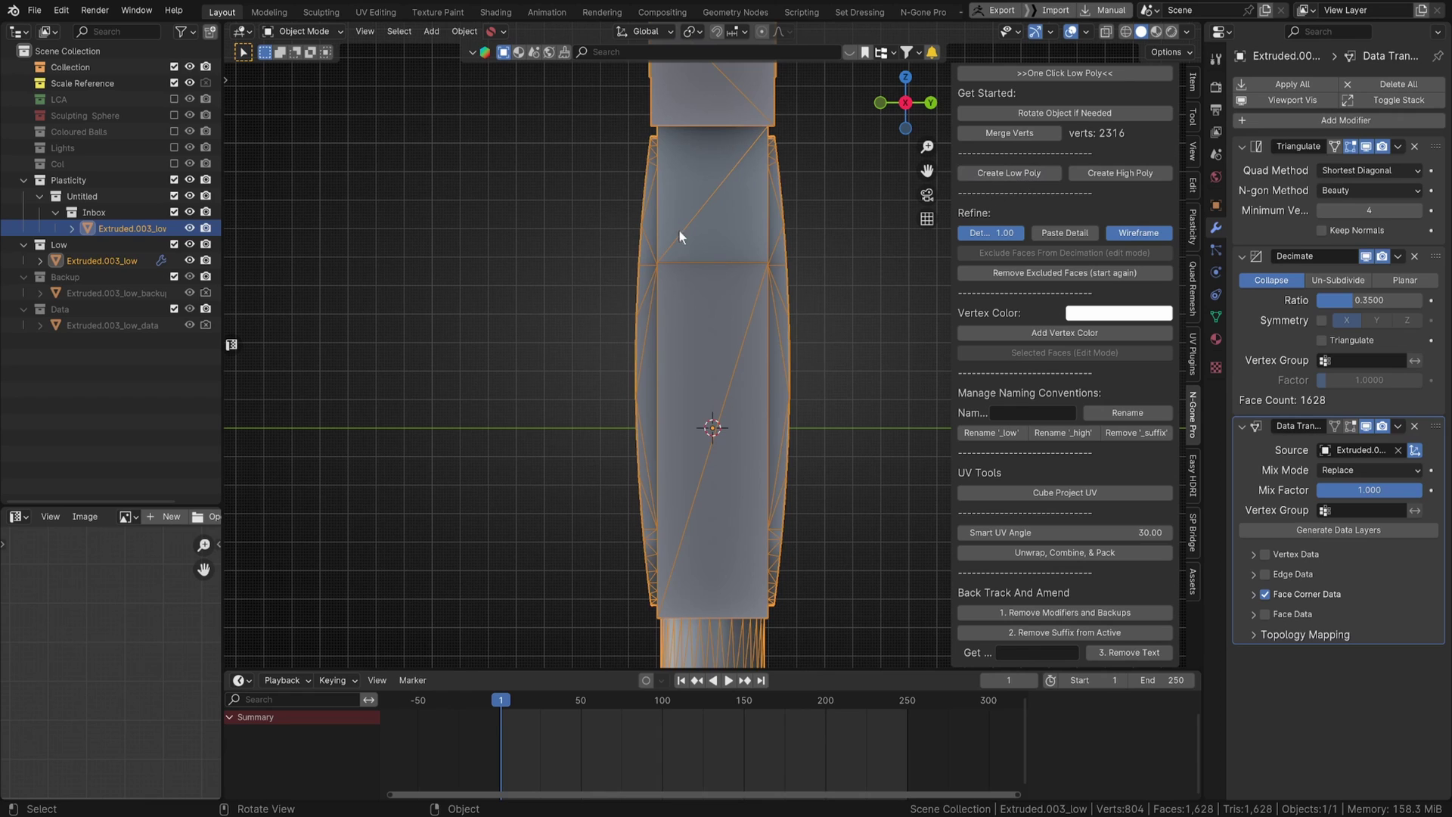
middle_drag(633, 371, 886, 343)
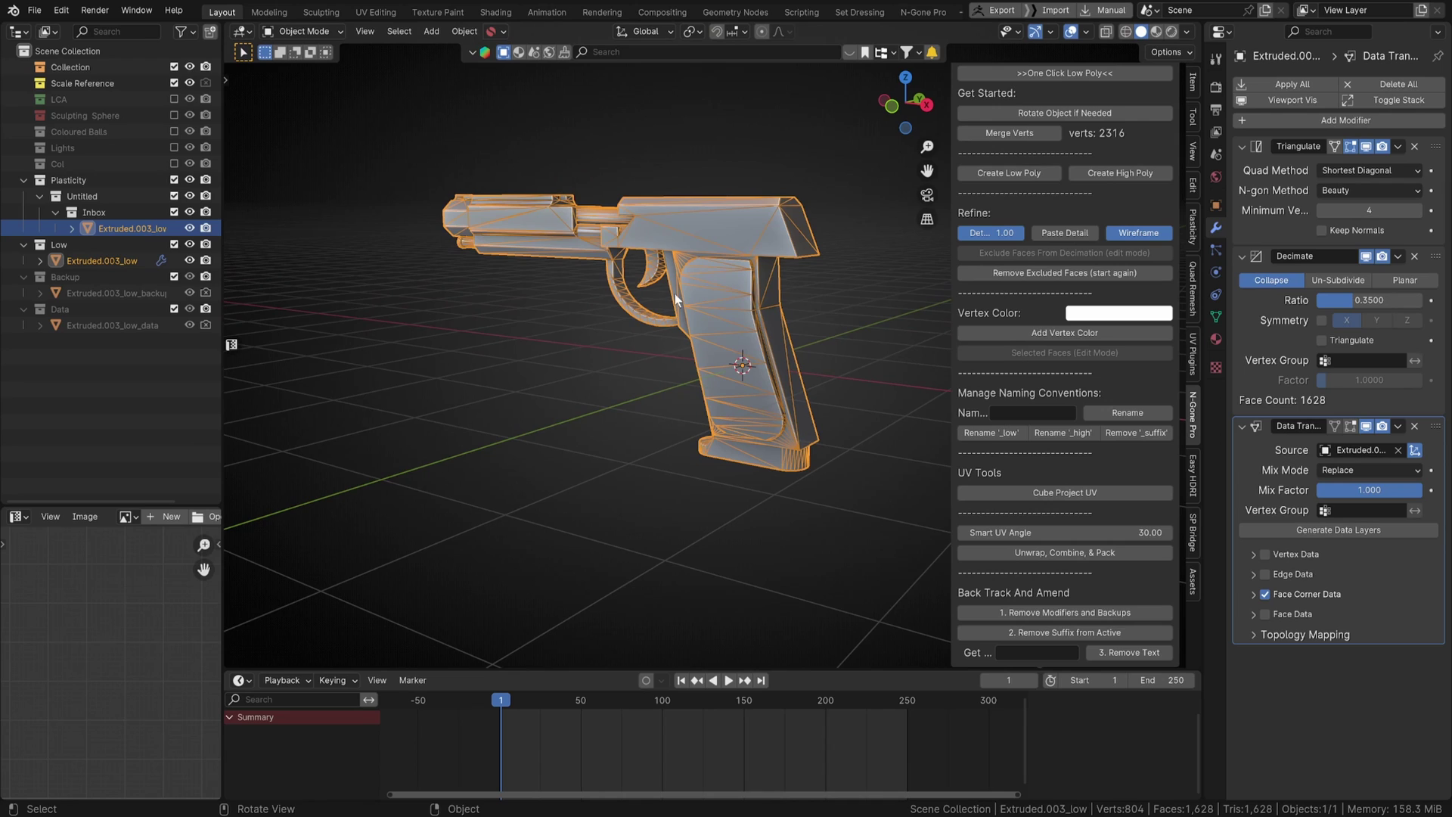
middle_drag(681, 331, 908, 356)
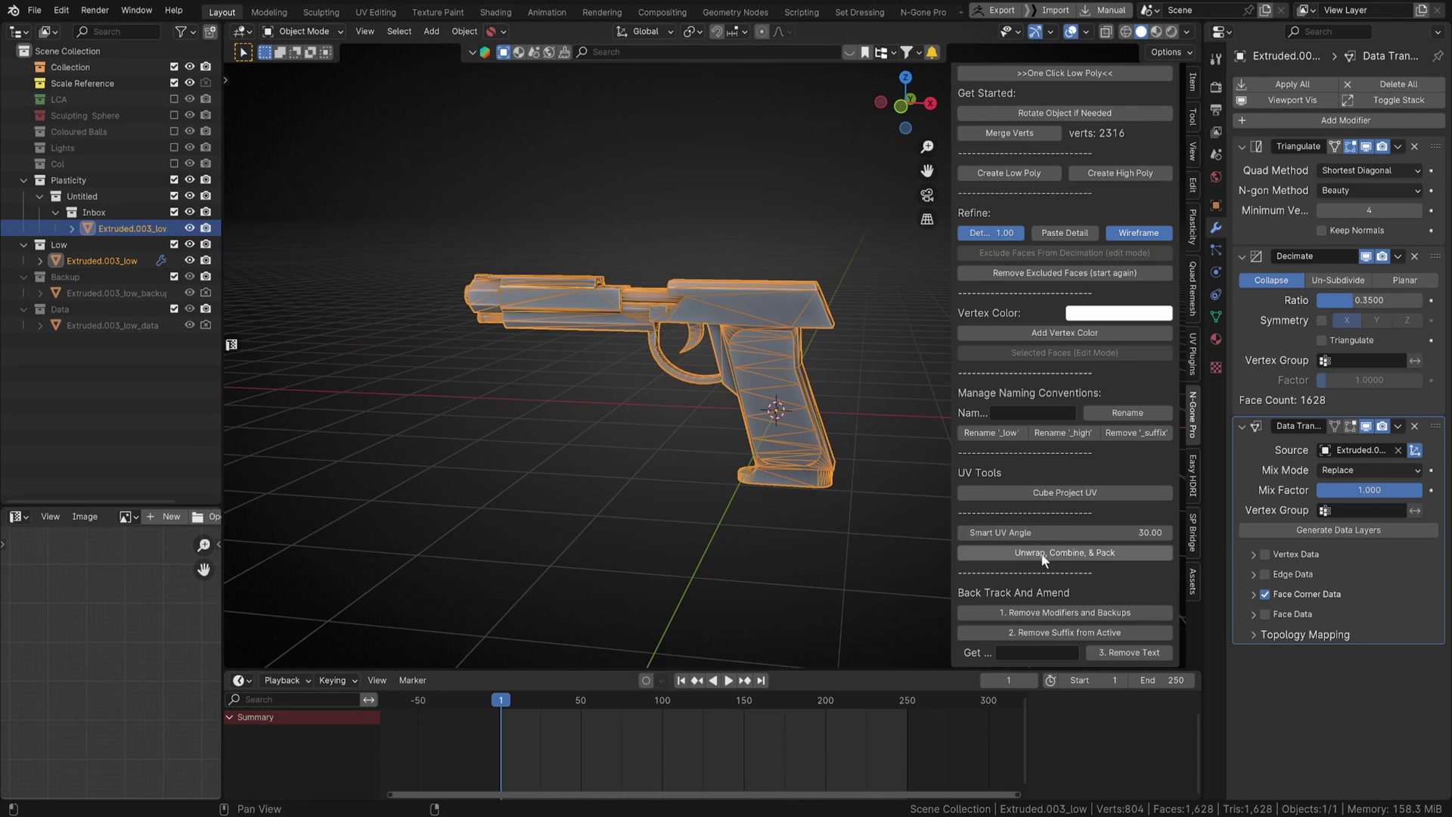
Step: Undo the last low-poly creation and rebuild the low-poly pistol with One Click Low Poly
click(1044, 73)
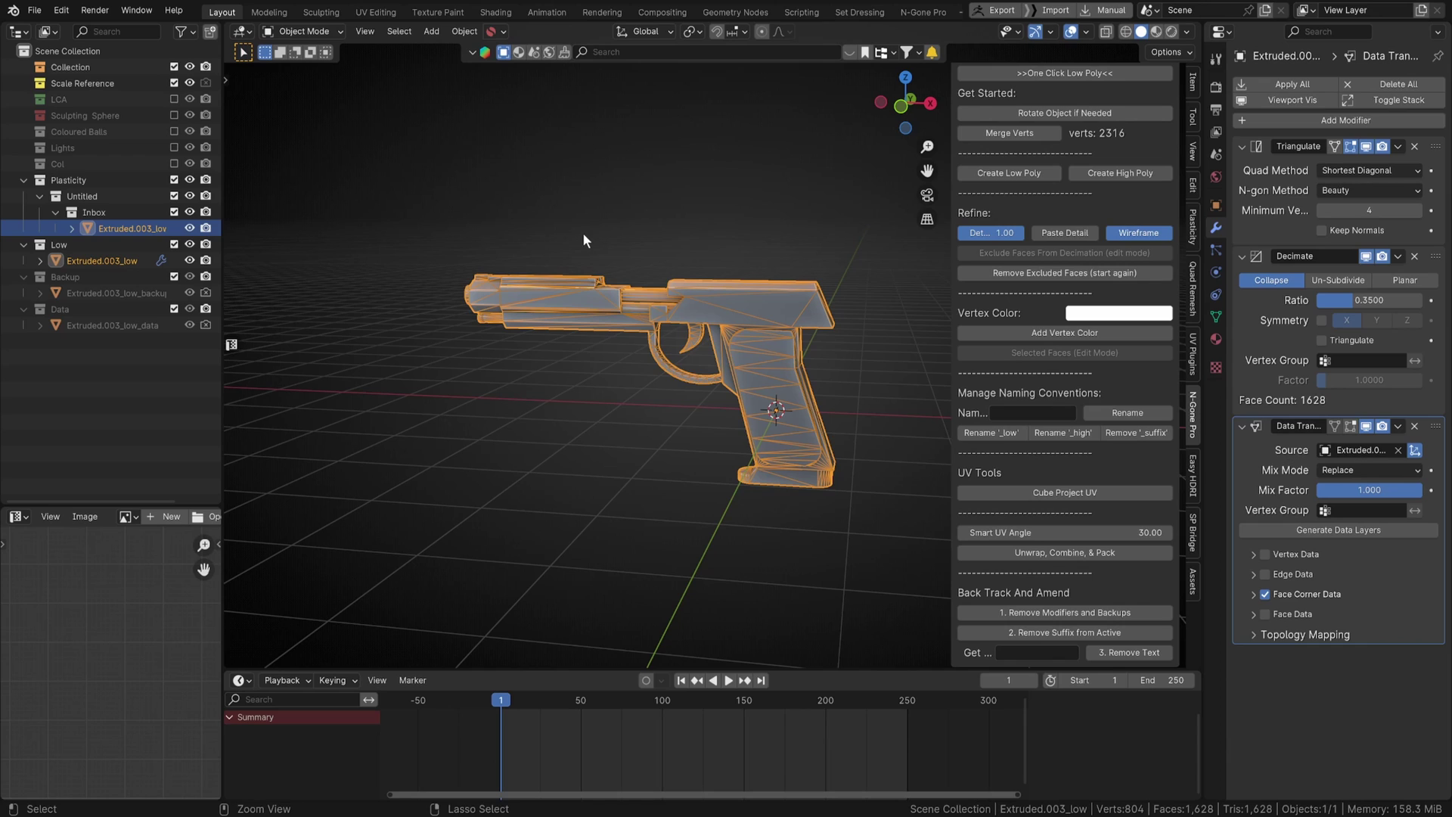
key(Tab)
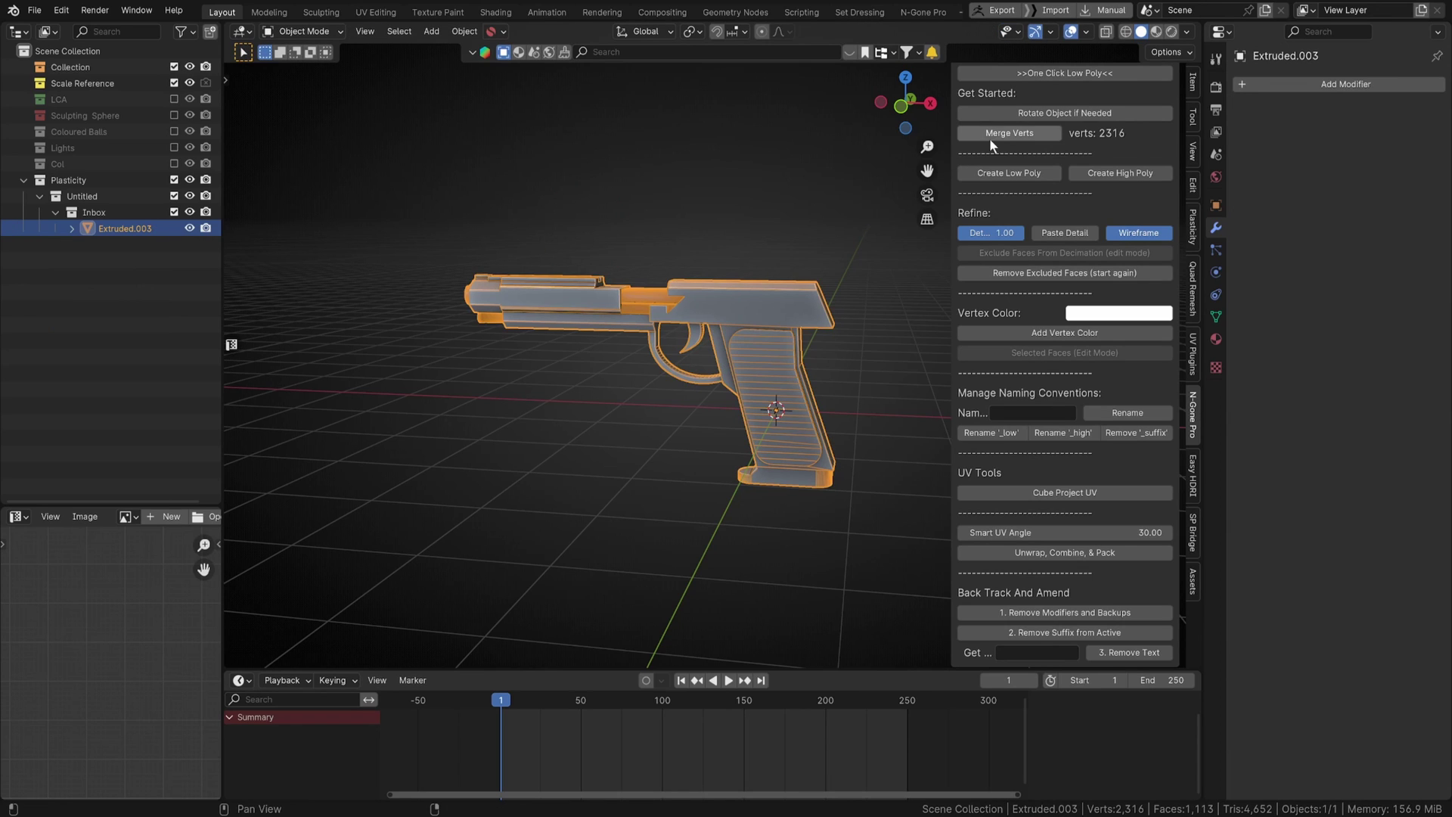
click(1070, 74)
middle_drag(620, 280, 757, 364)
Step: Pack the low-poly pistol's UV islands to fill the UV square and return to object mode
key(Tab)
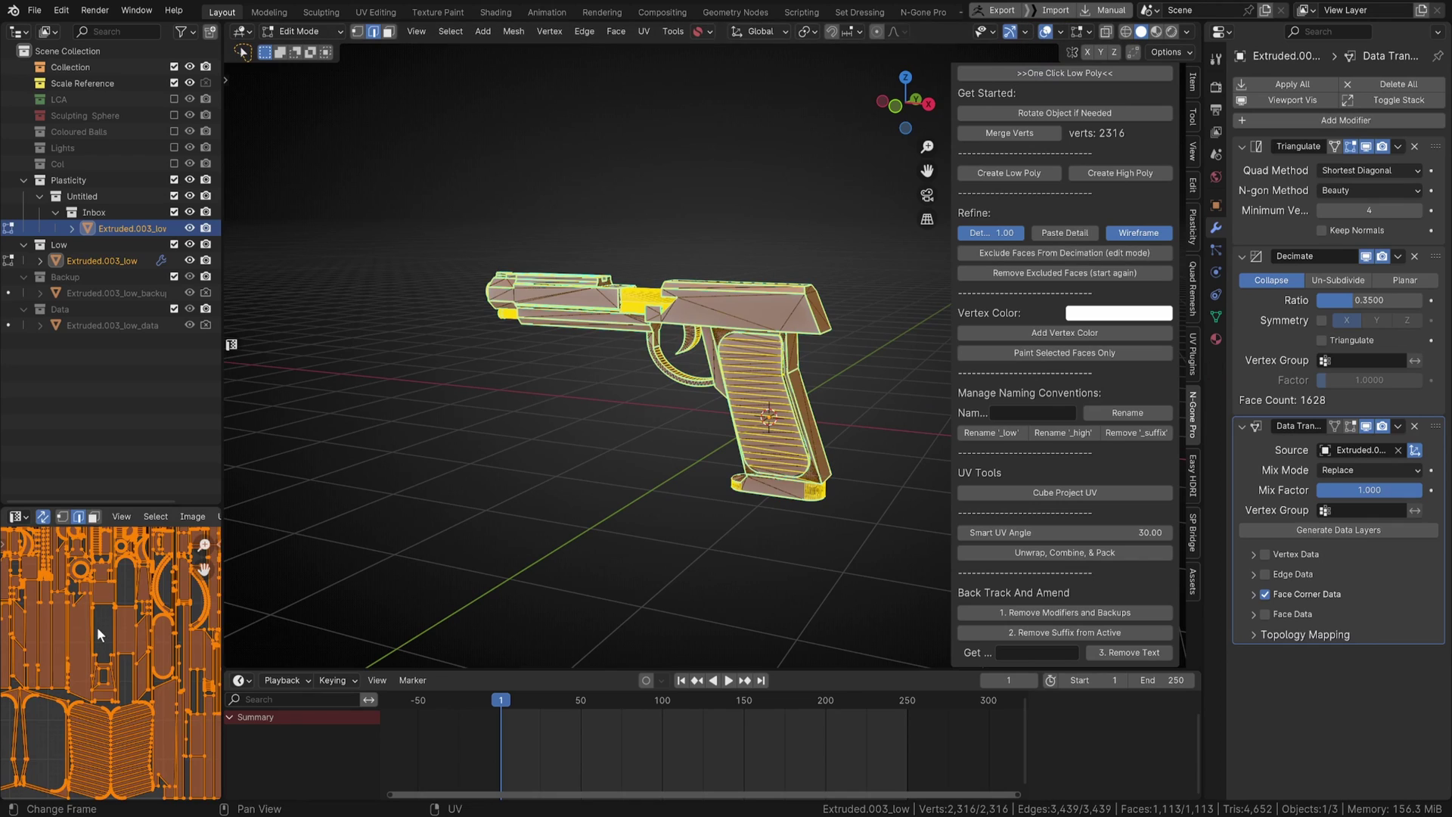
mouse_move(103, 628)
middle_down()
mouse_move(76, 600)
mouse_move(88, 606)
middle_up()
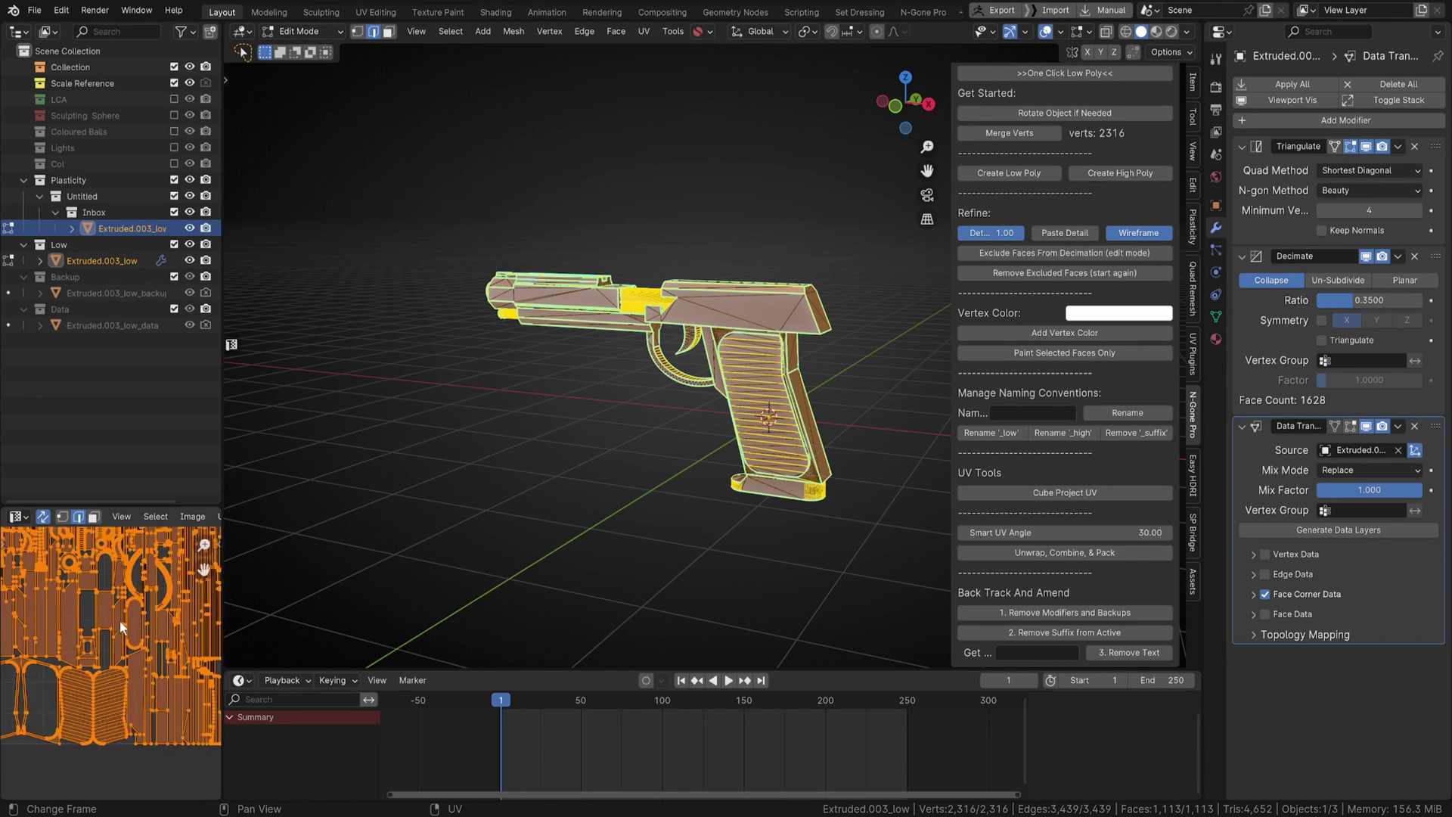
key(q)
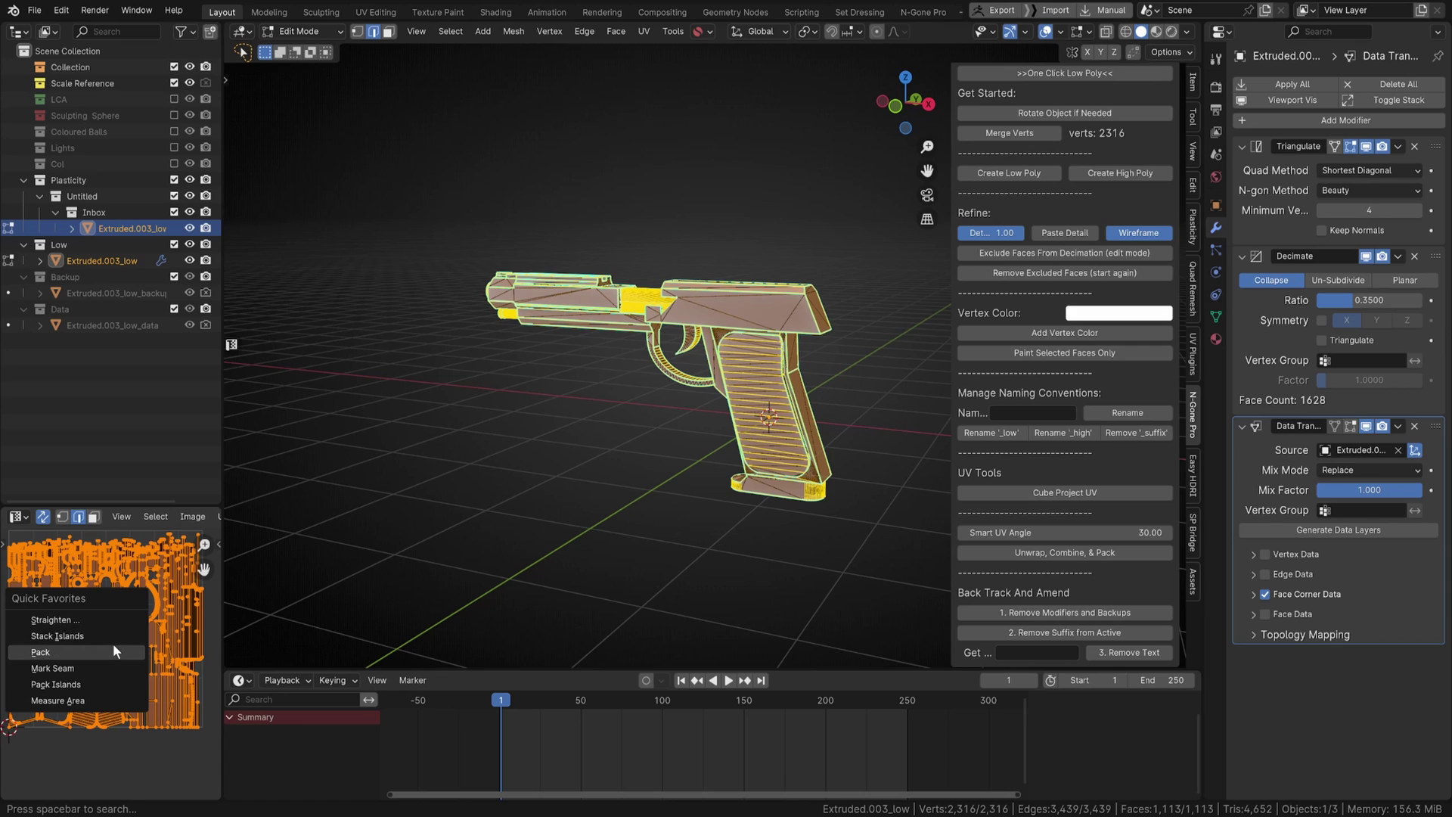
click(113, 649)
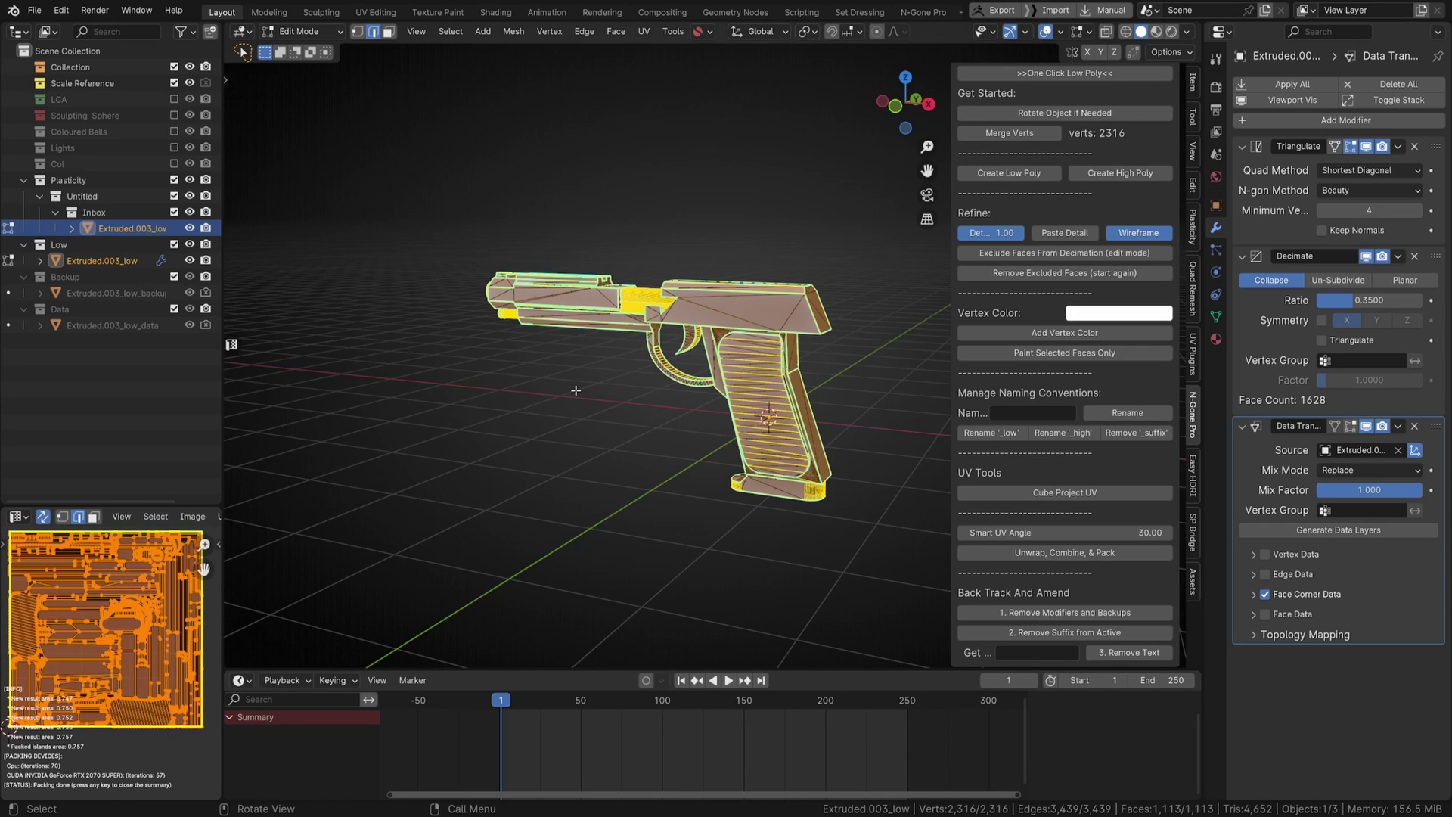
scroll(588, 379, down, 2)
middle_drag(603, 367, 626, 351)
key(Tab)
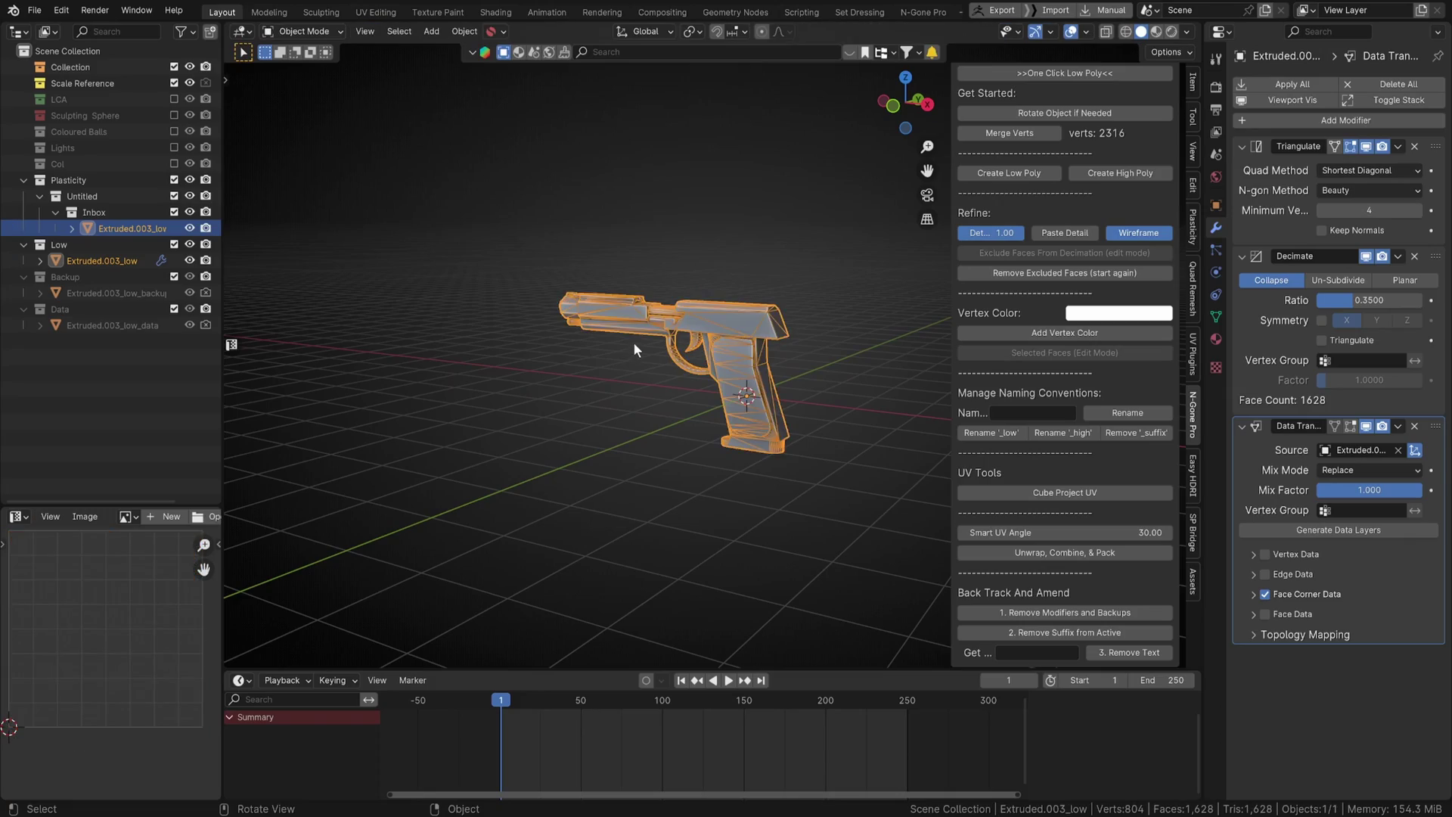
Step: Show the BlenderKit asset bar with materials as the asset type
scroll(636, 341, up, 2)
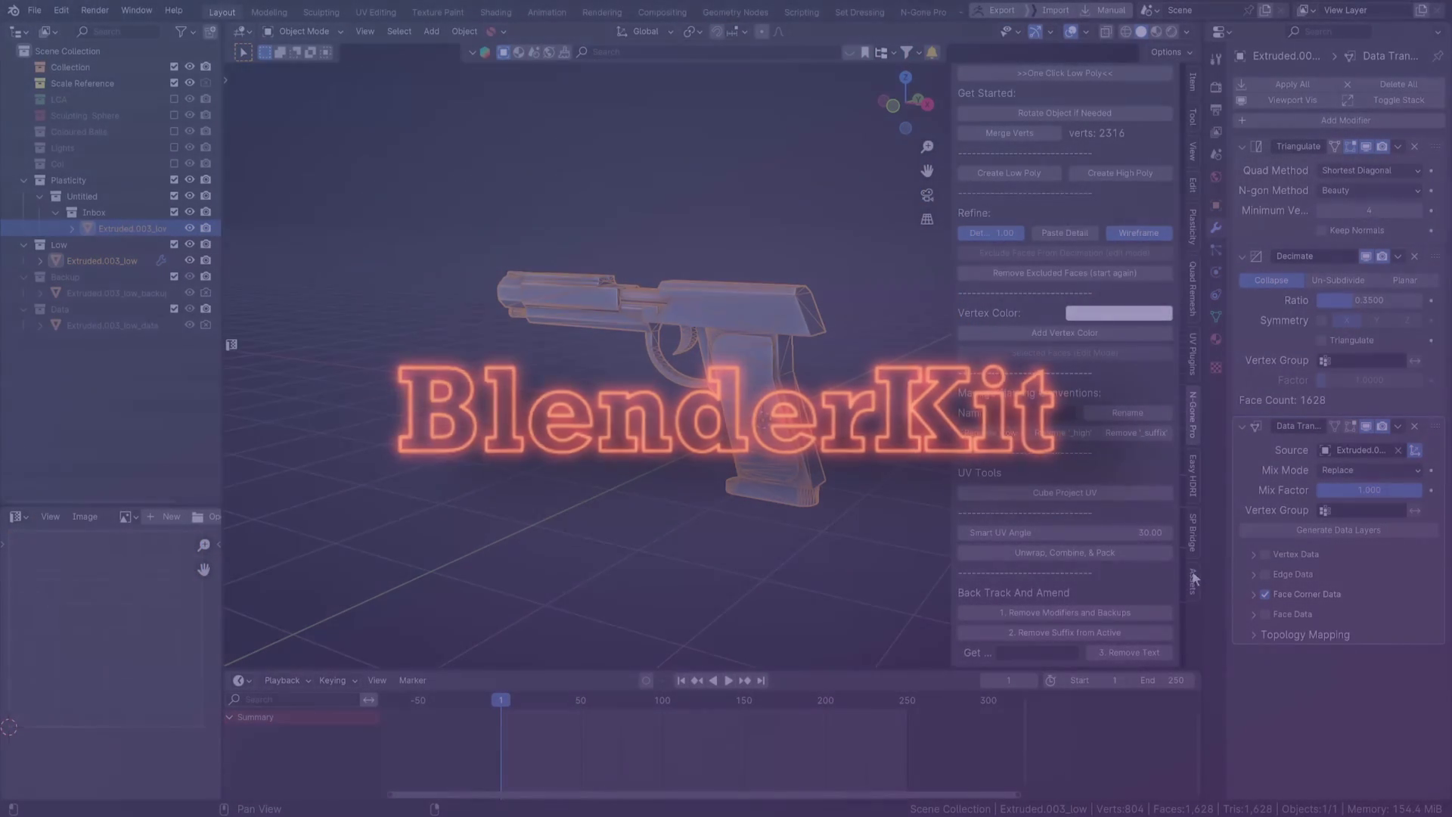
click(1193, 581)
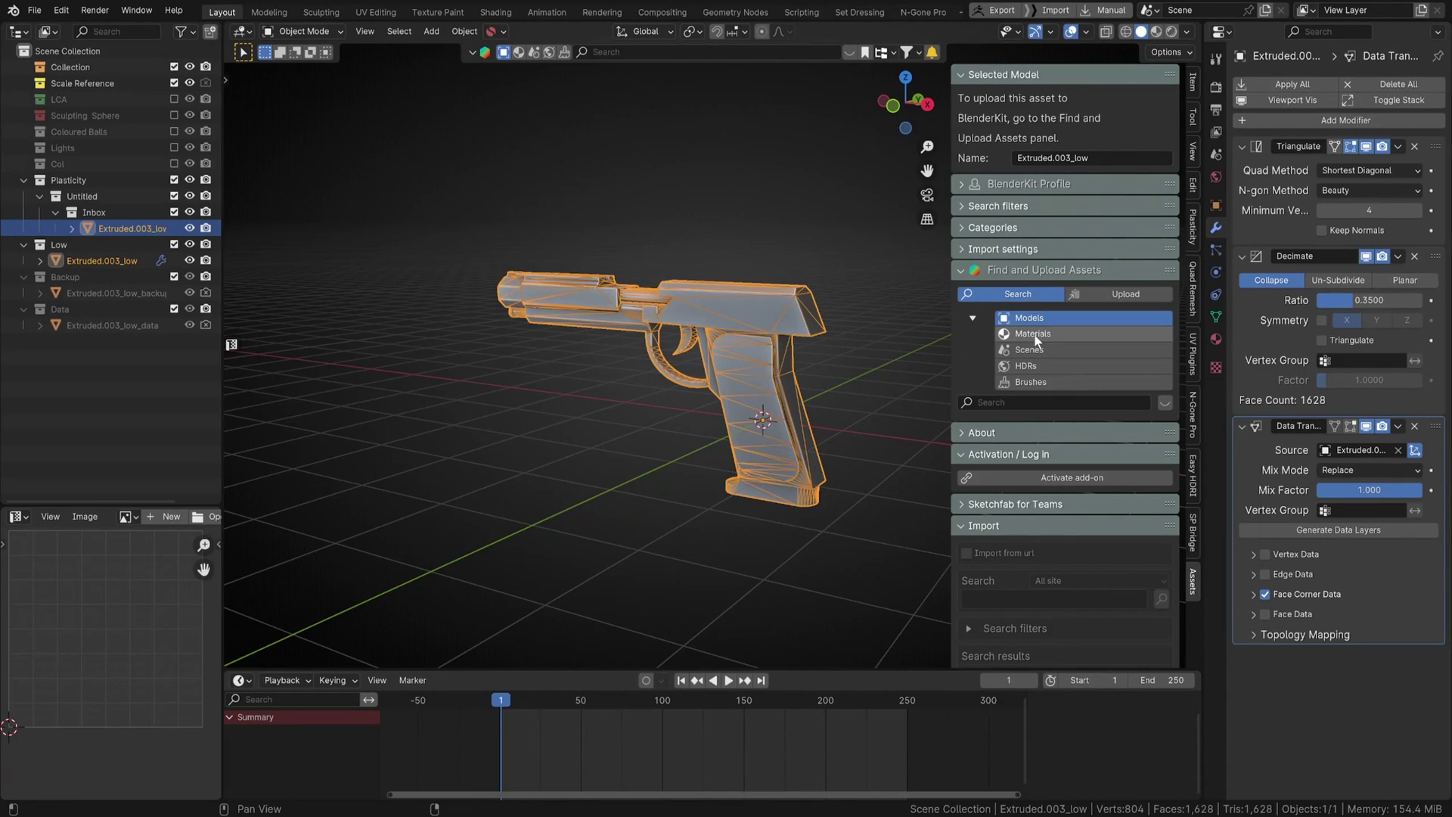
click(1036, 337)
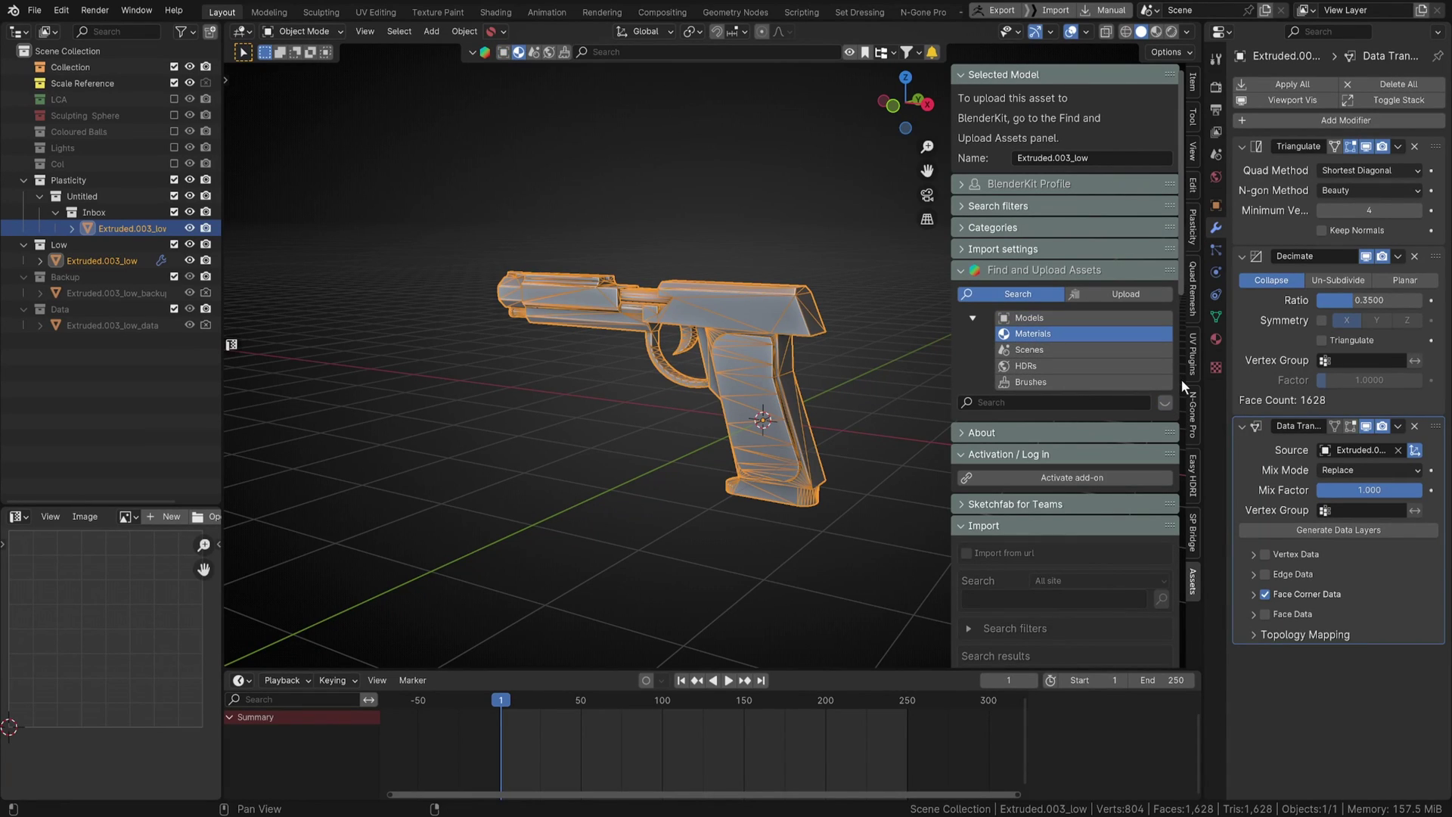
click(1164, 406)
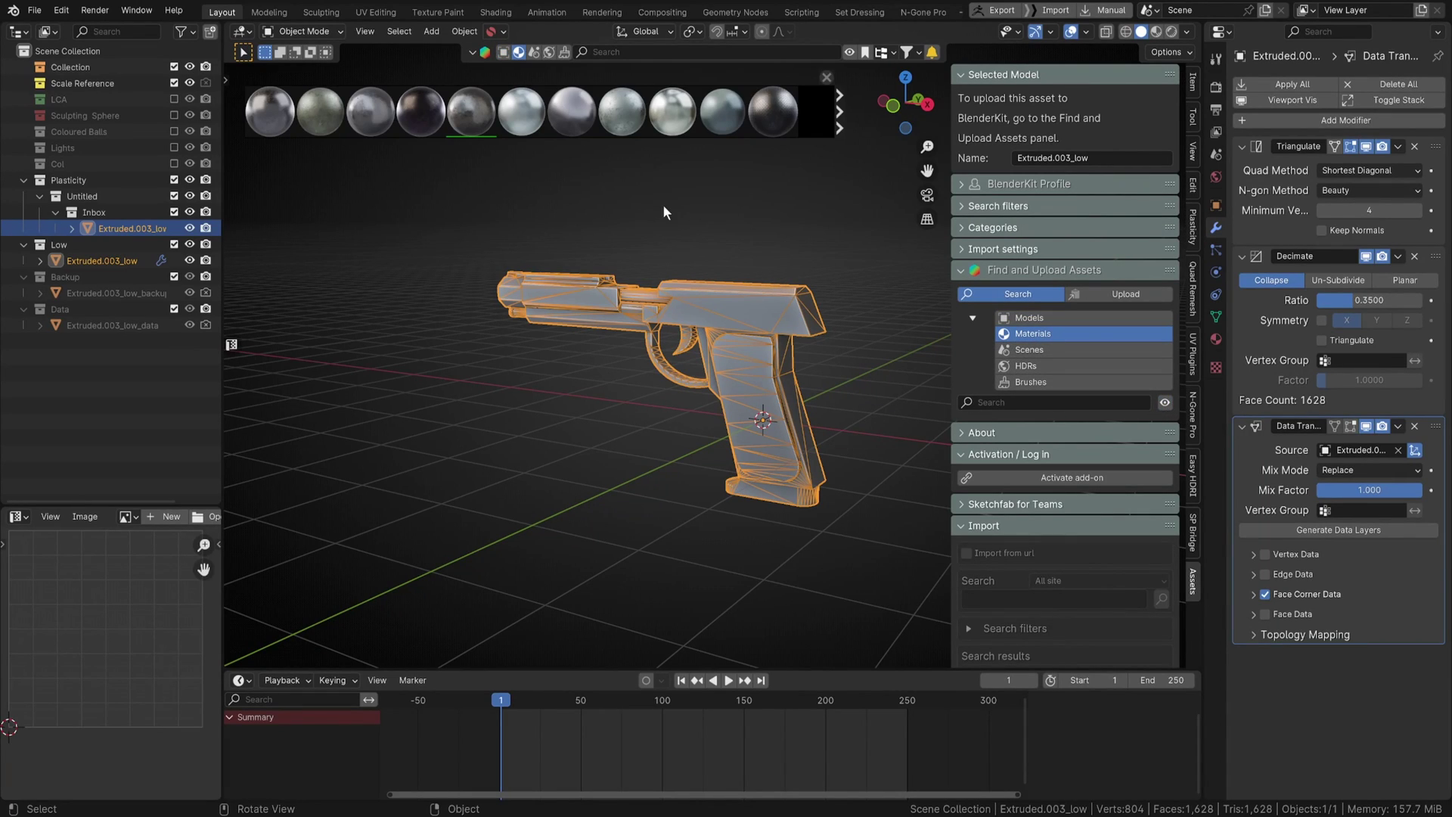
middle_drag(880, 499, 740, 539)
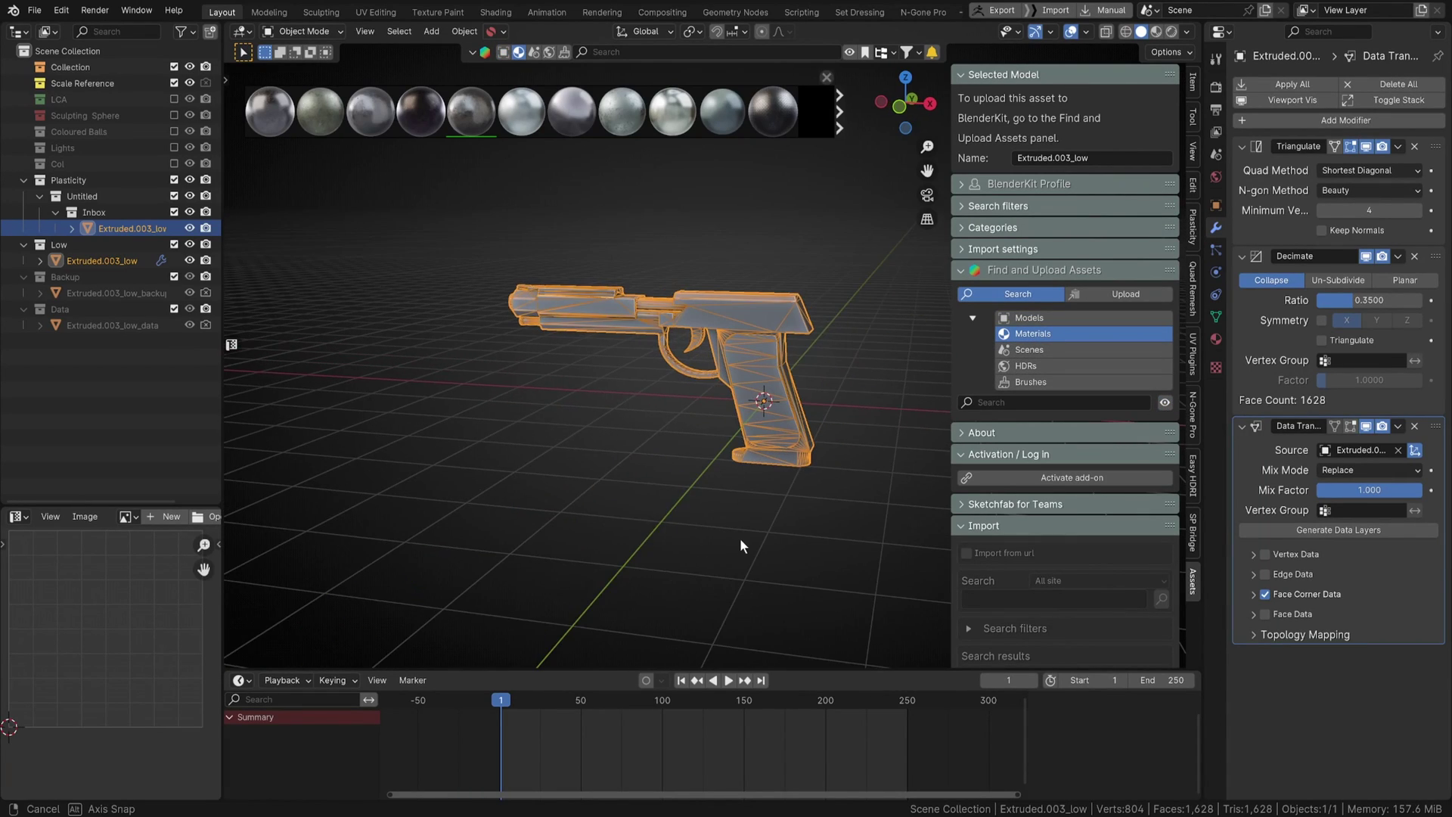
Step: Display the low-poly pistol in material preview shading without its wireframe
click(1155, 31)
key(q)
click(708, 326)
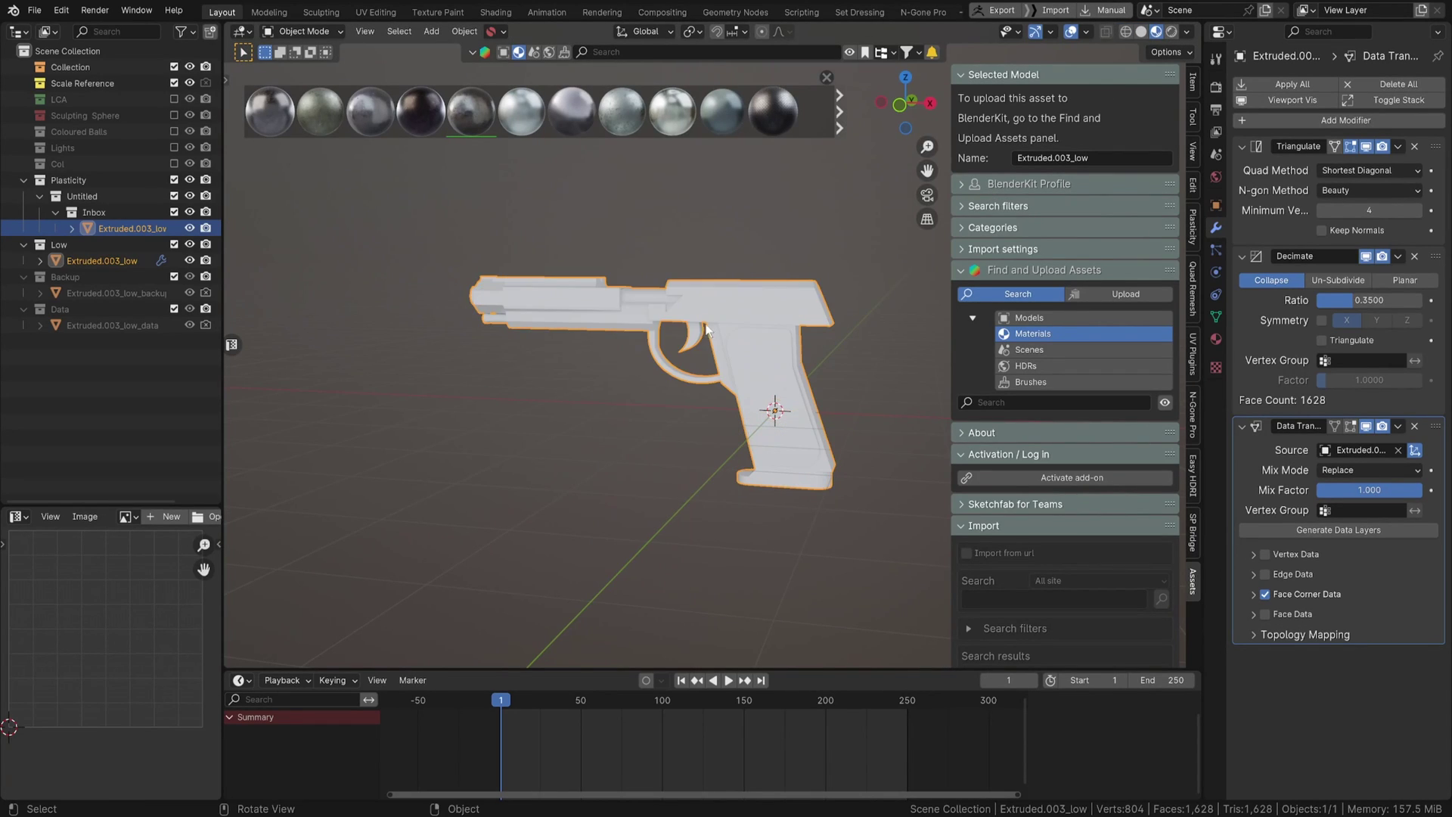
middle_drag(811, 327, 795, 324)
scroll(807, 295, up, 1)
shift+middle_drag(816, 266, 805, 274)
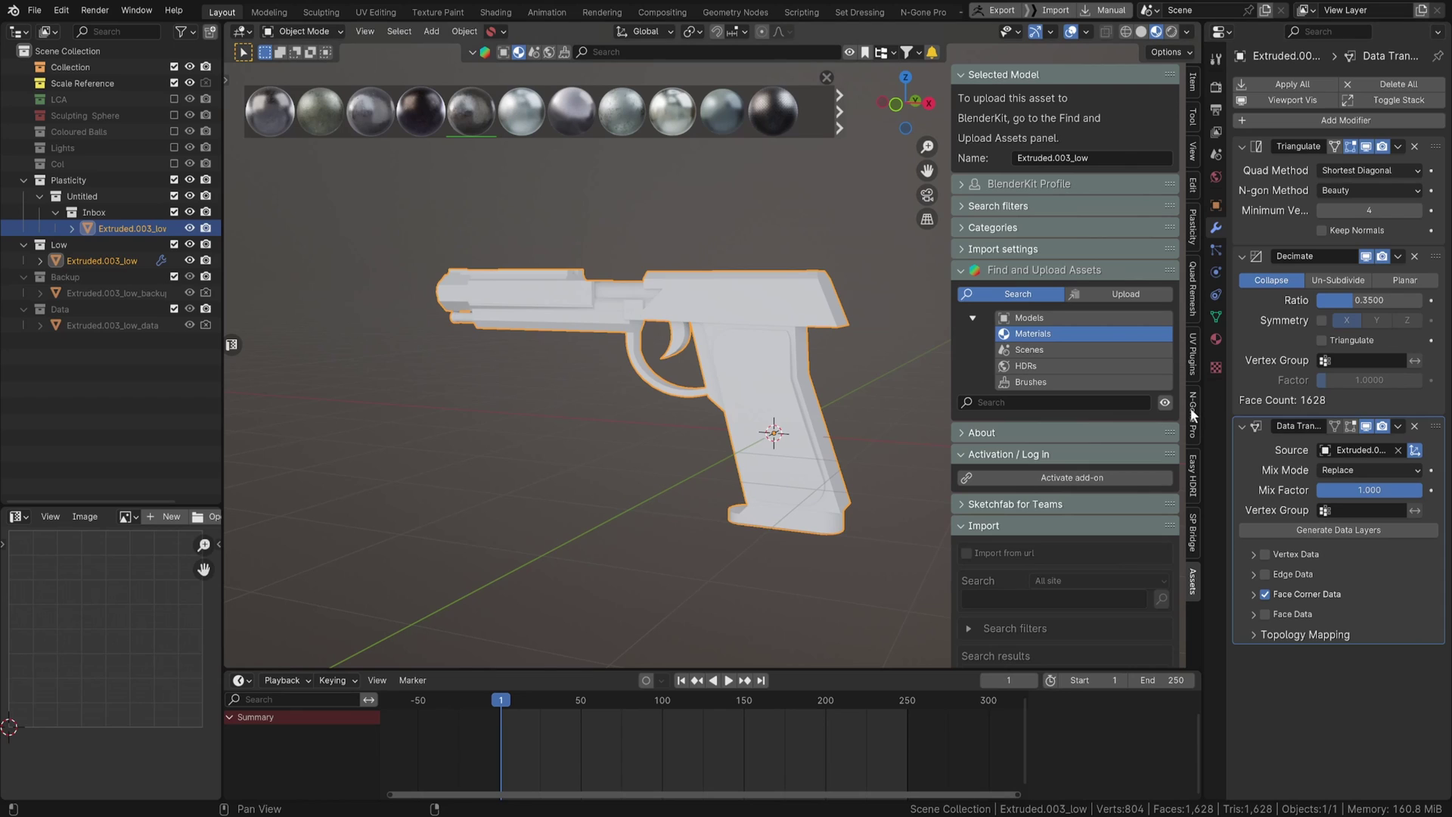
Step: Try the fifth BlenderKit metal material on the pistol and undo it
drag(469, 113, 774, 366)
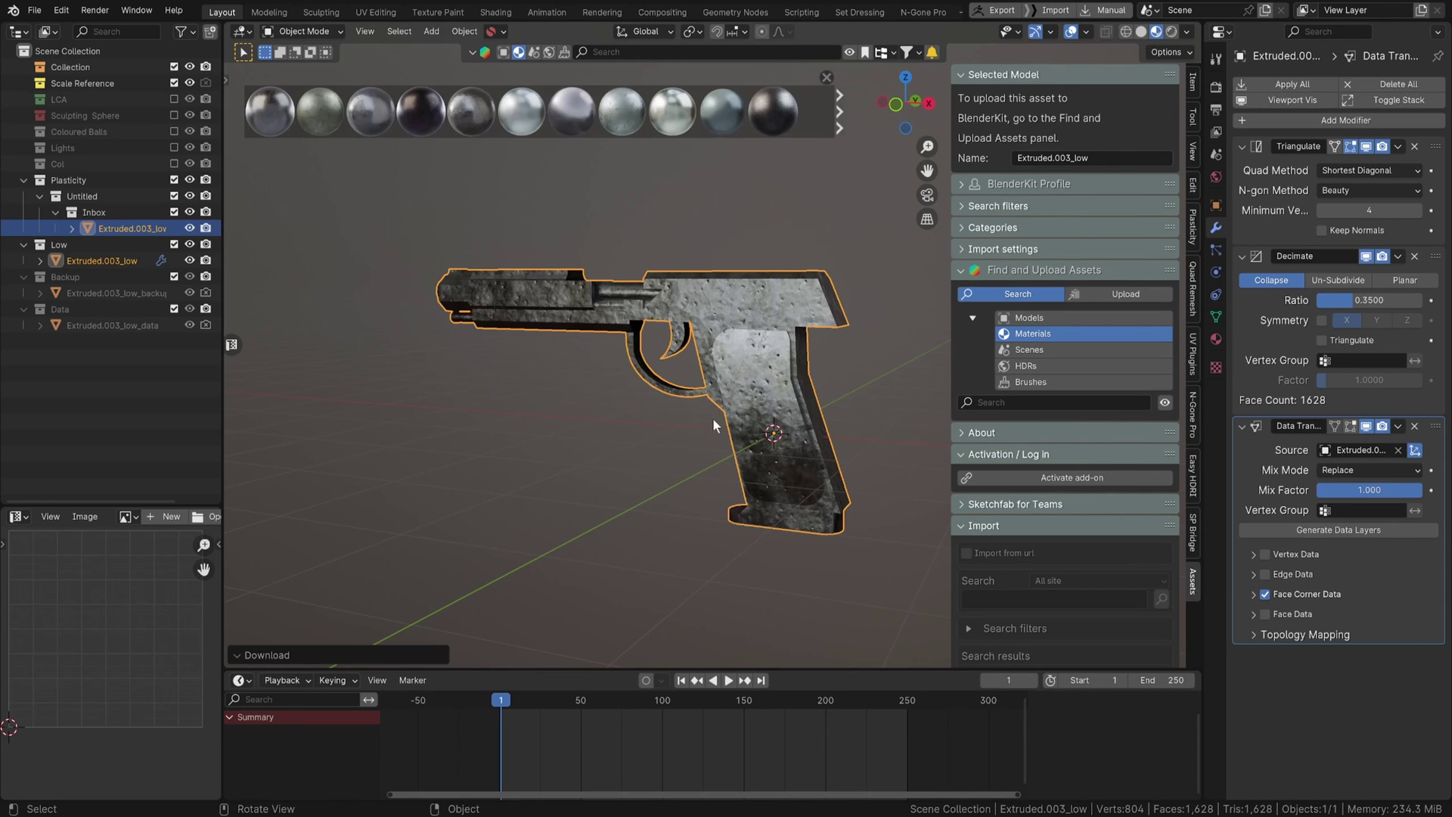
middle_drag(713, 418, 750, 425)
key(ctrl+z)
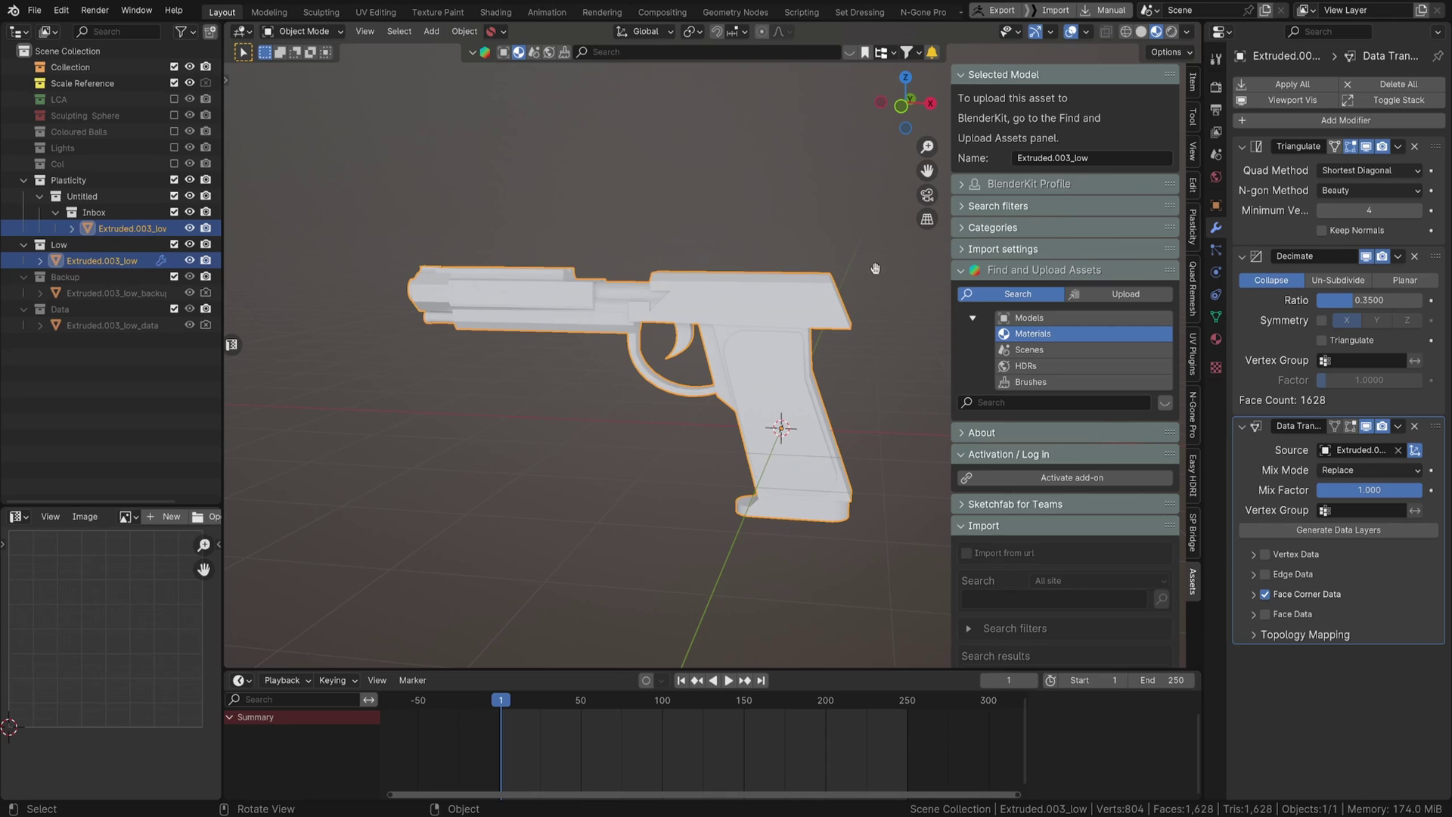
Step: Search BlenderKit materials for "Metal", apply the dark Metal material to the pistol and inspect its surface
click(1071, 400)
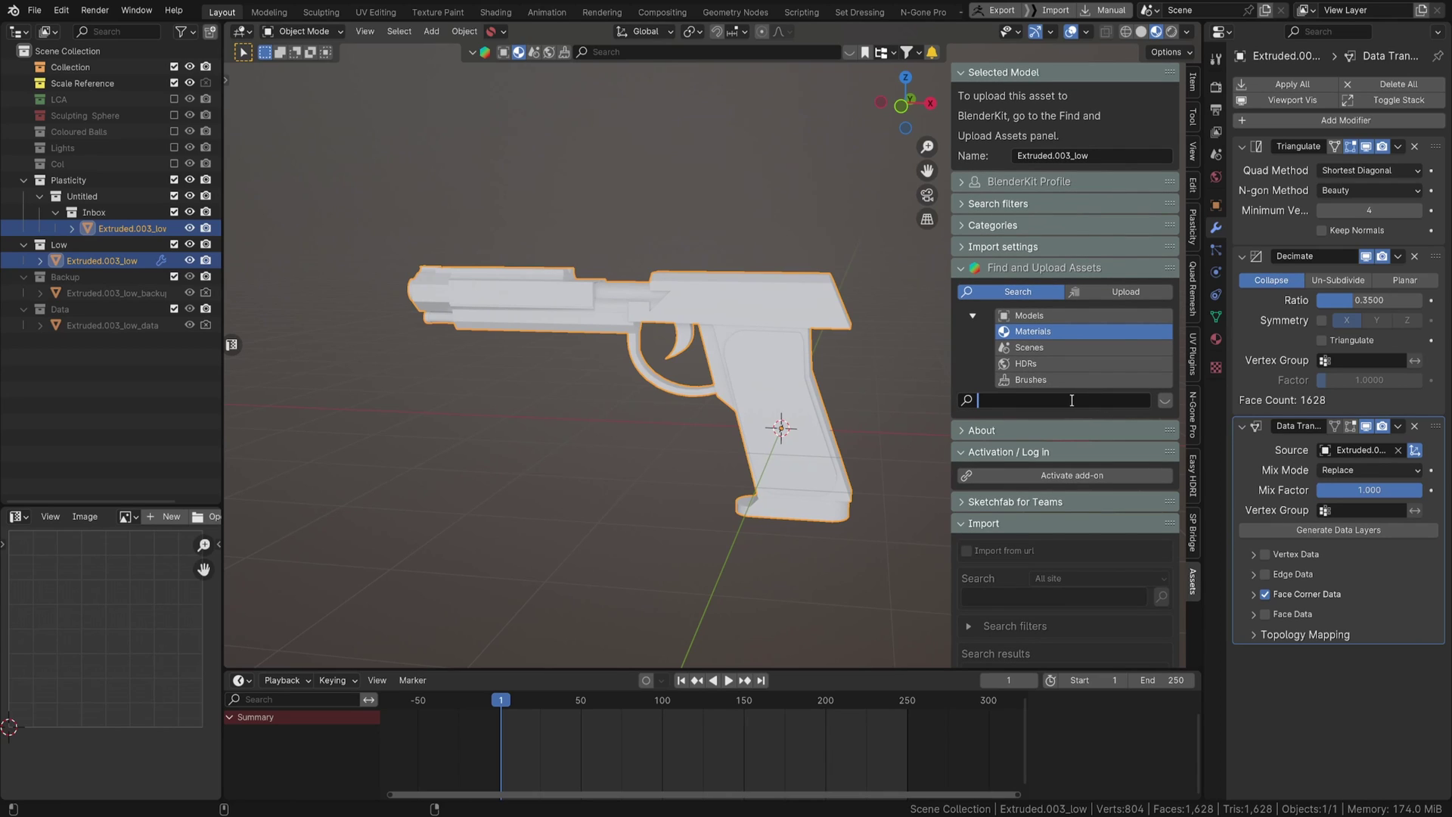
text(Metal)
key(Return)
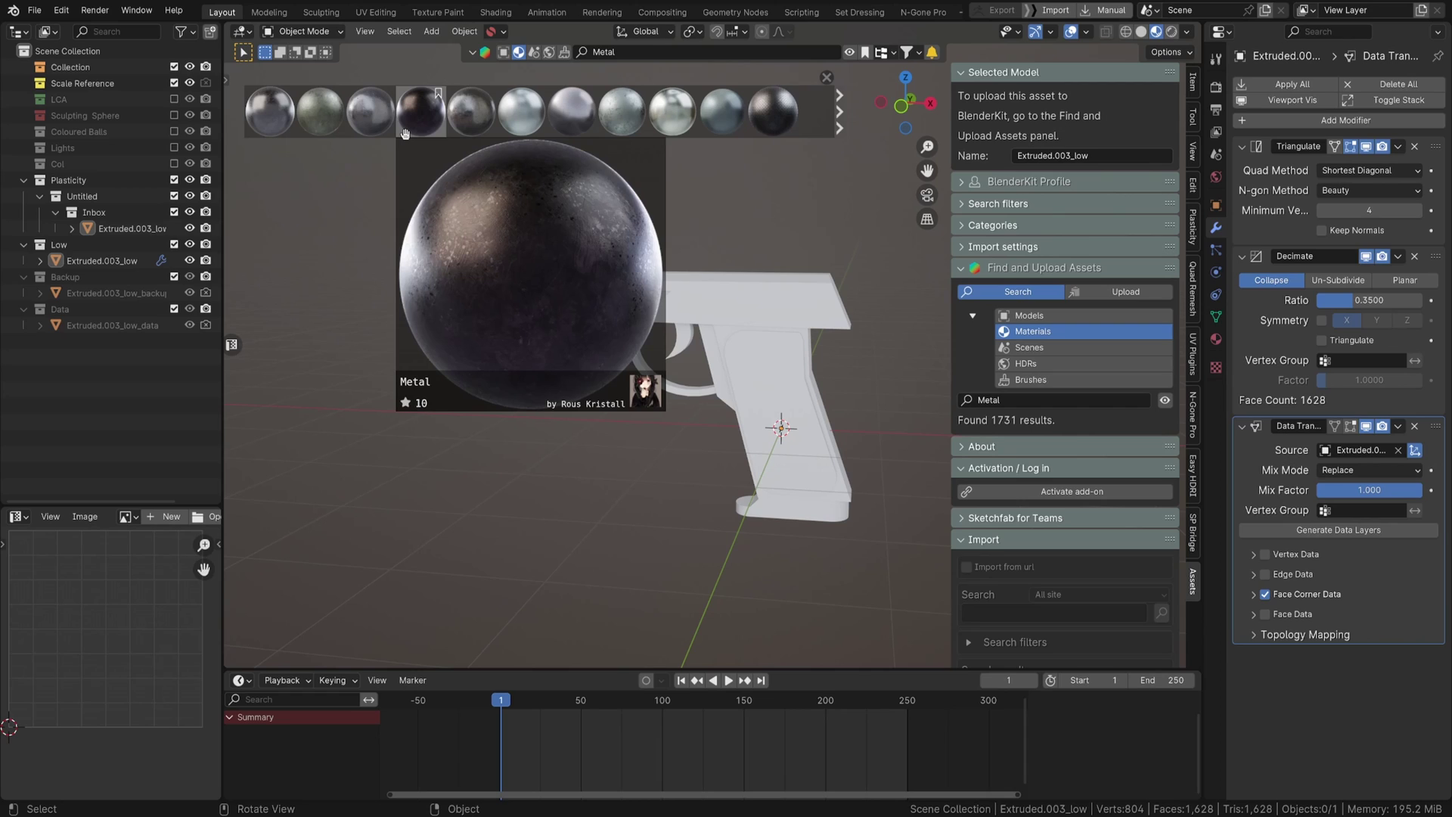
drag(405, 134, 711, 295)
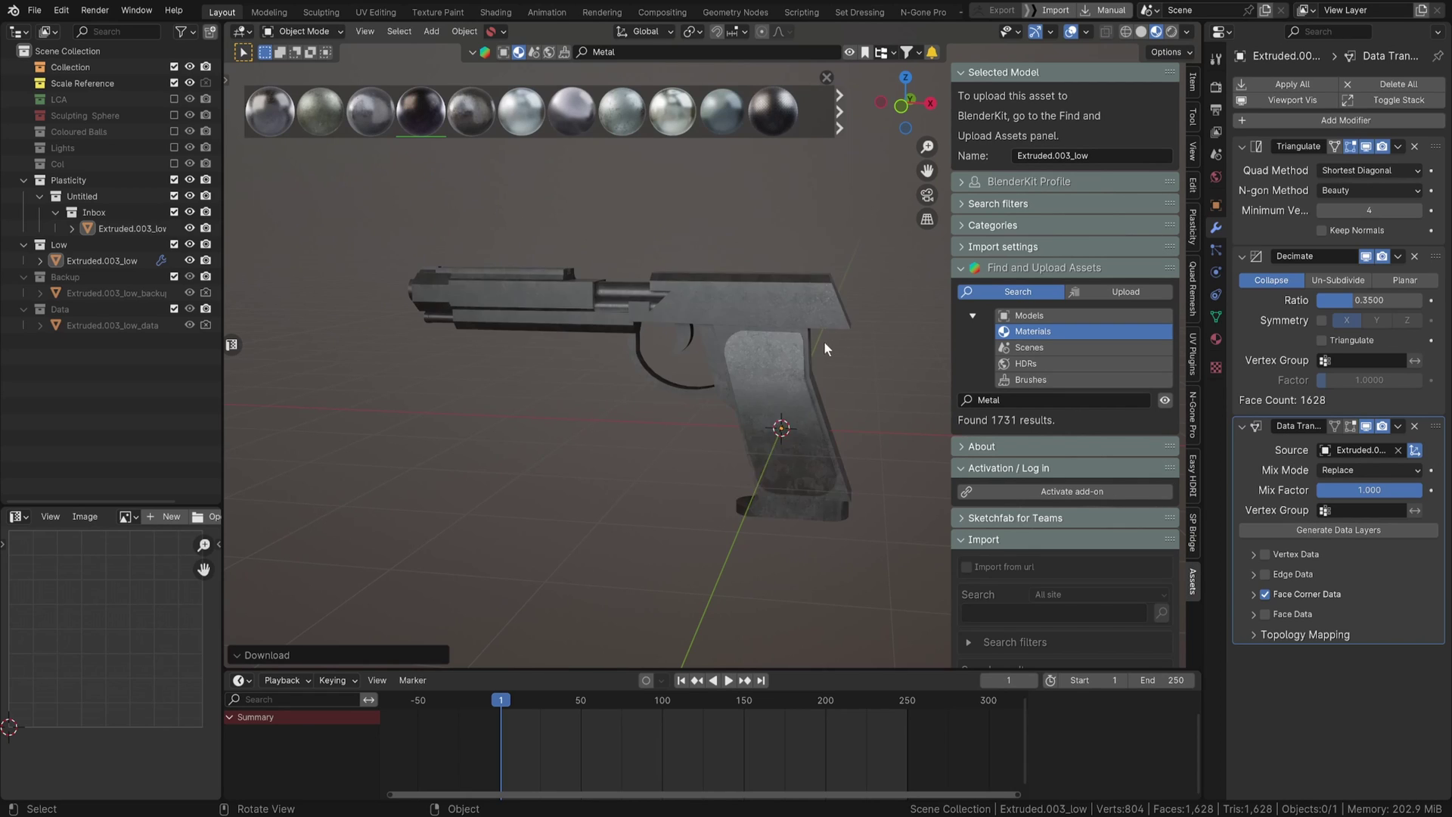
scroll(824, 342, up, 3)
middle_drag(823, 342, 998, 330)
shift+middle_drag(606, 315, 761, 279)
Step: Rescale all of the pistol's UV islands together and check the metal texture on the model from several angles
click(778, 340)
key(Tab)
scroll(761, 279, down, 3)
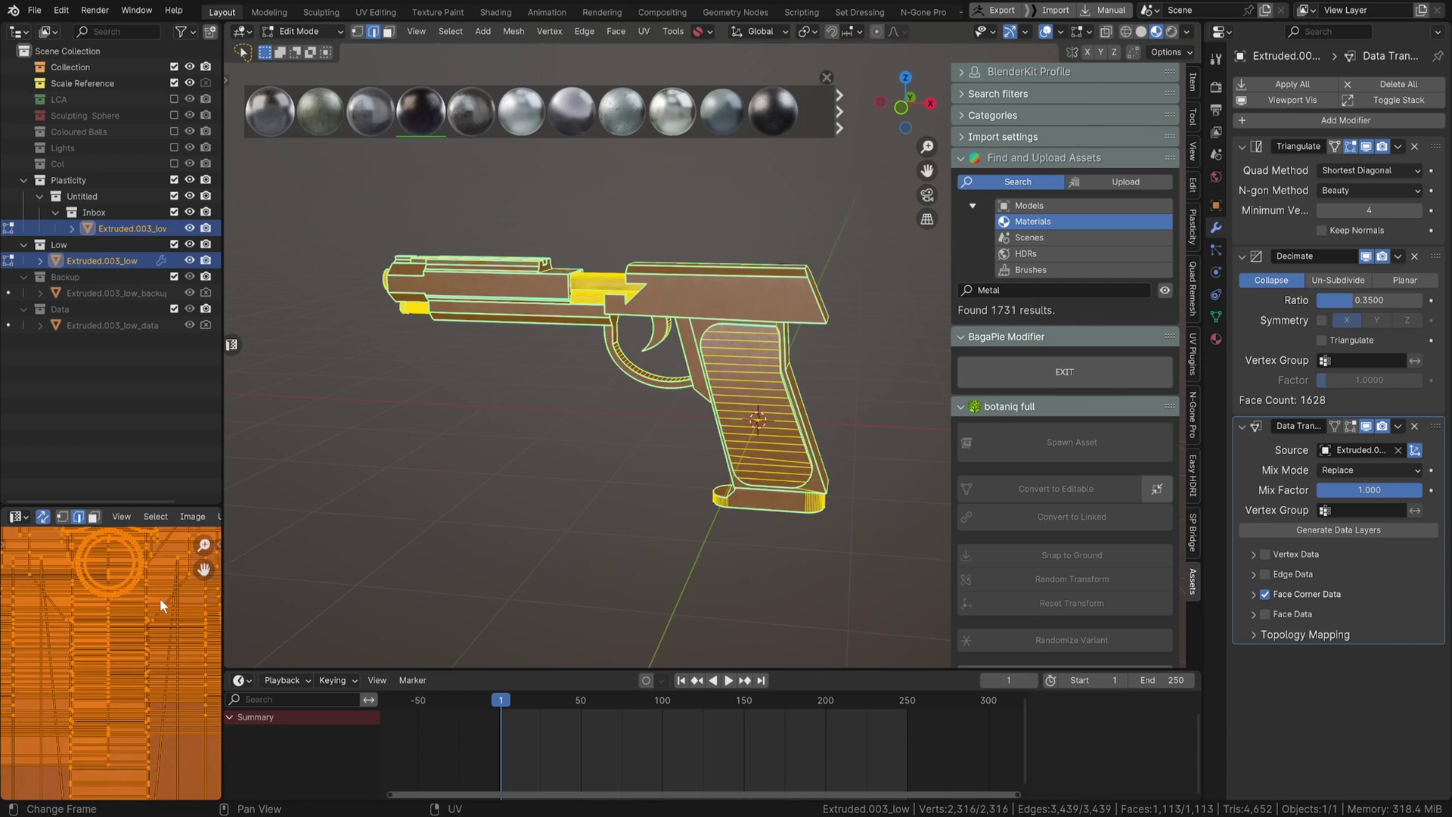
scroll(160, 600, down, 8)
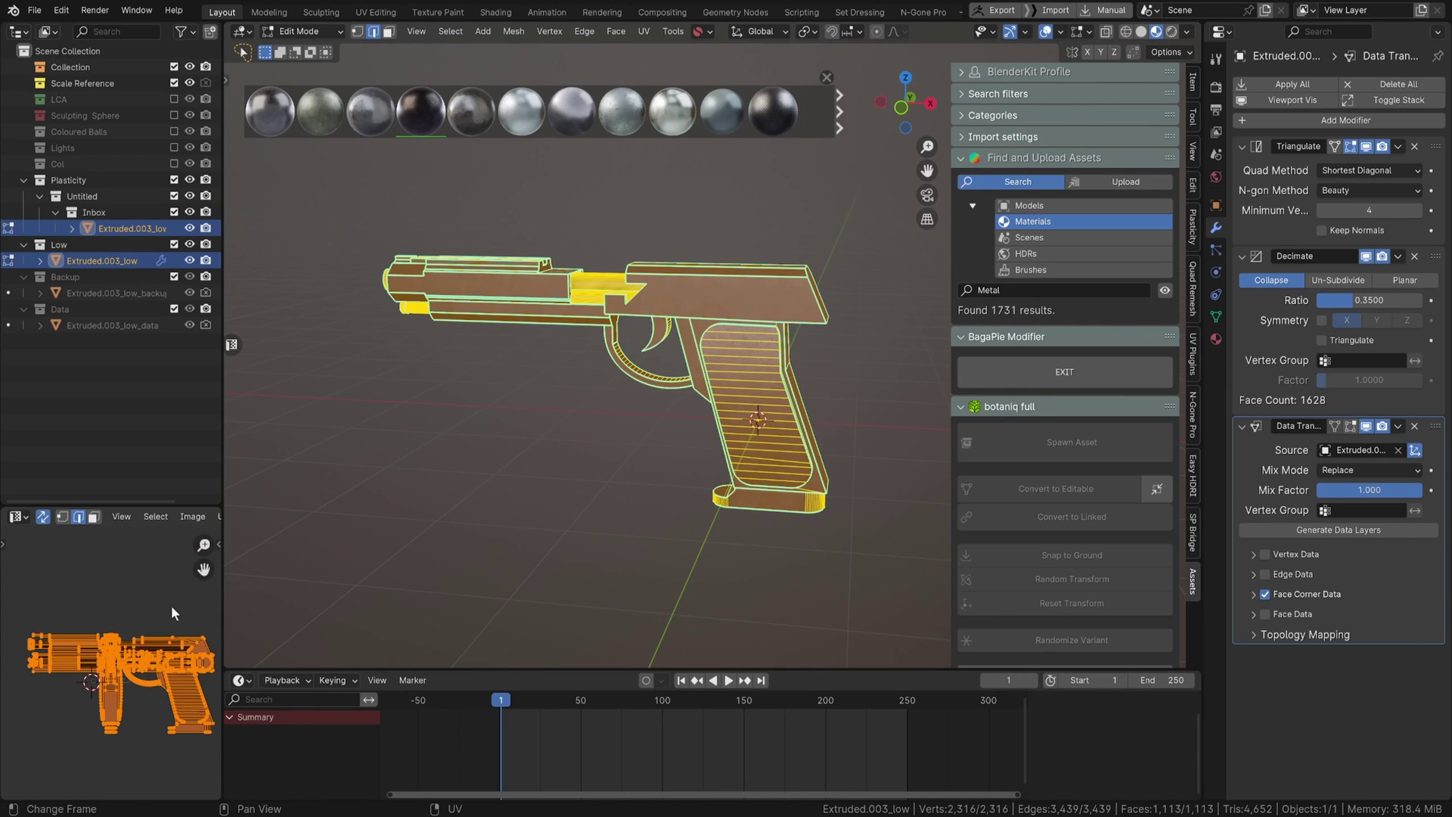
key(s)
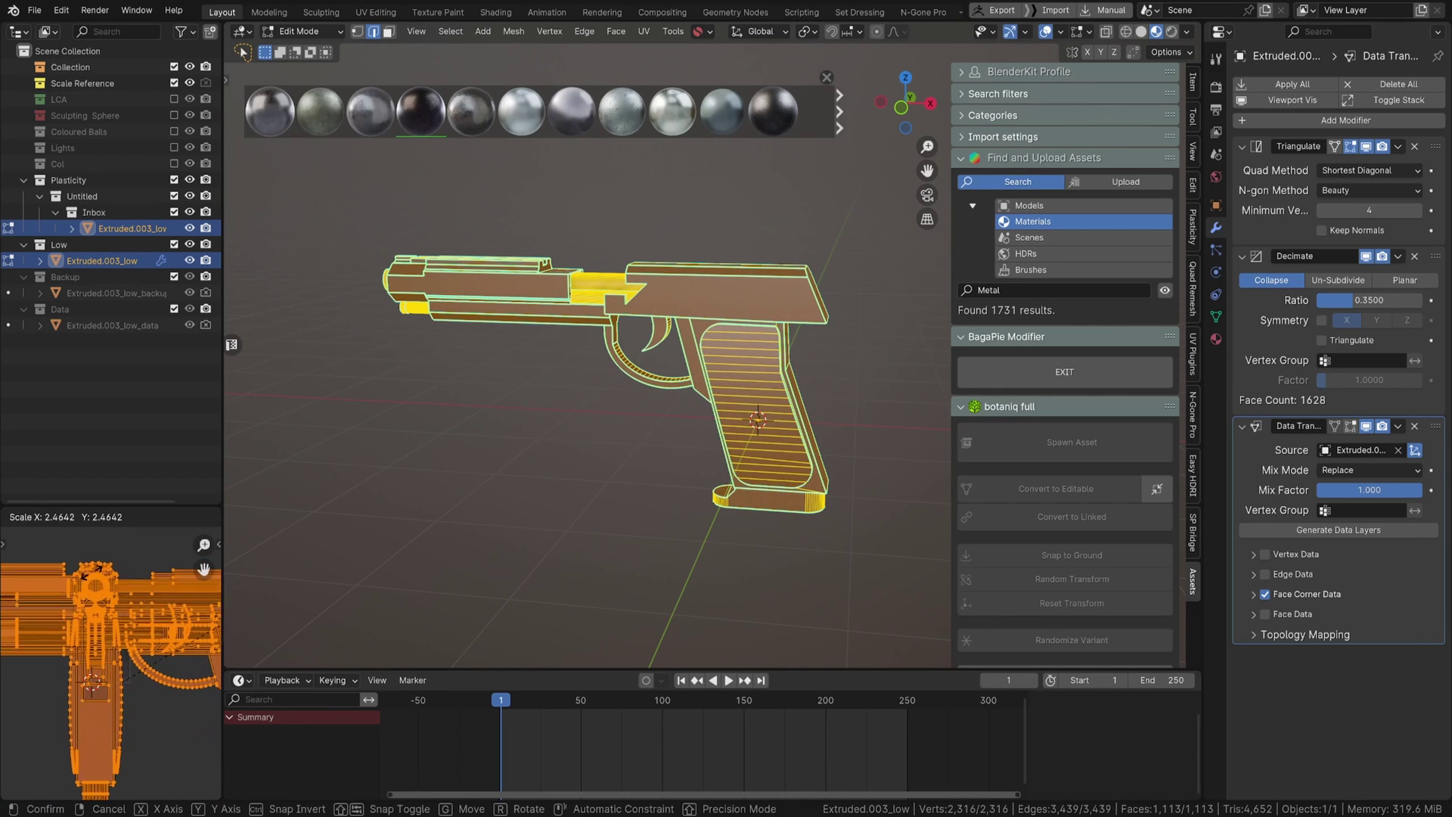
click(182, 632)
key(Tab)
mouse_move(610, 347)
middle_down()
mouse_move(743, 279)
mouse_move(605, 286)
mouse_move(727, 263)
mouse_move(597, 295)
mouse_move(655, 301)
middle_up()
scroll(720, 297, up, 3)
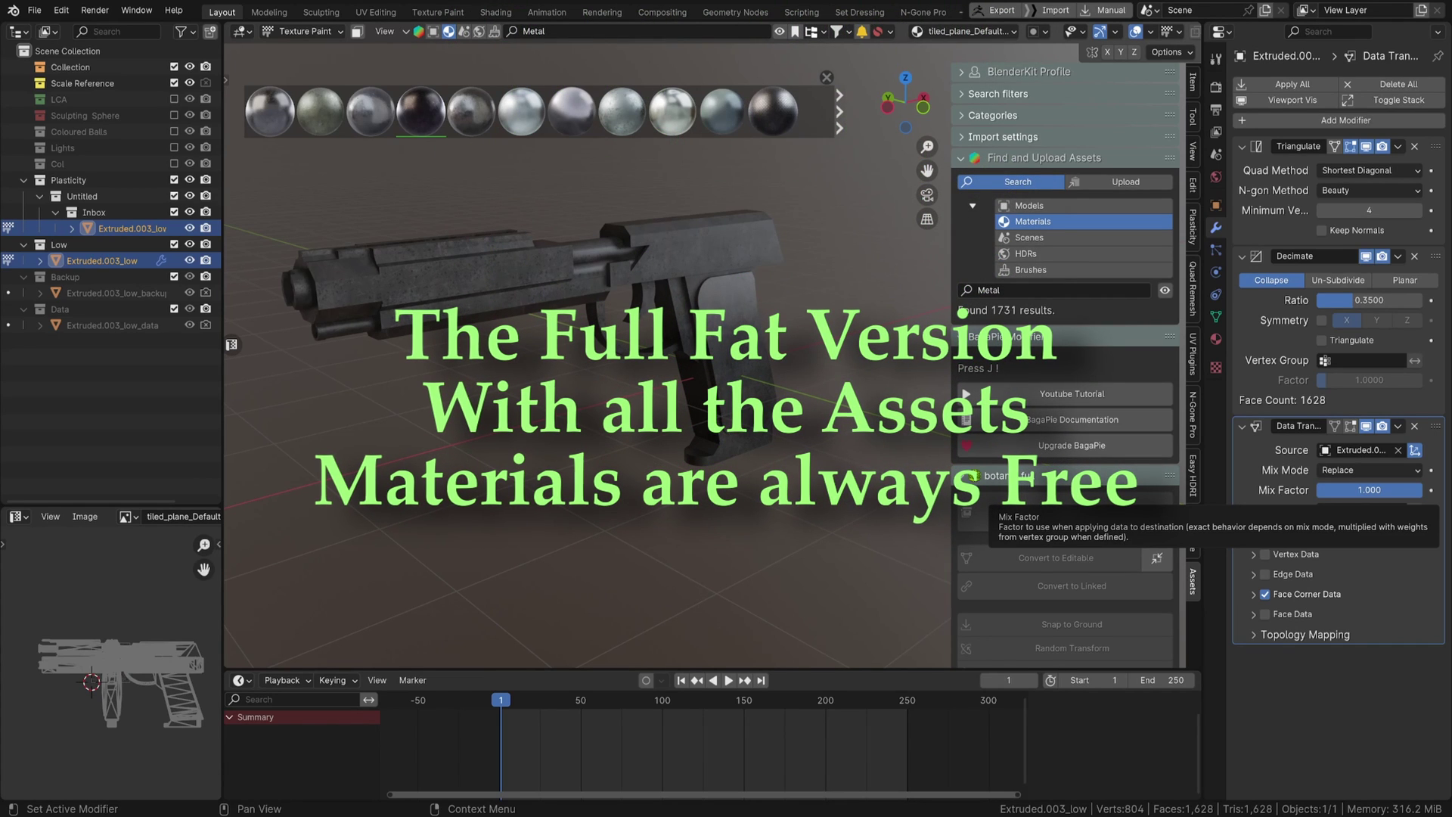
middle_drag(893, 393, 697, 411)
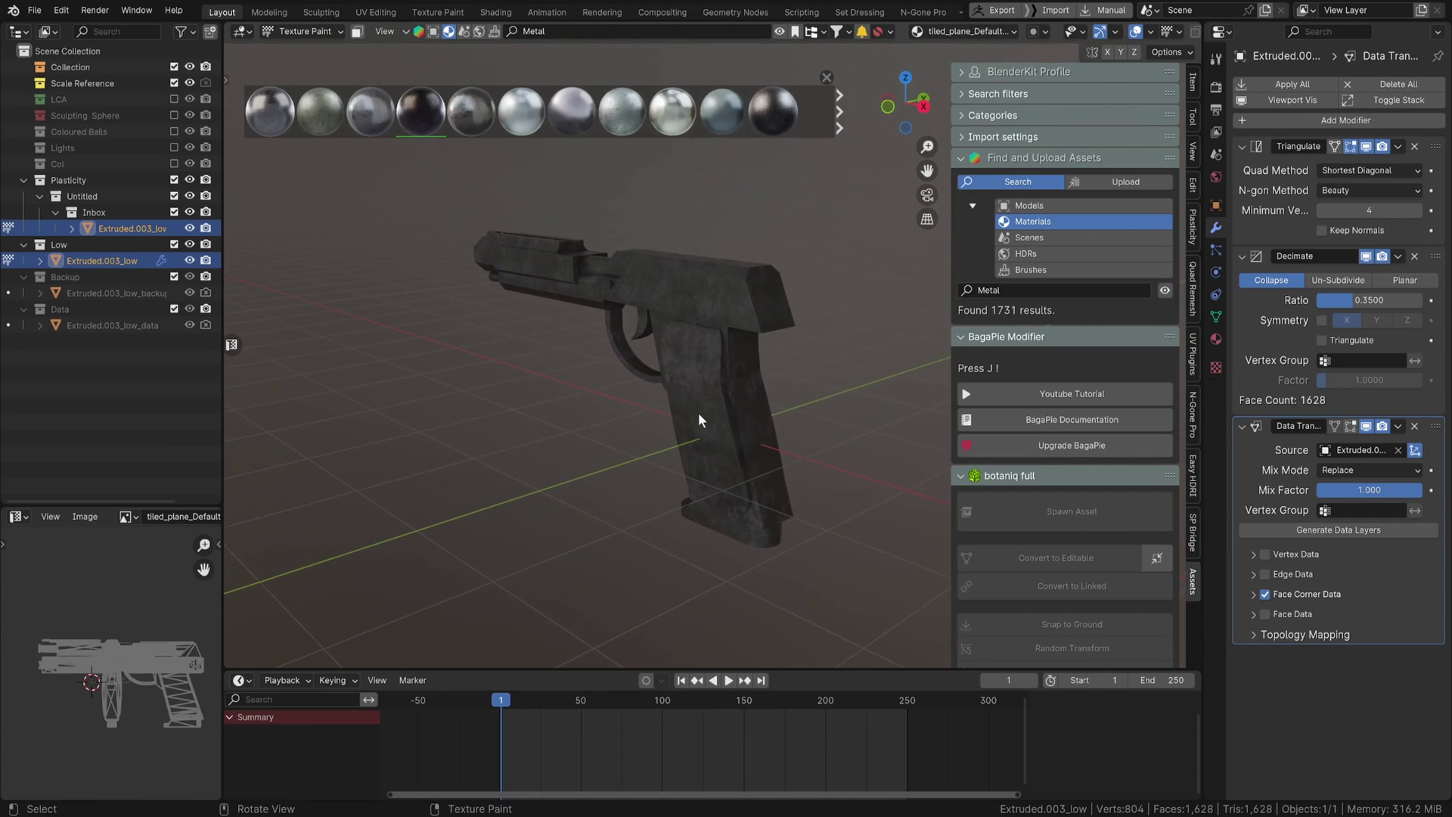